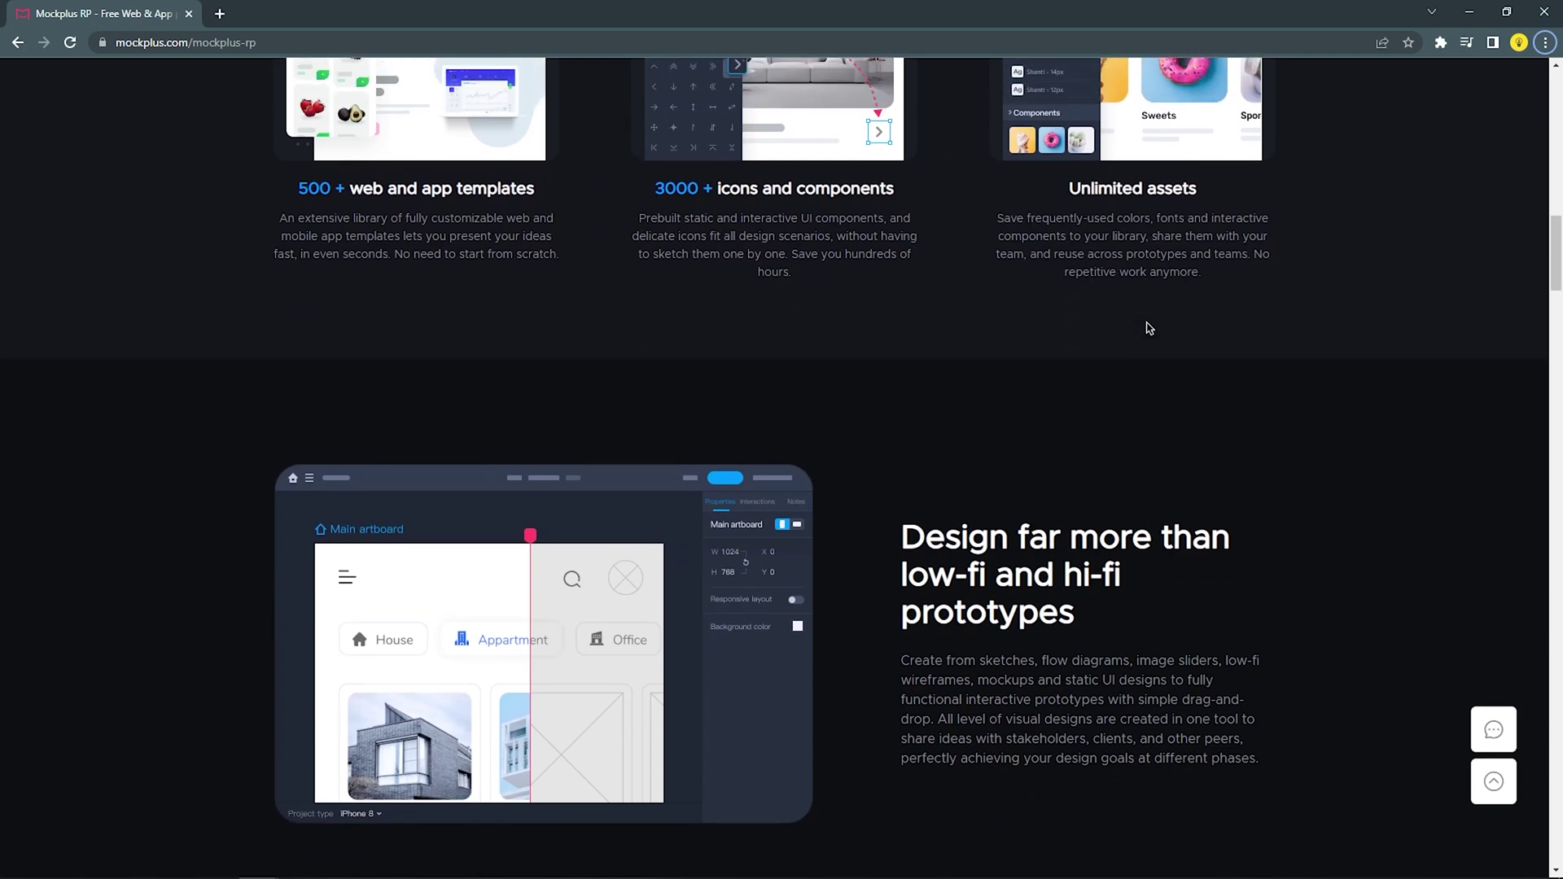
# Start using the free Mockplus RP prototyping tool from its product page
pyautogui.scroll(7, 1148, 328)
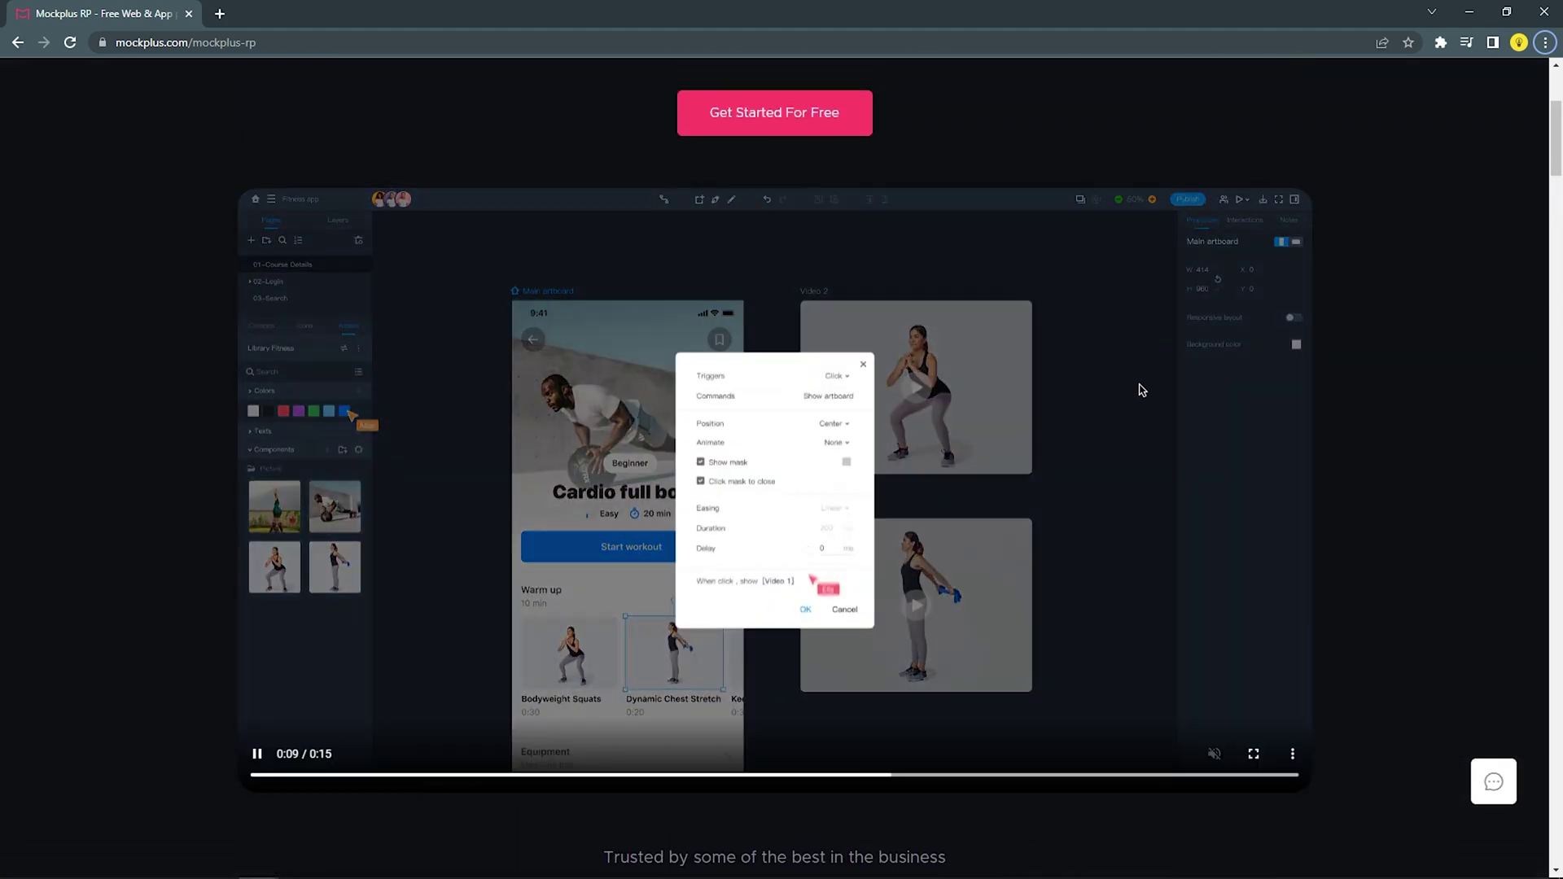
pyautogui.scroll(4, 1141, 388)
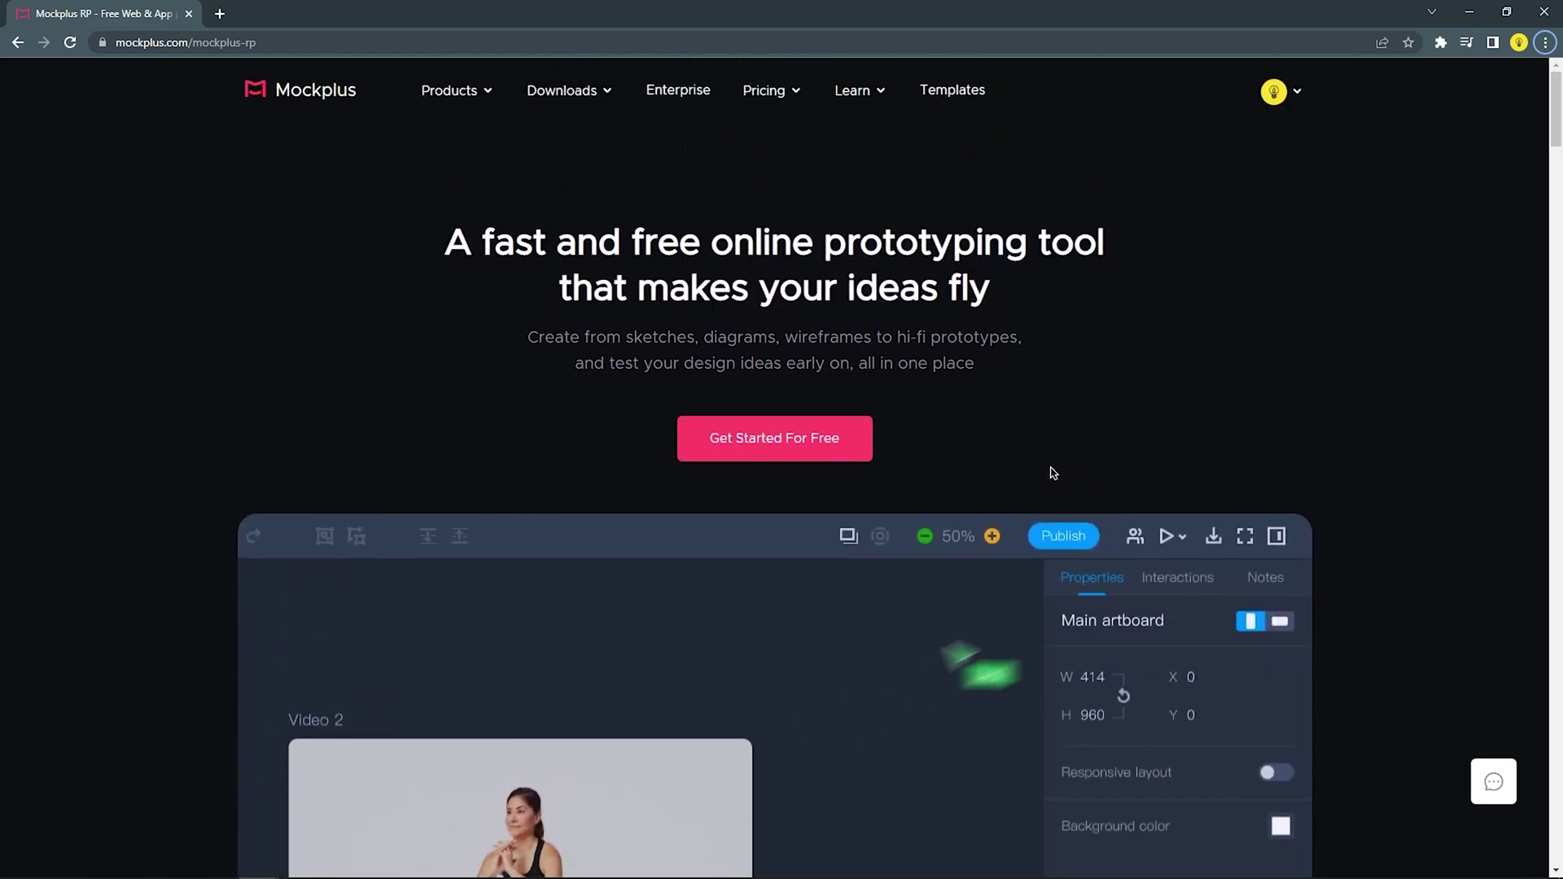
pyautogui.click(792, 439)
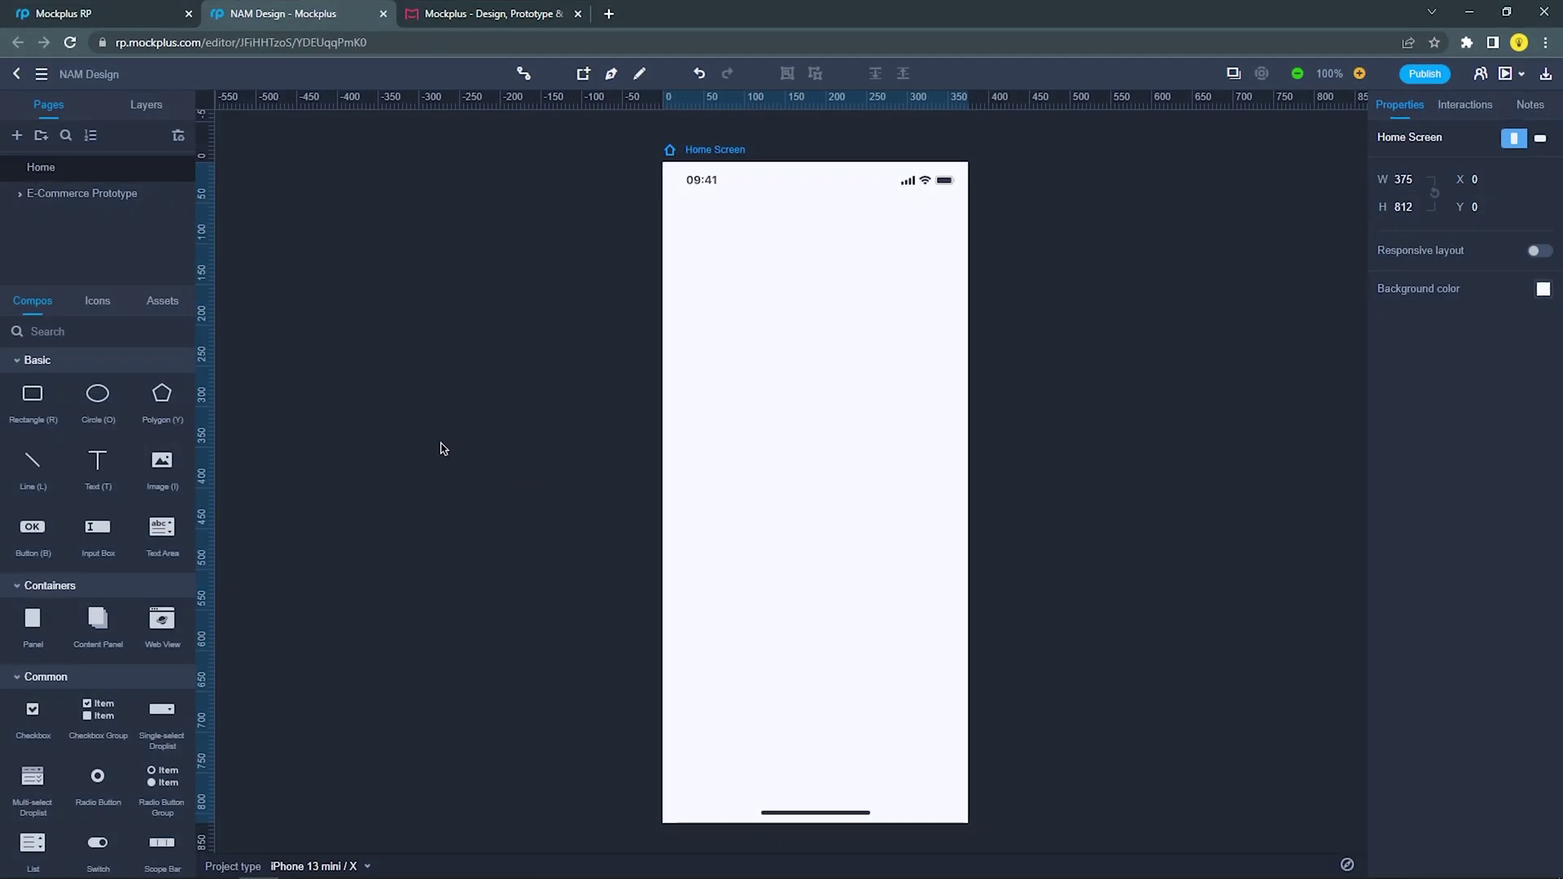
# Look through the available components and the icon library
pyautogui.scroll(-10, 63, 423)
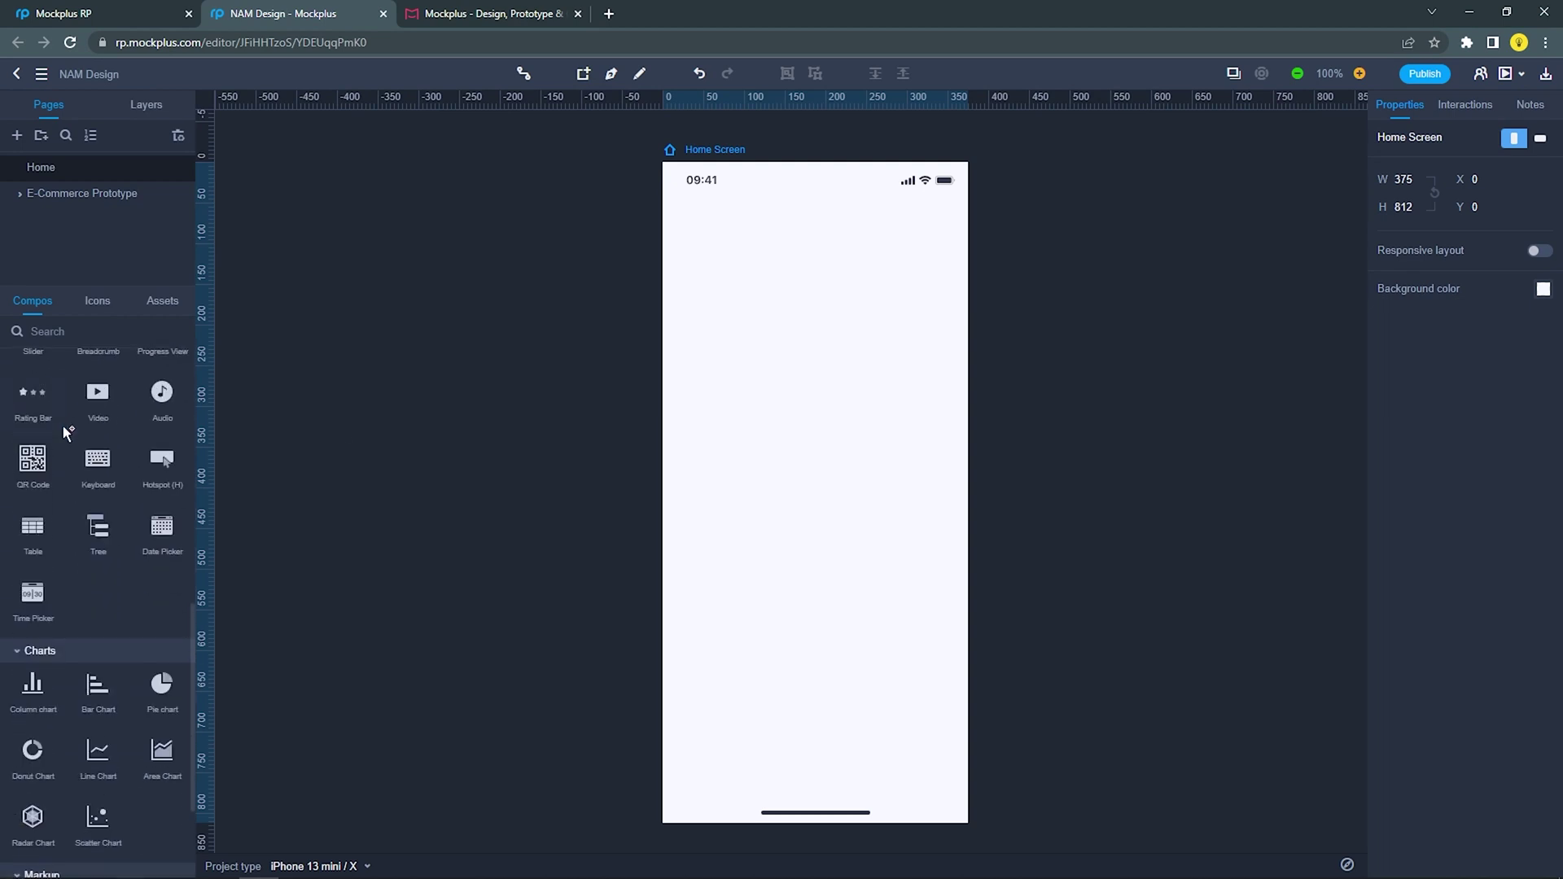
pyautogui.scroll(10, 82, 465)
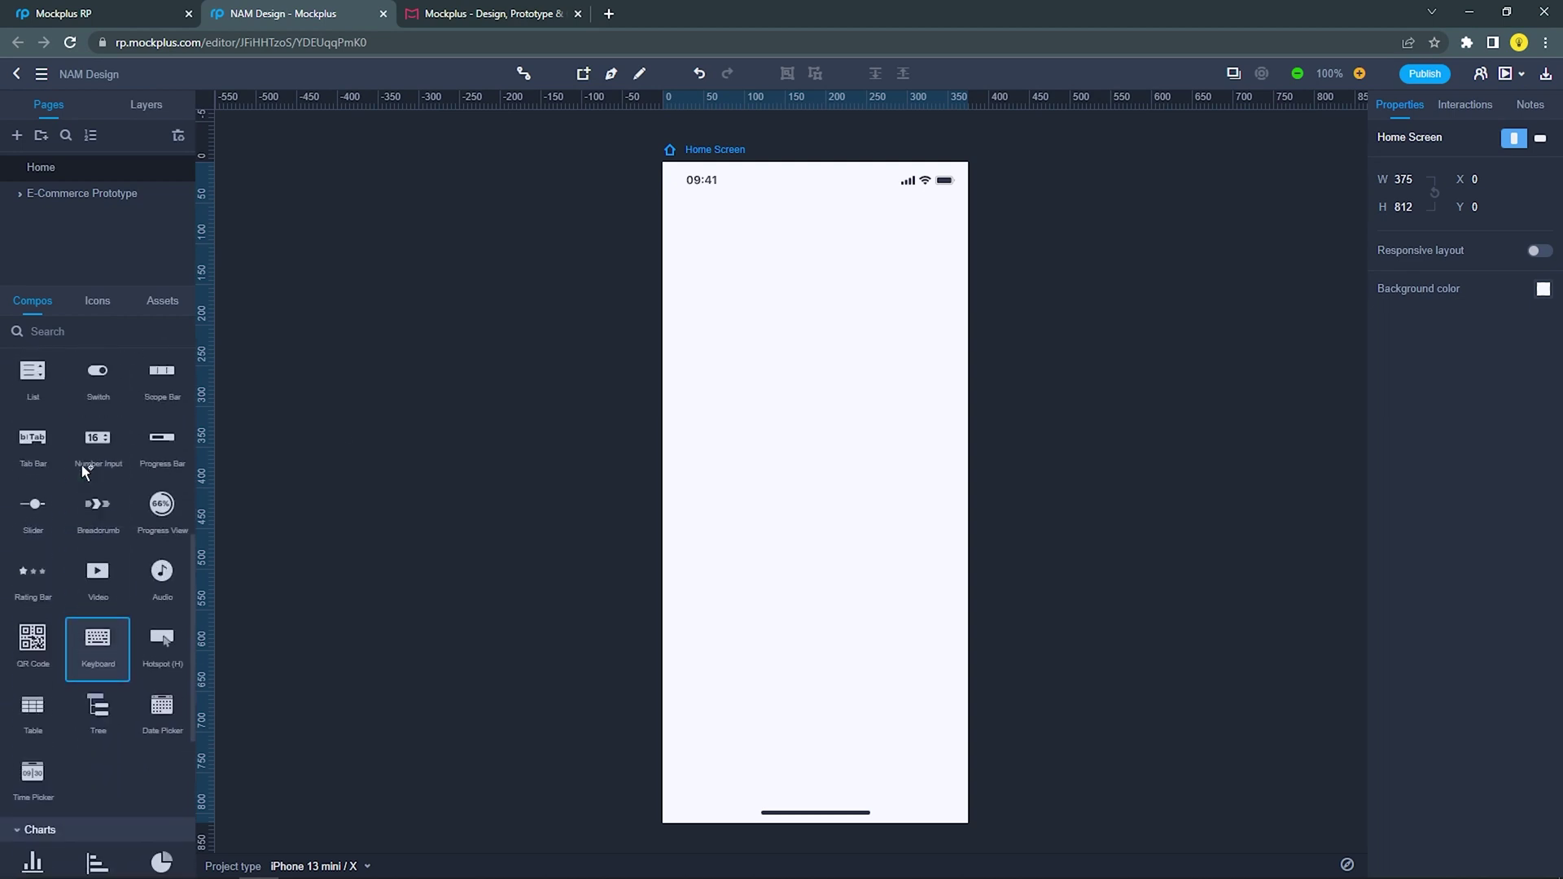
pyautogui.click(104, 306)
pyautogui.scroll(-5, 99, 453)
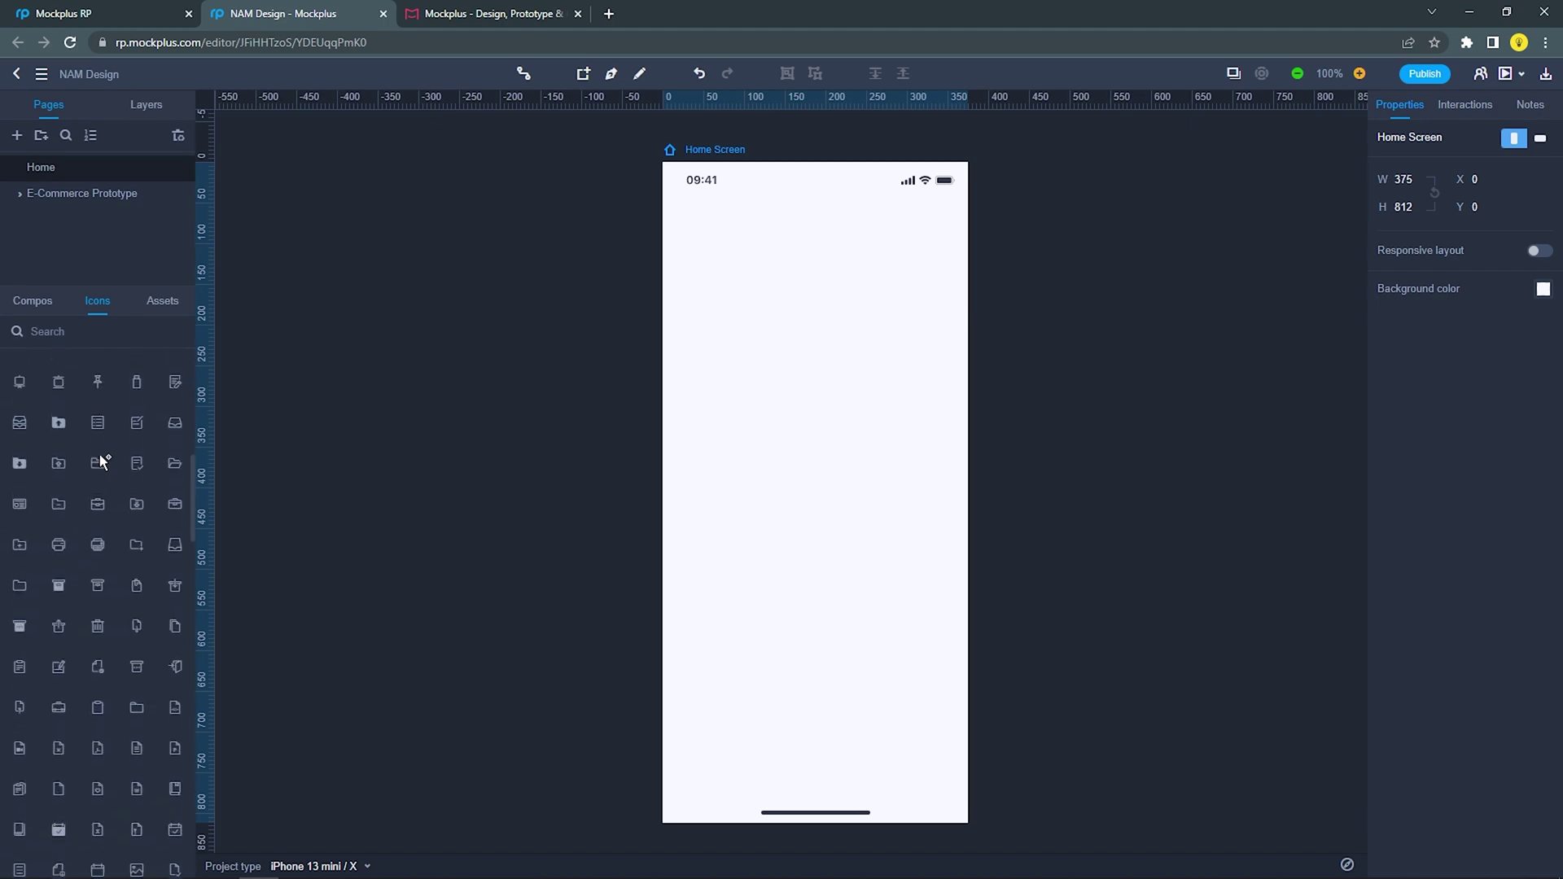
pyautogui.scroll(-10, 99, 456)
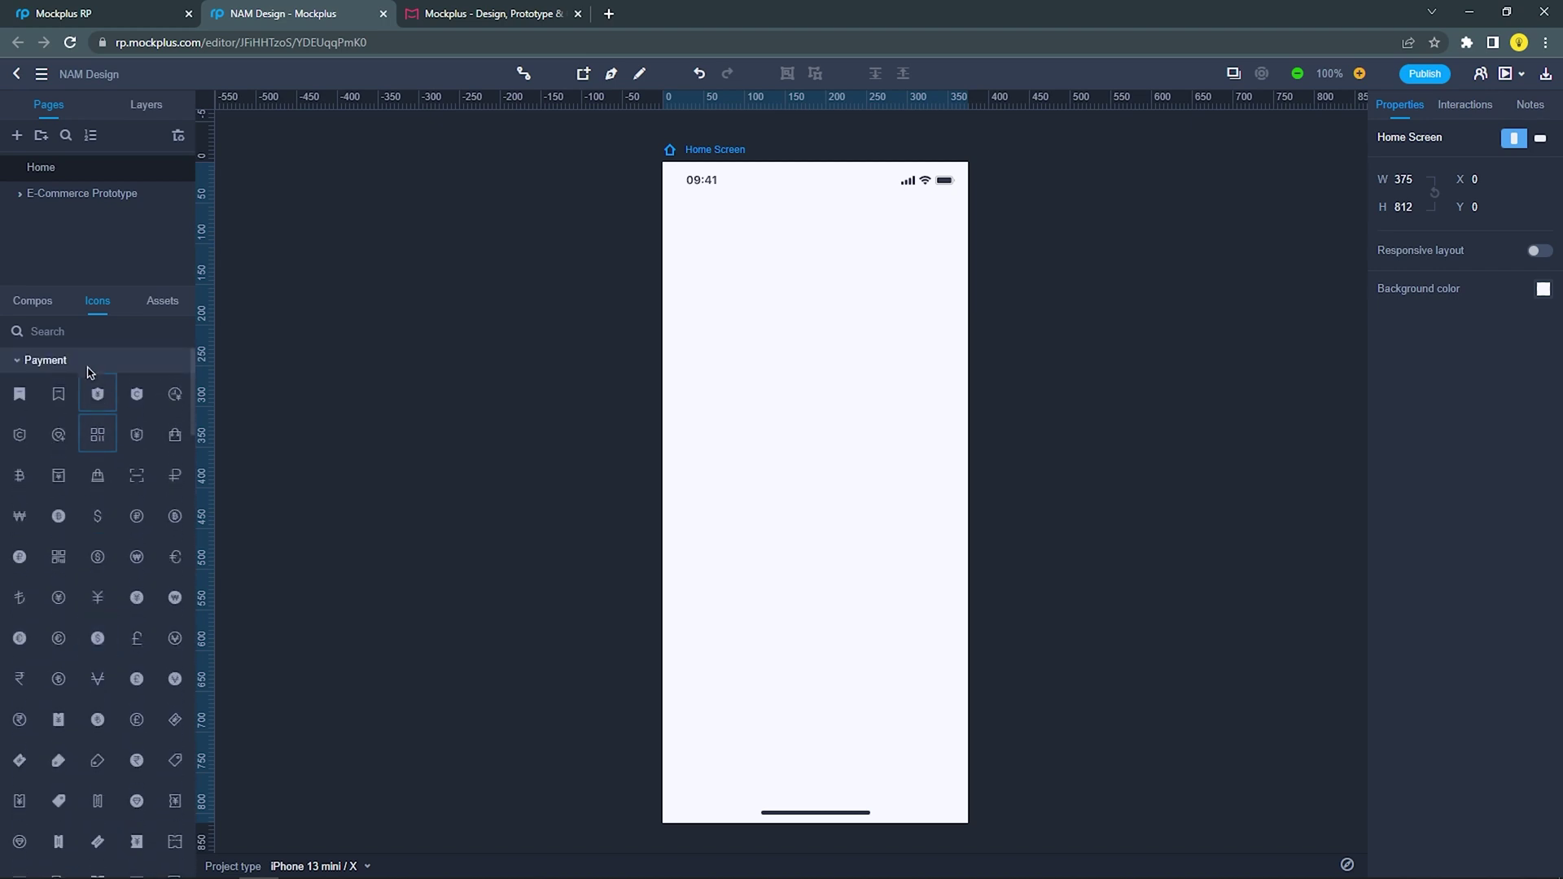
pyautogui.click(47, 308)
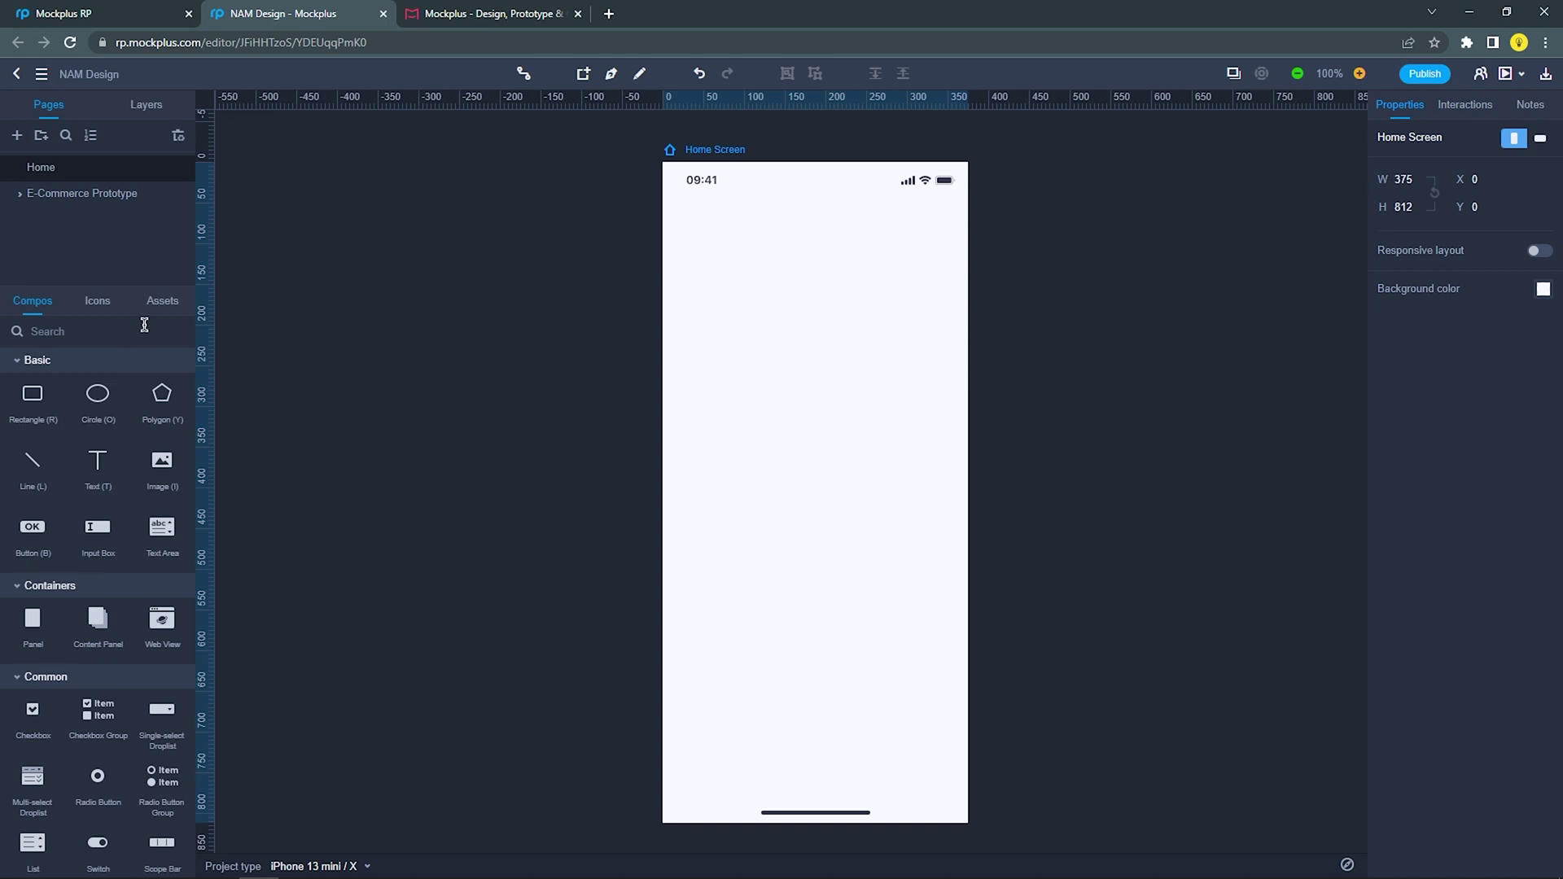
# Add a button to the lower part of the Home Screen artboard and fill it with violet-blue #4C4AFC
pyautogui.moveTo(32, 529); pyautogui.dragTo(819, 596)
pyautogui.click(824, 540)
pyautogui.click(823, 590)
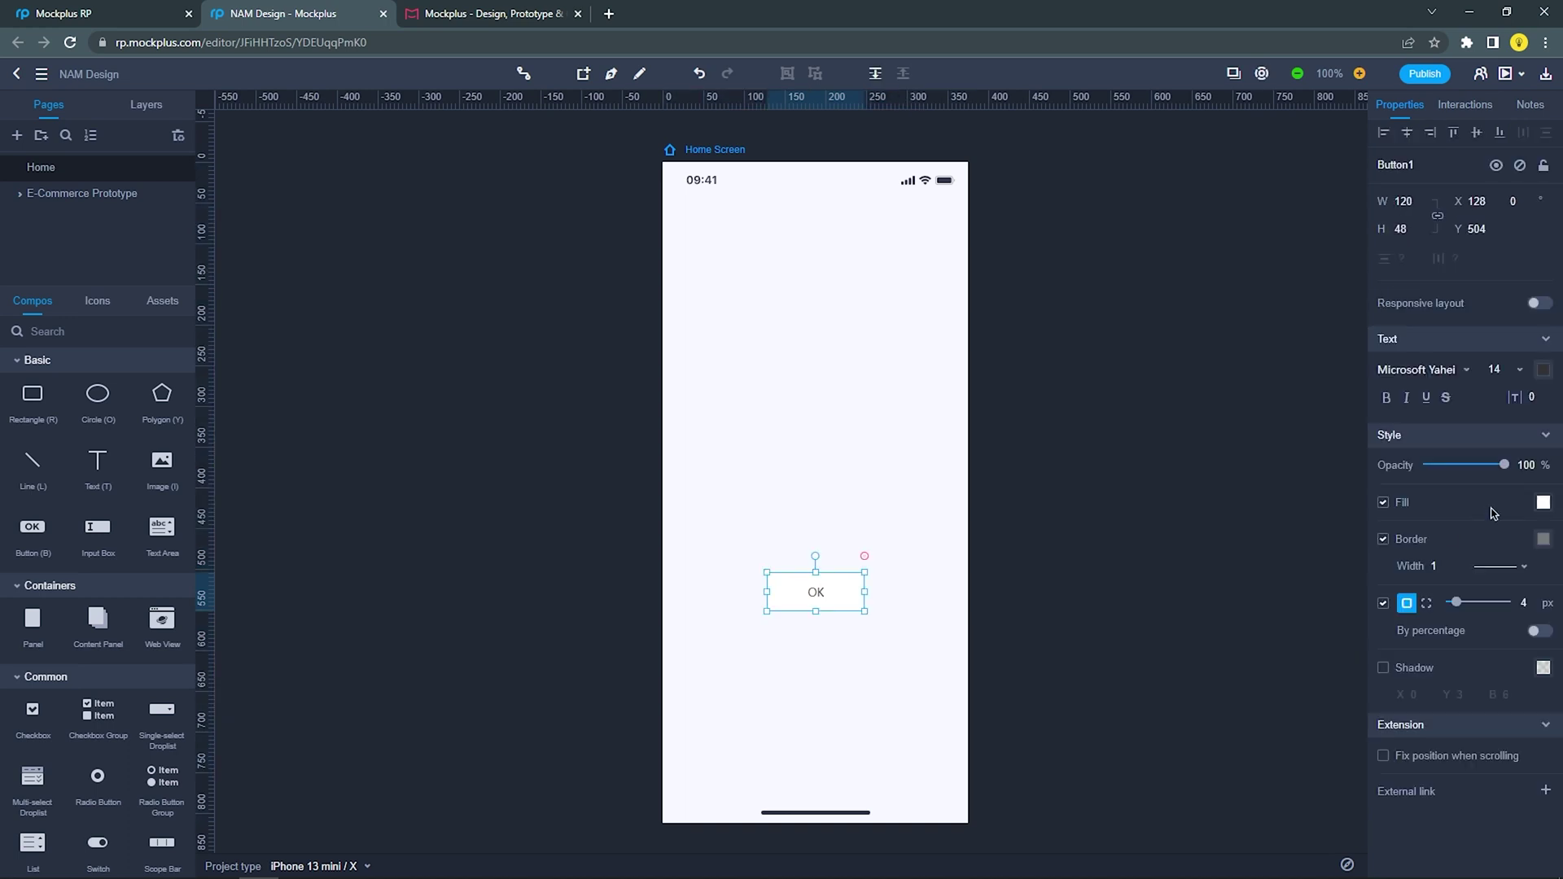
pyautogui.click(1543, 503)
pyautogui.click(1450, 663)
pyautogui.click(1468, 533)
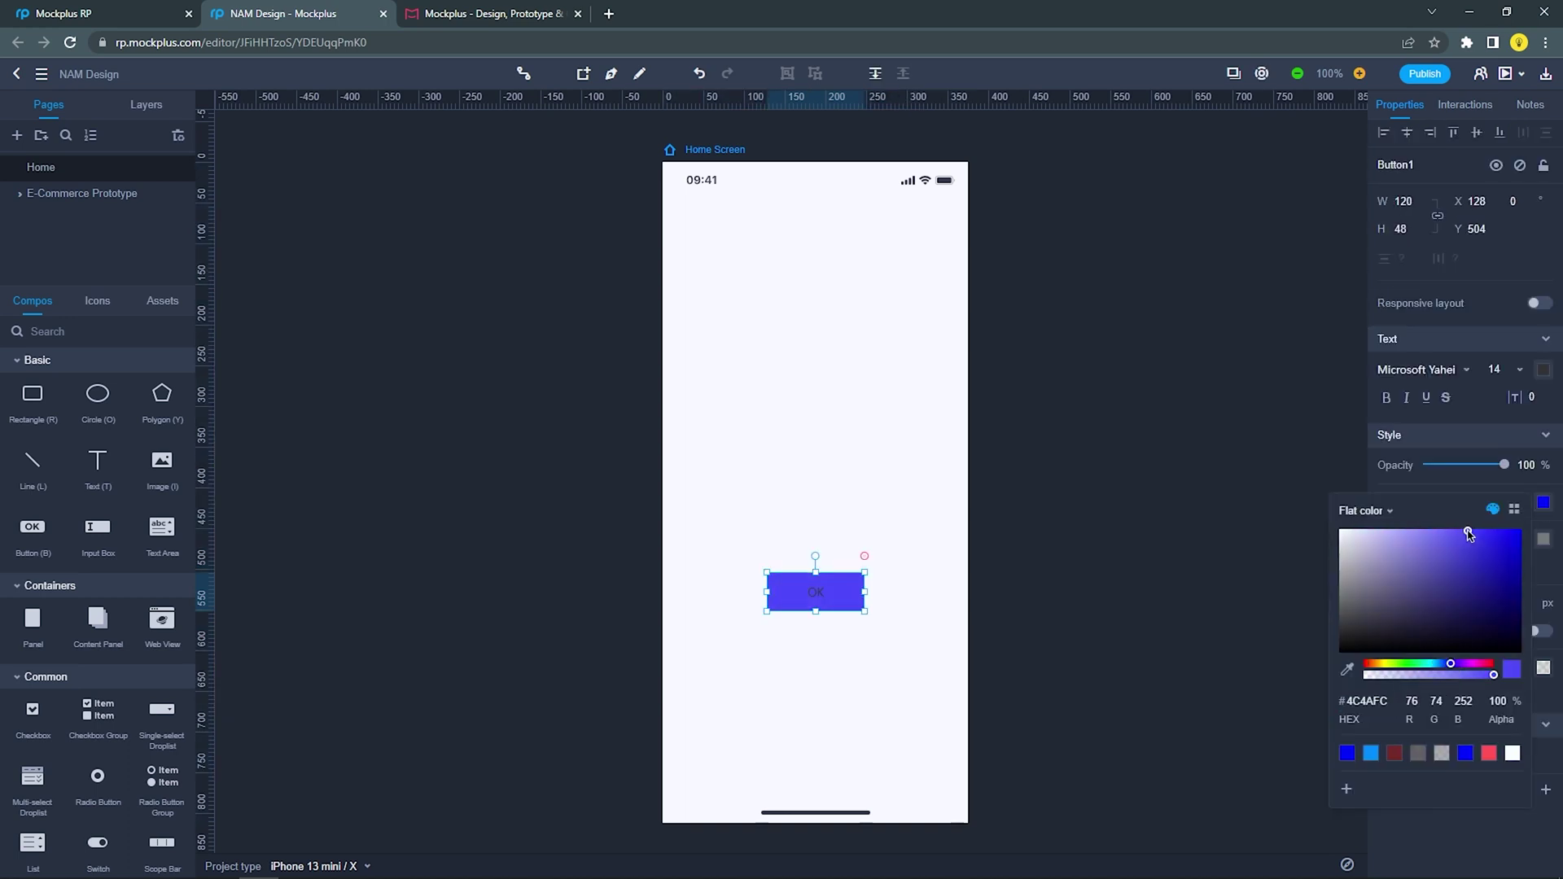
# Change the button's text color to white, FFFFFF
pyautogui.doubleClick(818, 593)
pyautogui.click(1543, 369)
pyautogui.click(1339, 394)
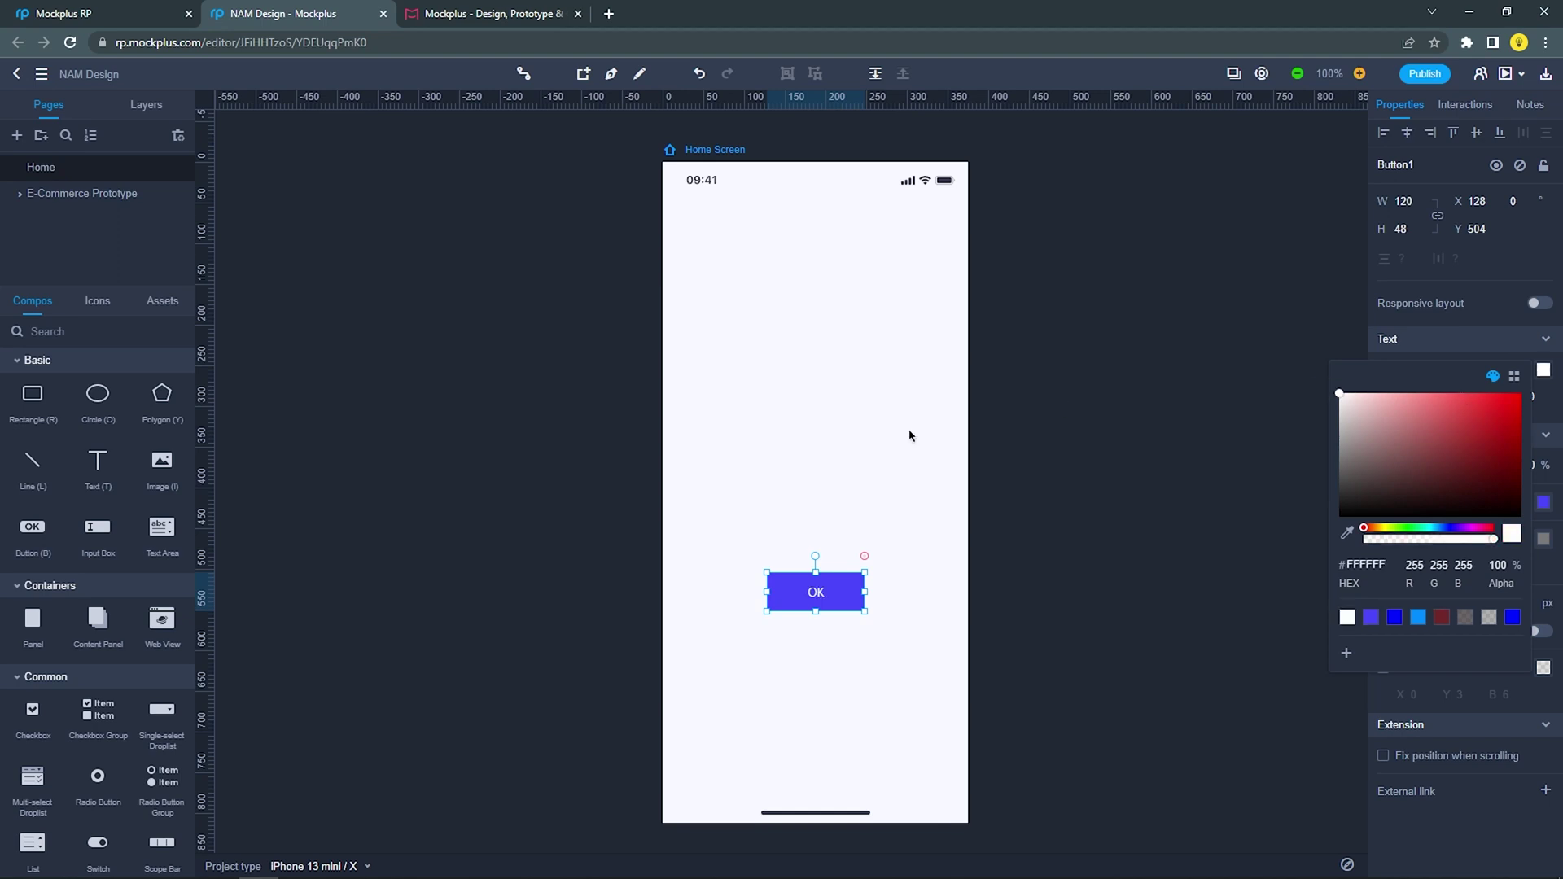
pyautogui.click(911, 436)
# Remove the button's border, widen it to about 237, and move it to about X 69, Y 544
pyautogui.moveTo(864, 592); pyautogui.dragTo(871, 632)
pyautogui.click(1383, 539)
pyautogui.click(876, 597)
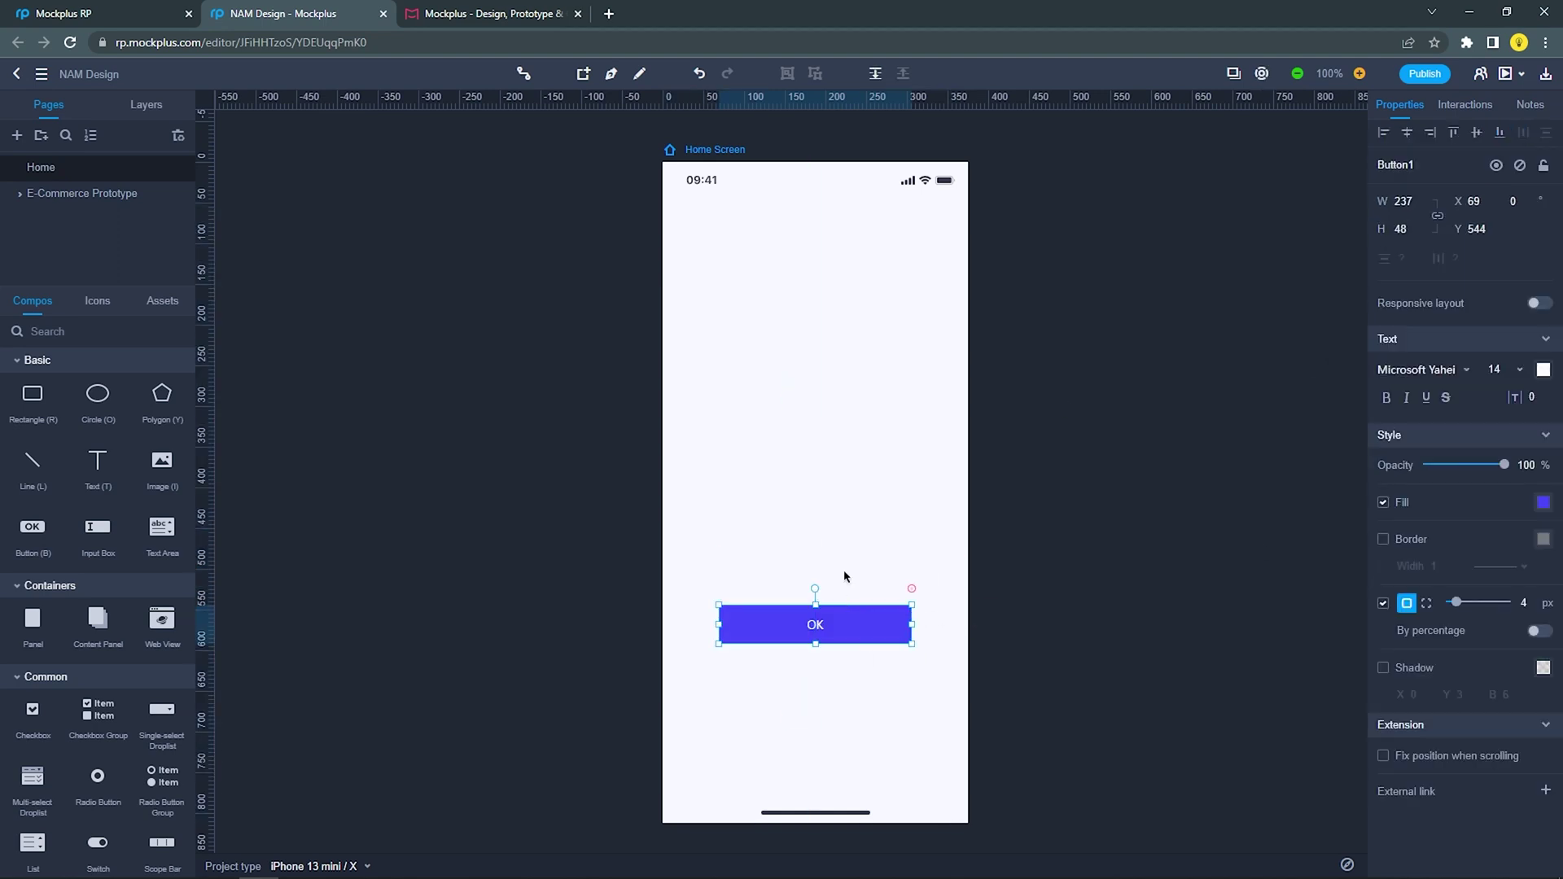
pyautogui.click(735, 533)
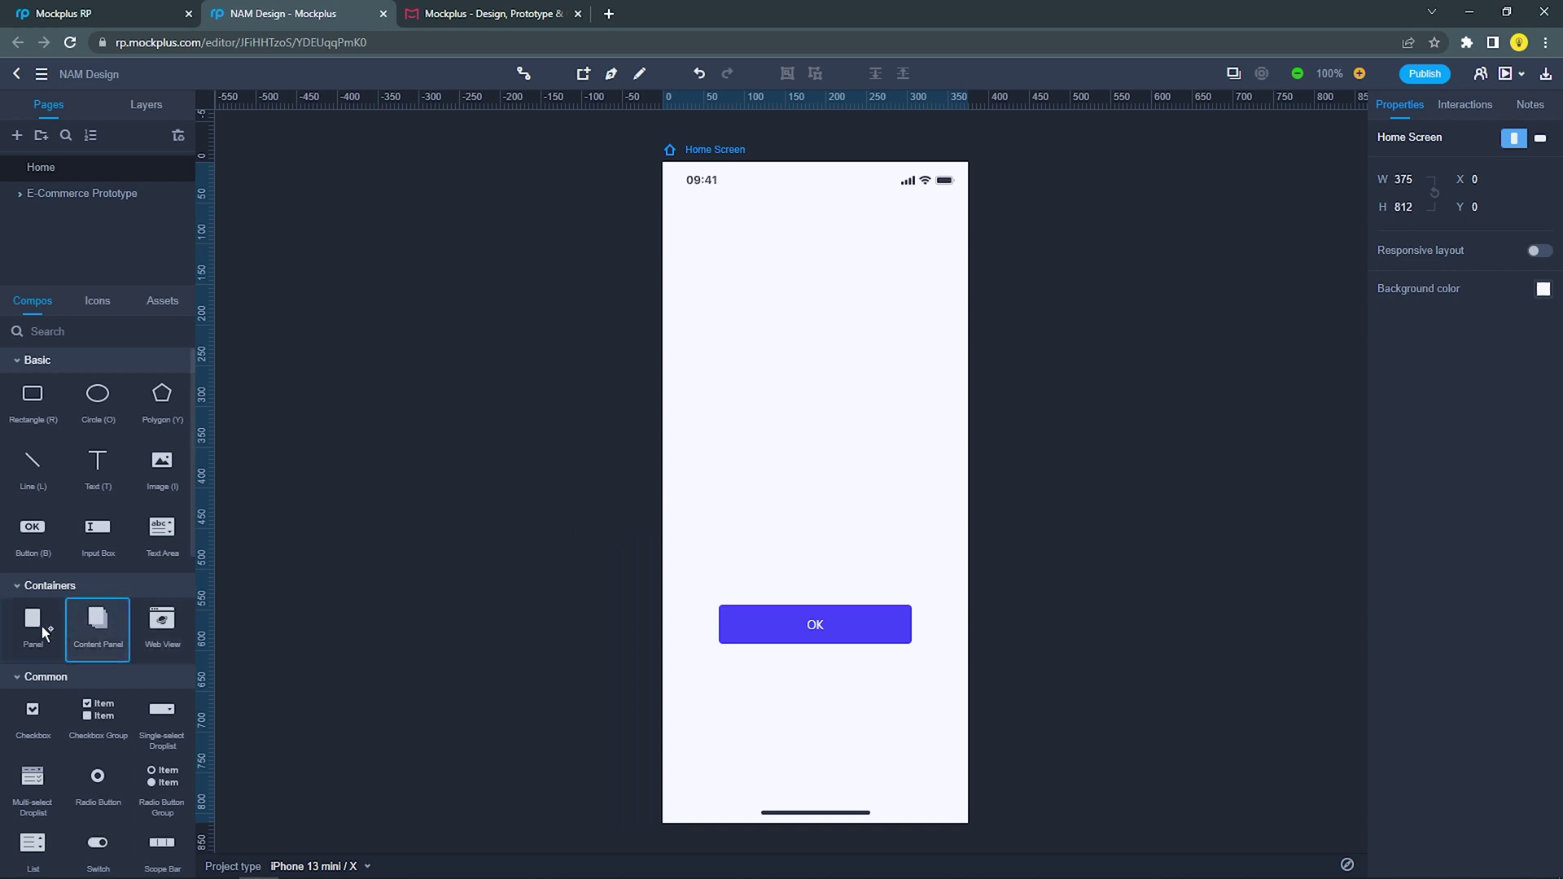
# Add a panel to the Home Screen and set its size to 375 wide by 89 high
pyautogui.moveTo(33, 620); pyautogui.dragTo(803, 529)
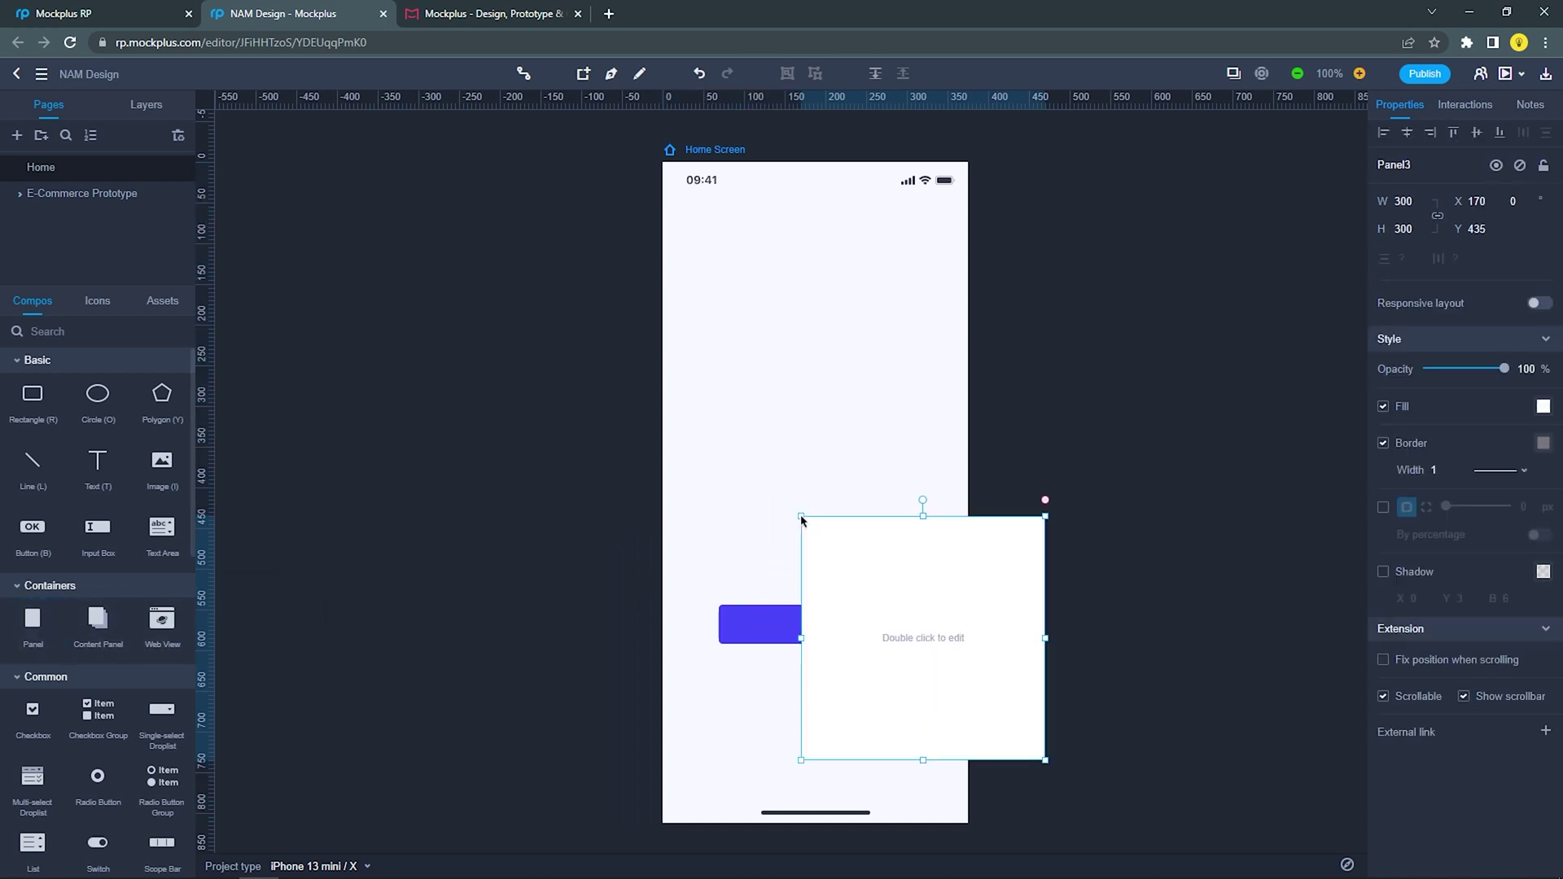
pyautogui.moveTo(906, 562); pyautogui.dragTo(829, 548)
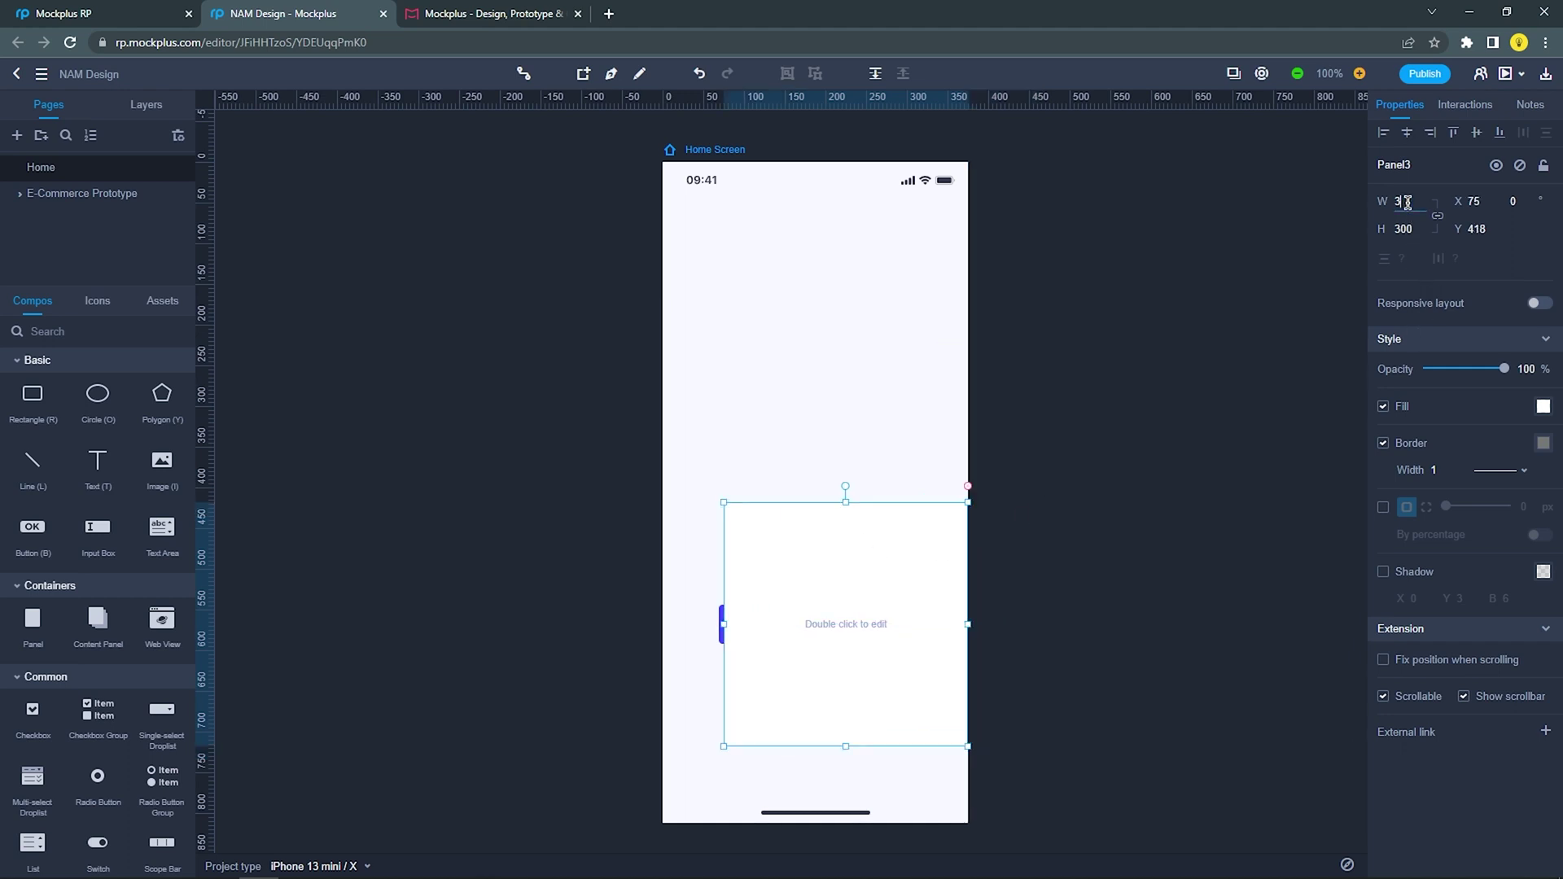
pyautogui.press('Tab')
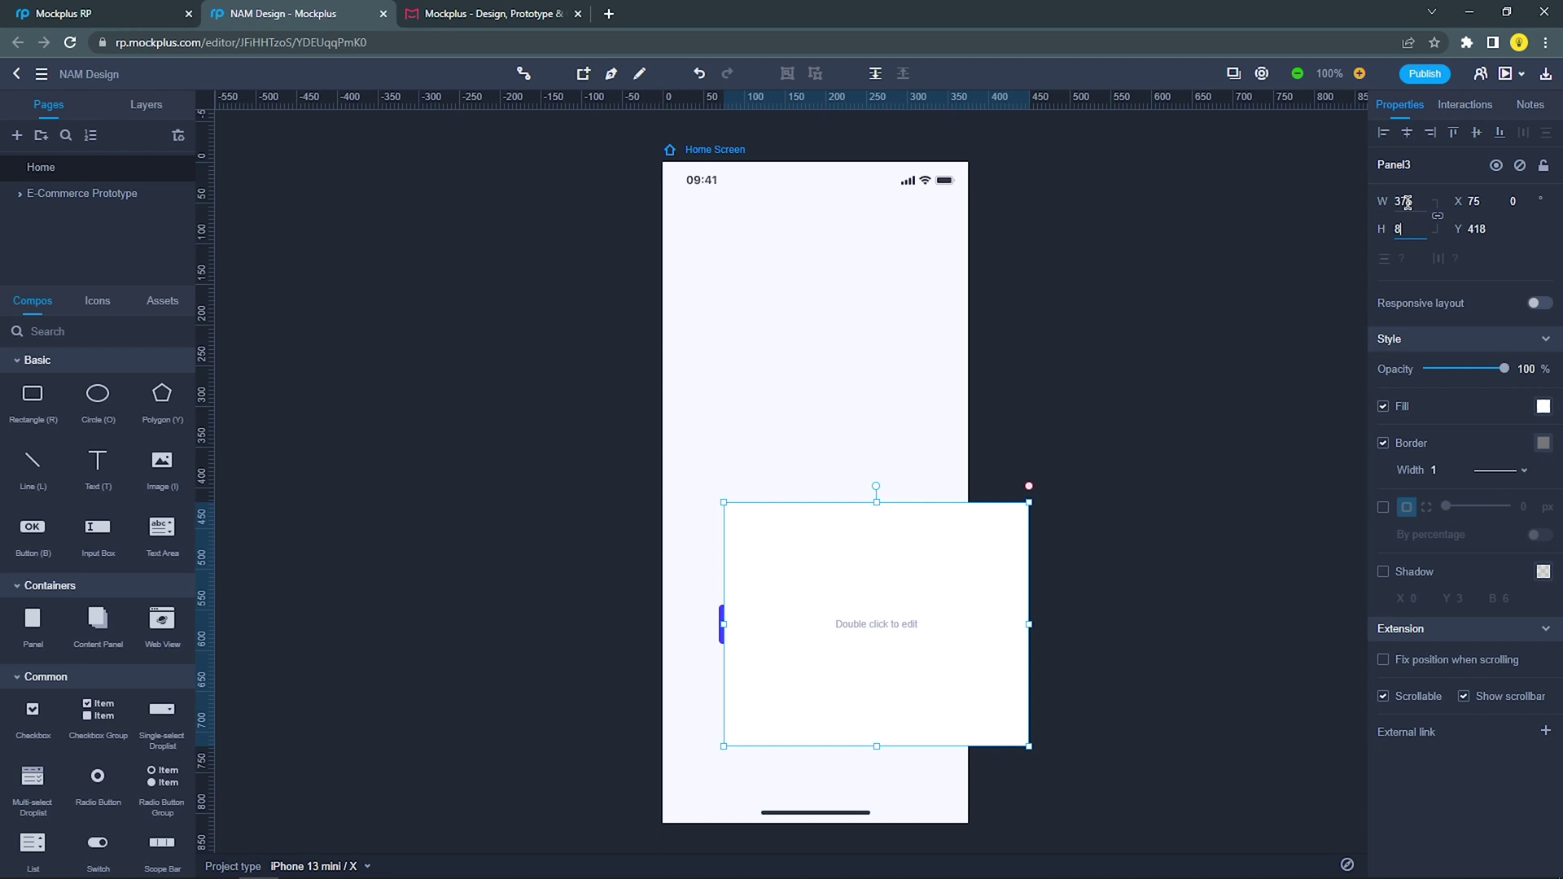
pyautogui.write('89')
pyautogui.press('Return')
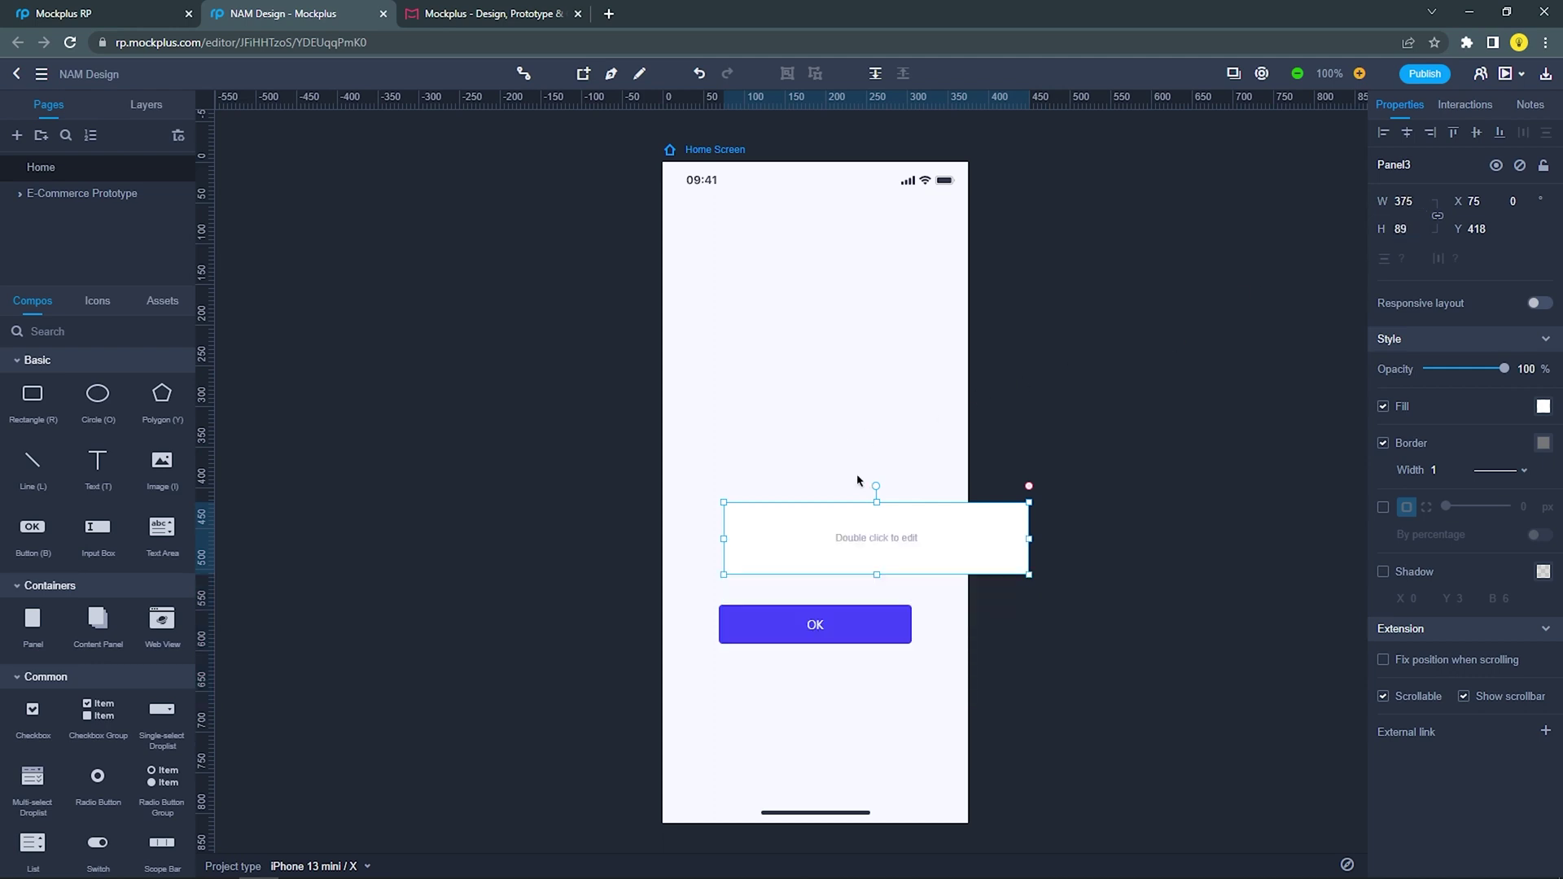
# Align the panel with the artboard's bottom edge at X 0, Y 723 and send it behind the home indicator
pyautogui.moveTo(867, 552); pyautogui.dragTo(876, 773)
pyautogui.rightClick(811, 774)
pyautogui.click(1004, 557)
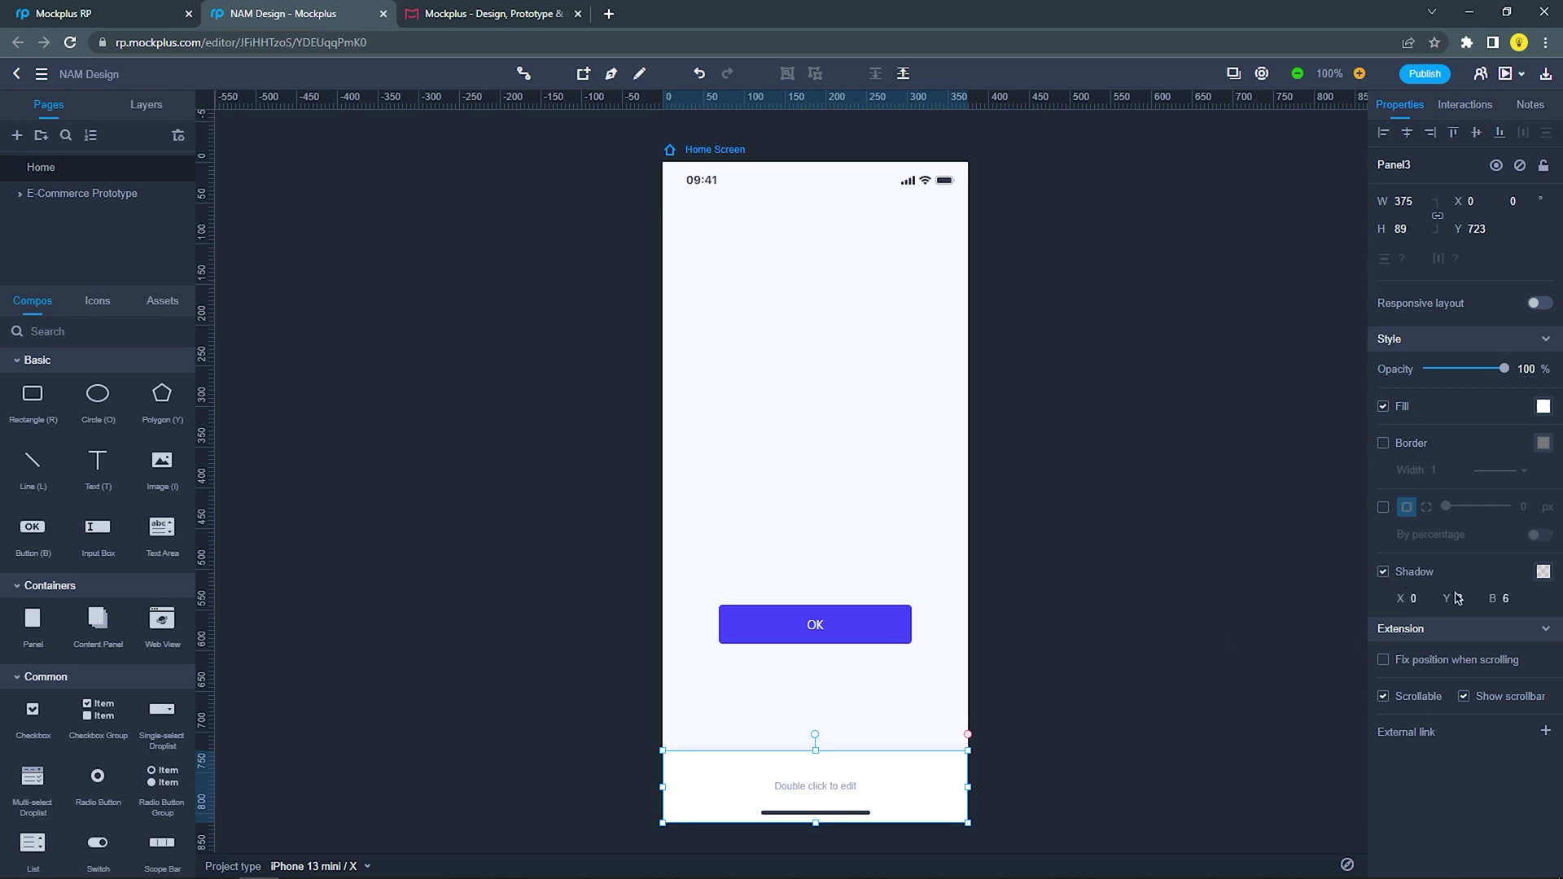
# Give the borderless panel a blue shadow at 15% alpha with a Y offset of 4
pyautogui.click(1544, 572)
pyautogui.click(1456, 731)
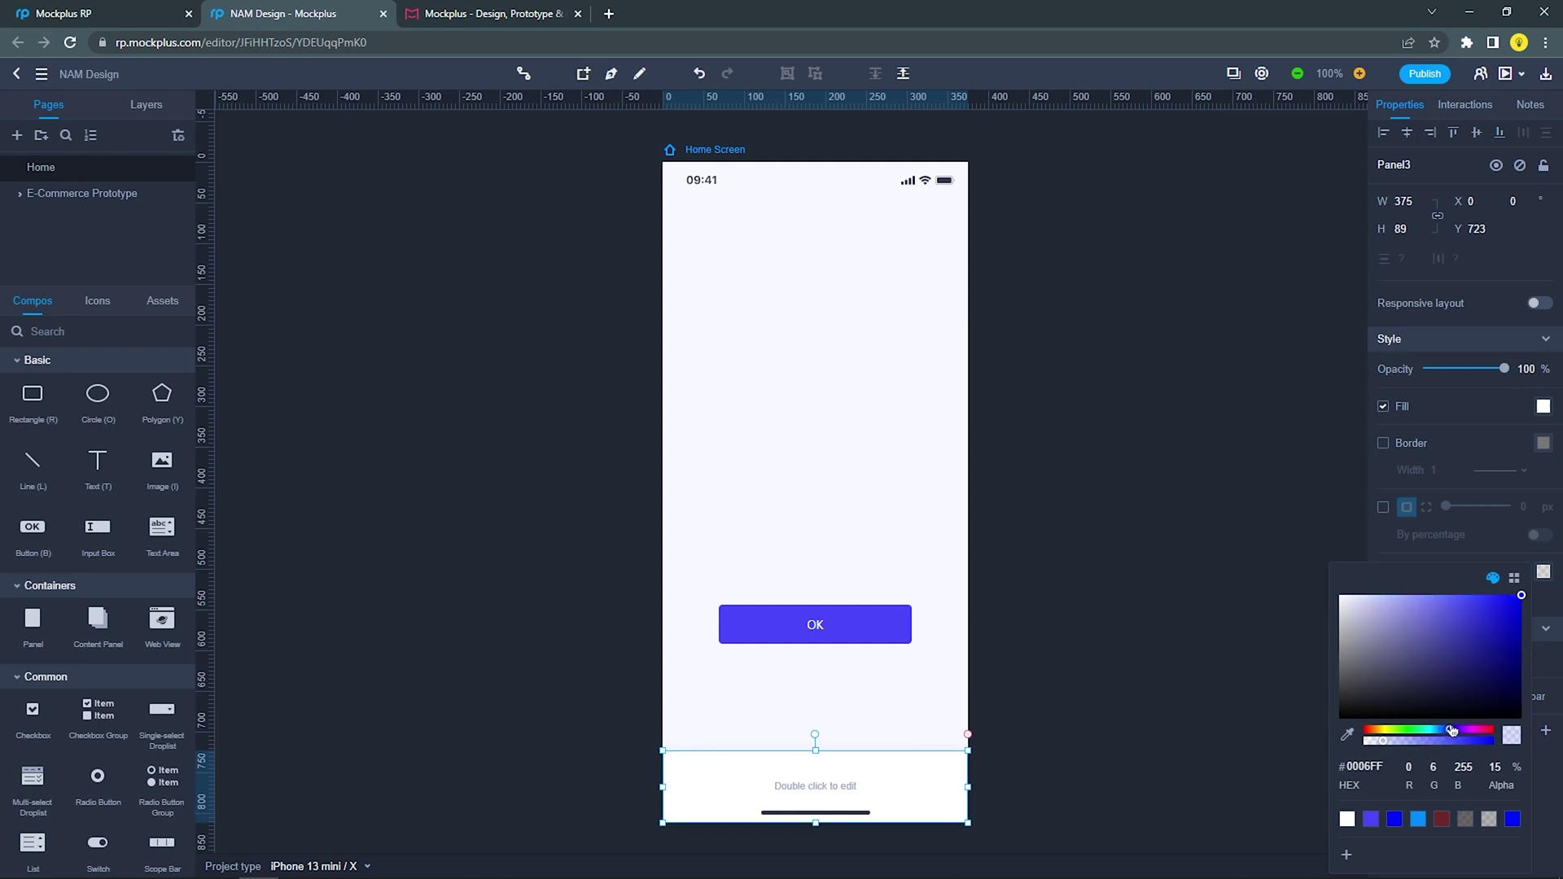
pyautogui.click(1477, 693)
pyautogui.click(947, 713)
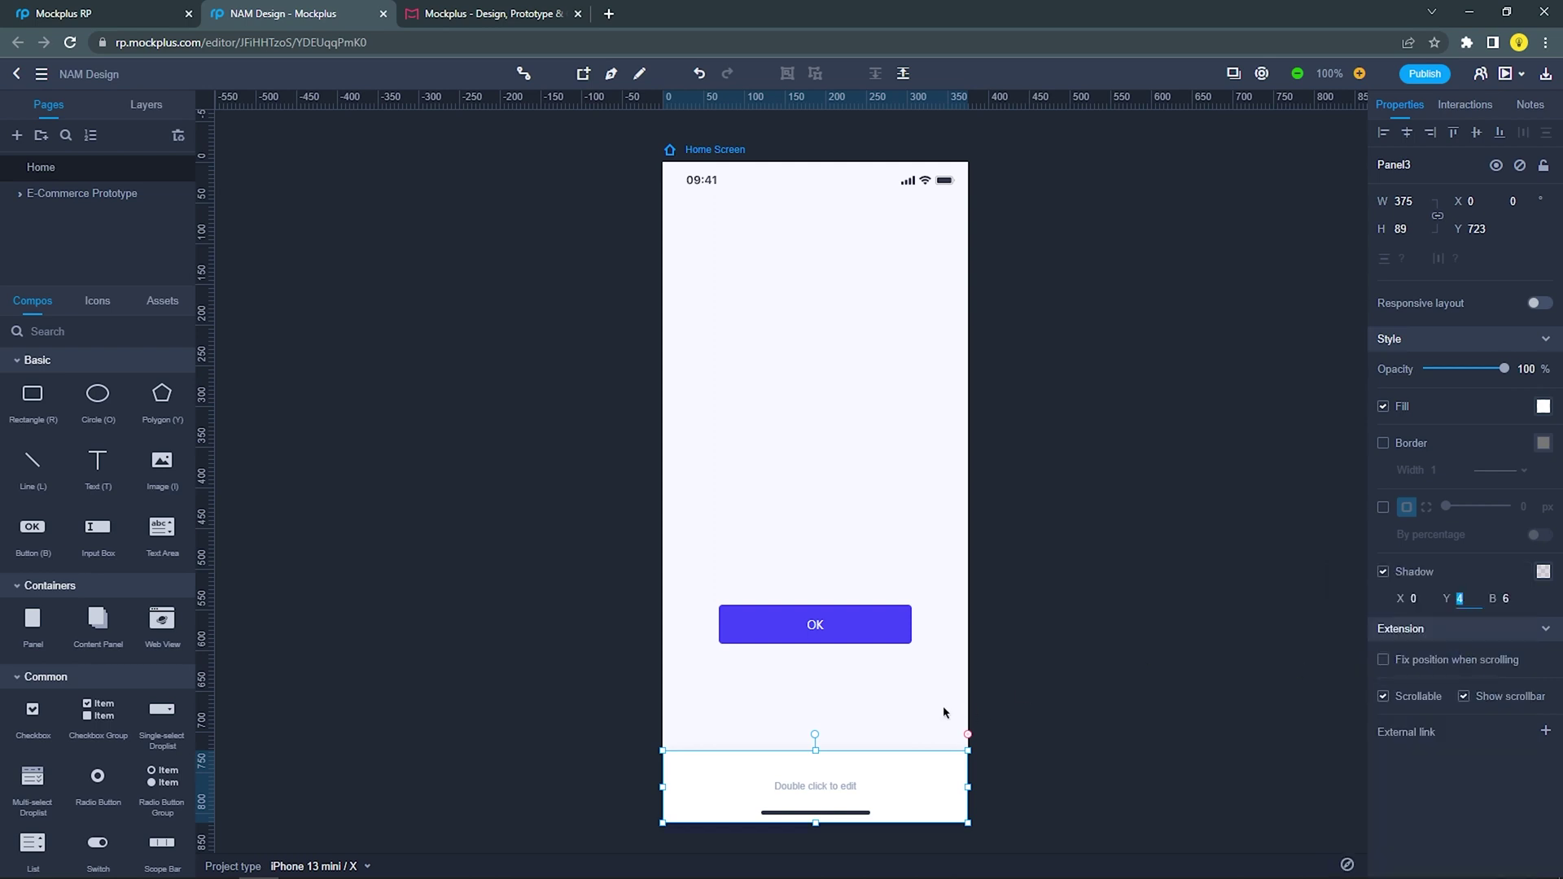
pyautogui.click(880, 713)
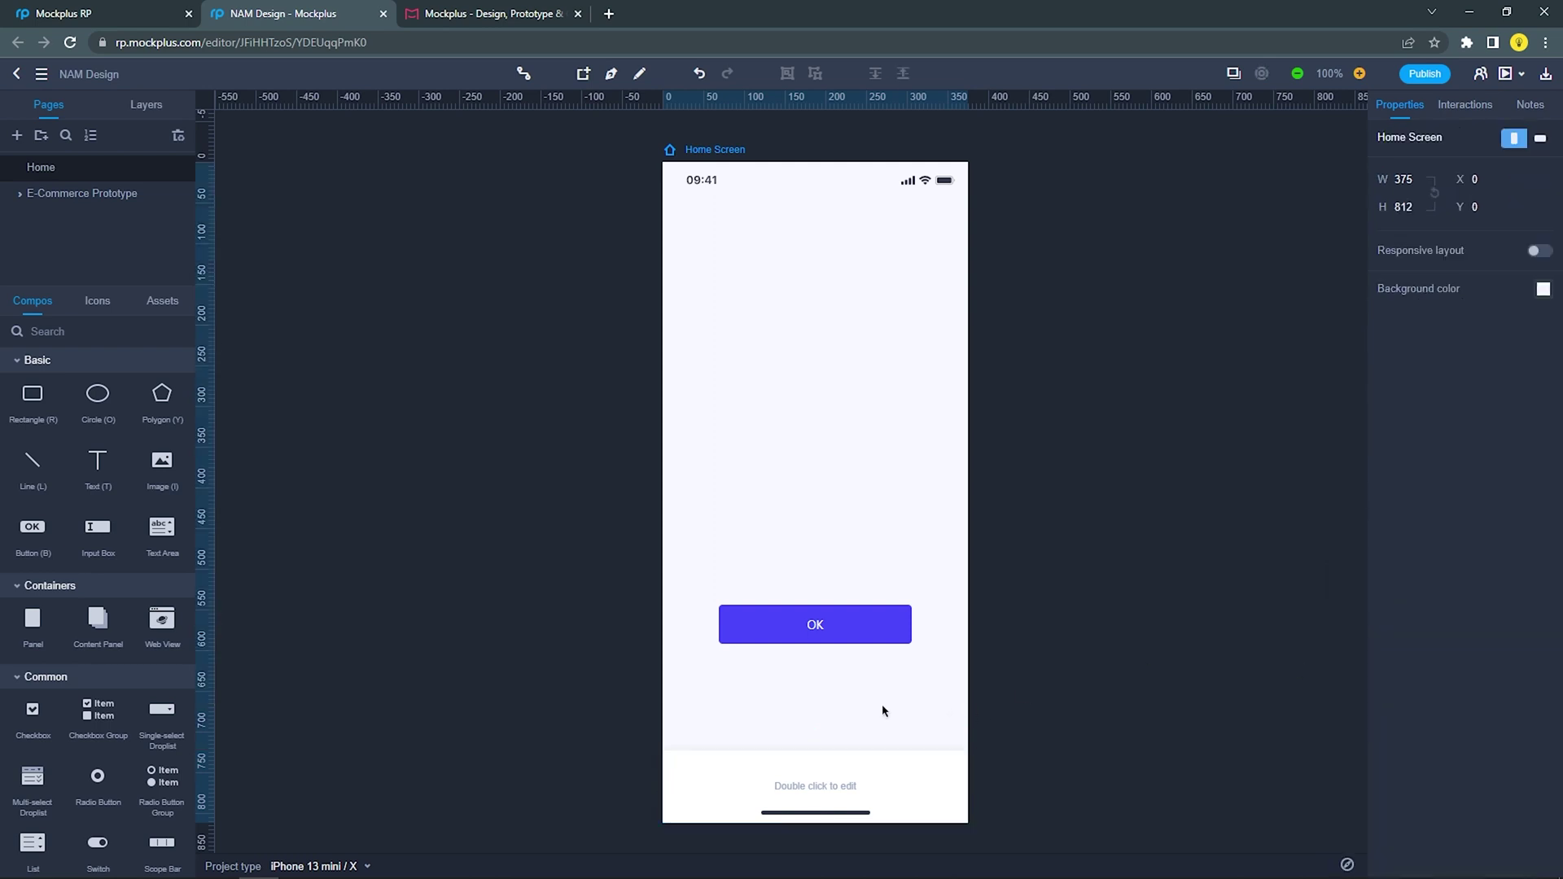
# Open the bottom panel for editing, search the icons for "home", and place a solid home icon at about X 58, Y 32
pyautogui.doubleClick(770, 748)
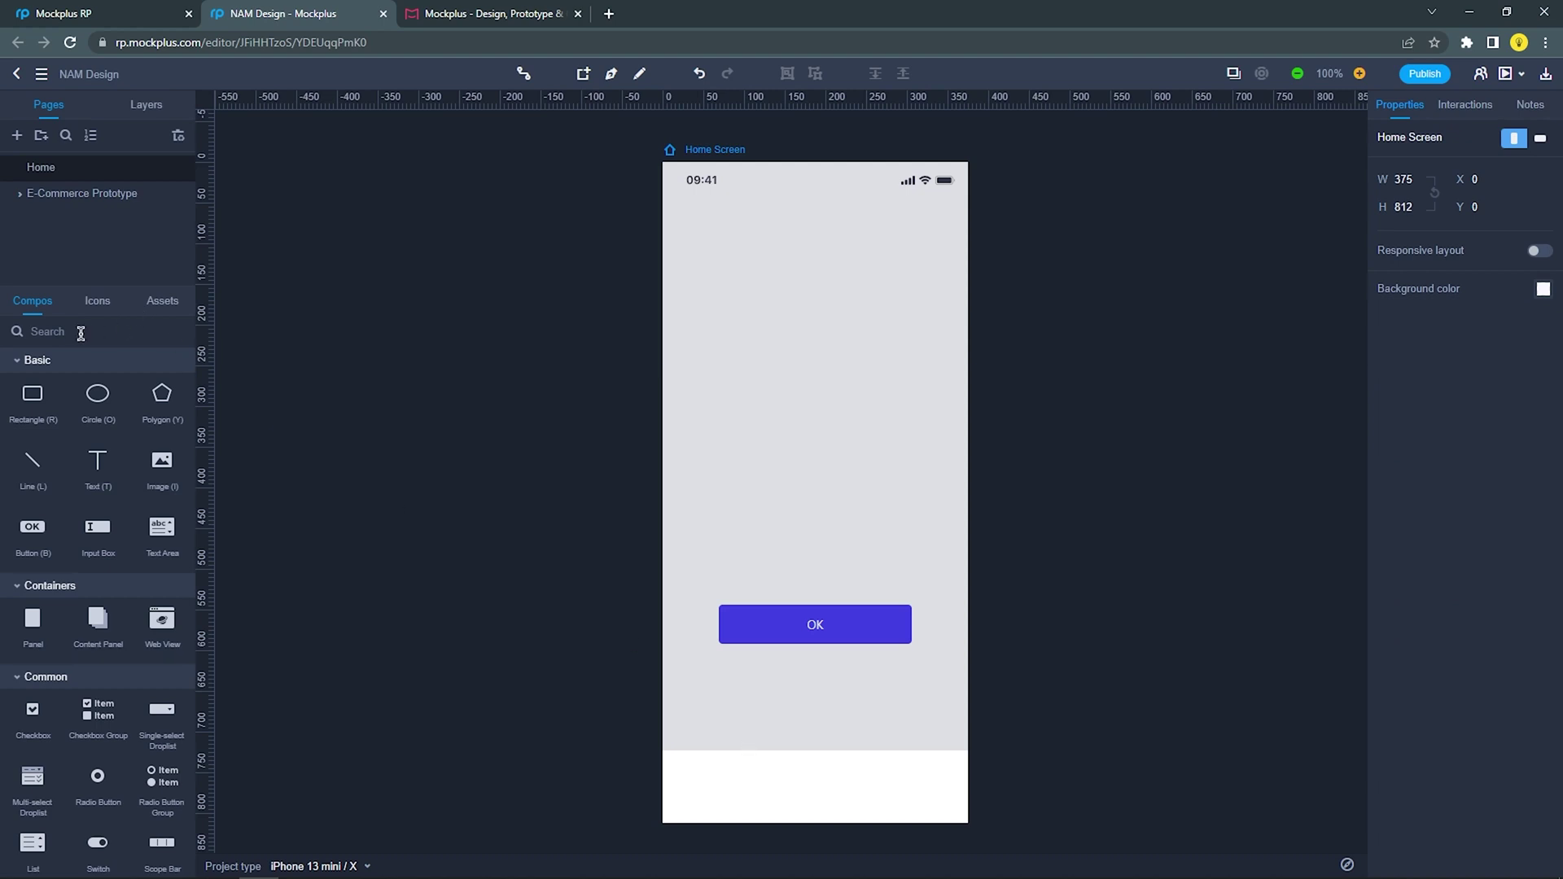
pyautogui.click(103, 308)
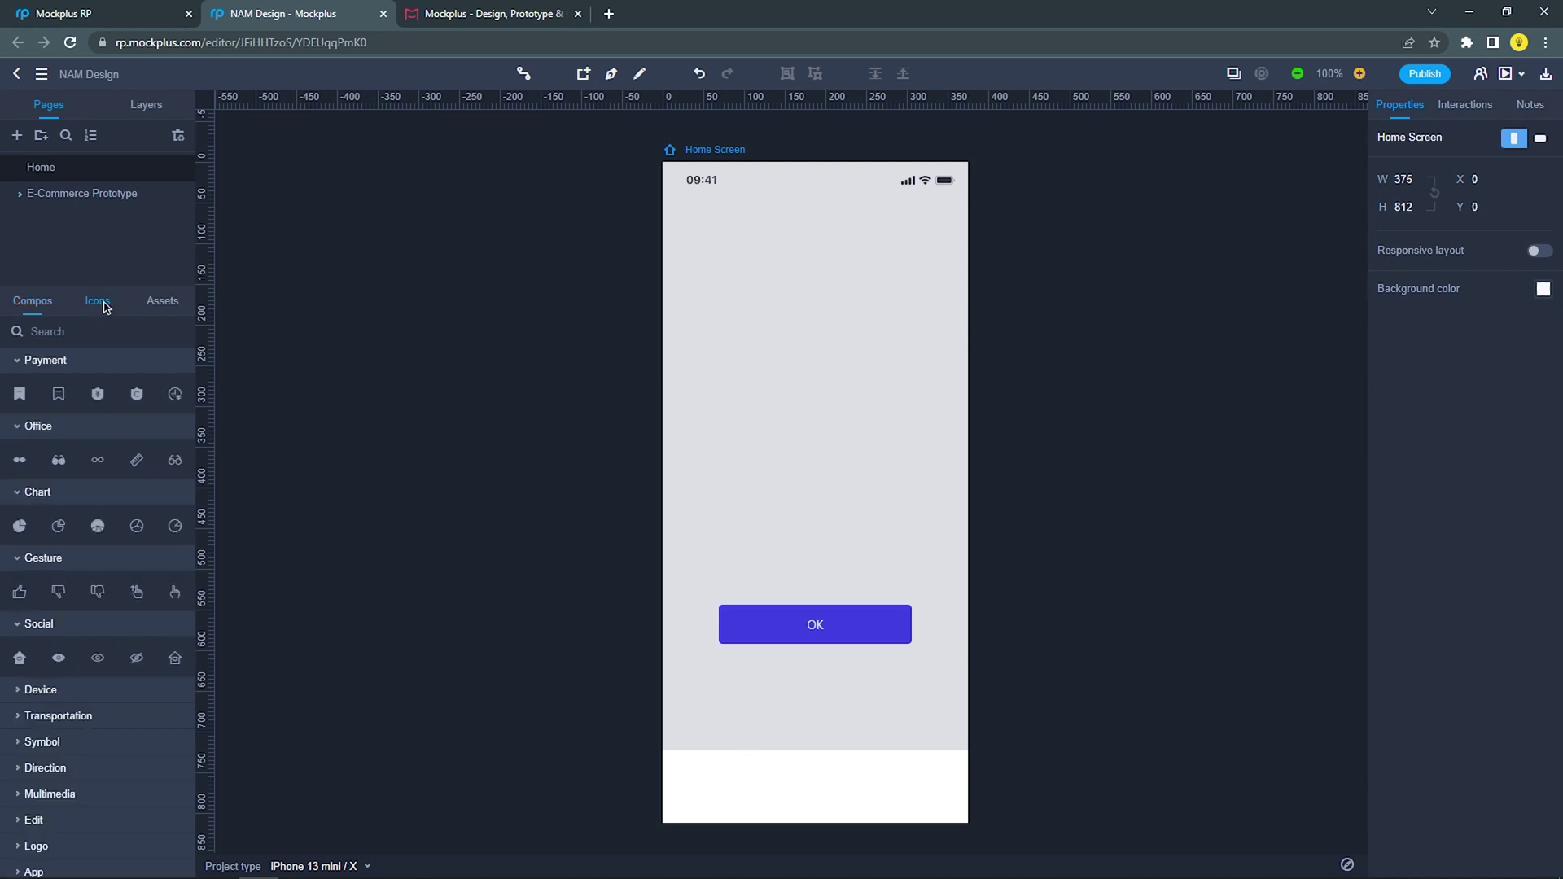
pyautogui.click(75, 334)
pyautogui.write('home')
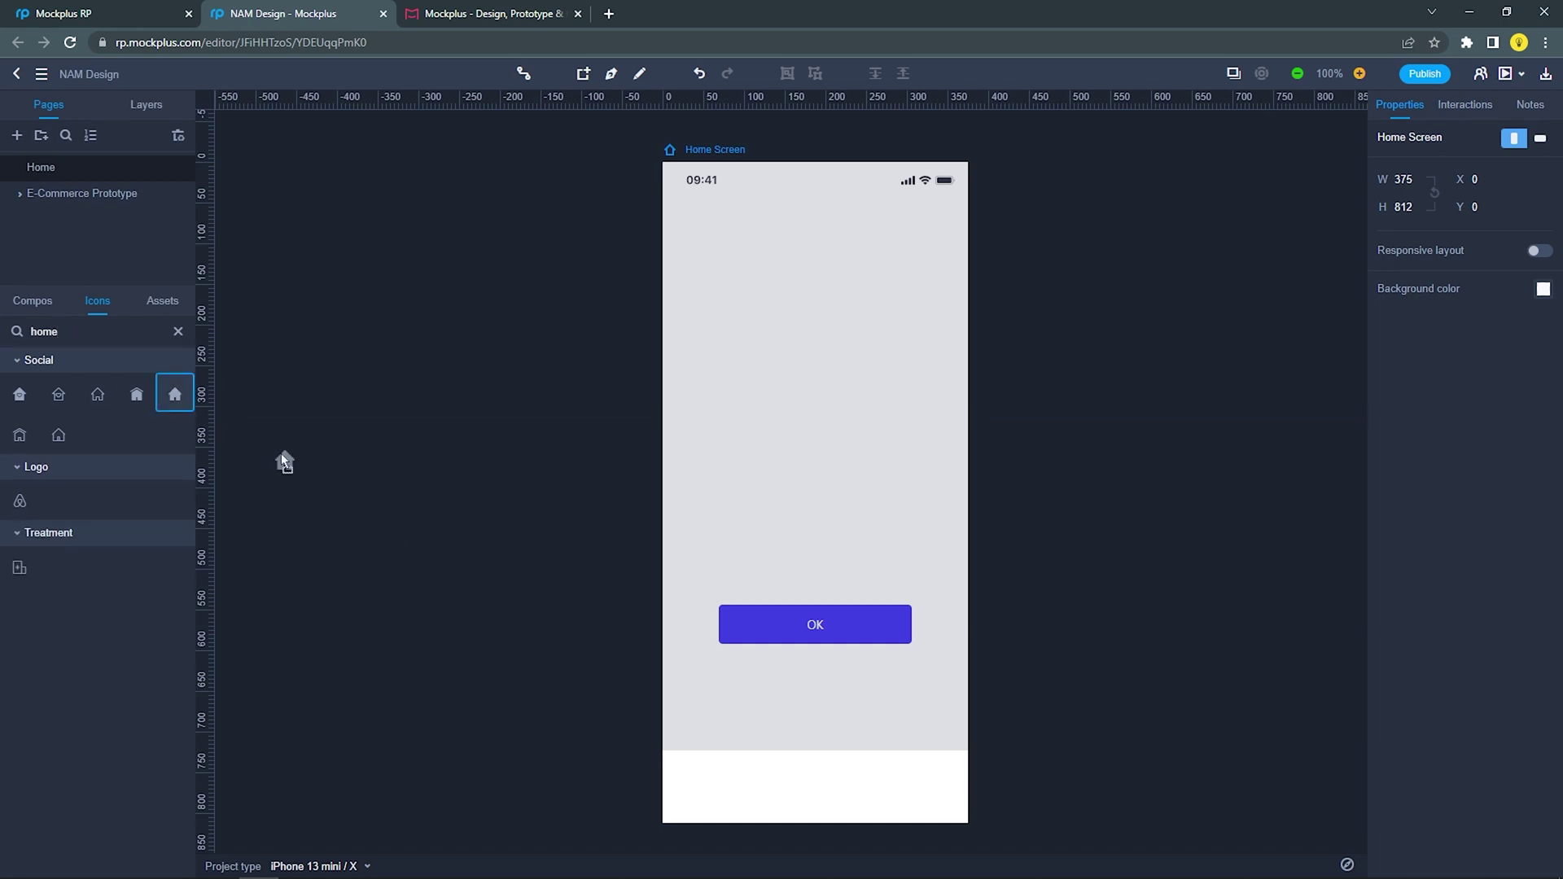
pyautogui.moveTo(281, 453); pyautogui.dragTo(710, 775)
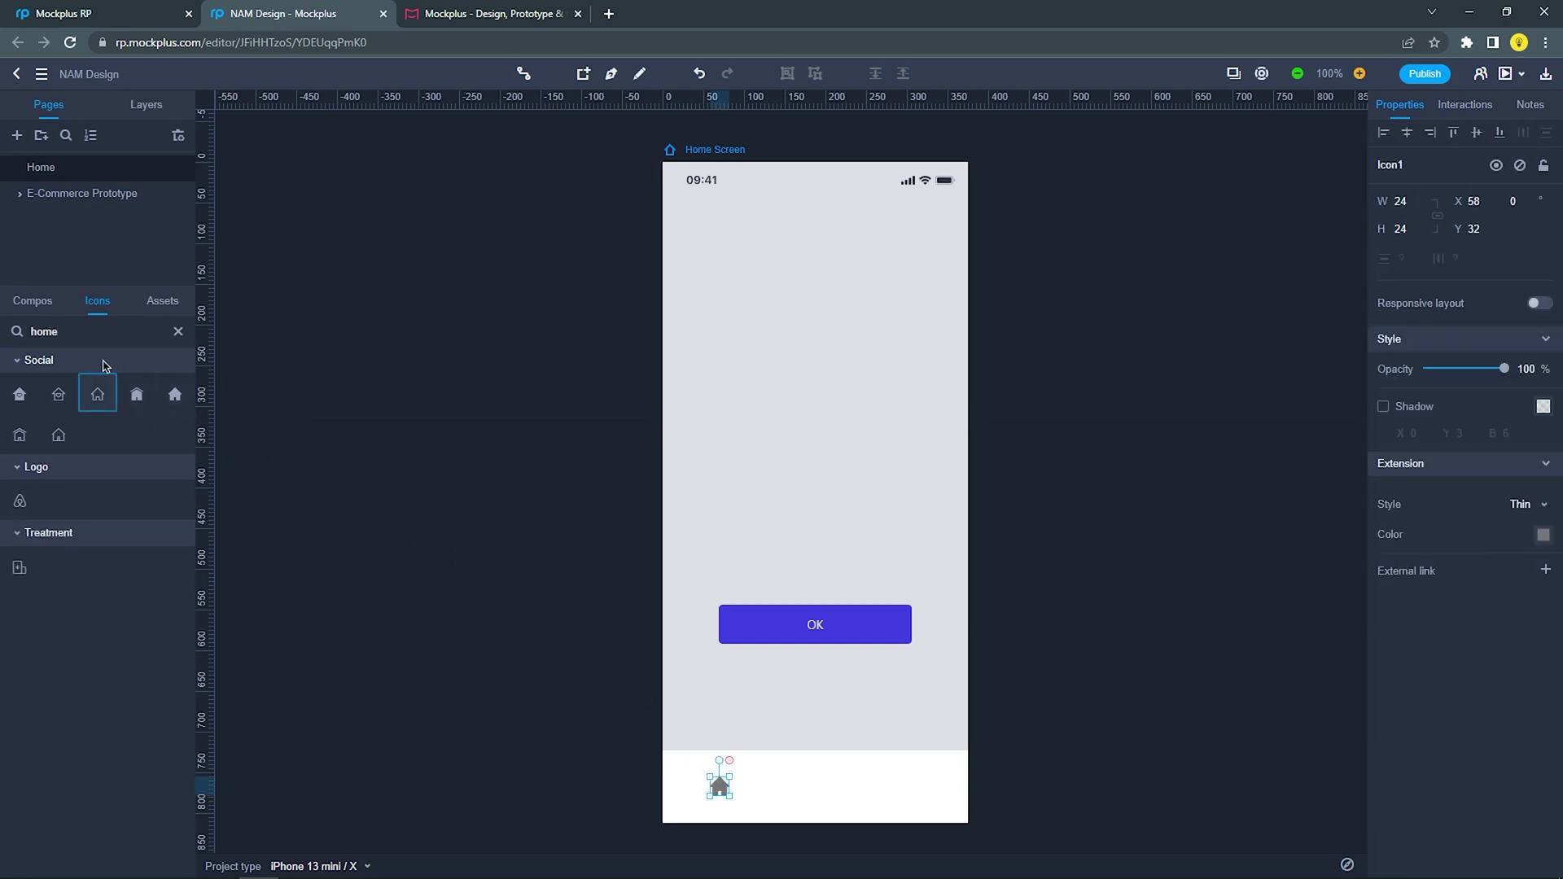
# Add an outline bookmark icon beside the home icon and, from a search for "pers", an outline person icon further right
pyautogui.click(177, 333)
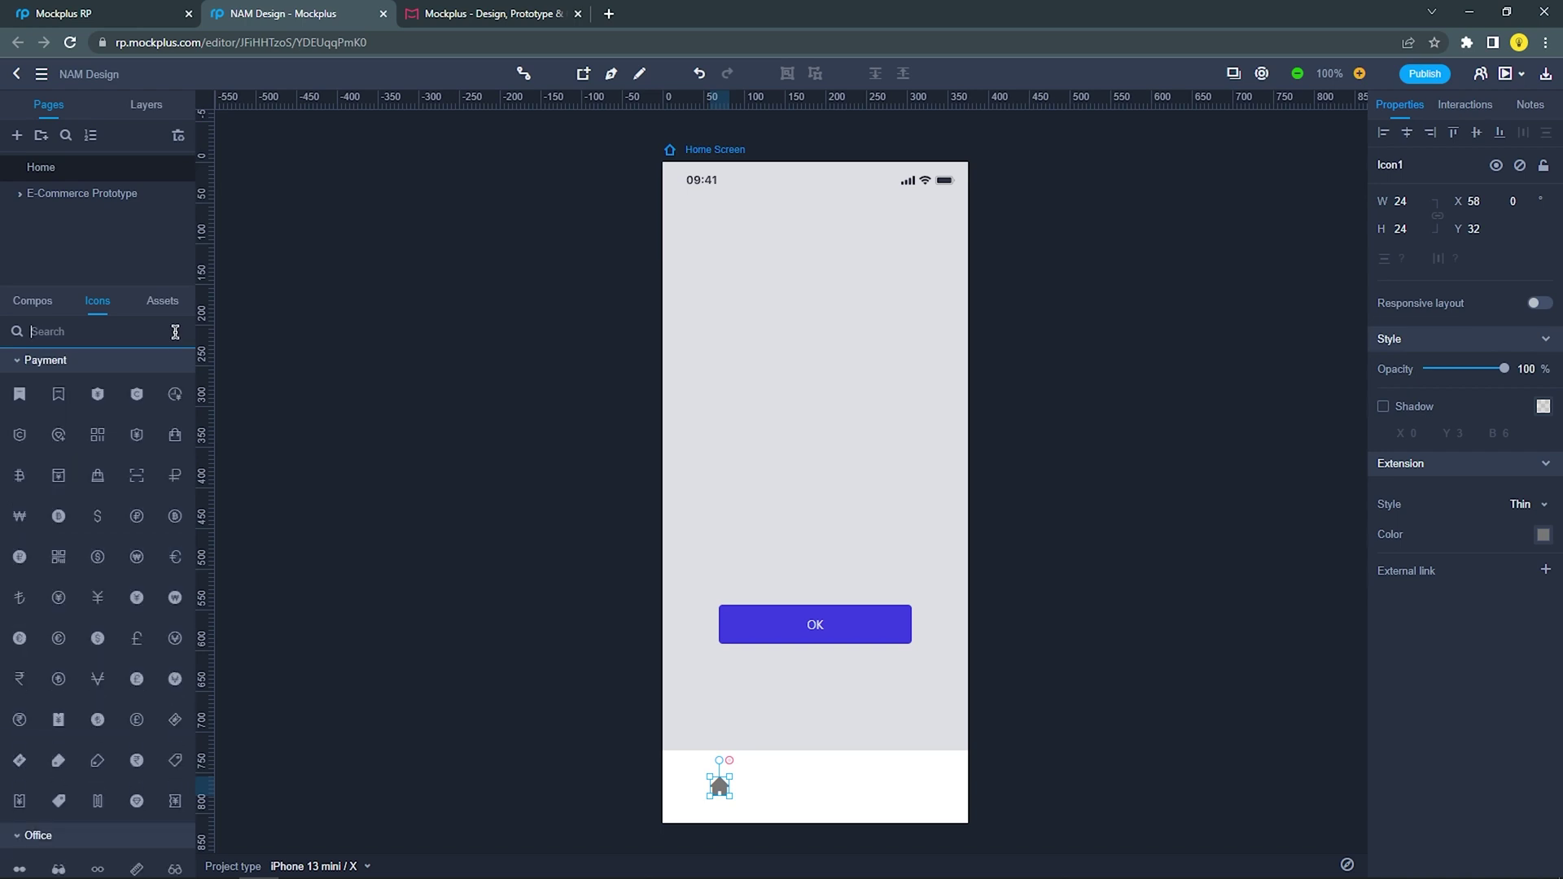
pyautogui.moveTo(59, 394); pyautogui.dragTo(776, 784)
pyautogui.click(78, 332)
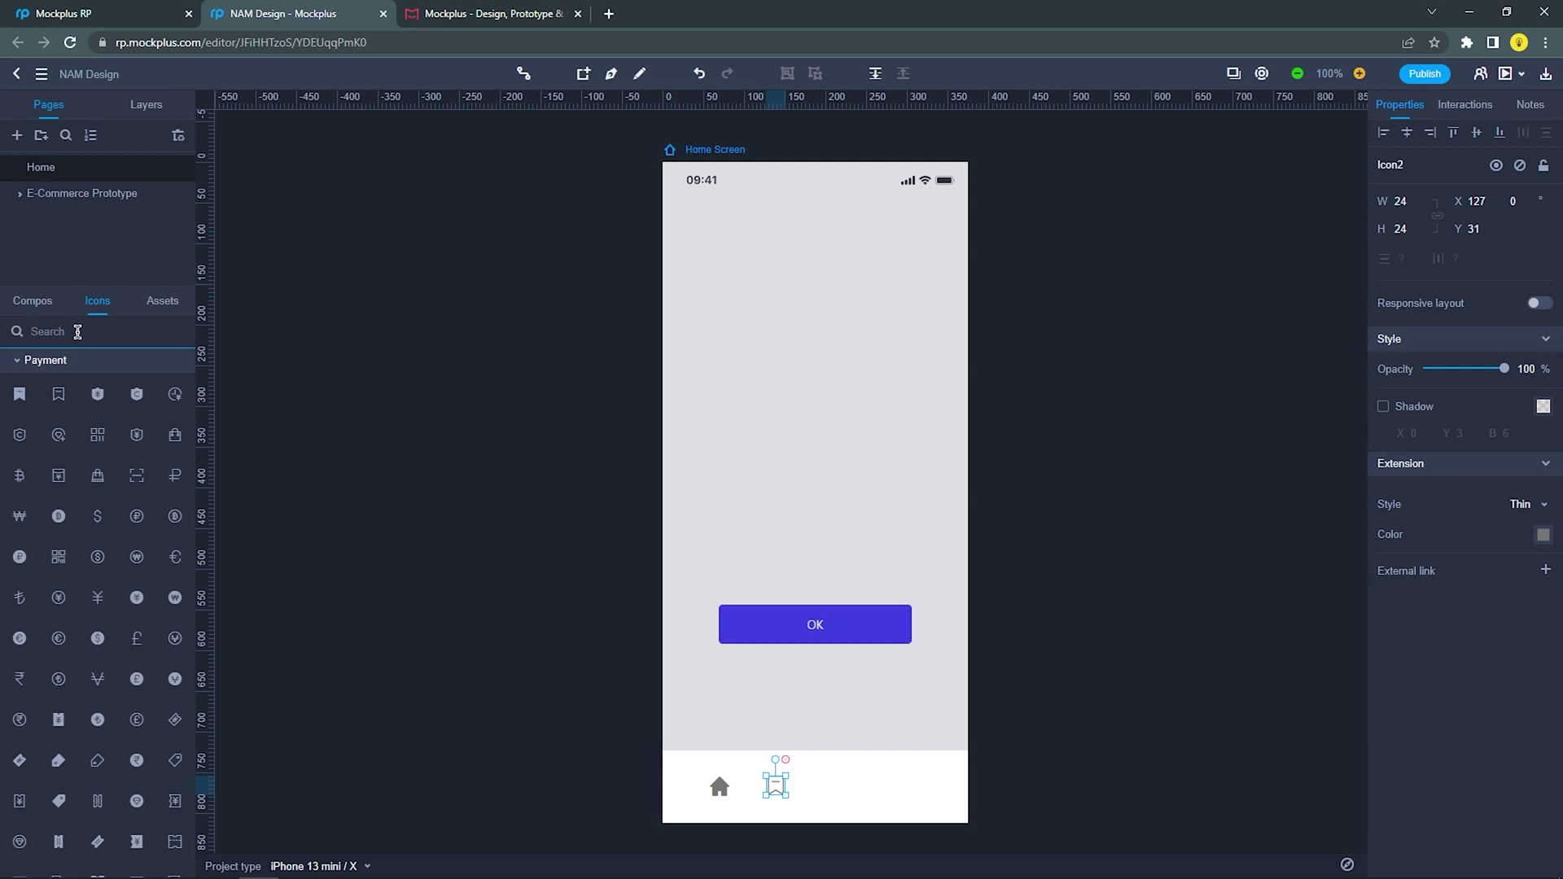
pyautogui.write('per')
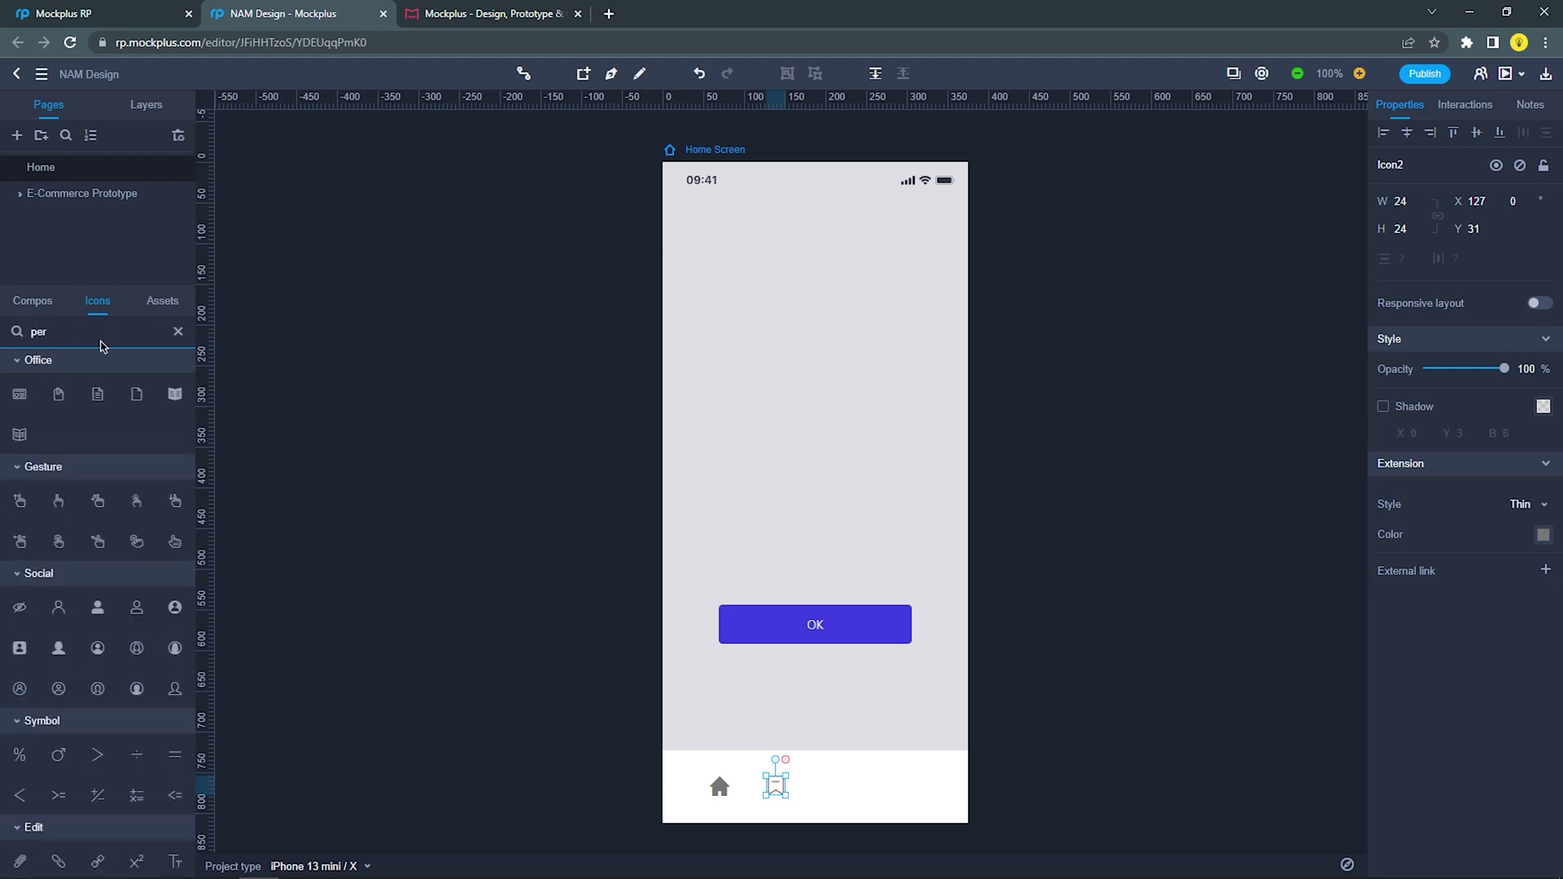
pyautogui.write('s')
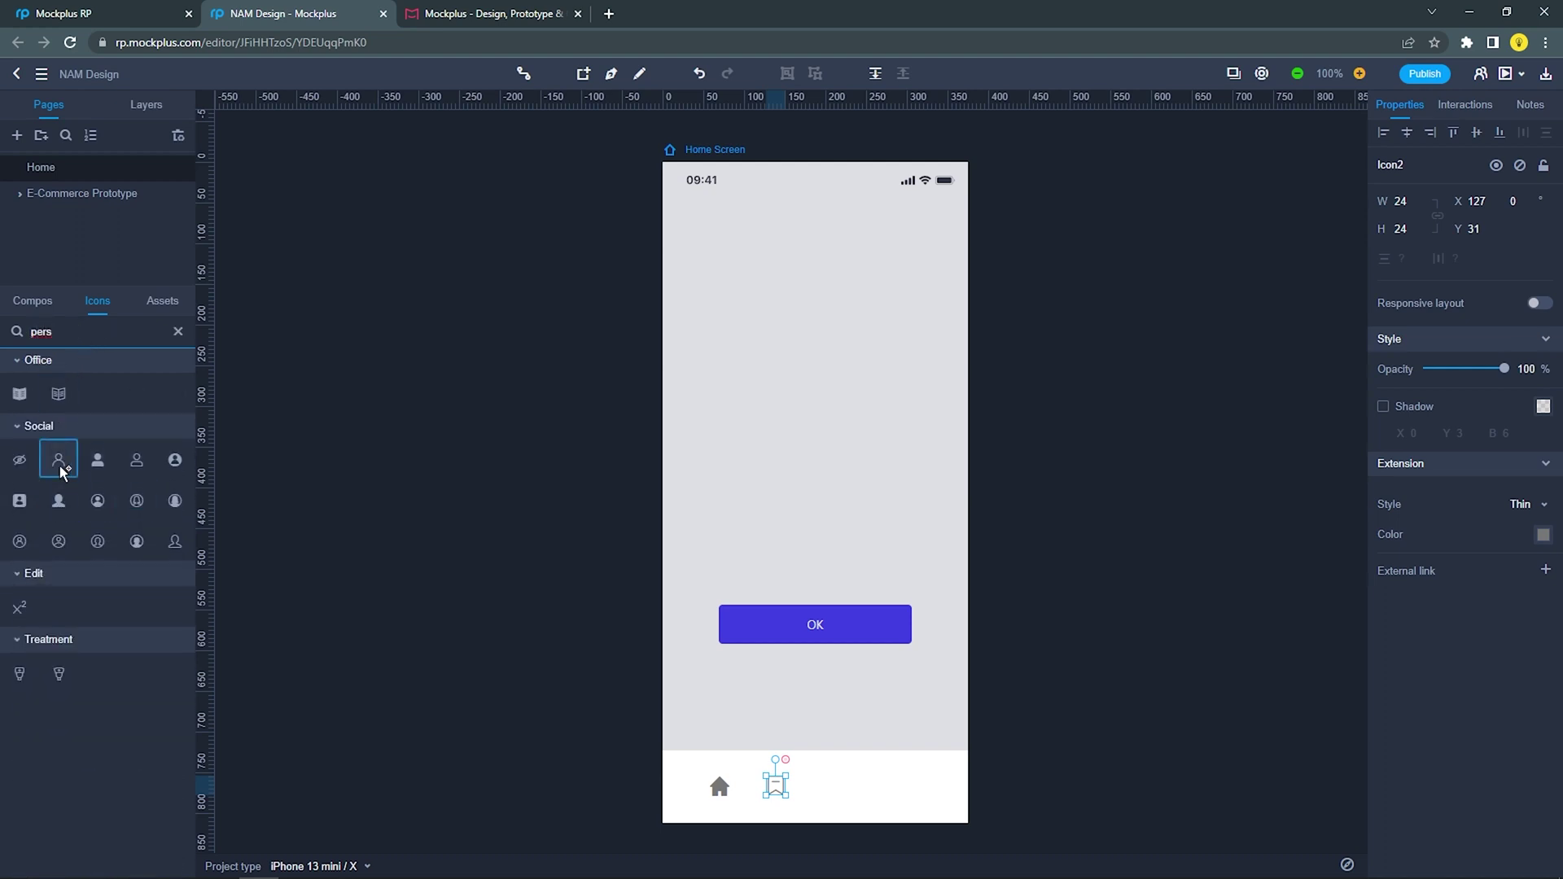
pyautogui.moveTo(60, 470); pyautogui.dragTo(845, 788)
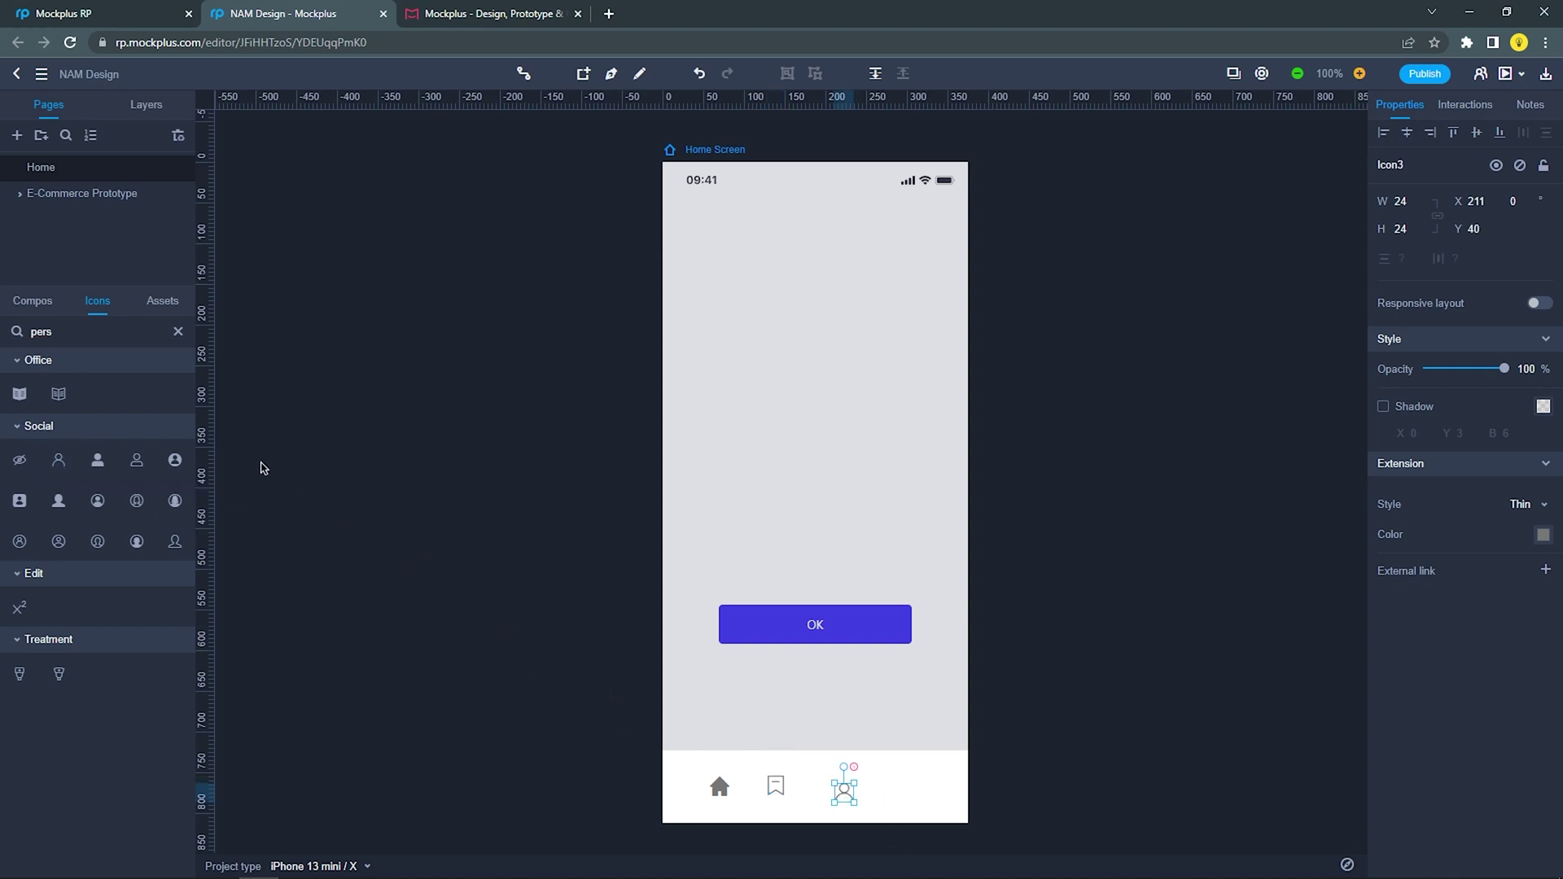
# Search the icons for "cart" and place an outline cart icon between the bookmark and person icons
pyautogui.click(177, 332)
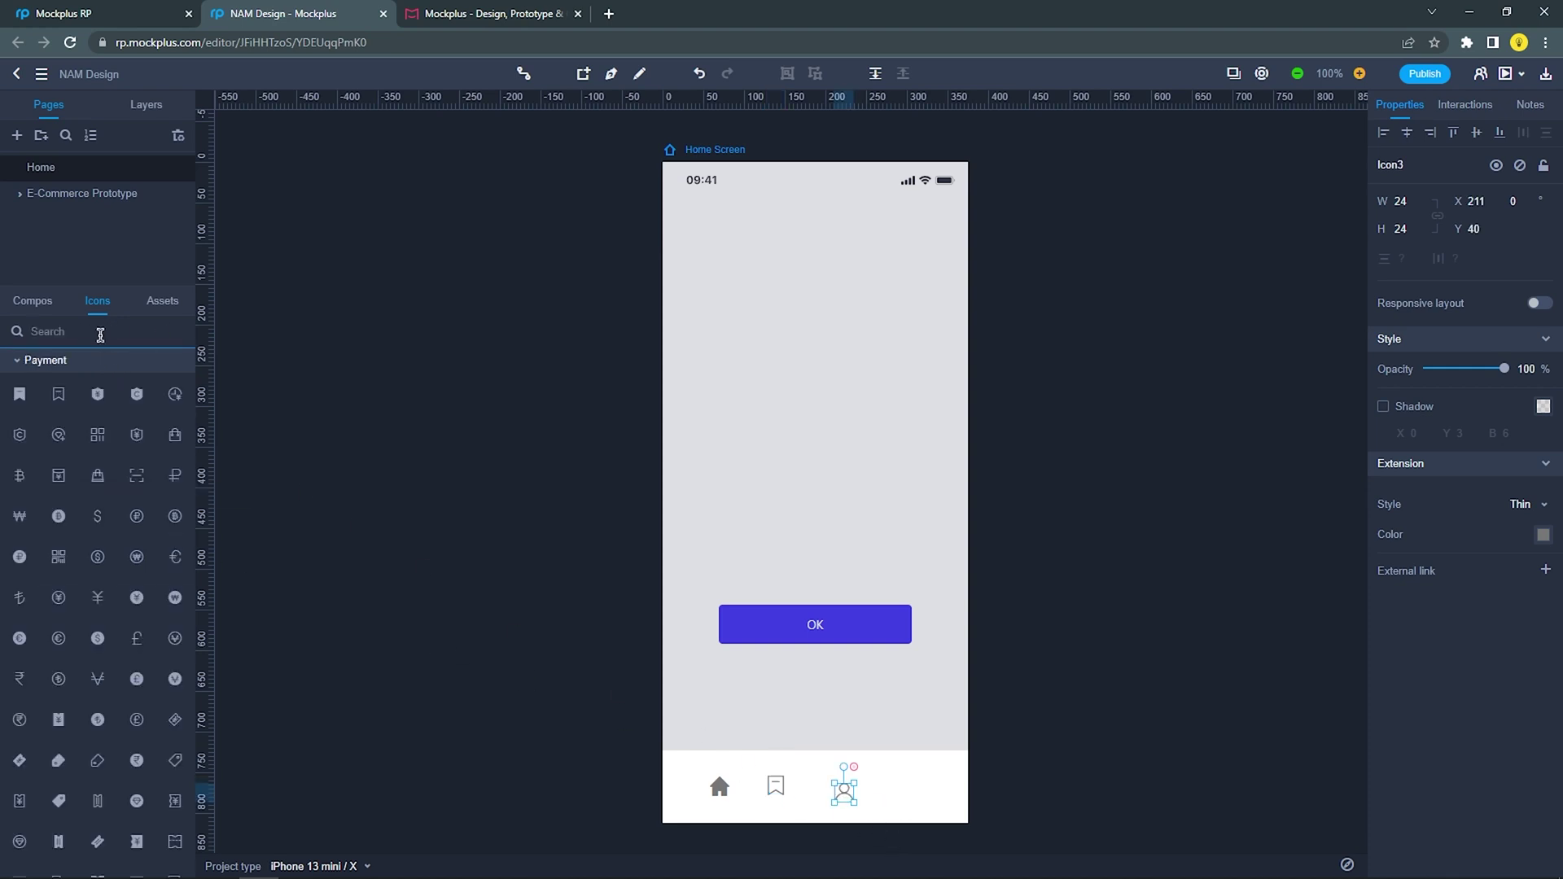
pyautogui.write('cart')
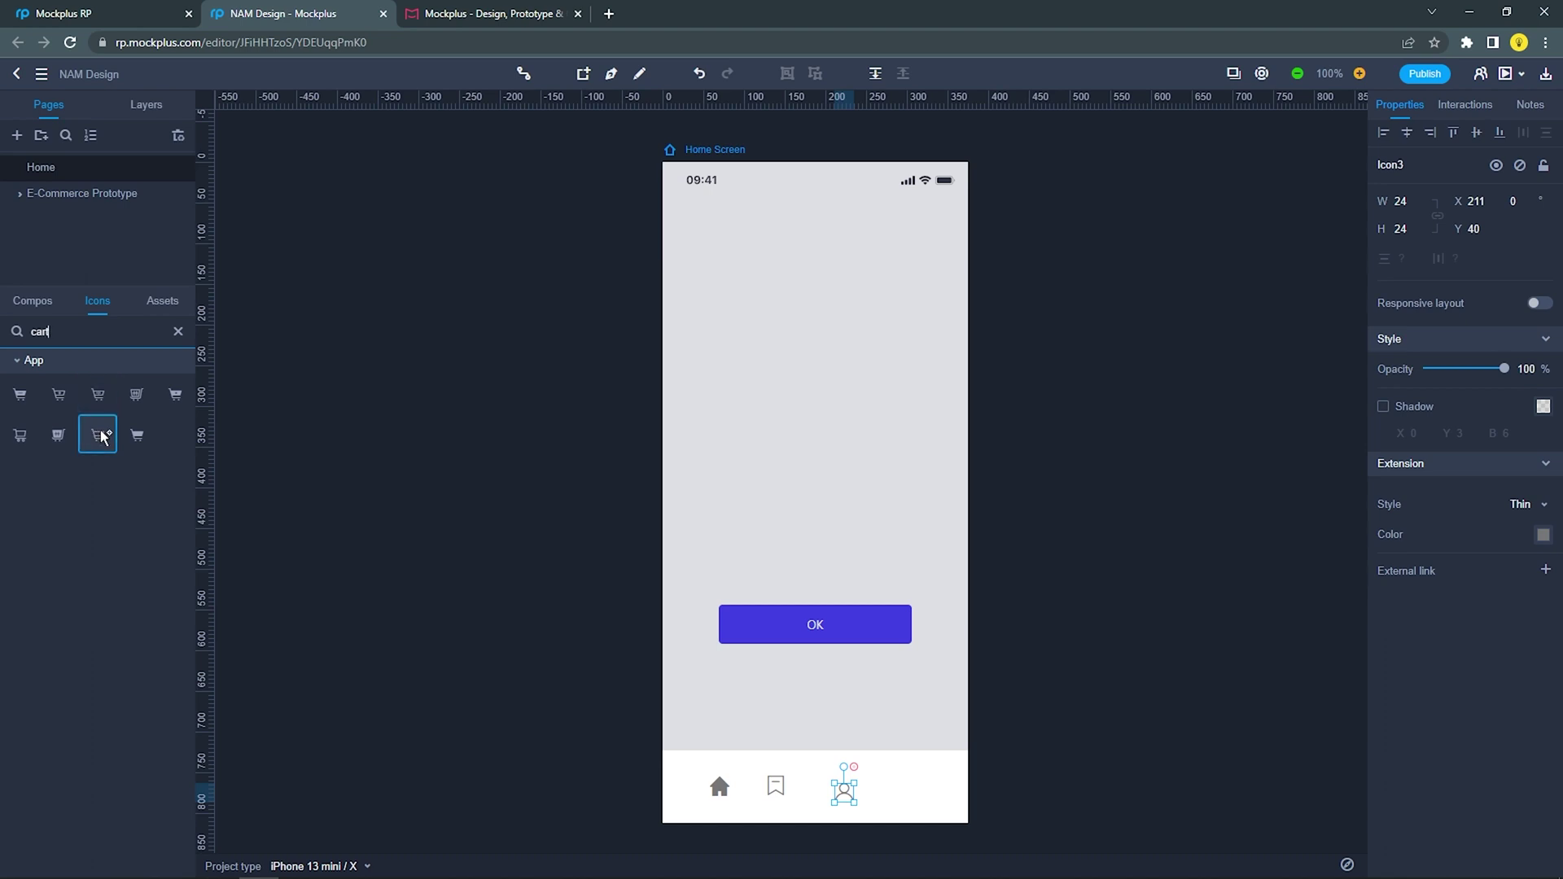
pyautogui.moveTo(98, 435); pyautogui.dragTo(775, 795)
# Arrange the home, bookmark, cart and person icons in one row at Y 33 with 56 px gaps in the bottom panel
pyautogui.click(724, 786)
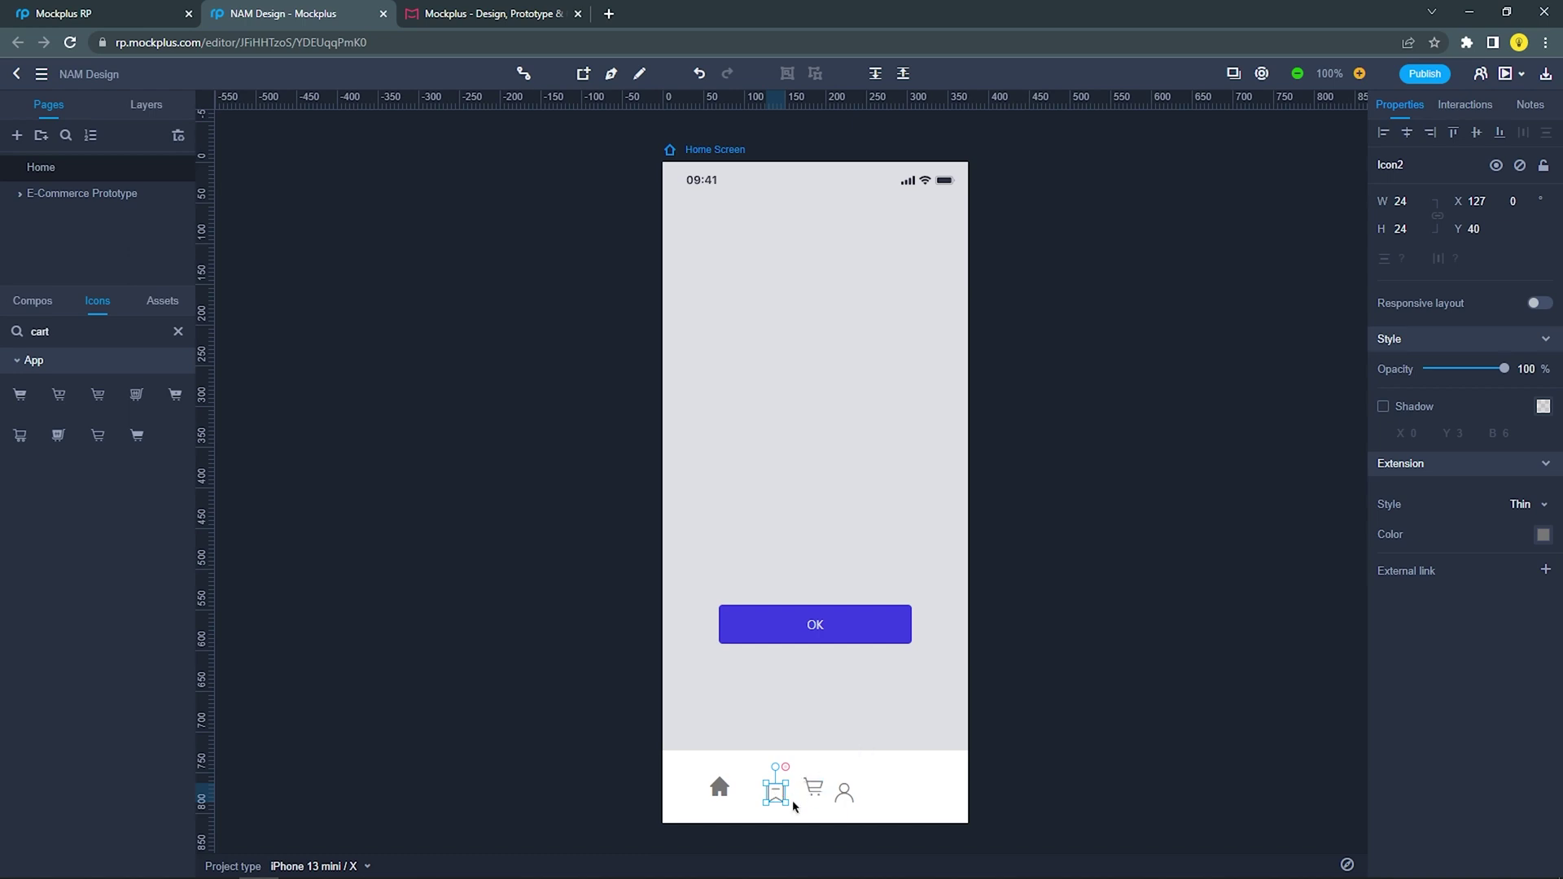
pyautogui.scroll(2, 790, 807)
pyautogui.scroll(-1, 794, 815)
pyautogui.scroll(2, 757, 778)
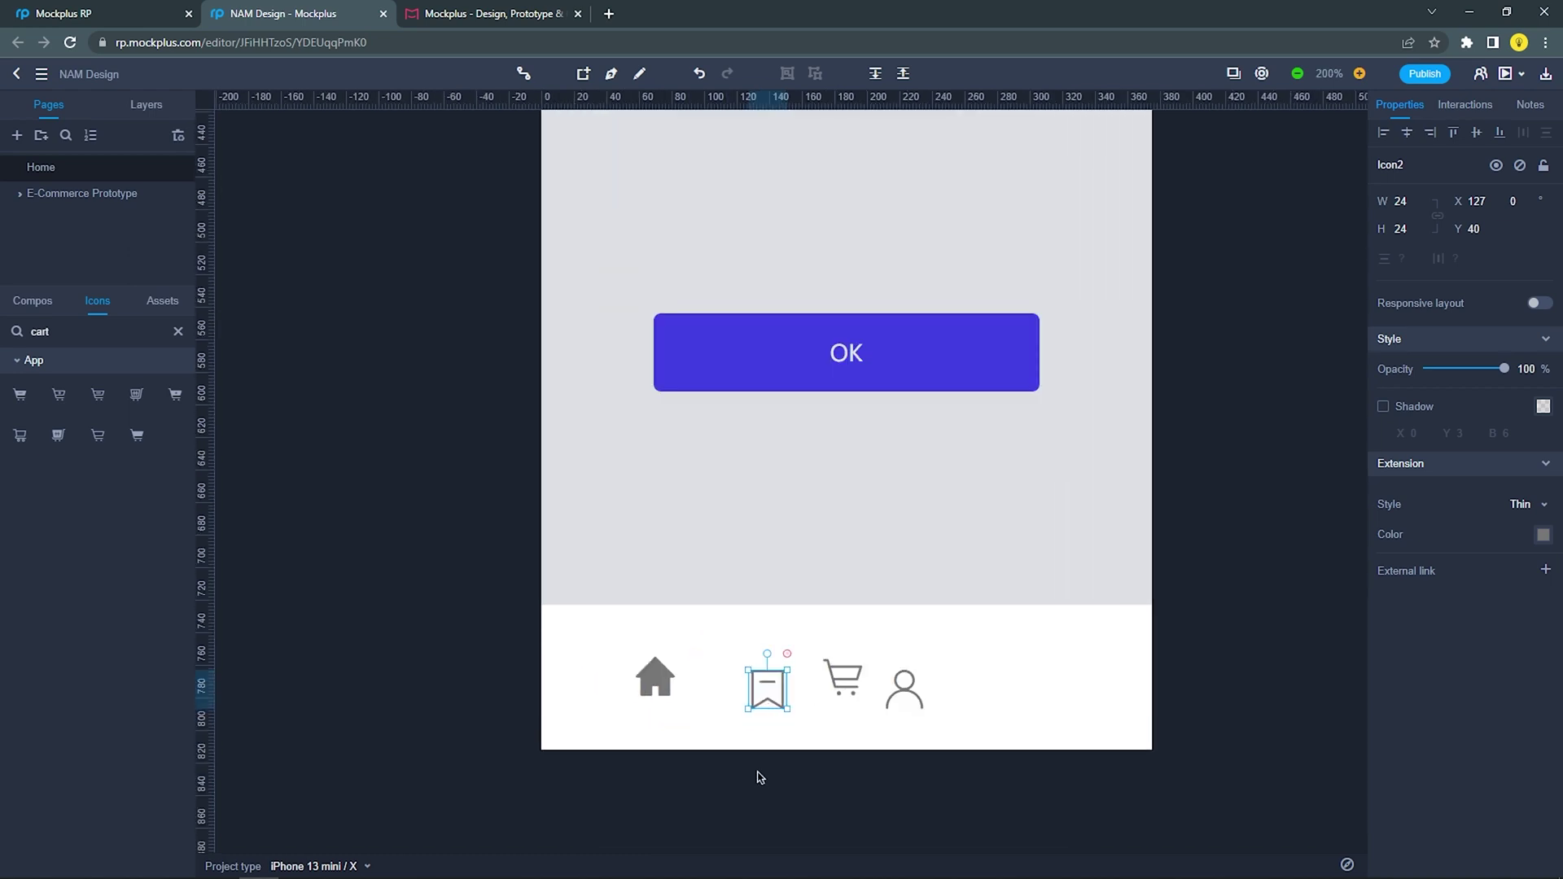
pyautogui.moveTo(673, 689); pyautogui.dragTo(655, 688)
pyautogui.moveTo(766, 688); pyautogui.dragTo(1027, 688)
pyautogui.click(843, 680)
pyautogui.click(868, 684)
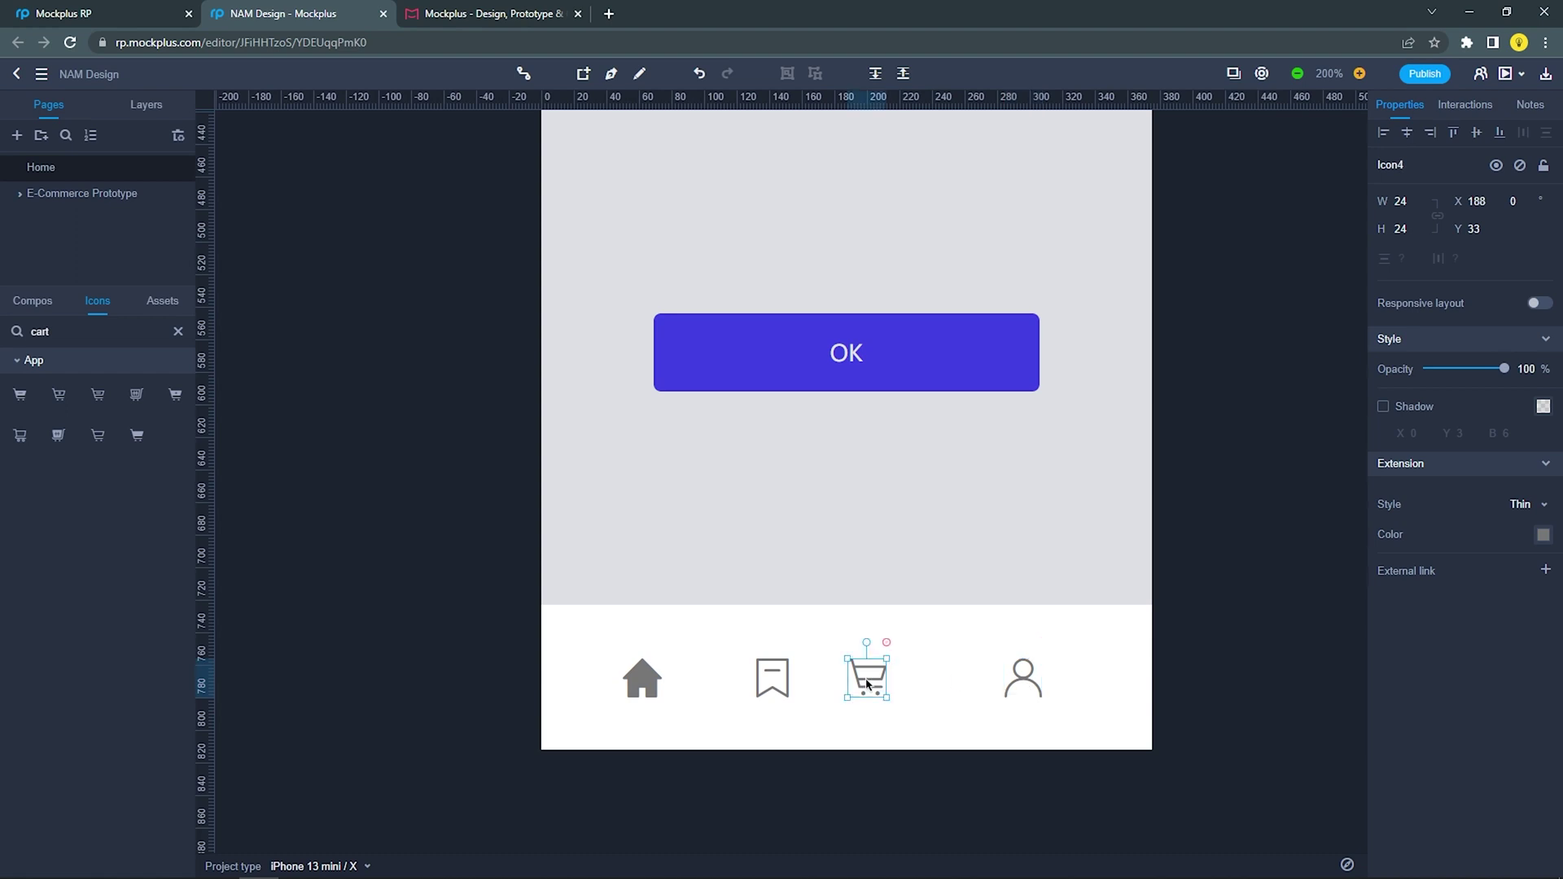
pyautogui.moveTo(868, 684); pyautogui.dragTo(904, 686)
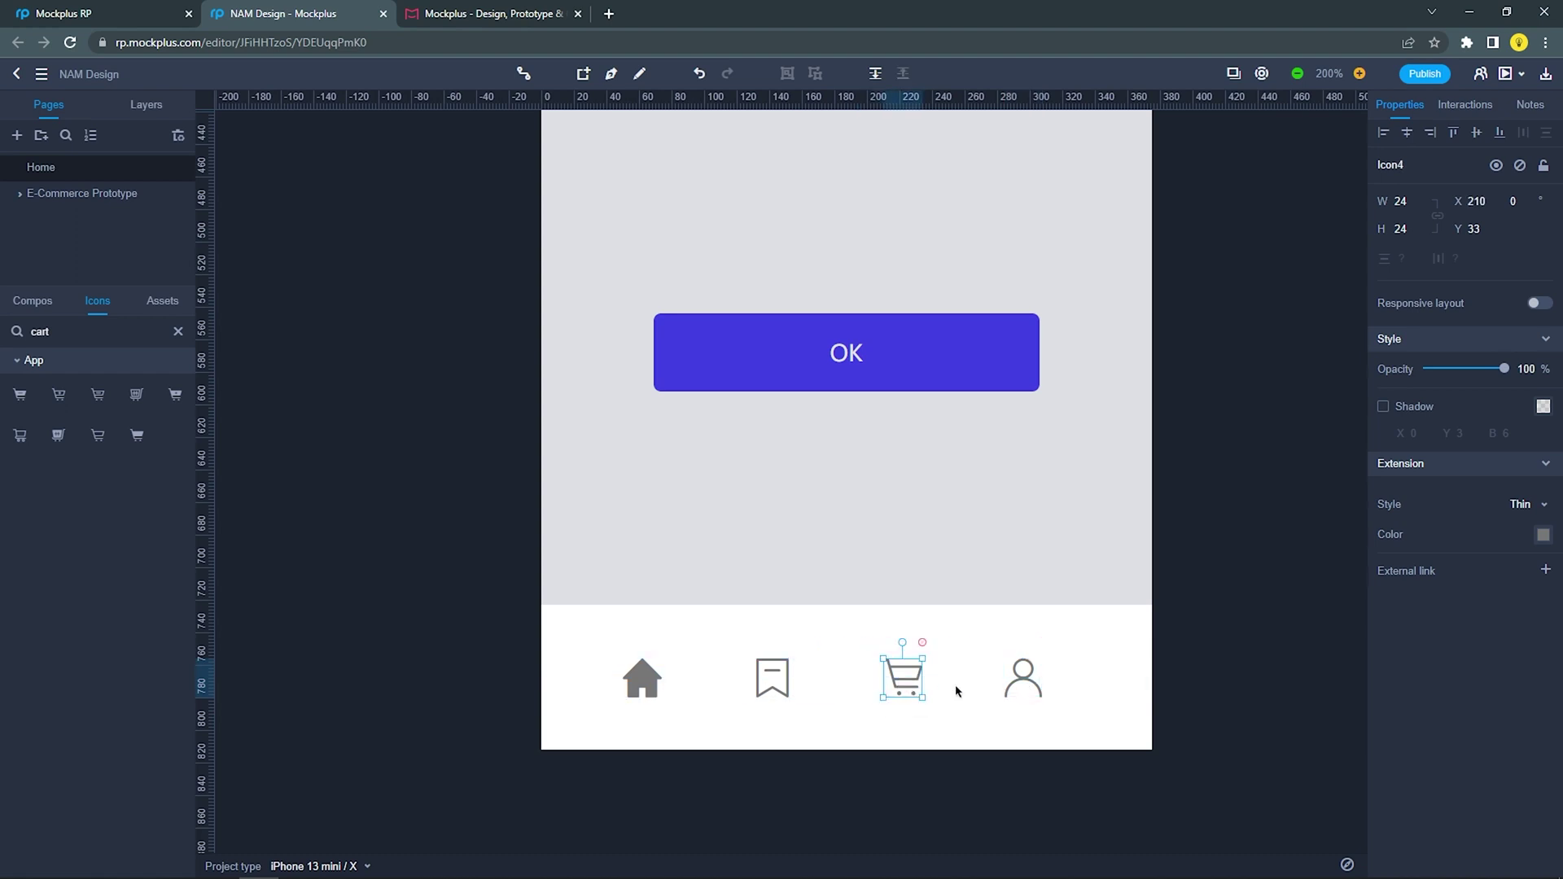
pyautogui.moveTo(1025, 683); pyautogui.dragTo(1033, 681)
# Move all four navigation icons together to X 56, Y 24 and leave the bottom panel's editing mode
pyautogui.keyDown('shift'); pyautogui.click(916, 687); pyautogui.keyUp('shift')
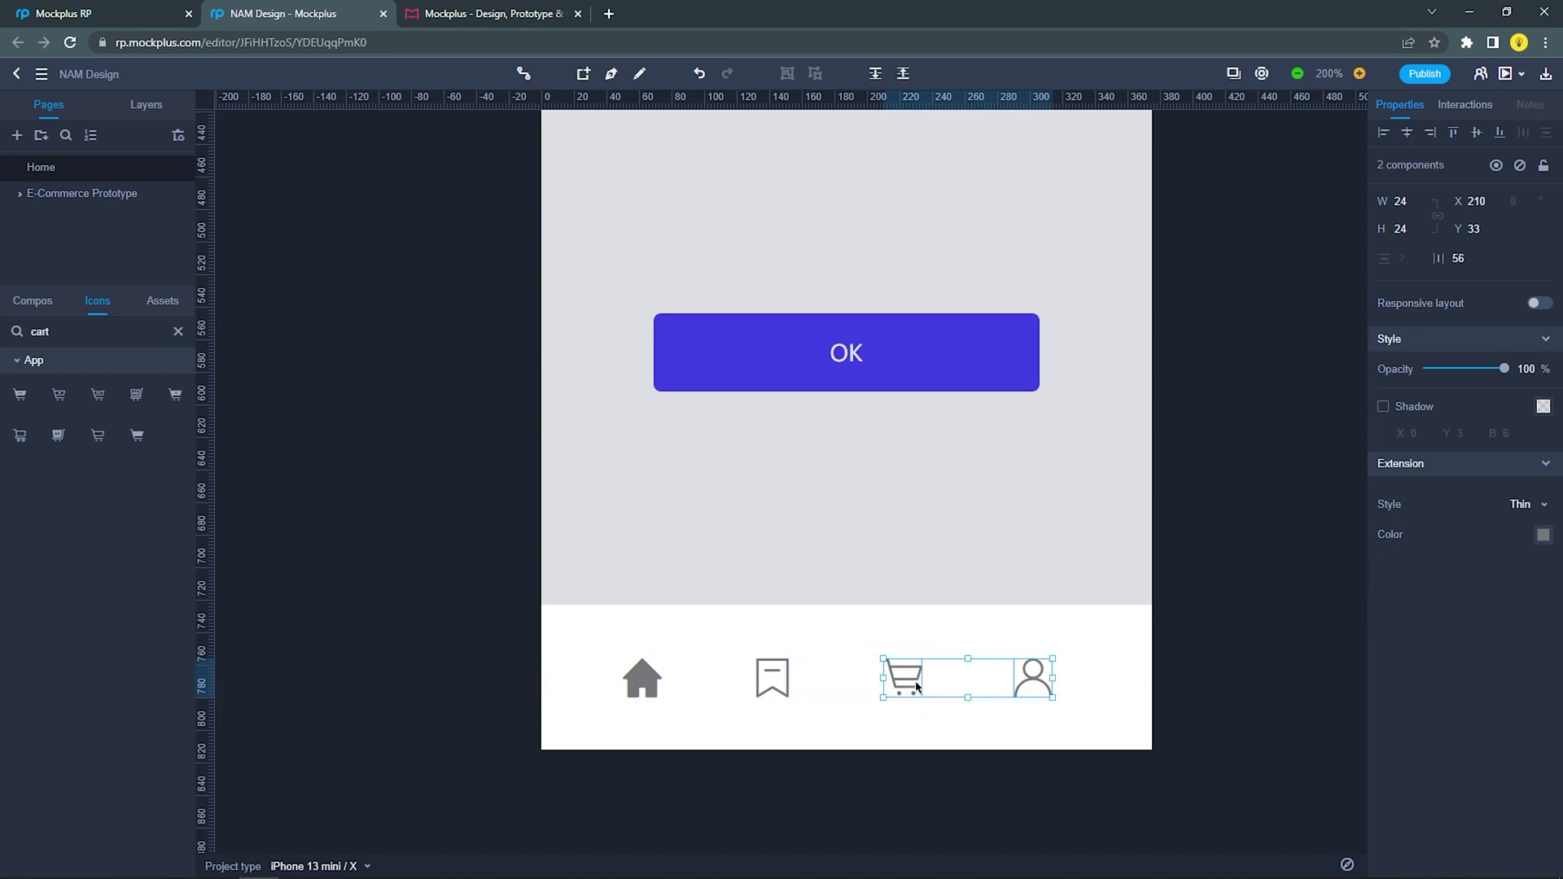
pyautogui.keyDown('shift'); pyautogui.click(780, 684); pyautogui.keyUp('shift')
pyautogui.keyDown('shift'); pyautogui.click(643, 680); pyautogui.keyUp('shift')
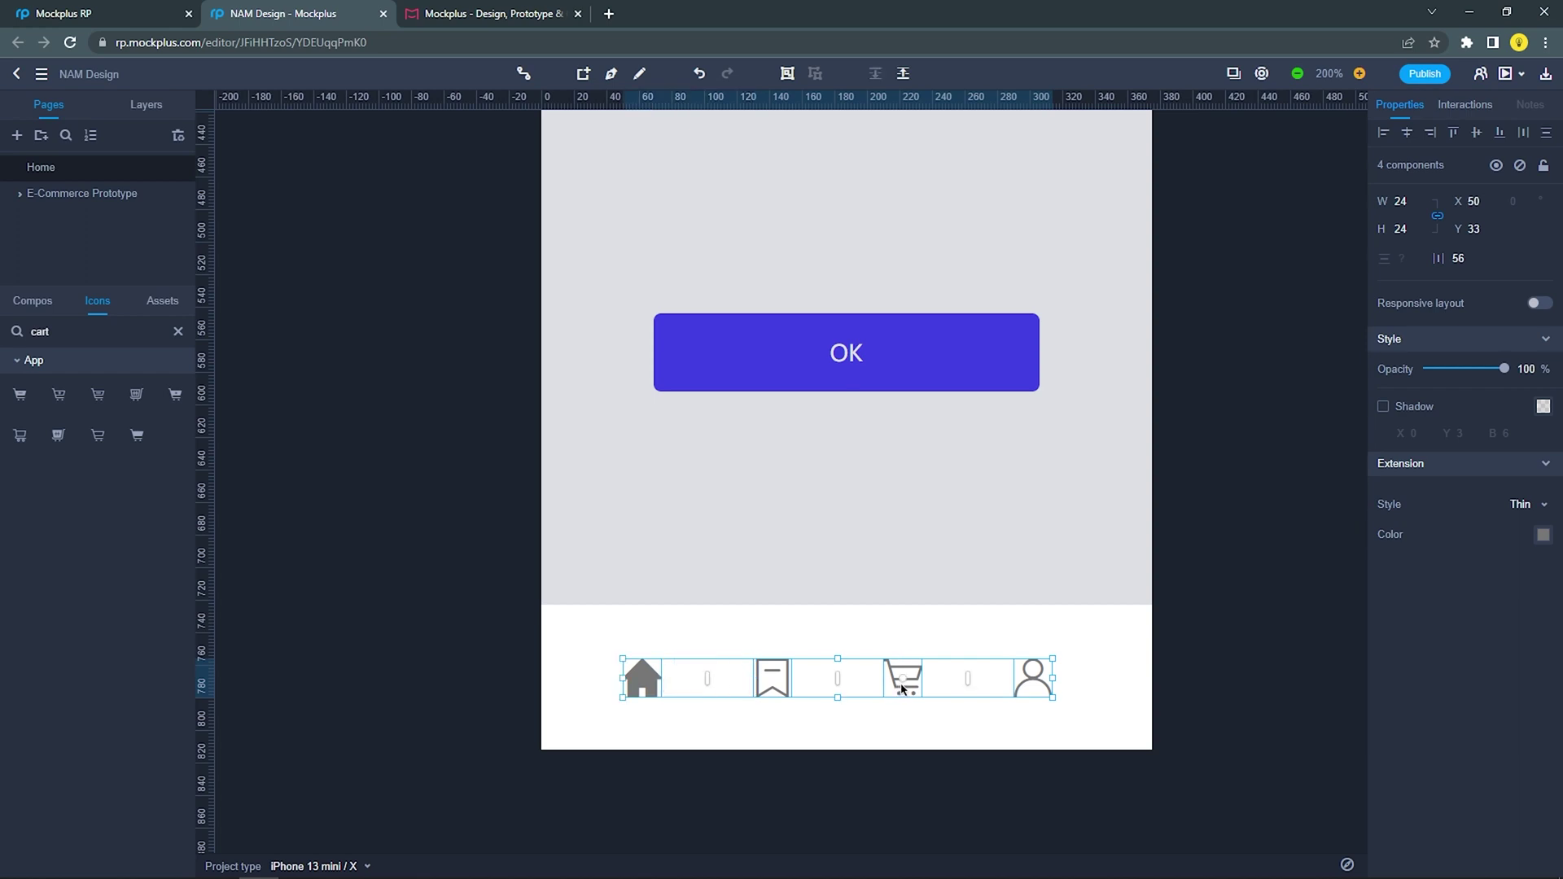
pyautogui.moveTo(904, 690); pyautogui.dragTo(914, 689)
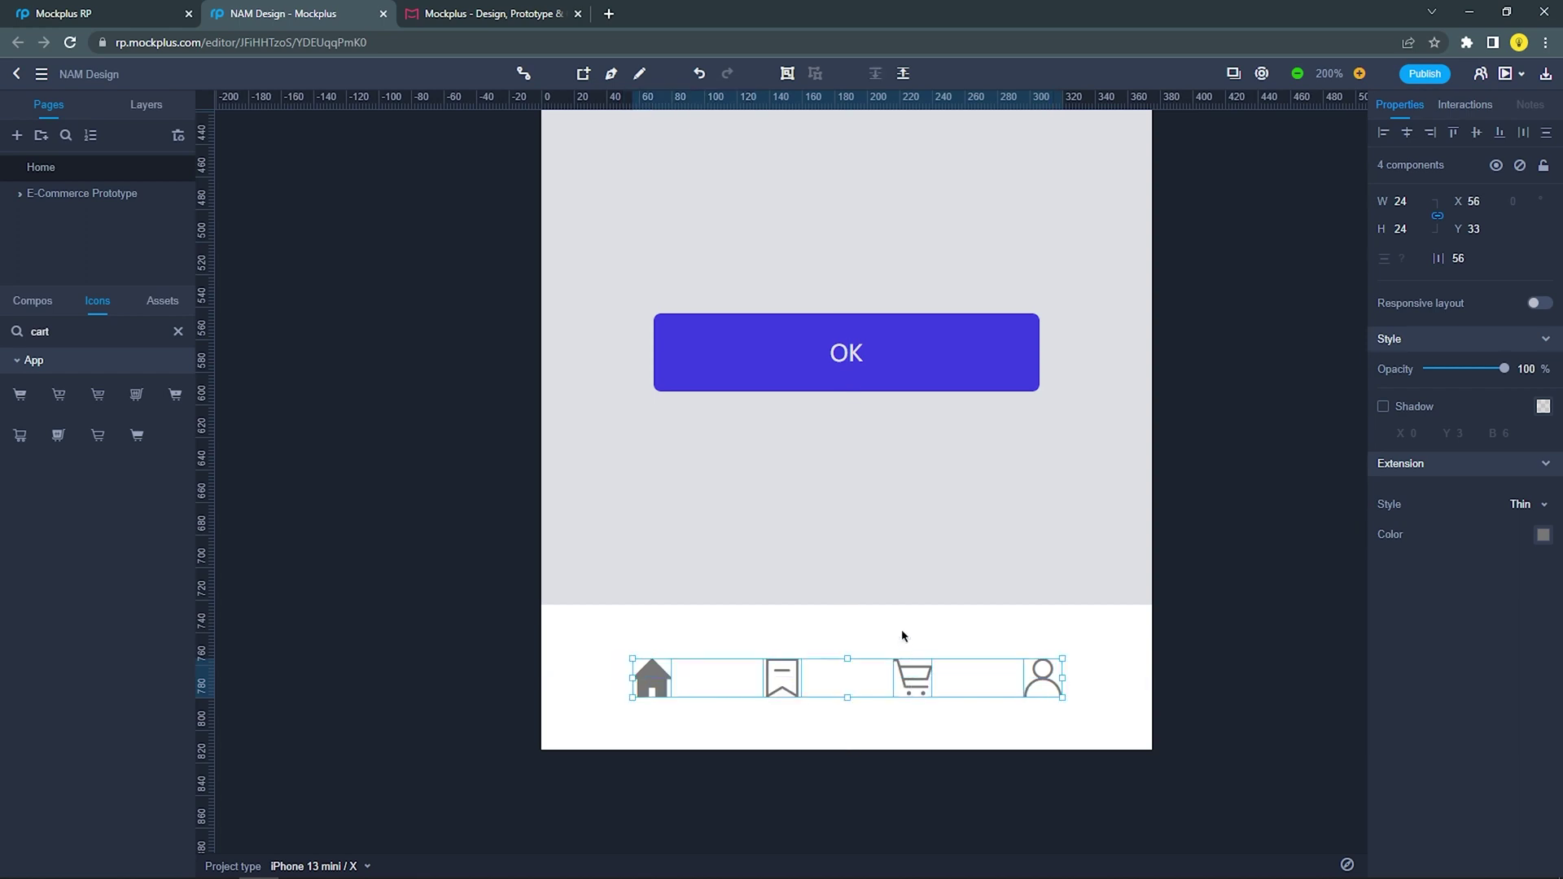
pyautogui.press('Up')
pyautogui.press('Up')
pyautogui.press('Up')
pyautogui.press('Up')
pyautogui.press('Up')
pyautogui.press('Up')
pyautogui.press('Up')
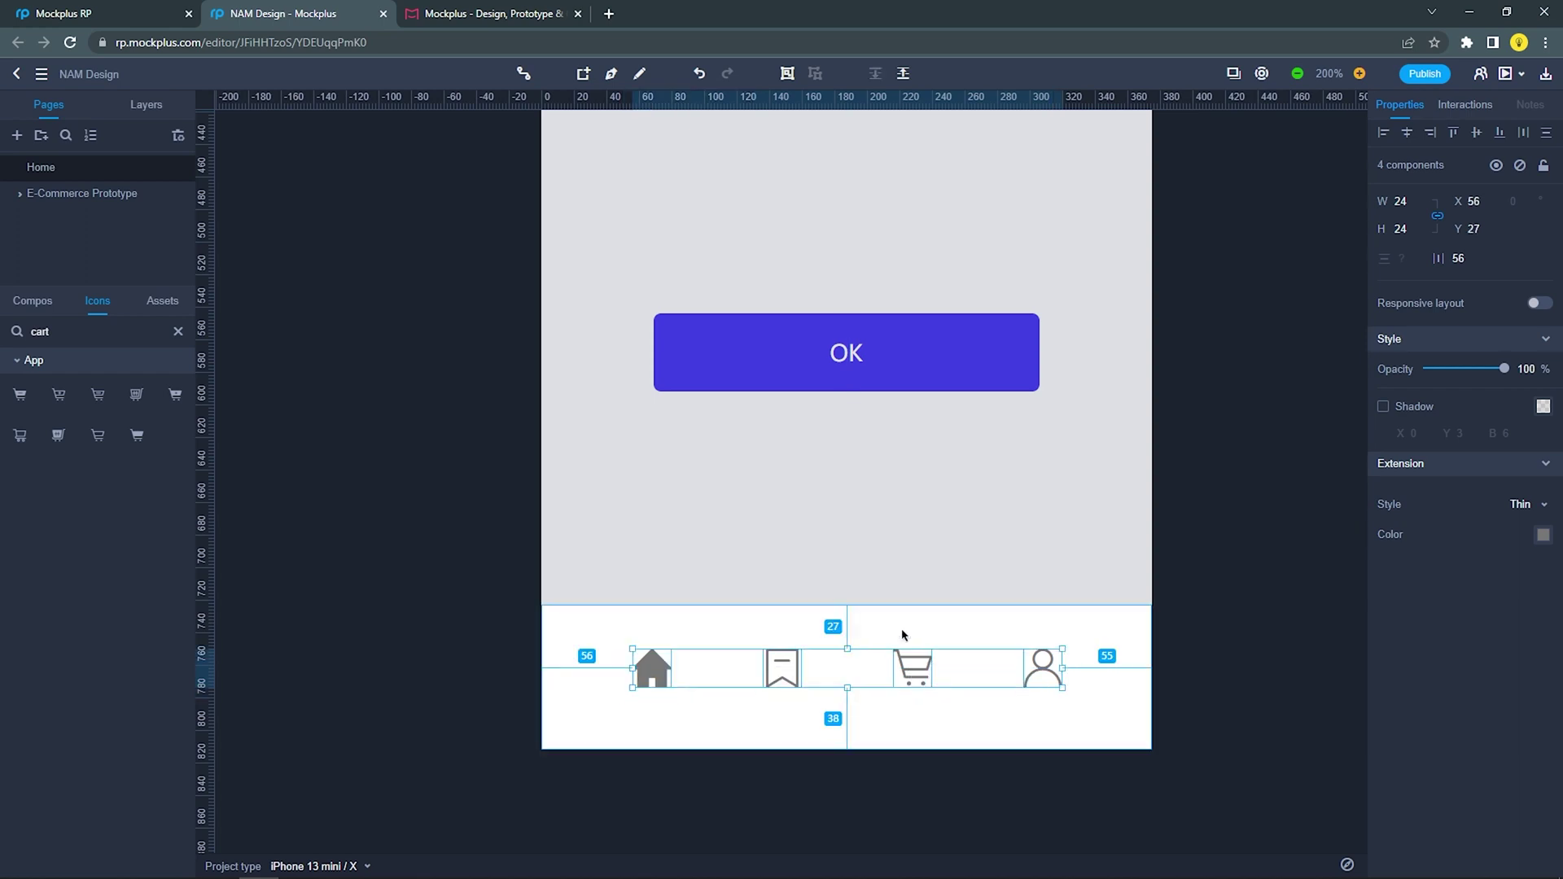
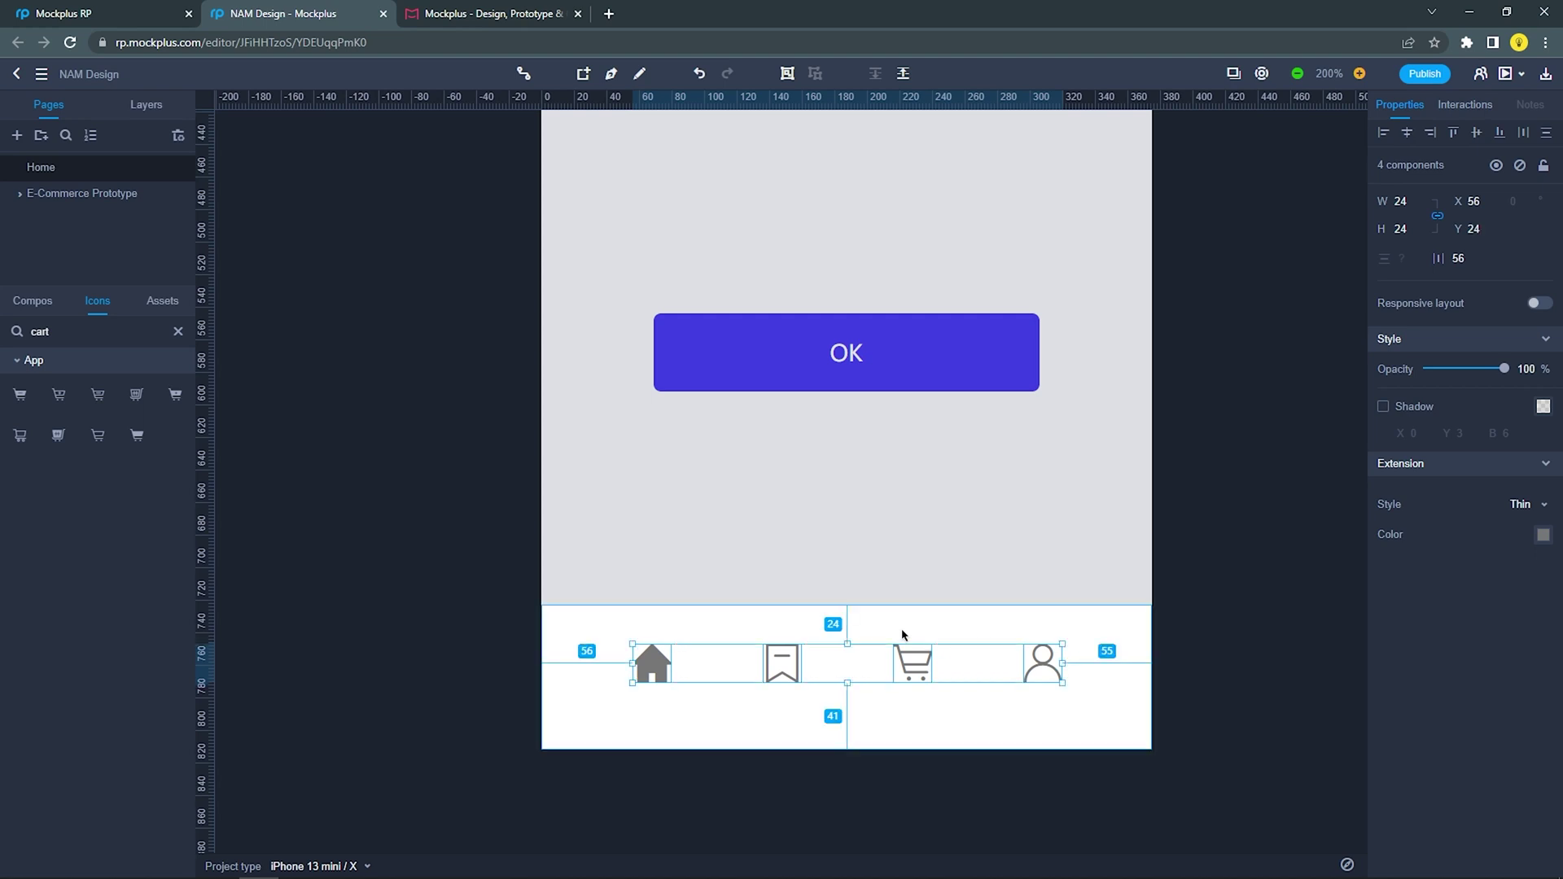
pyautogui.click(929, 531)
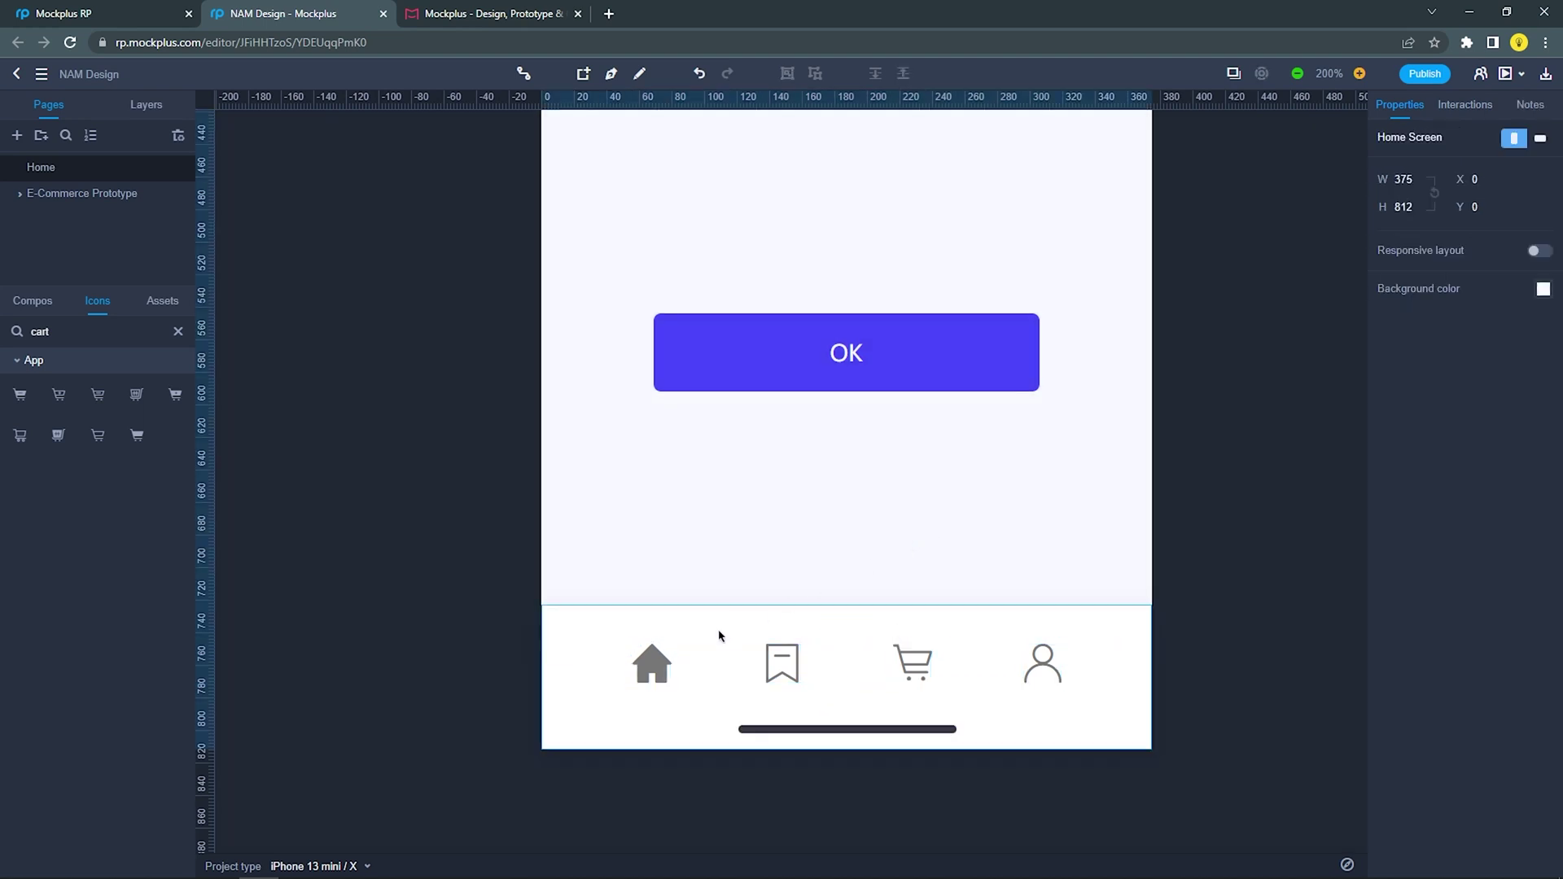
# Copy the hex code of the OK button's fill colour
pyautogui.click(652, 671)
pyautogui.click(652, 671)
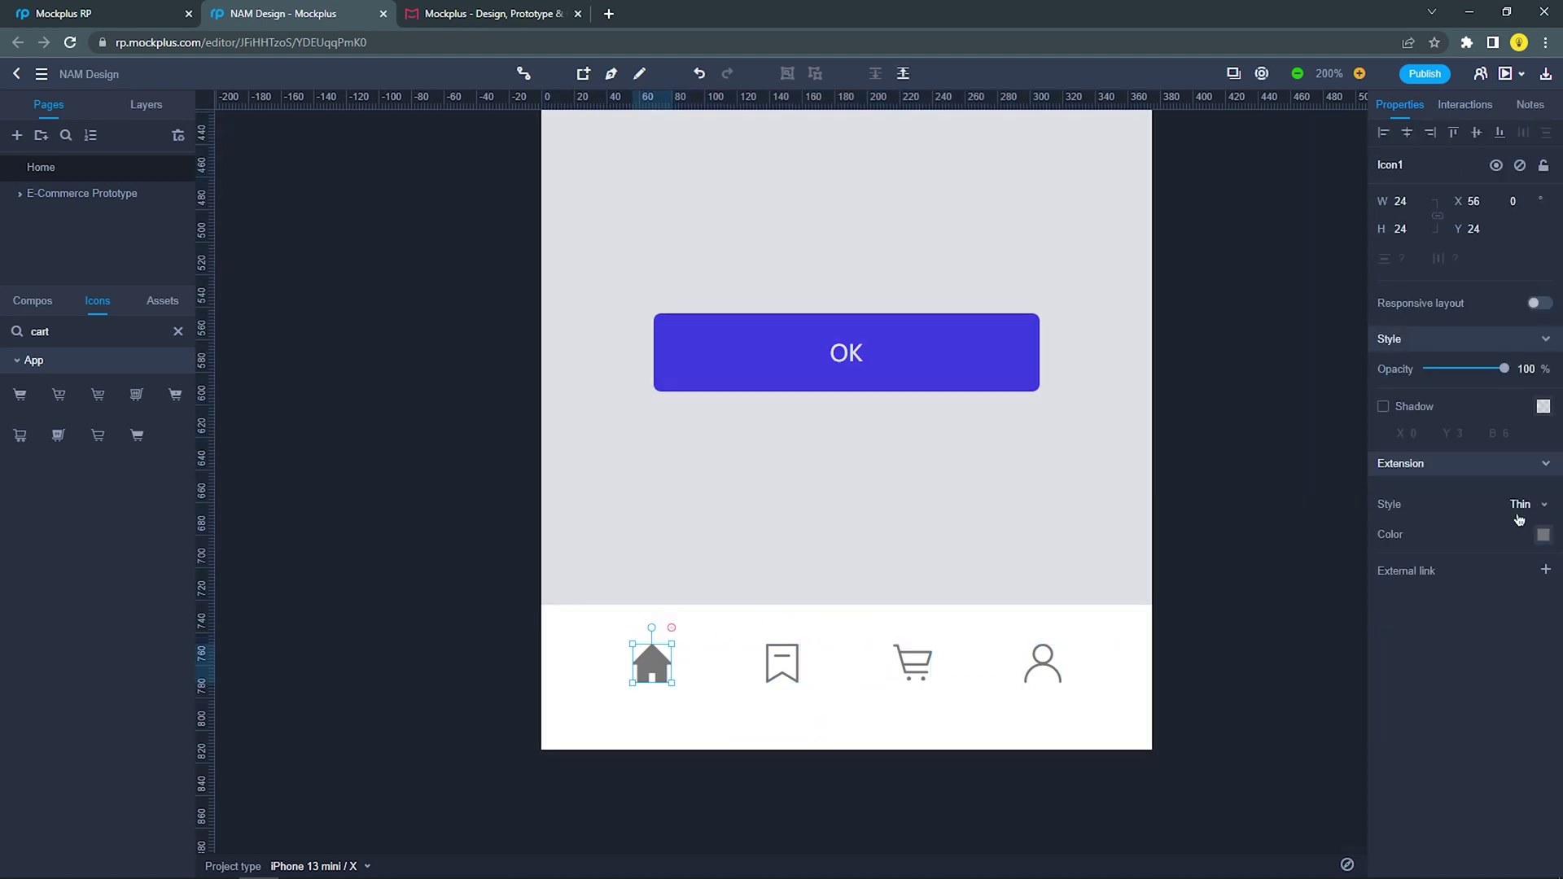
pyautogui.click(991, 383)
pyautogui.click(991, 383)
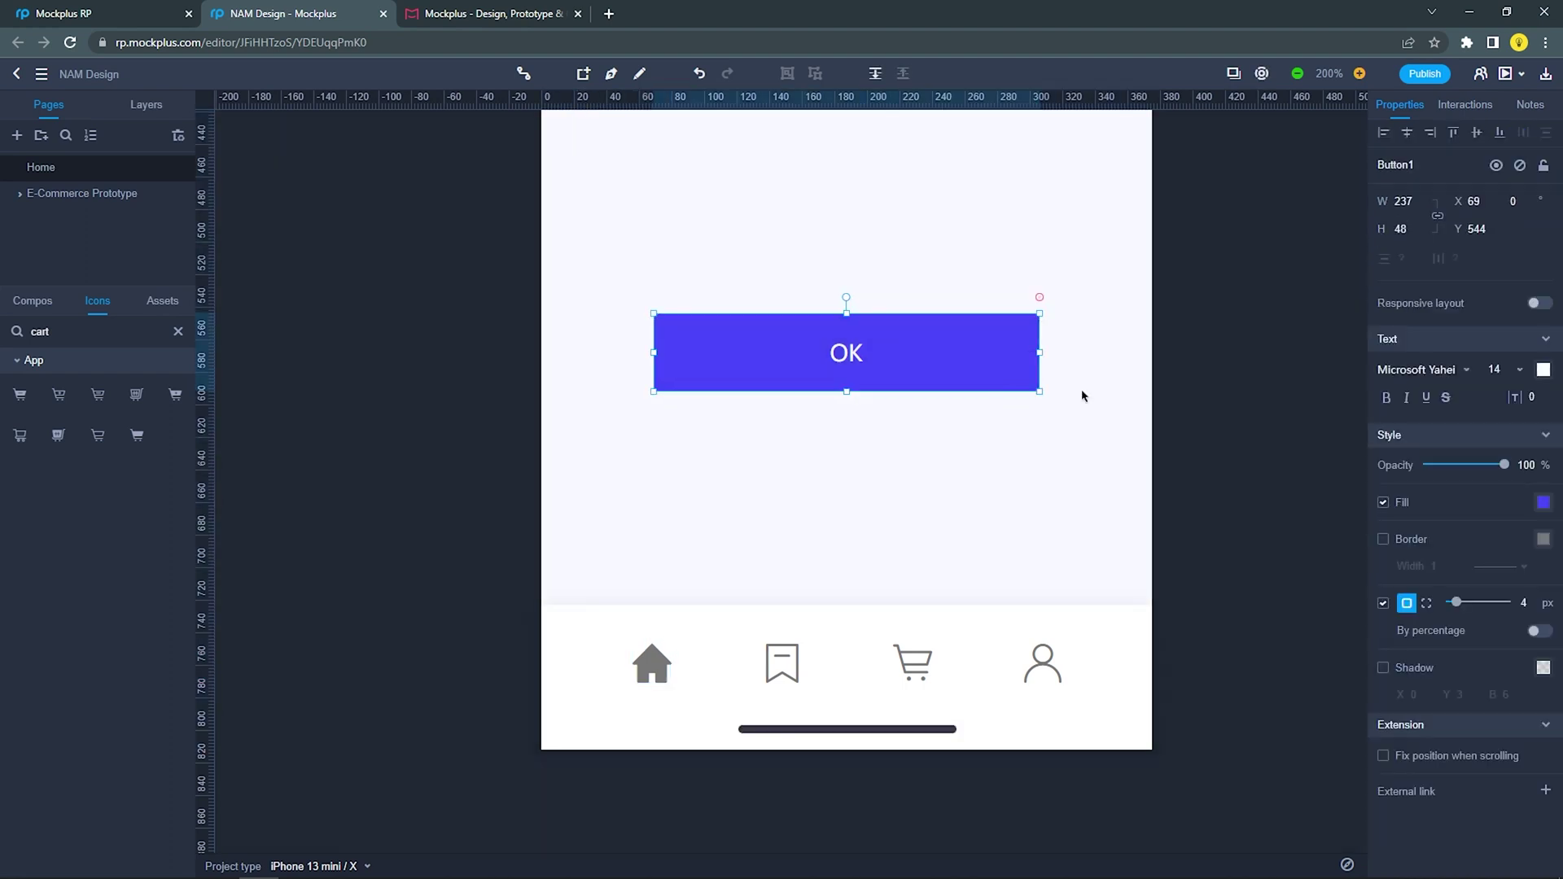
pyautogui.click(1544, 503)
pyautogui.hotkey('ctrl', 'c')
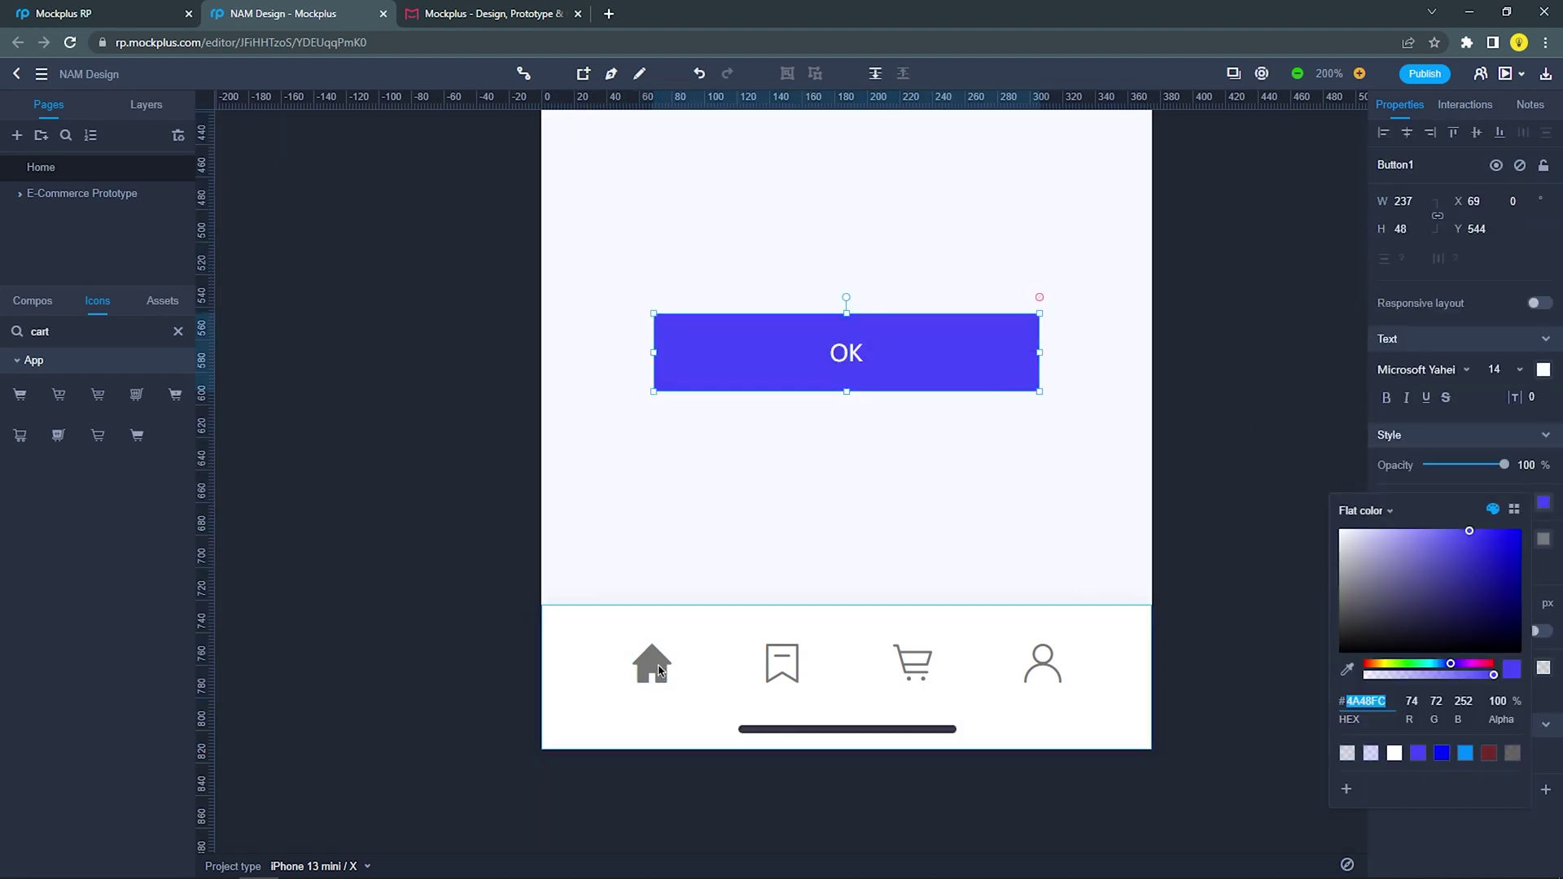
# Set the solid home icon's colour to hex 4A48FC and leave the bottom panel's editing mode
pyautogui.doubleClick(661, 672)
pyautogui.click(1545, 535)
pyautogui.hotkey('ctrl', 'v')
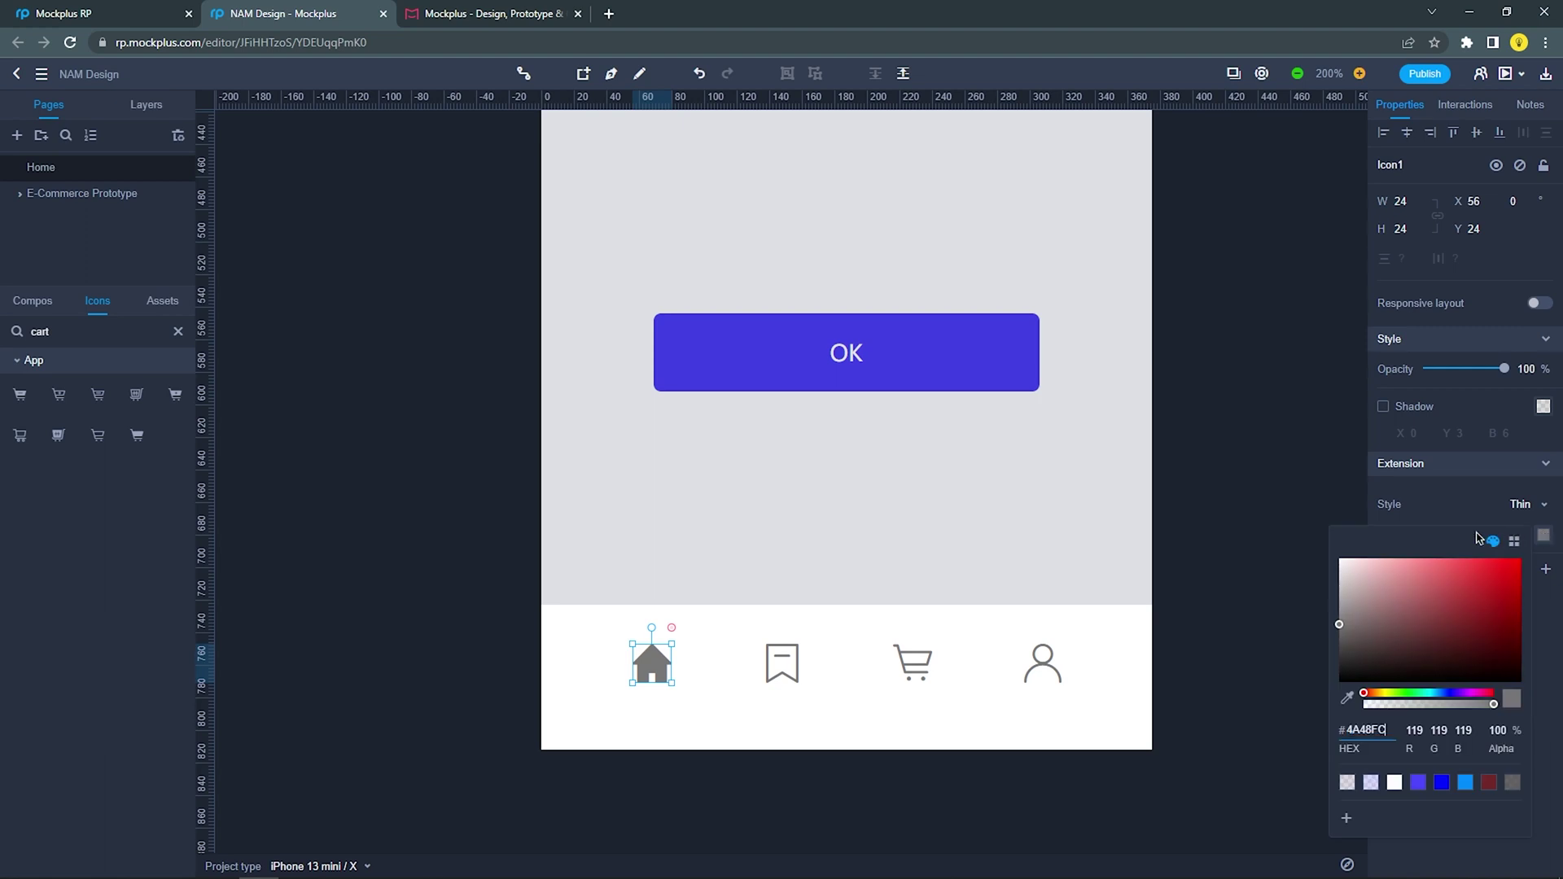
pyautogui.click(840, 547)
pyautogui.click(935, 528)
pyautogui.scroll(-5, 879, 611)
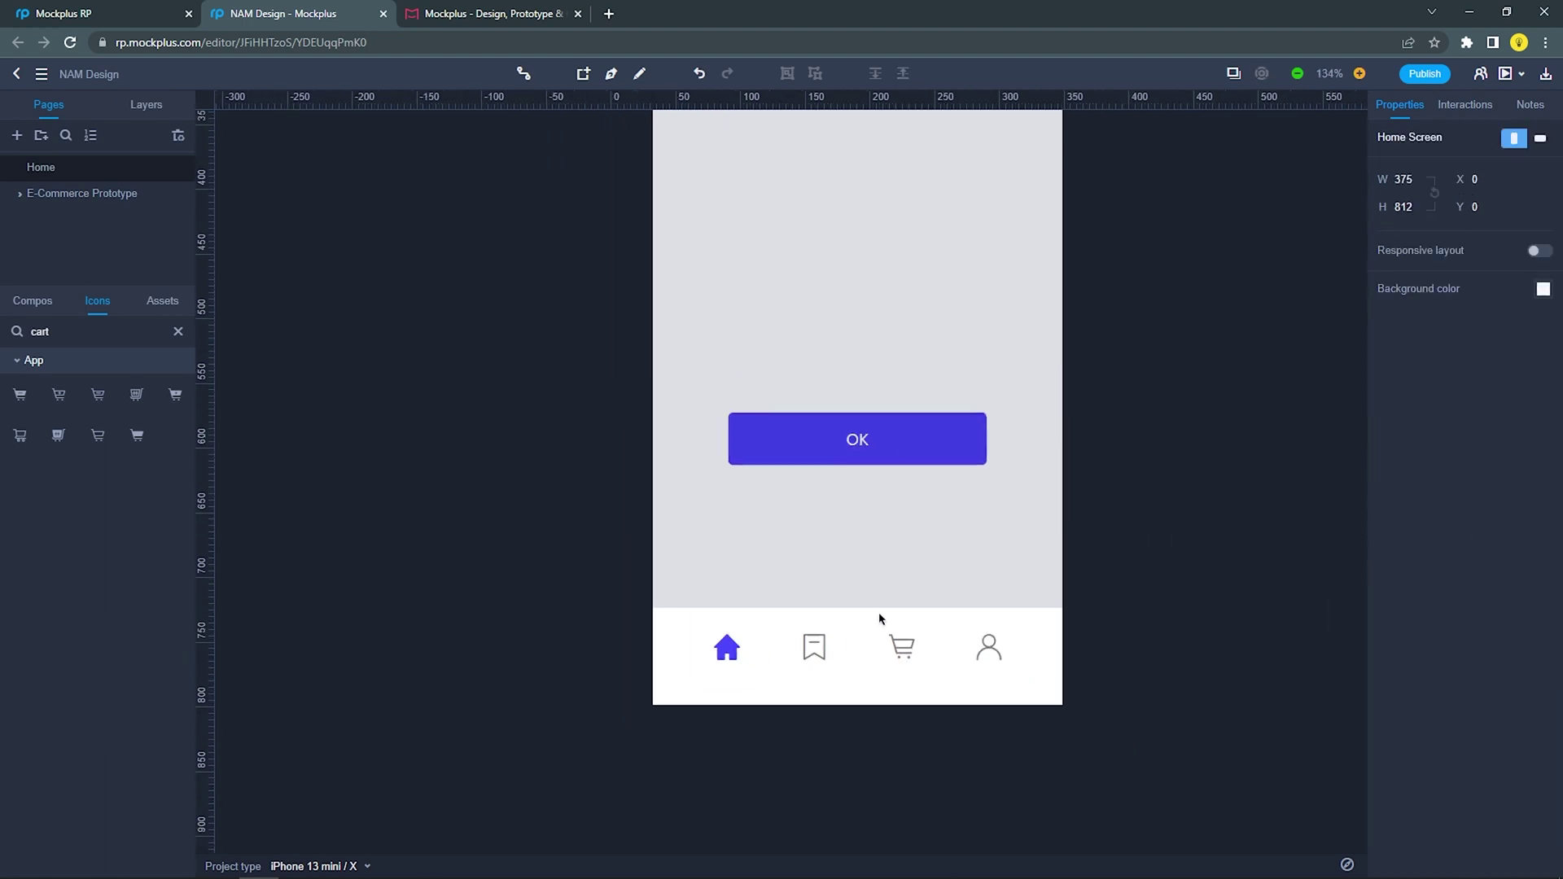
pyautogui.scroll(1, 1054, 554)
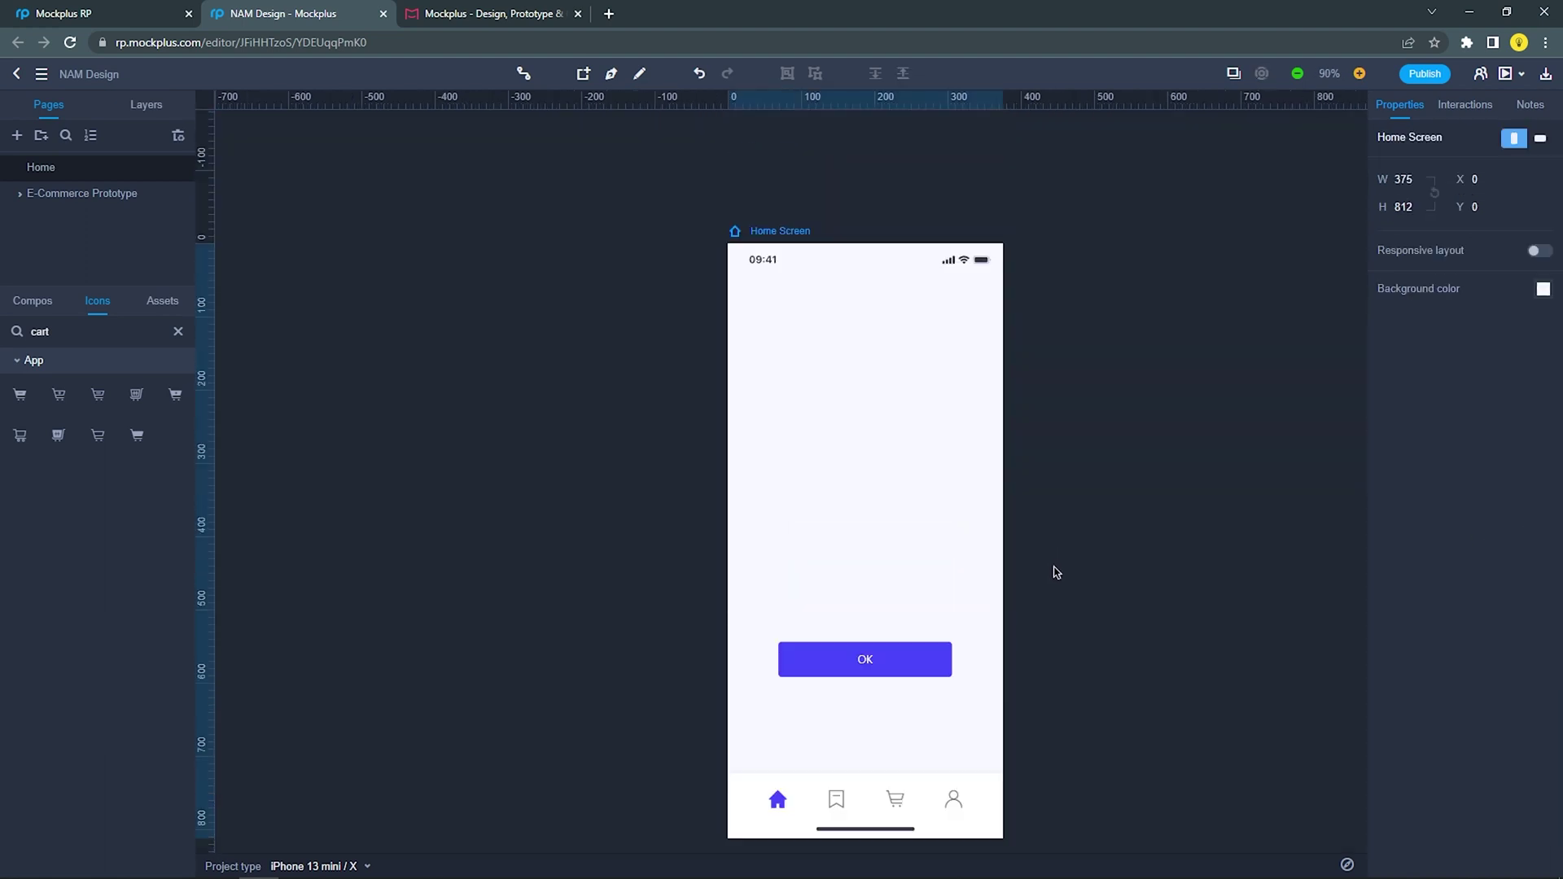
pyautogui.moveTo(1055, 566); pyautogui.dragTo(981, 580)
pyautogui.click(1360, 75)
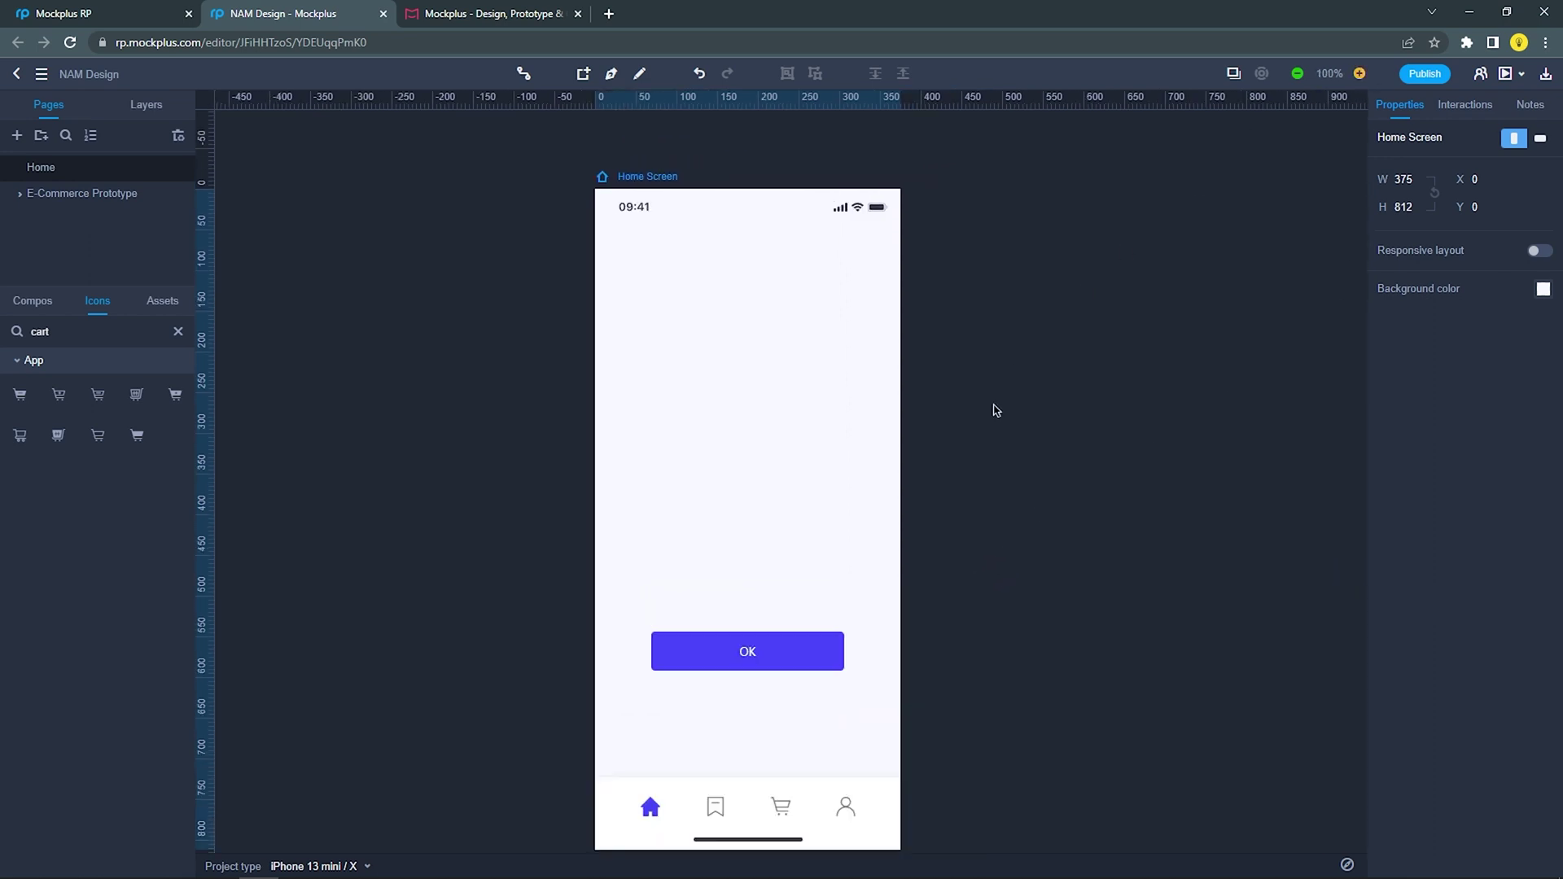
pyautogui.moveTo(948, 479); pyautogui.dragTo(998, 442)
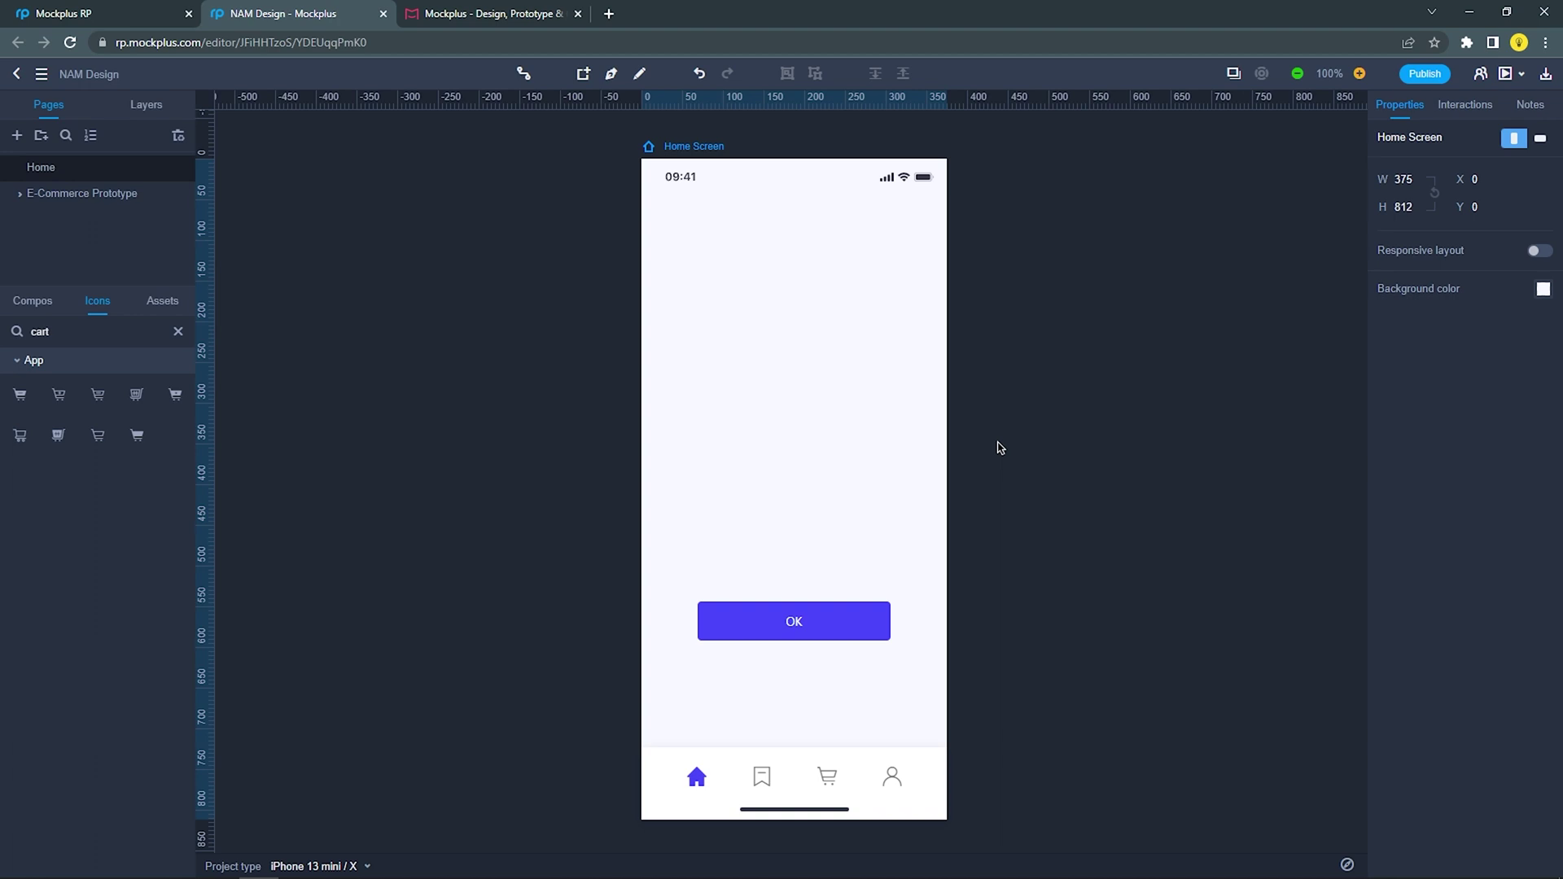
# On the E-Commerce Prototype page, link the Home artboard's filter icon to the Filter artboard
pyautogui.hotkey('alt', '2')
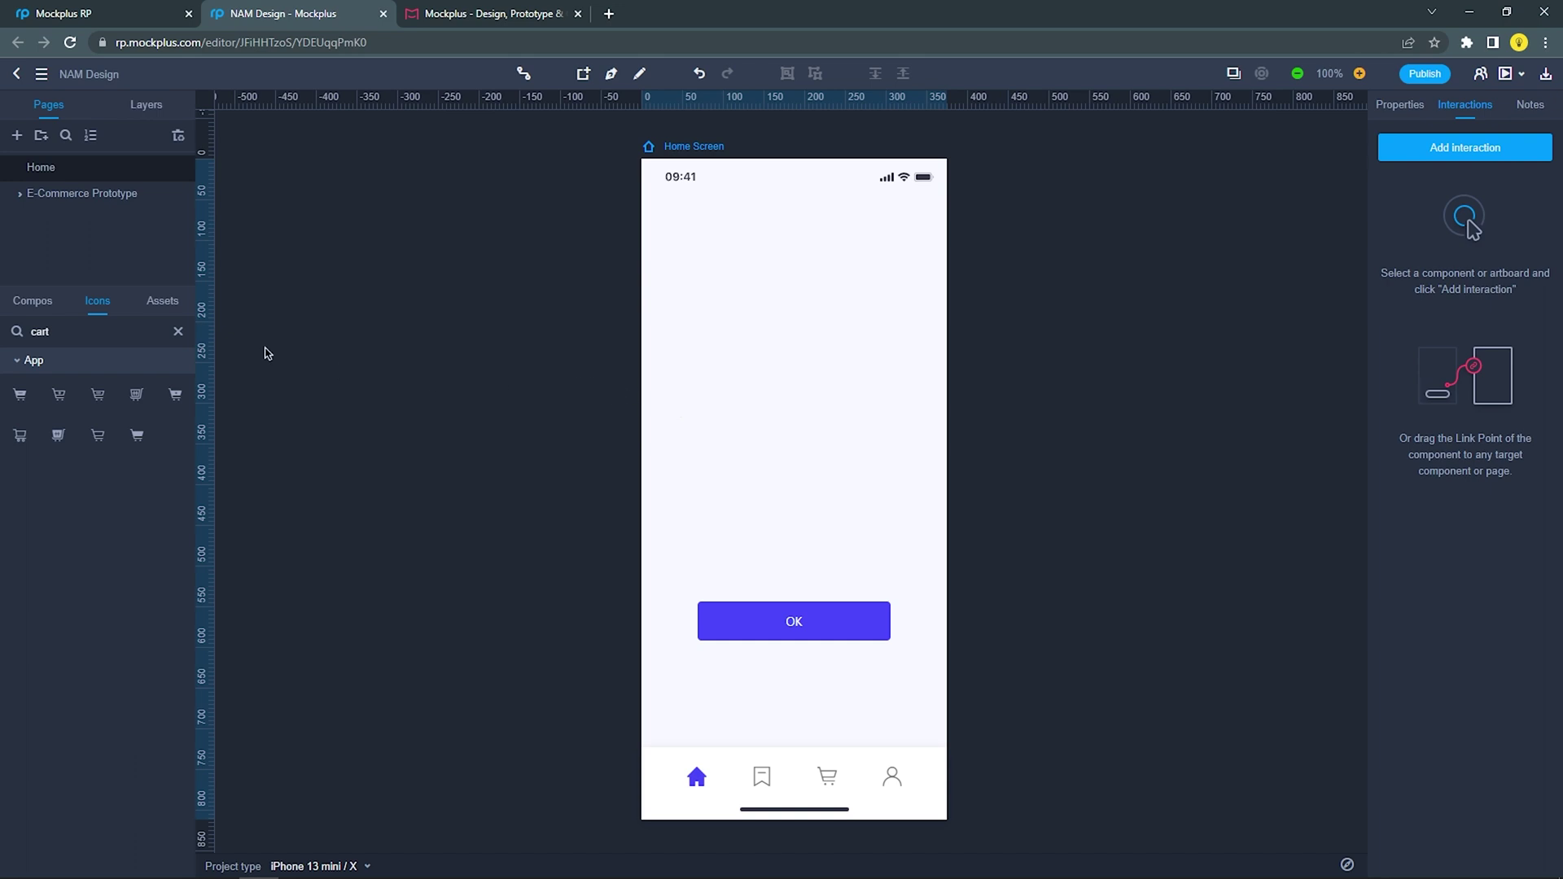
pyautogui.click(95, 197)
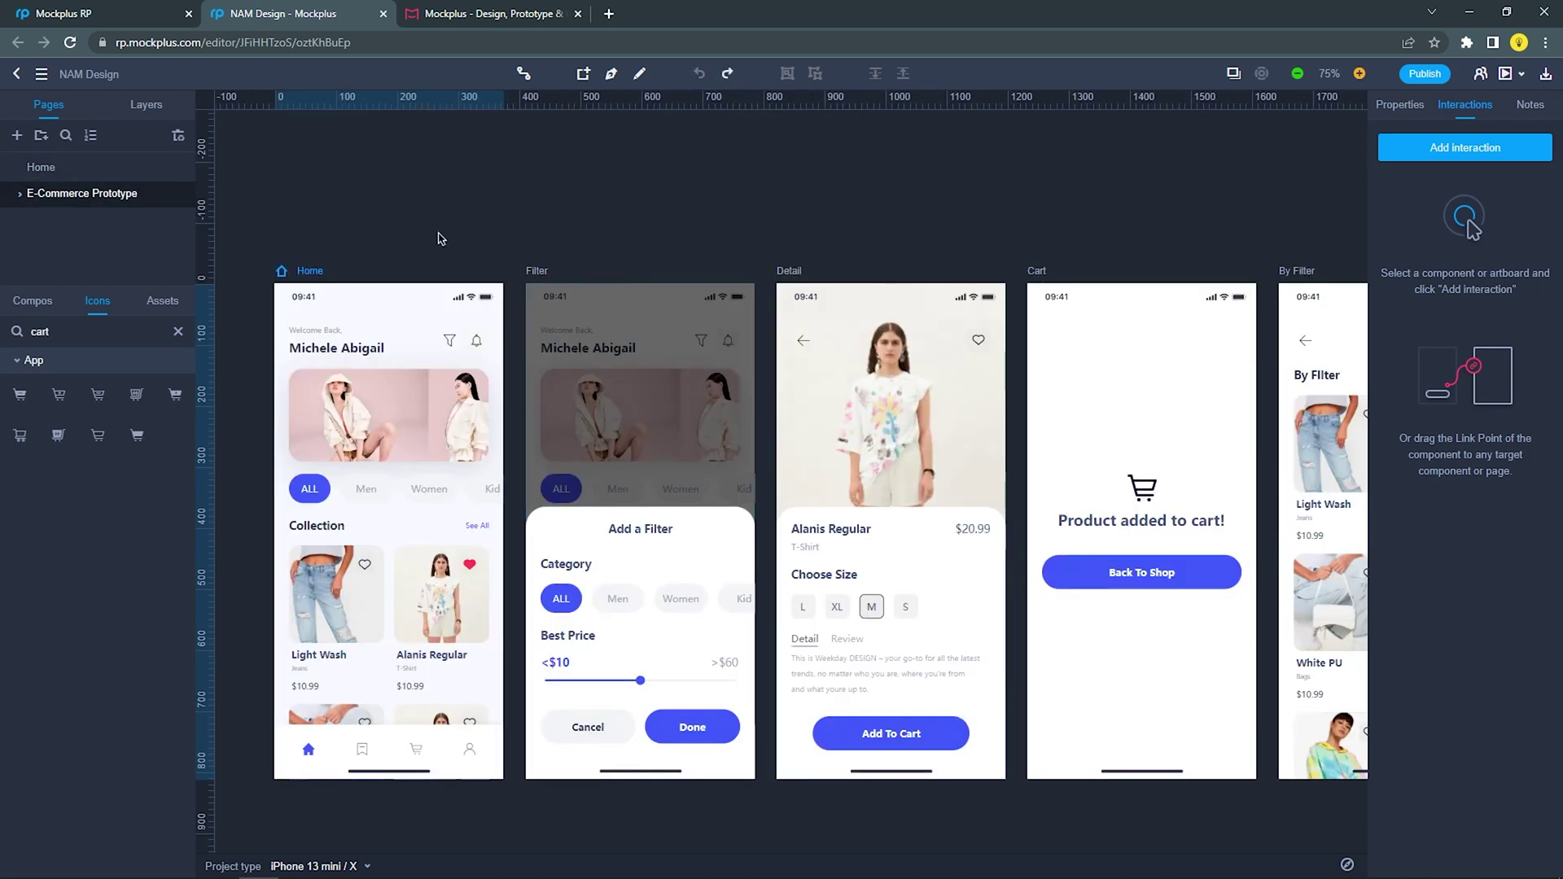
pyautogui.click(451, 342)
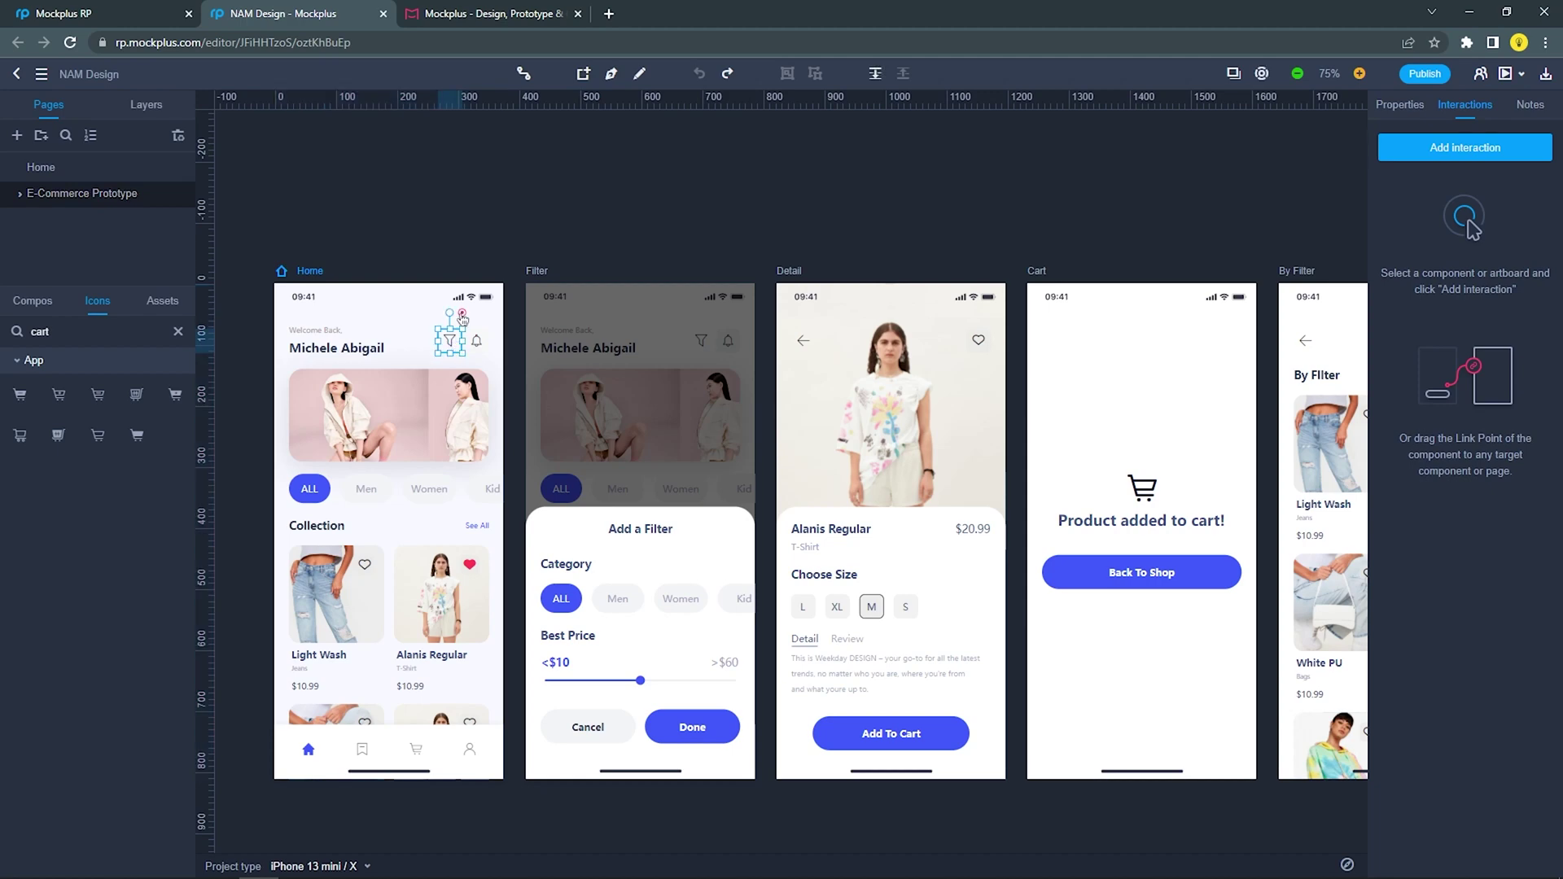
pyautogui.moveTo(462, 314); pyautogui.dragTo(538, 269)
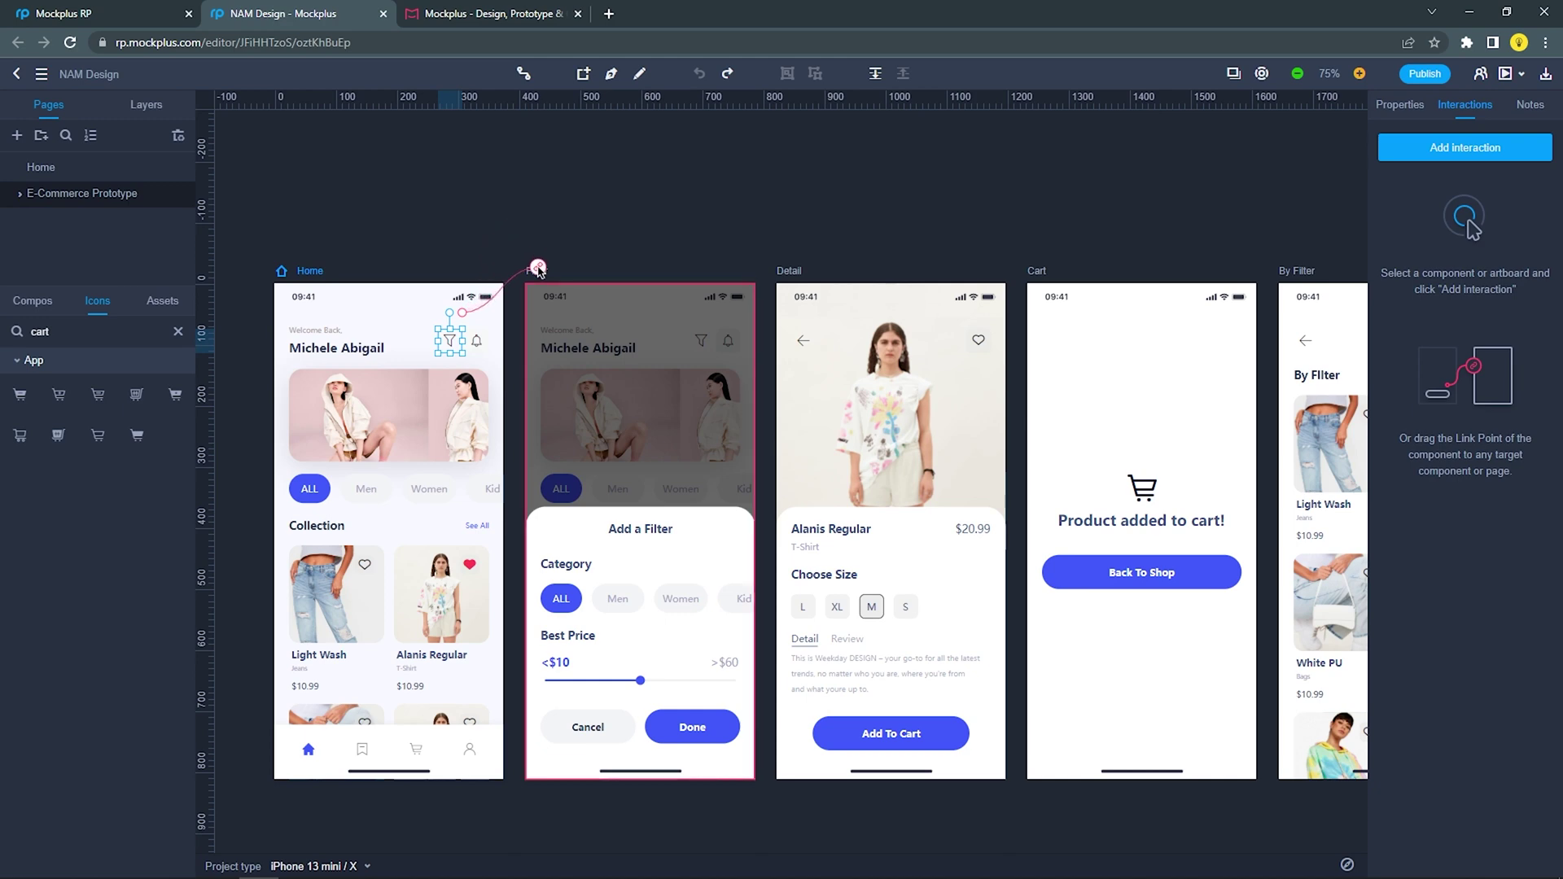
pyautogui.moveTo(537, 269); pyautogui.dragTo(537, 269)
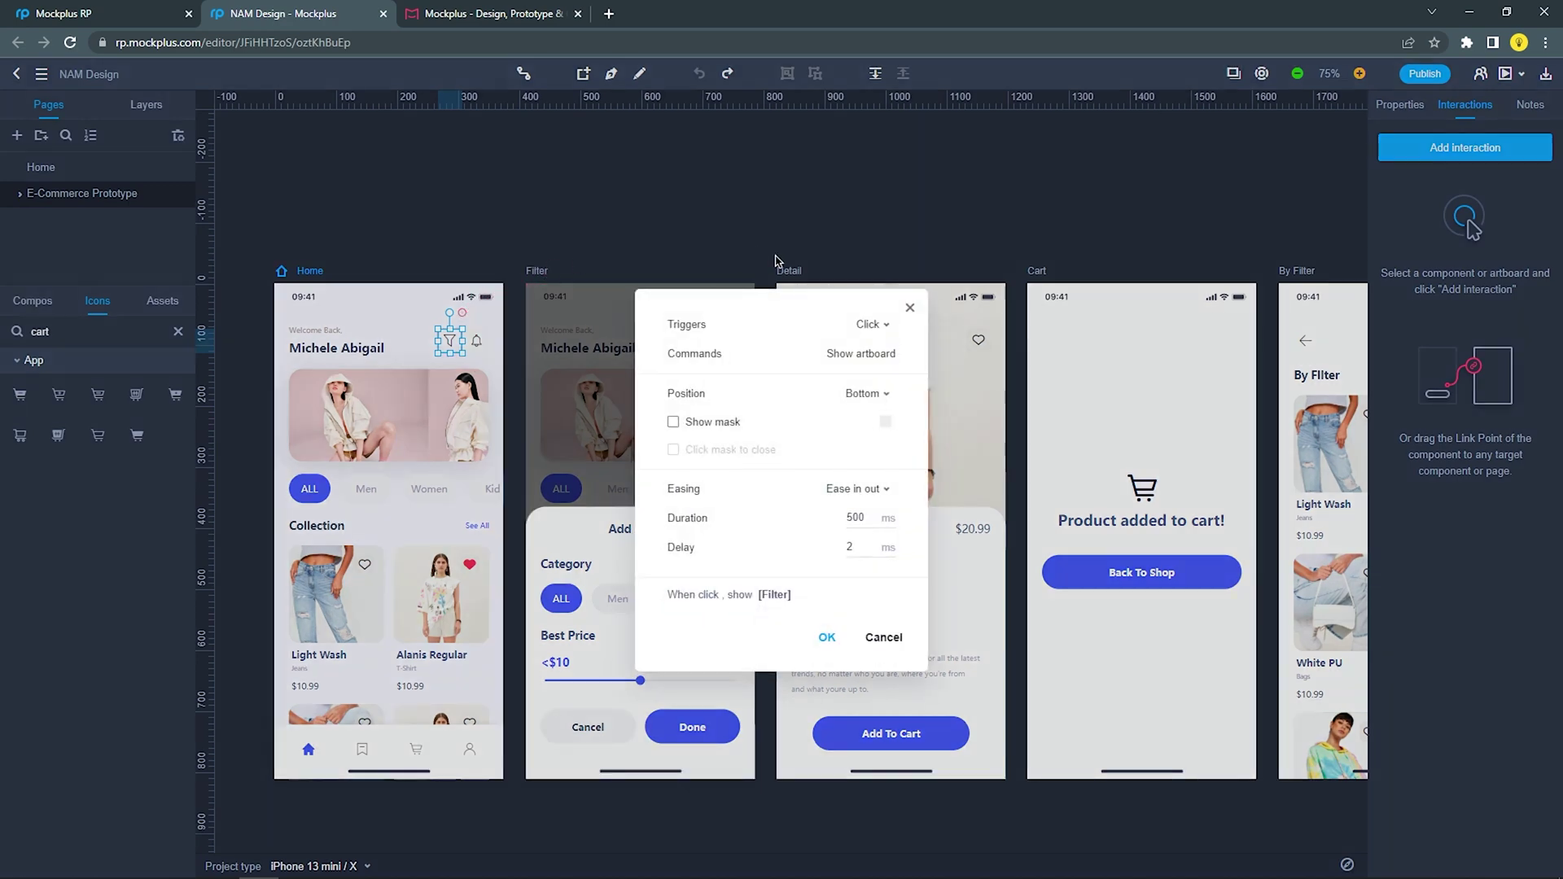
# Set the filter icon's interaction to show the Filter artboard at the Bottom position on click, and confirm it
pyautogui.click(871, 325)
pyautogui.click(845, 354)
pyautogui.click(865, 394)
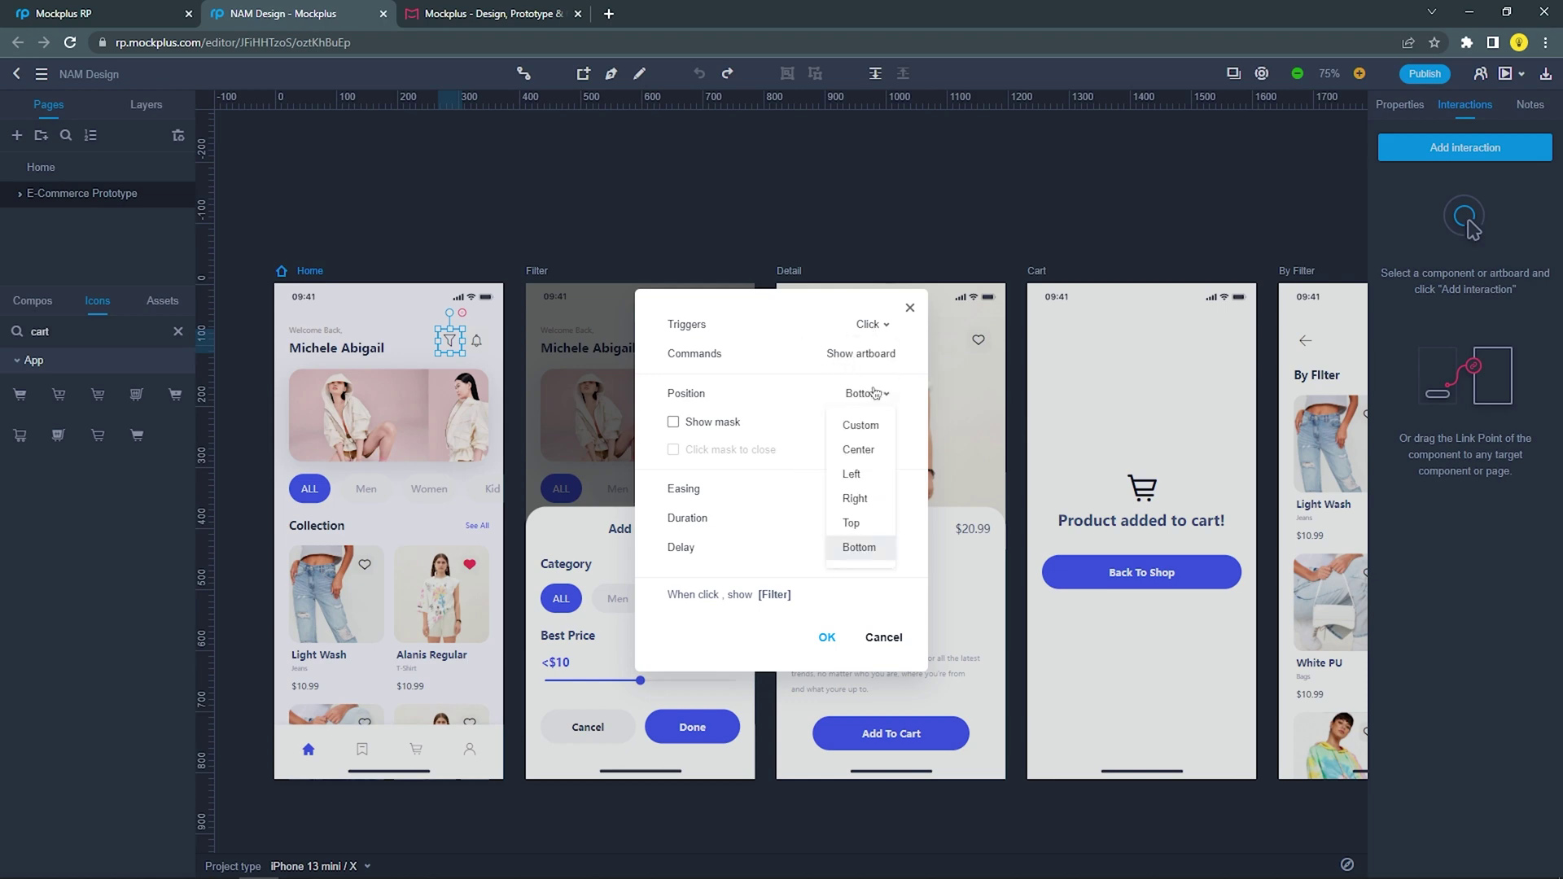
pyautogui.click(857, 543)
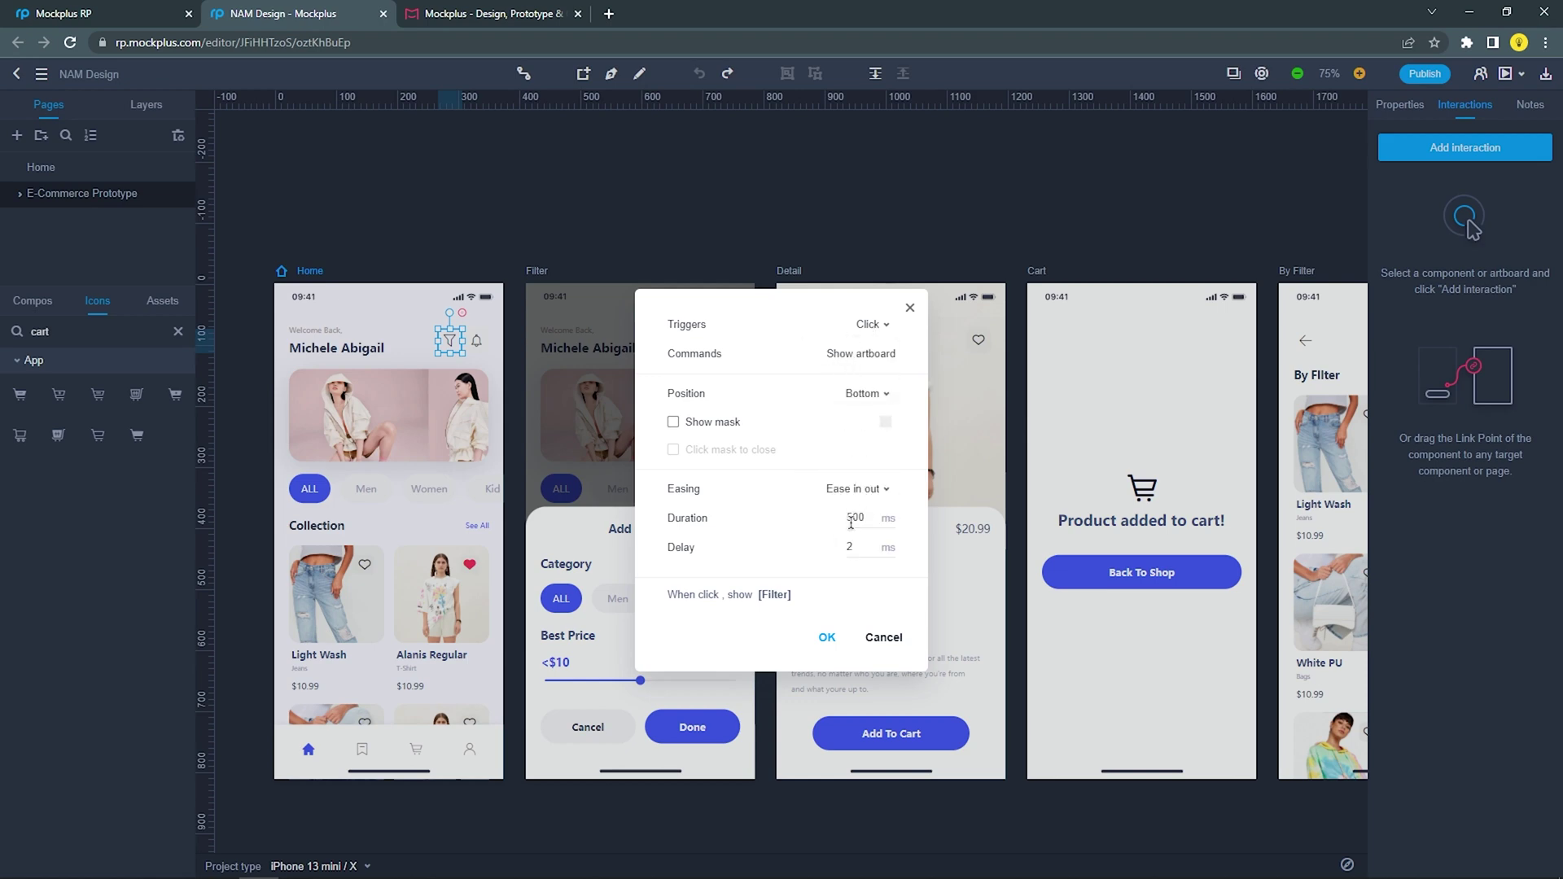
pyautogui.click(826, 637)
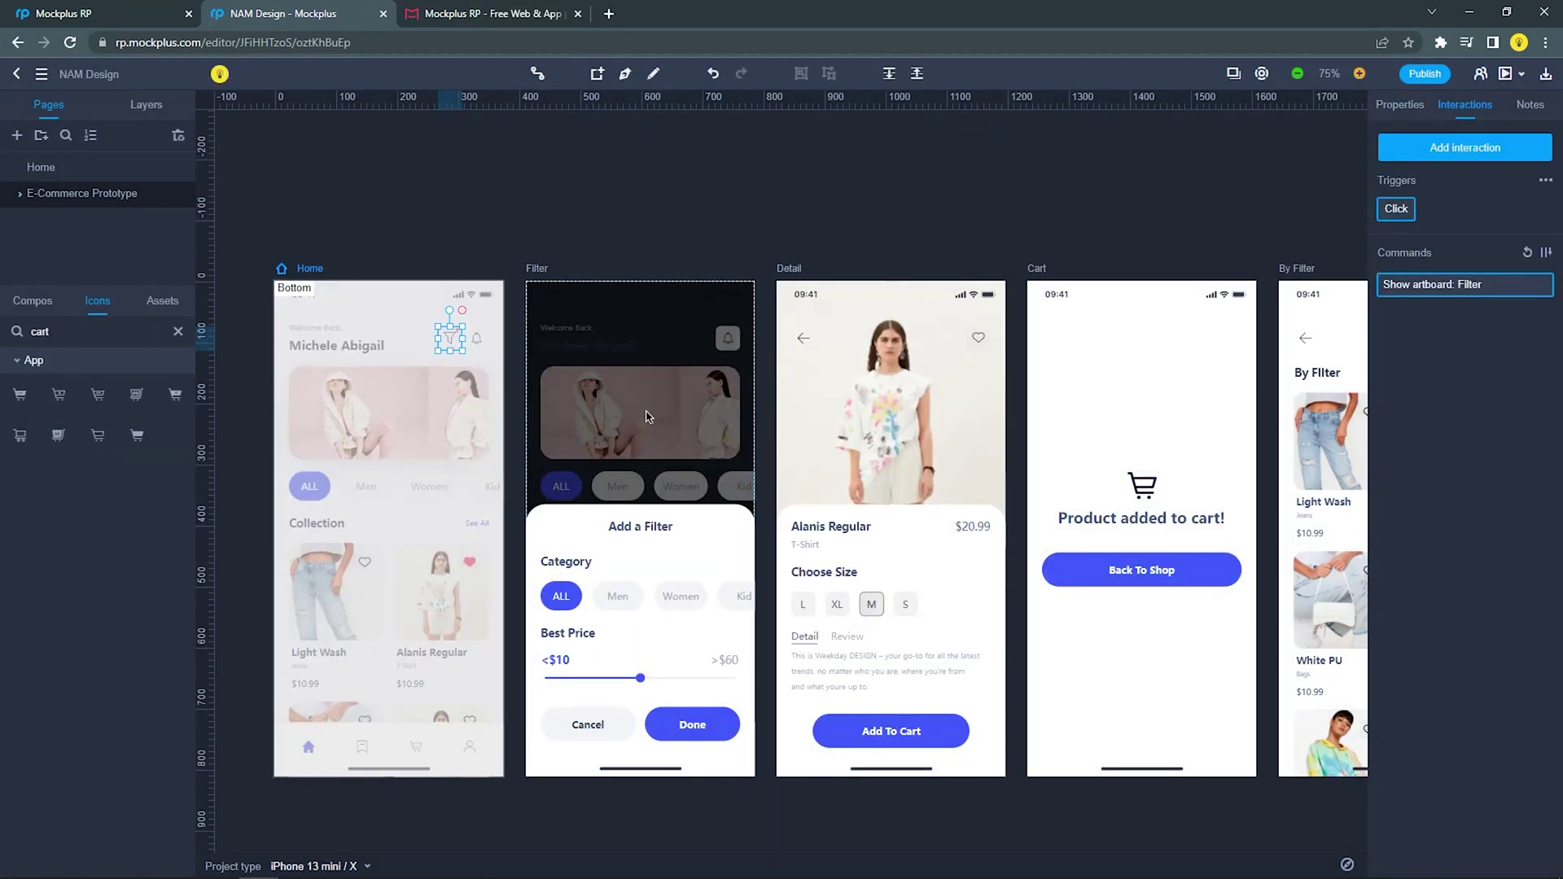
pyautogui.click(567, 253)
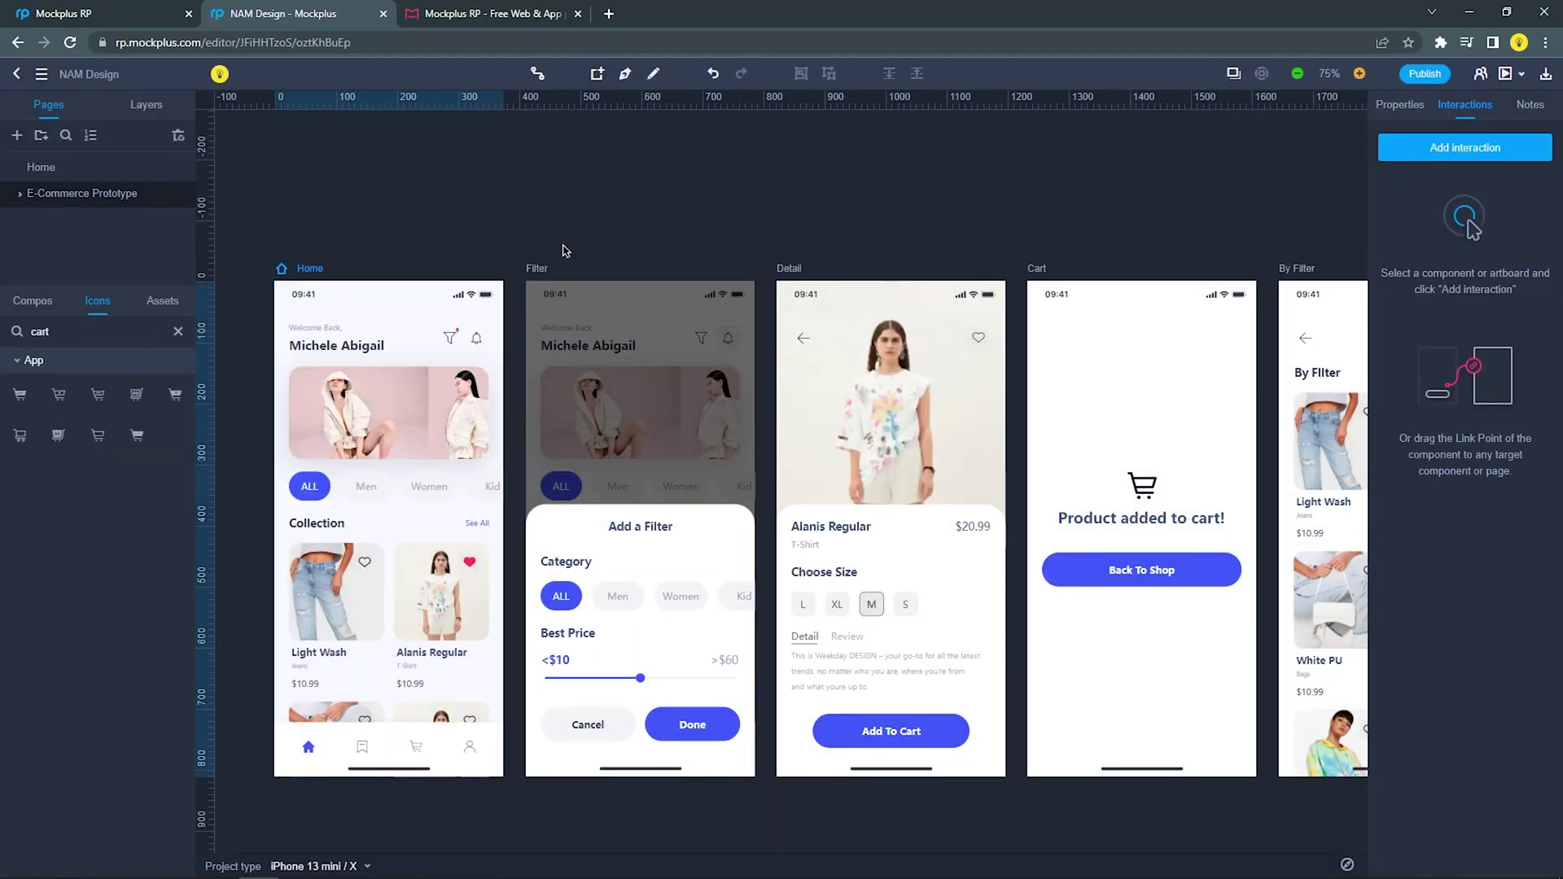
# Link the Alanis Regular product card on the Home artboard to the Detail artboard
pyautogui.scroll(-1, 391, 395)
pyautogui.keyDown('ctrl'); pyautogui.scroll(1, 367, 472); pyautogui.keyUp('ctrl')
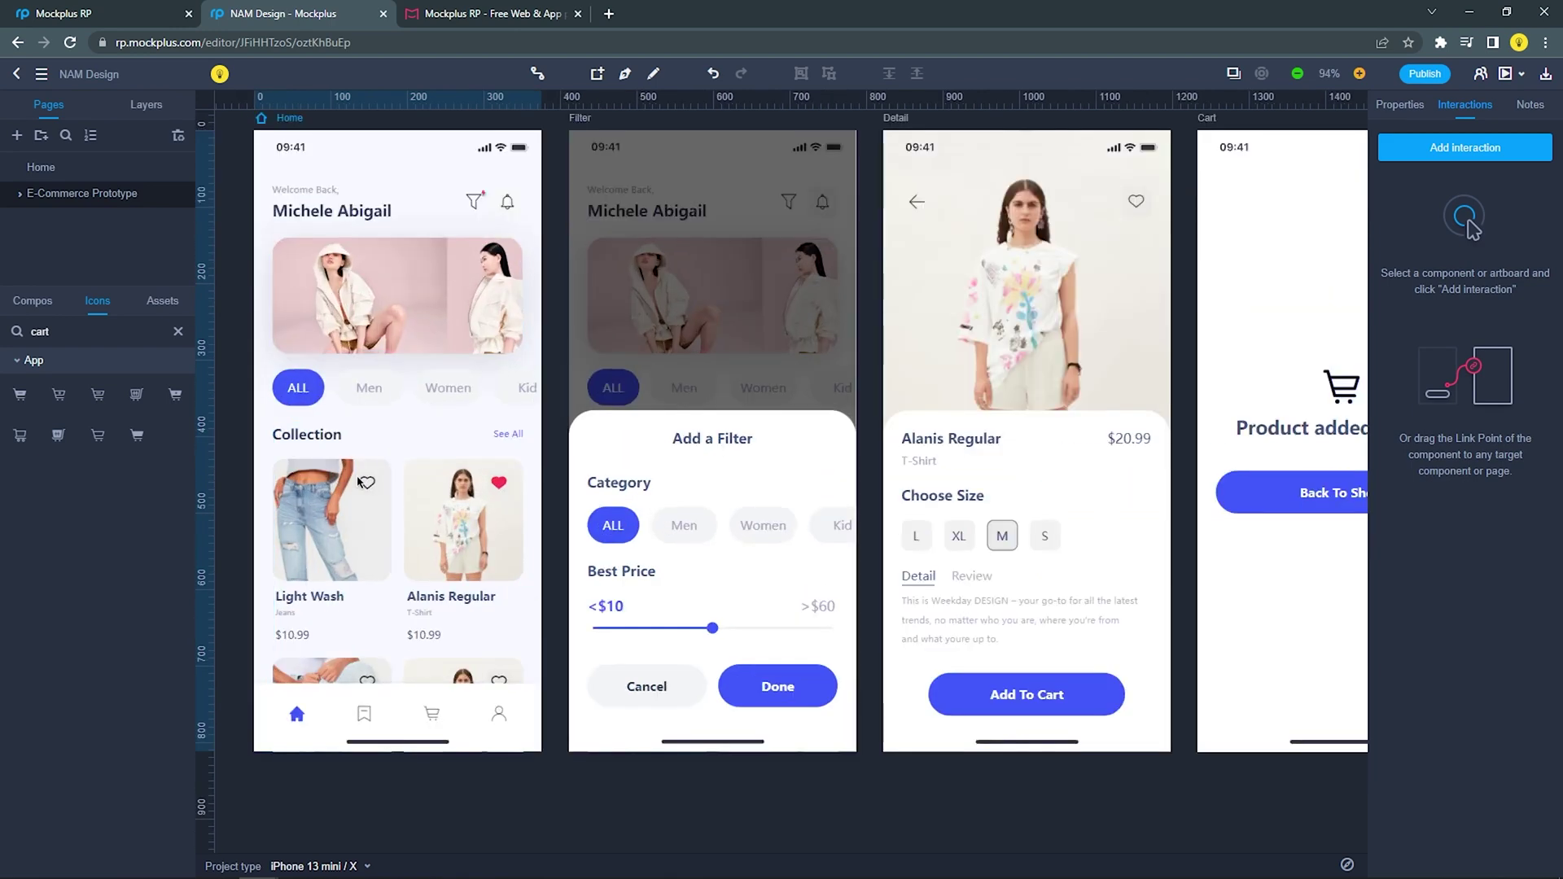
pyautogui.click(464, 517)
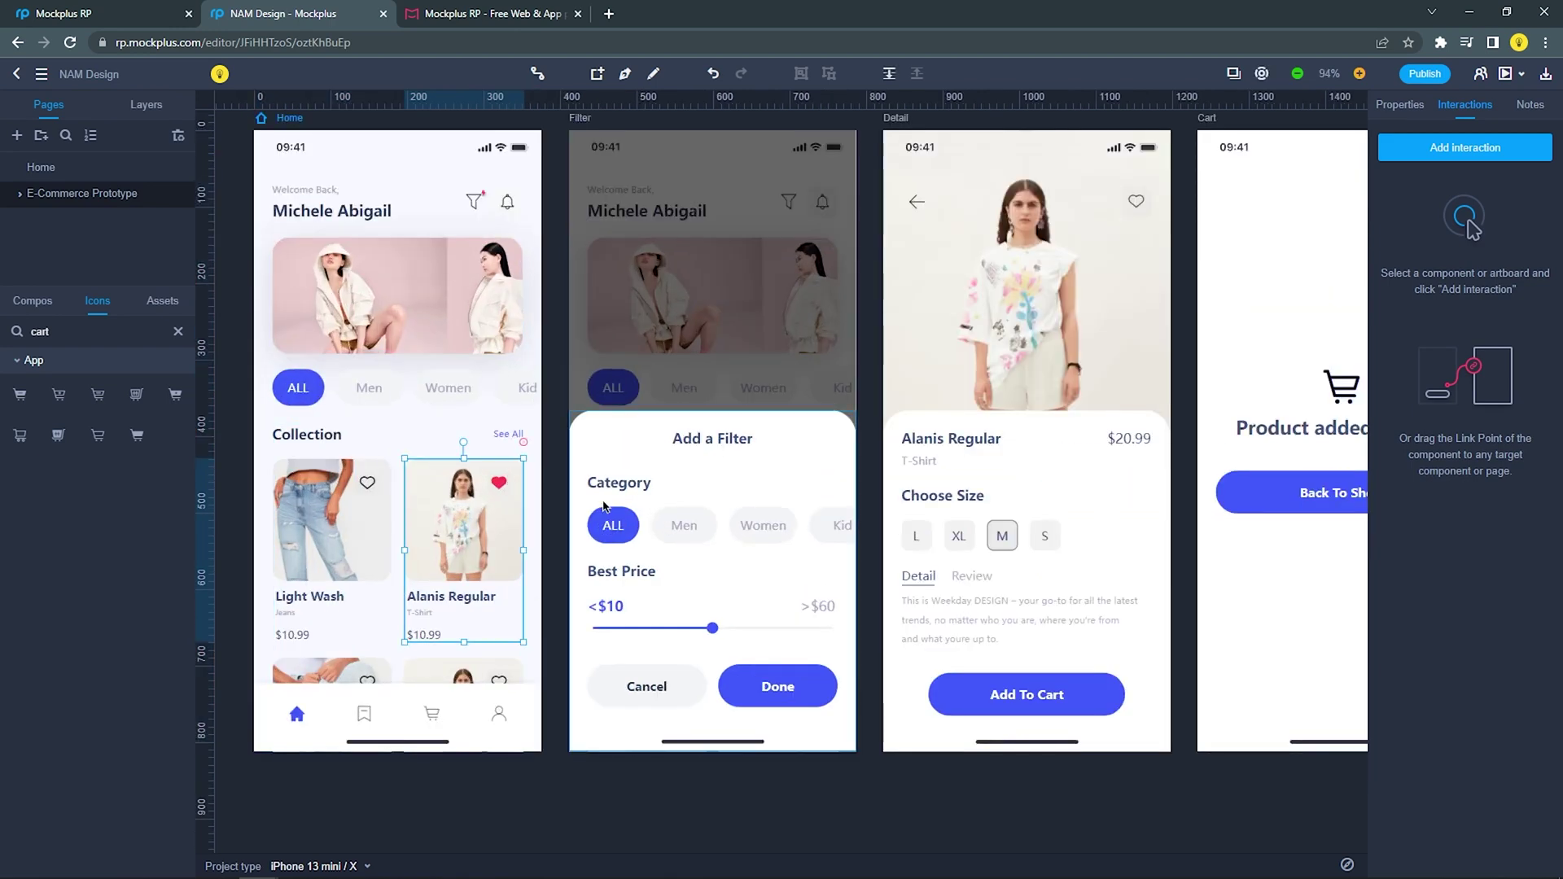
pyautogui.scroll(1, 505, 483)
pyautogui.moveTo(524, 523); pyautogui.dragTo(898, 199)
# Set the product card interaction's position to Bottom and its duration to 250 ms, and confirm it
pyautogui.click(866, 394)
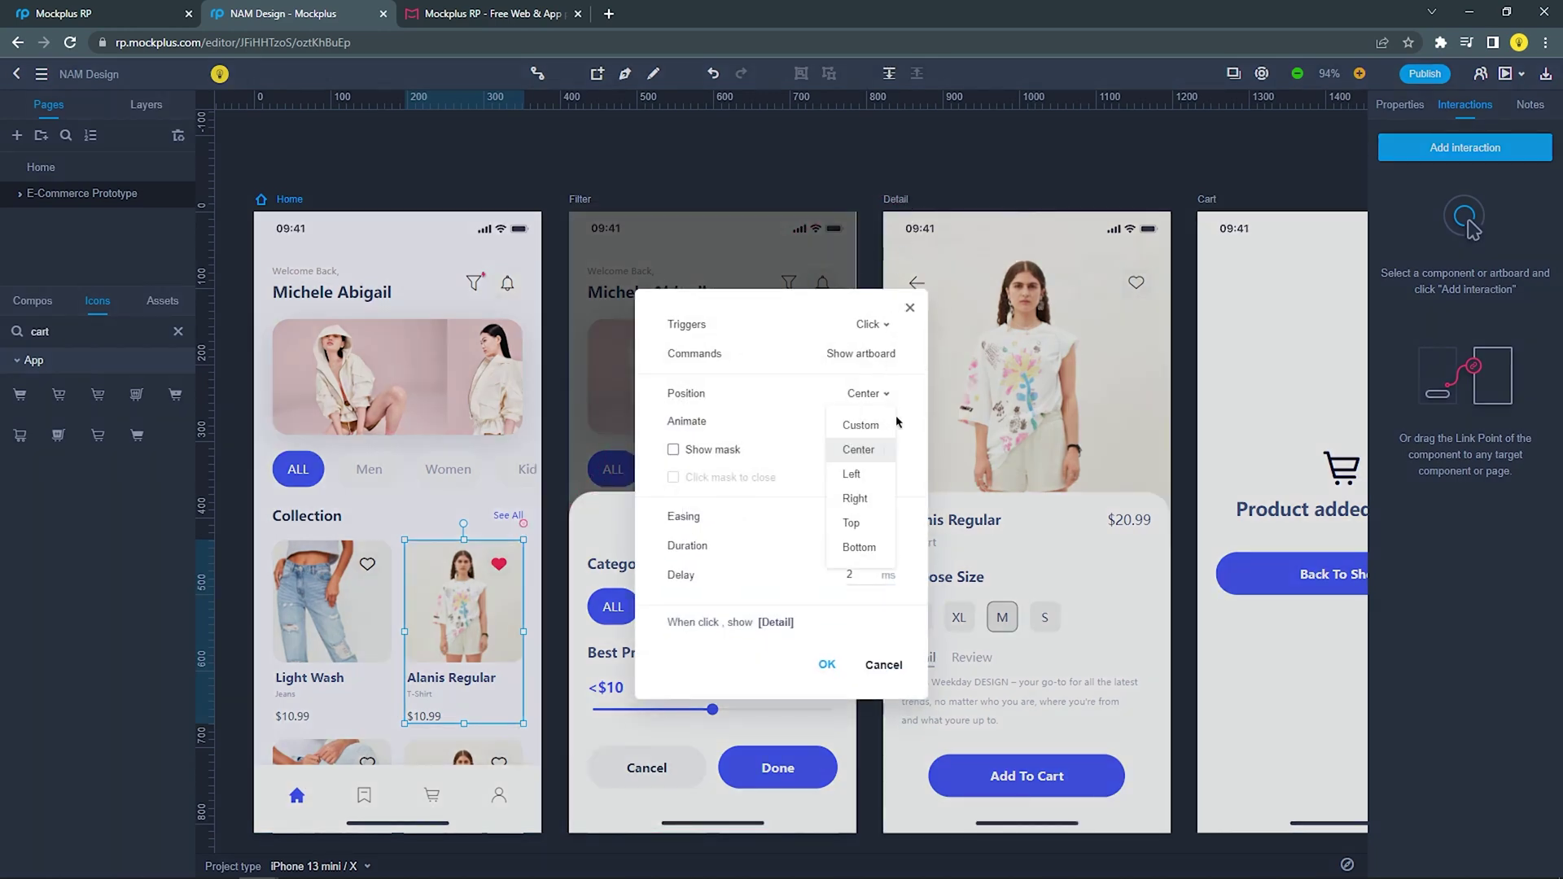
pyautogui.click(856, 549)
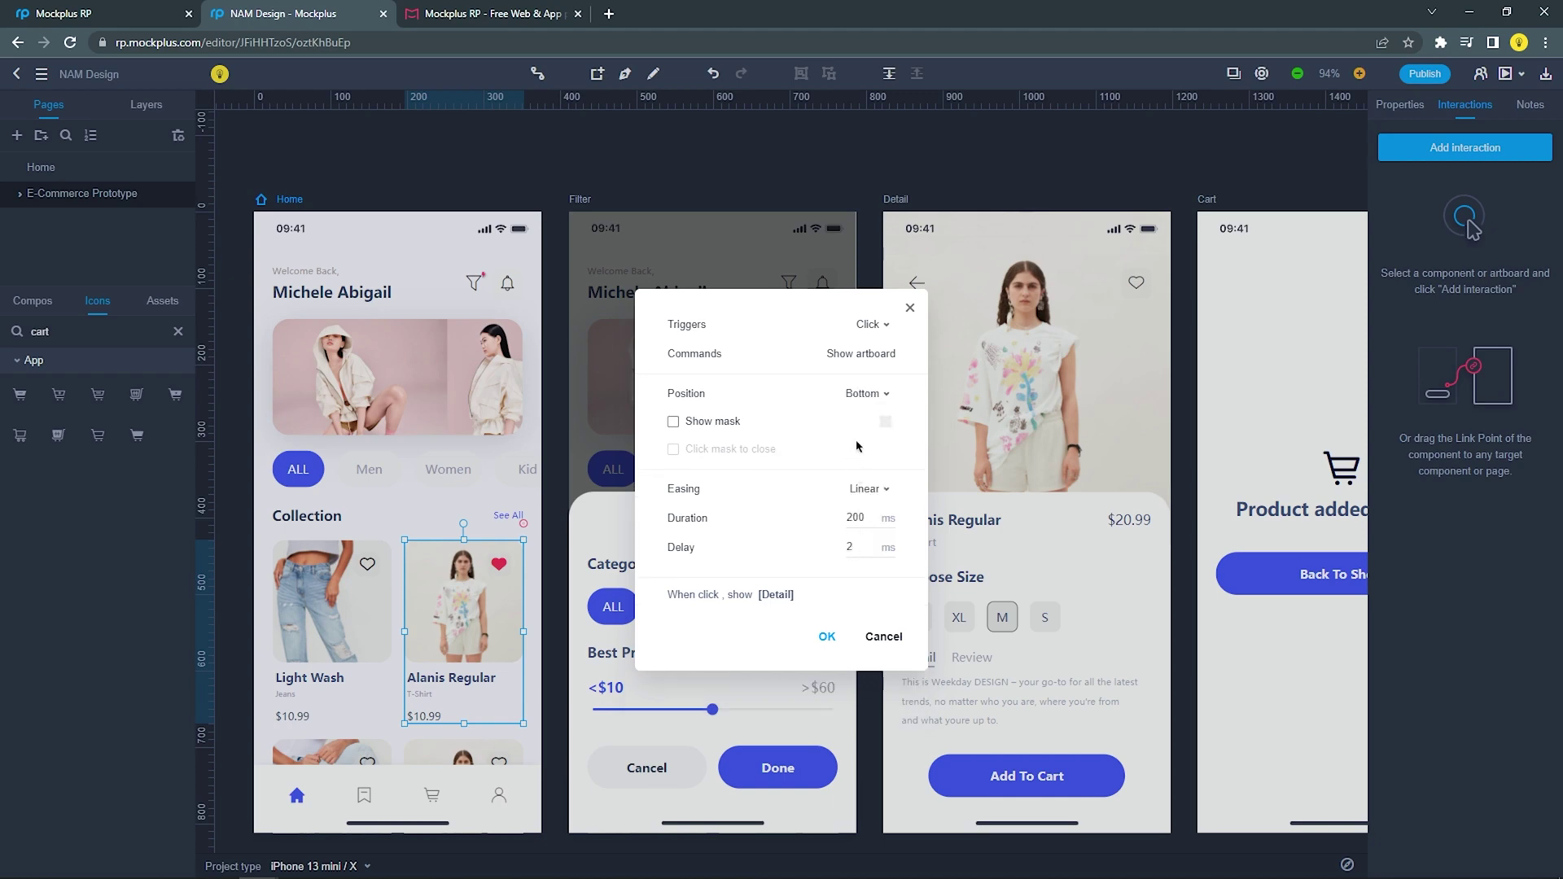
pyautogui.doubleClick(867, 519)
pyautogui.write('250')
pyautogui.click(826, 636)
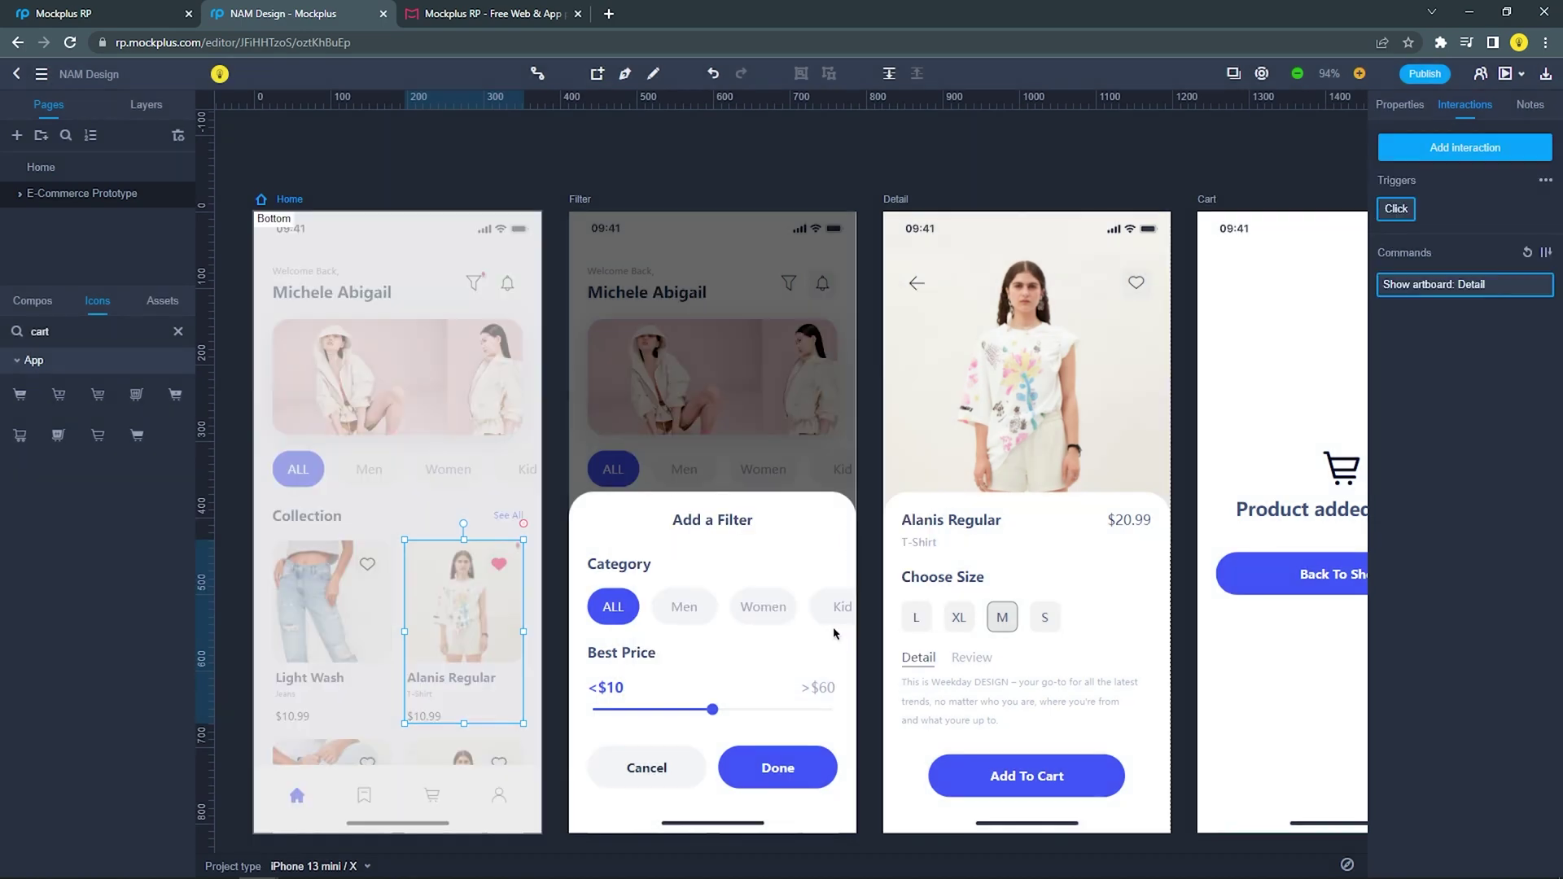
# Link the Filter artboard's Cancel button to the Home Copy artboard on click, with the position set to Center
pyautogui.scroll(-2, 717, 514)
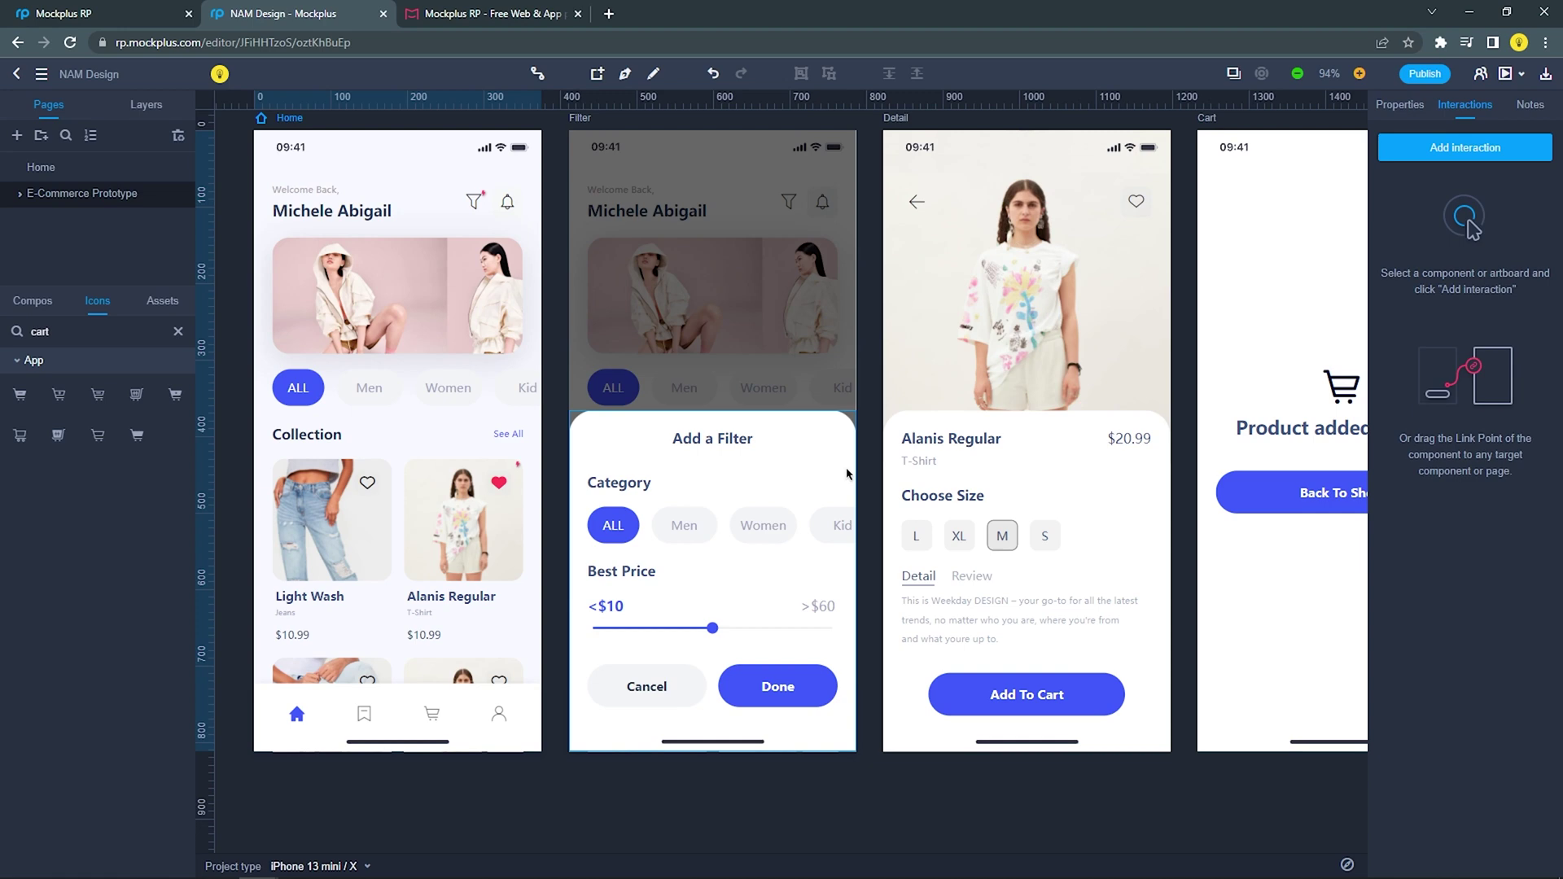
pyautogui.scroll(-4, 847, 474)
pyautogui.moveTo(945, 440); pyautogui.dragTo(633, 476)
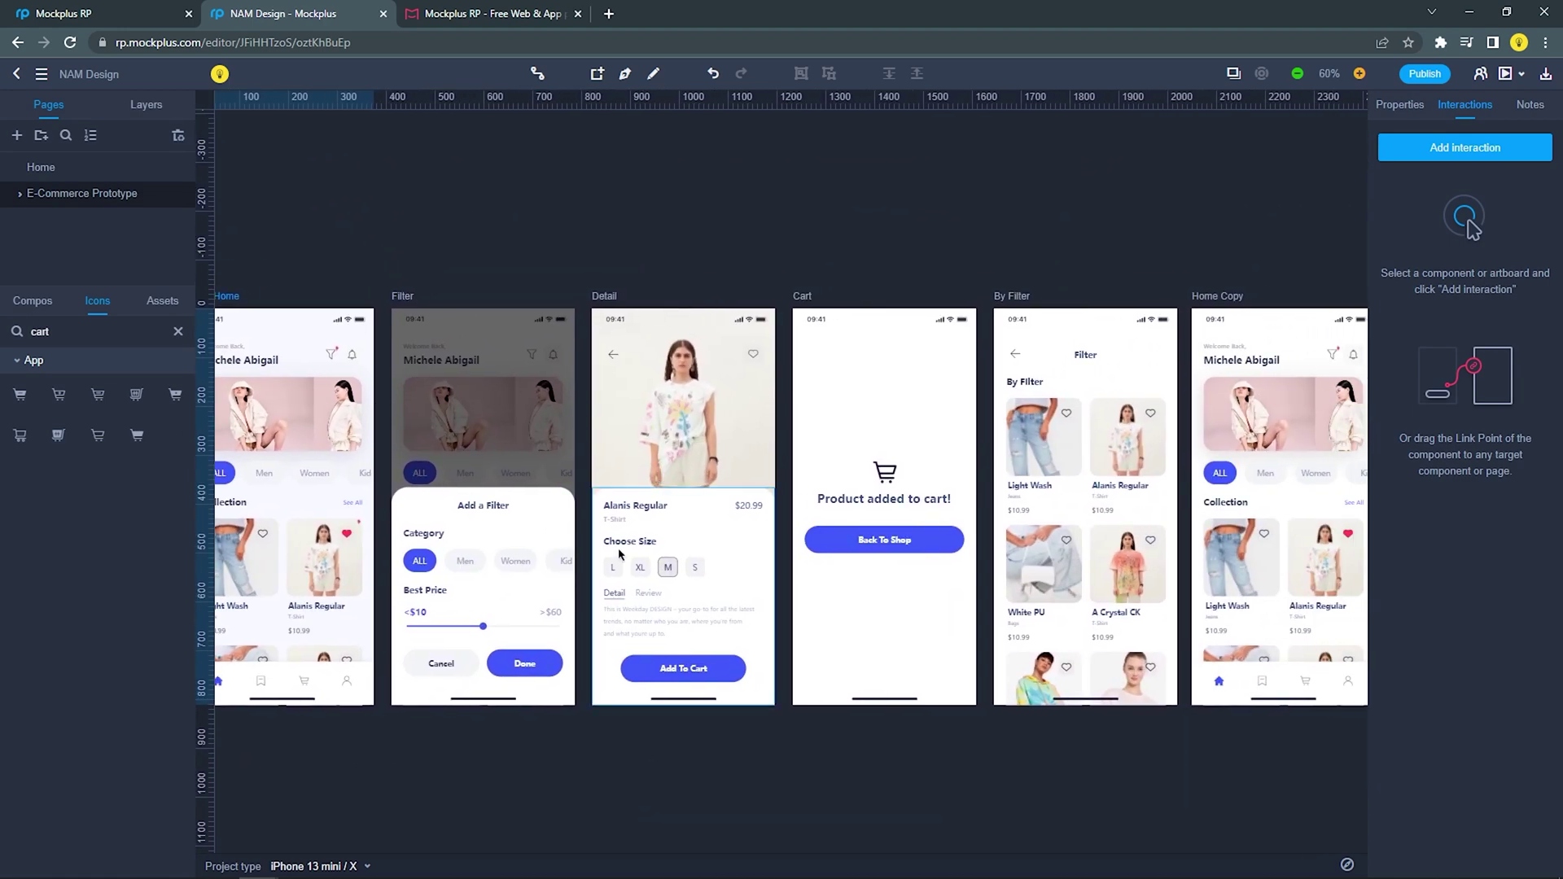
pyautogui.click(452, 668)
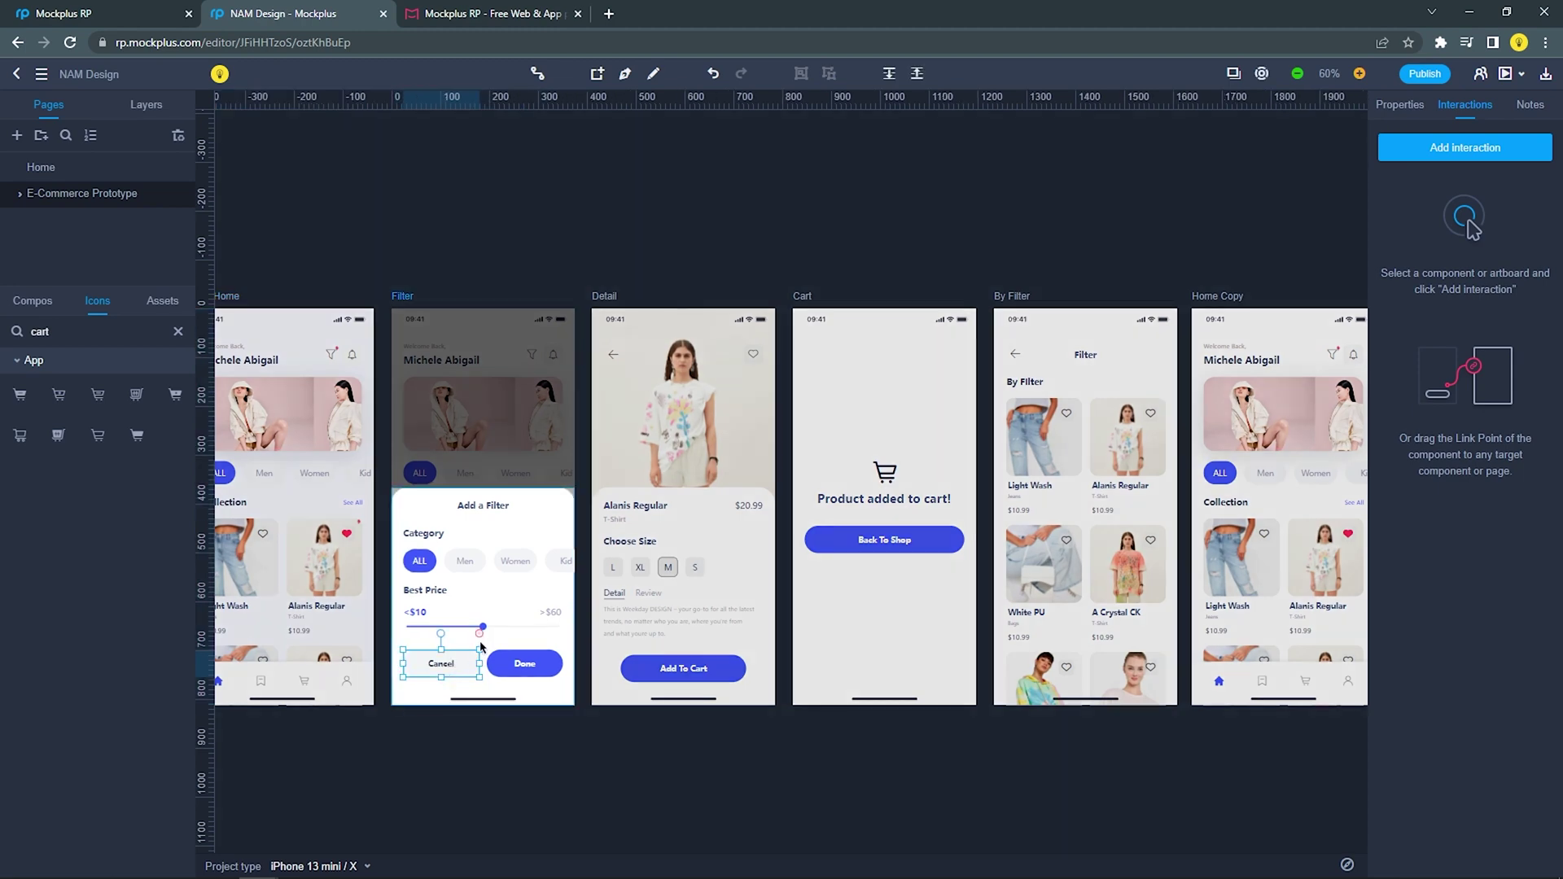
pyautogui.moveTo(480, 634); pyautogui.dragTo(1223, 294)
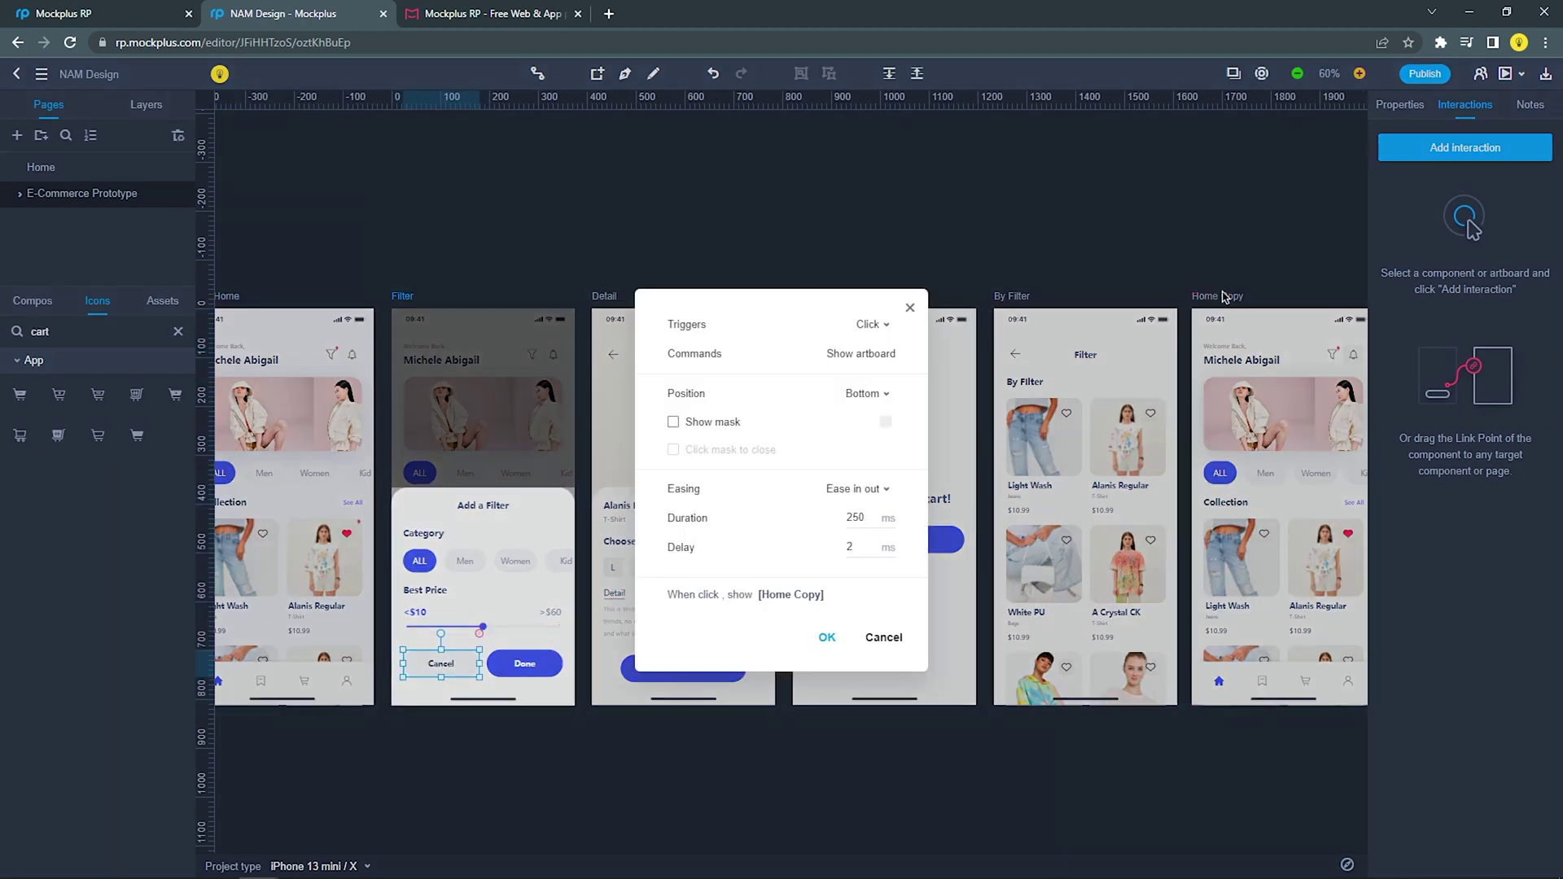
pyautogui.click(883, 395)
pyautogui.click(870, 451)
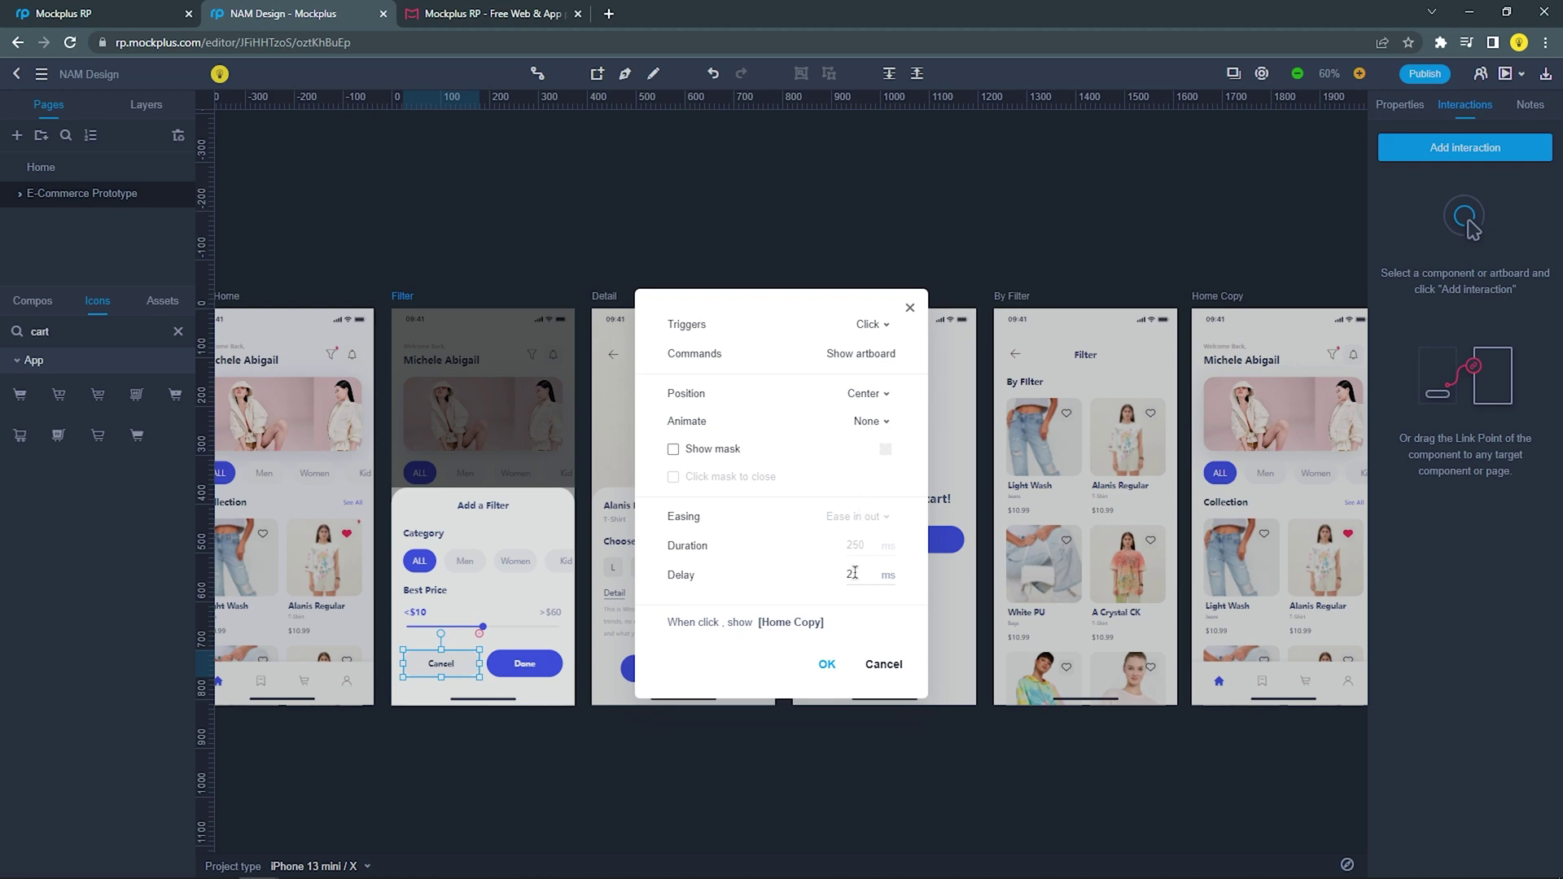
pyautogui.click(829, 665)
pyautogui.click(559, 850)
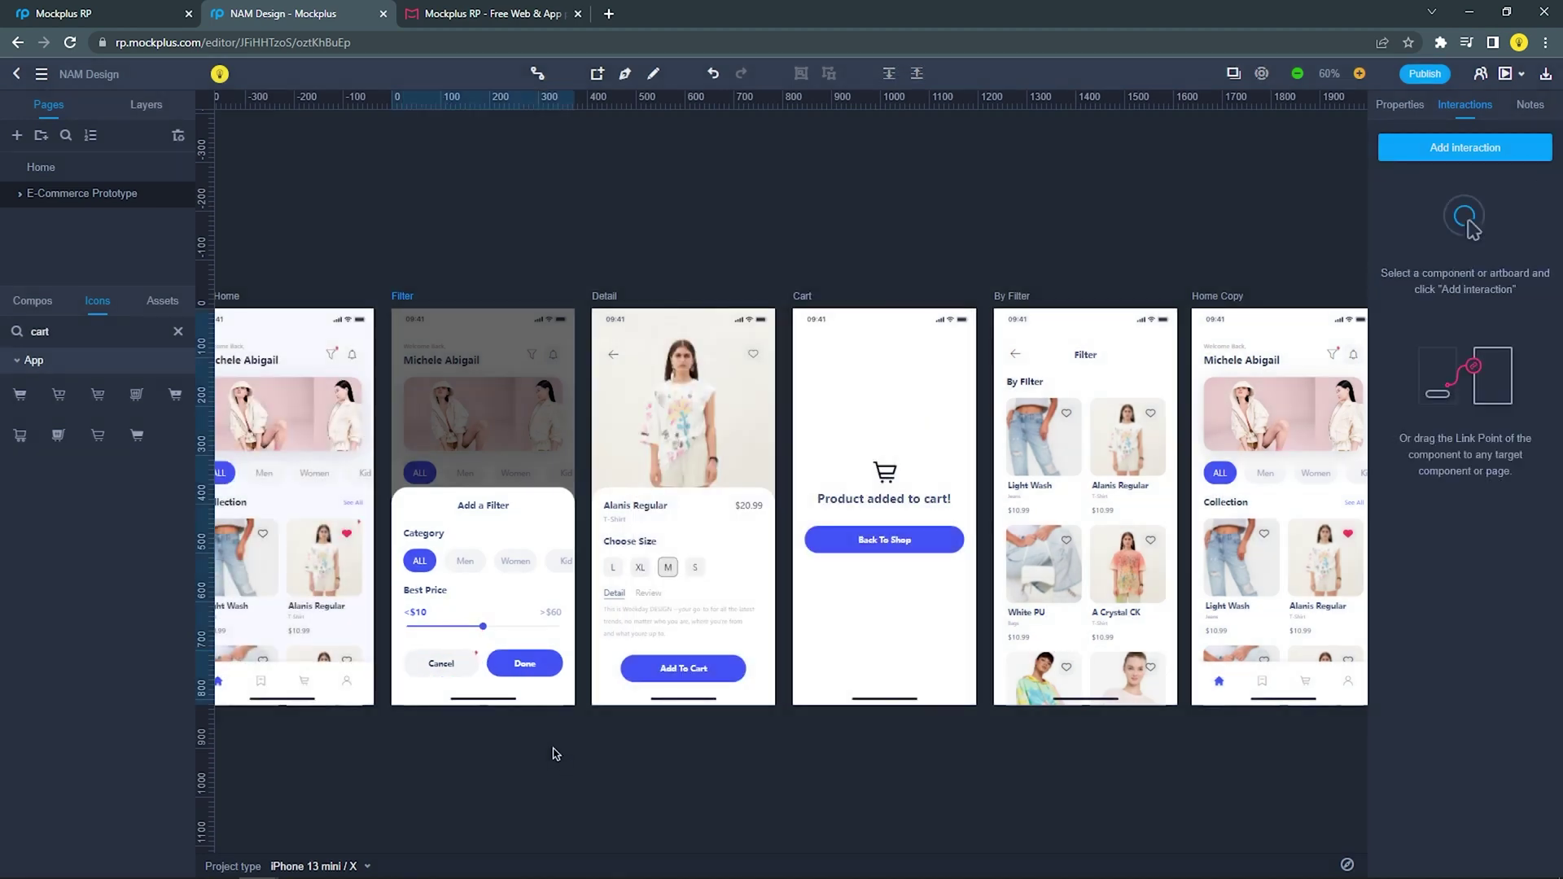
# Link the Filter artboard's Done button to the By Filter artboard on click, keeping the Center position and no animation
pyautogui.click(530, 665)
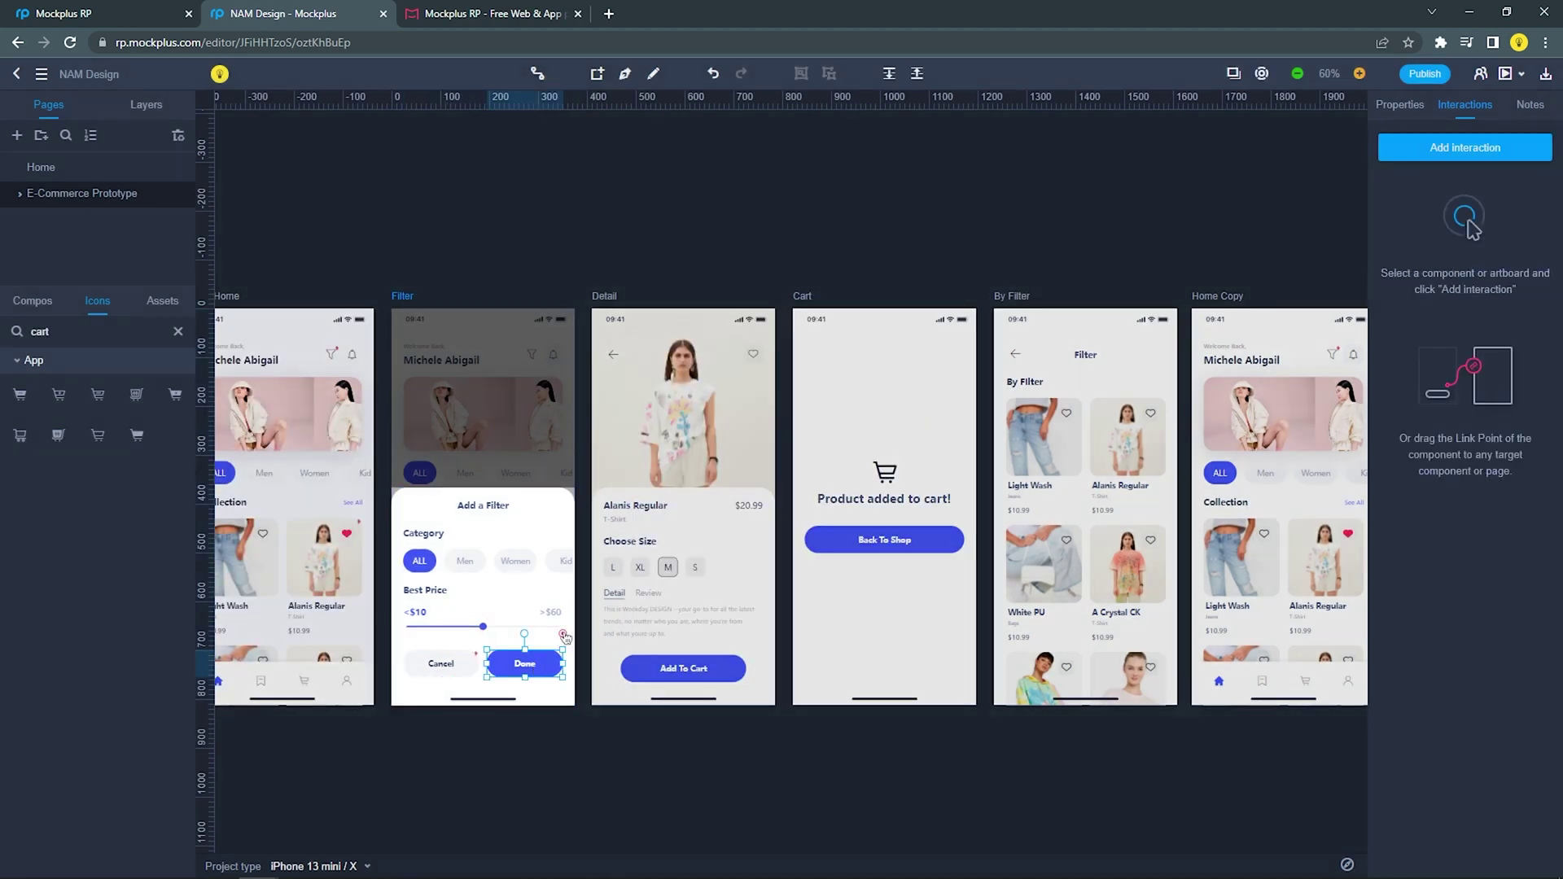
pyautogui.moveTo(563, 634); pyautogui.dragTo(1022, 294)
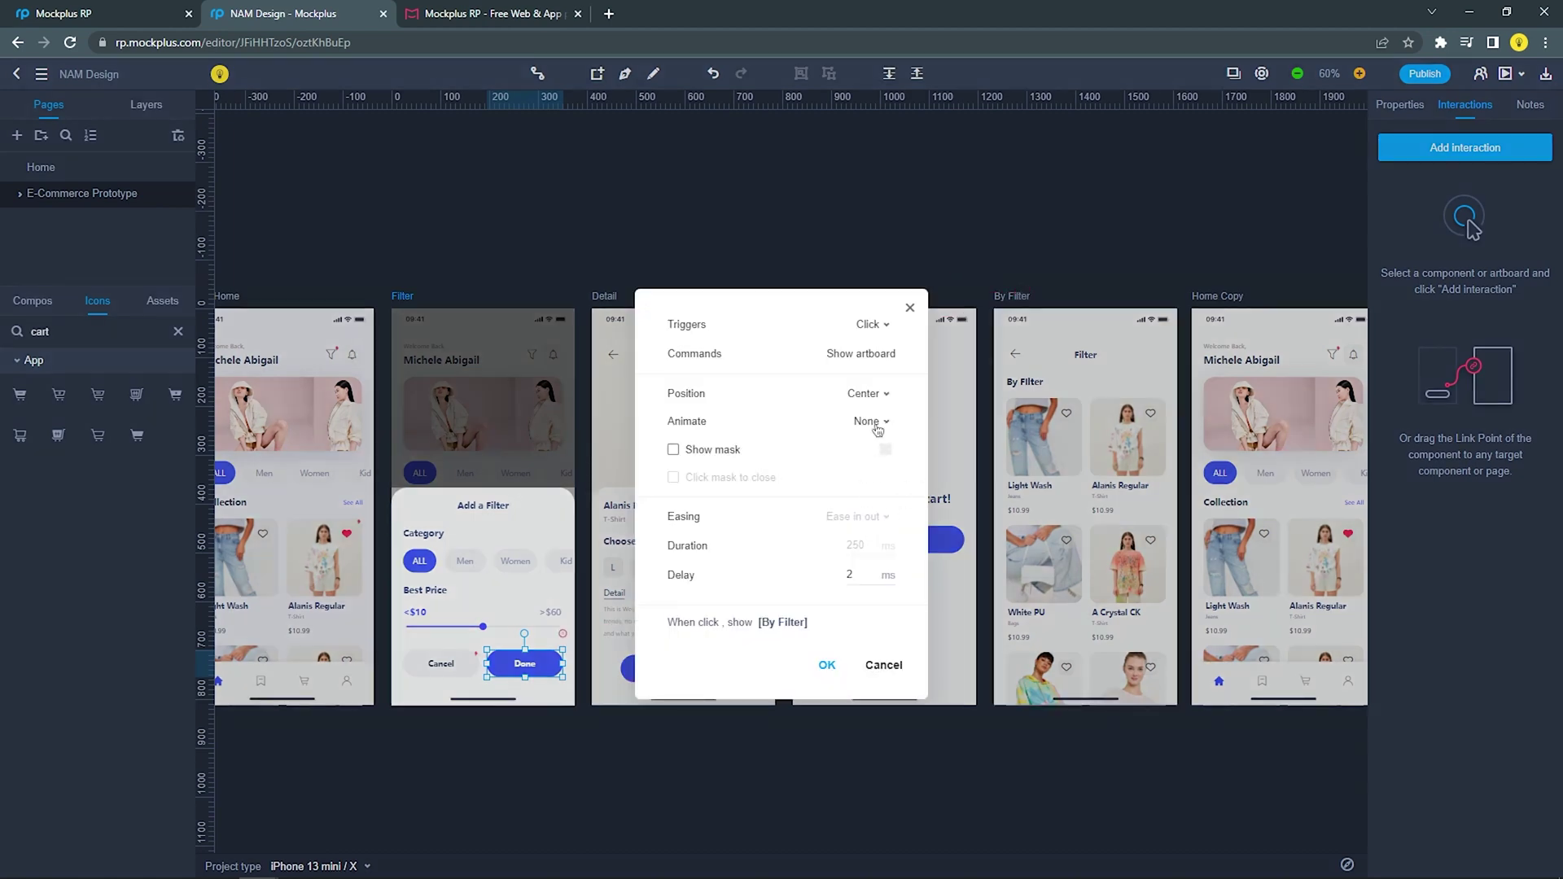
pyautogui.click(827, 666)
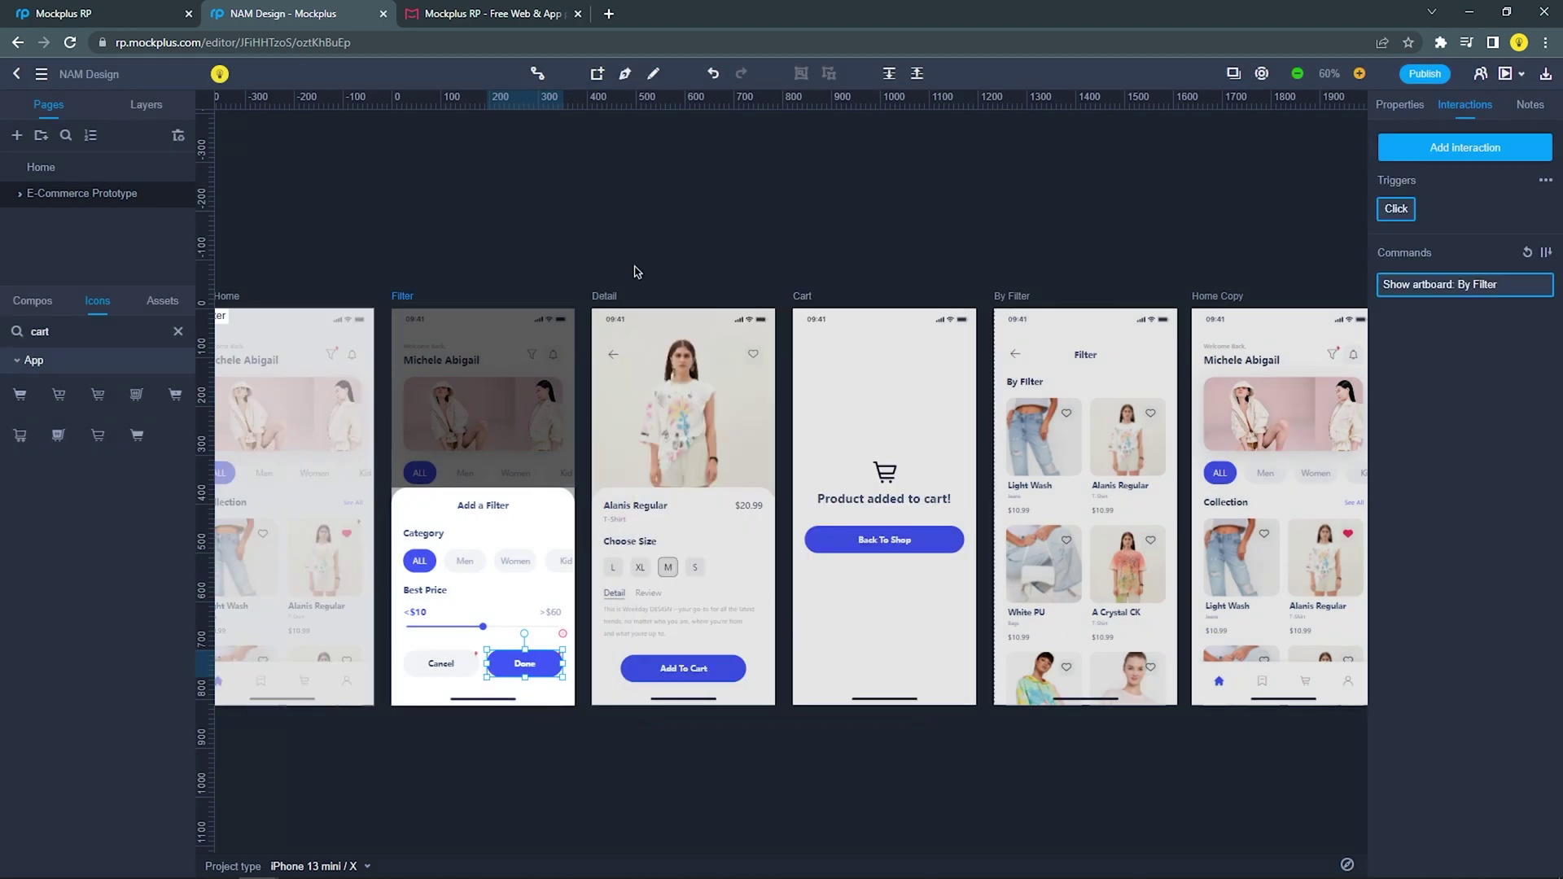
# Link the Detail artboard's Add To Cart button to the Cart artboard on click, keeping the Center position
pyautogui.click(623, 295)
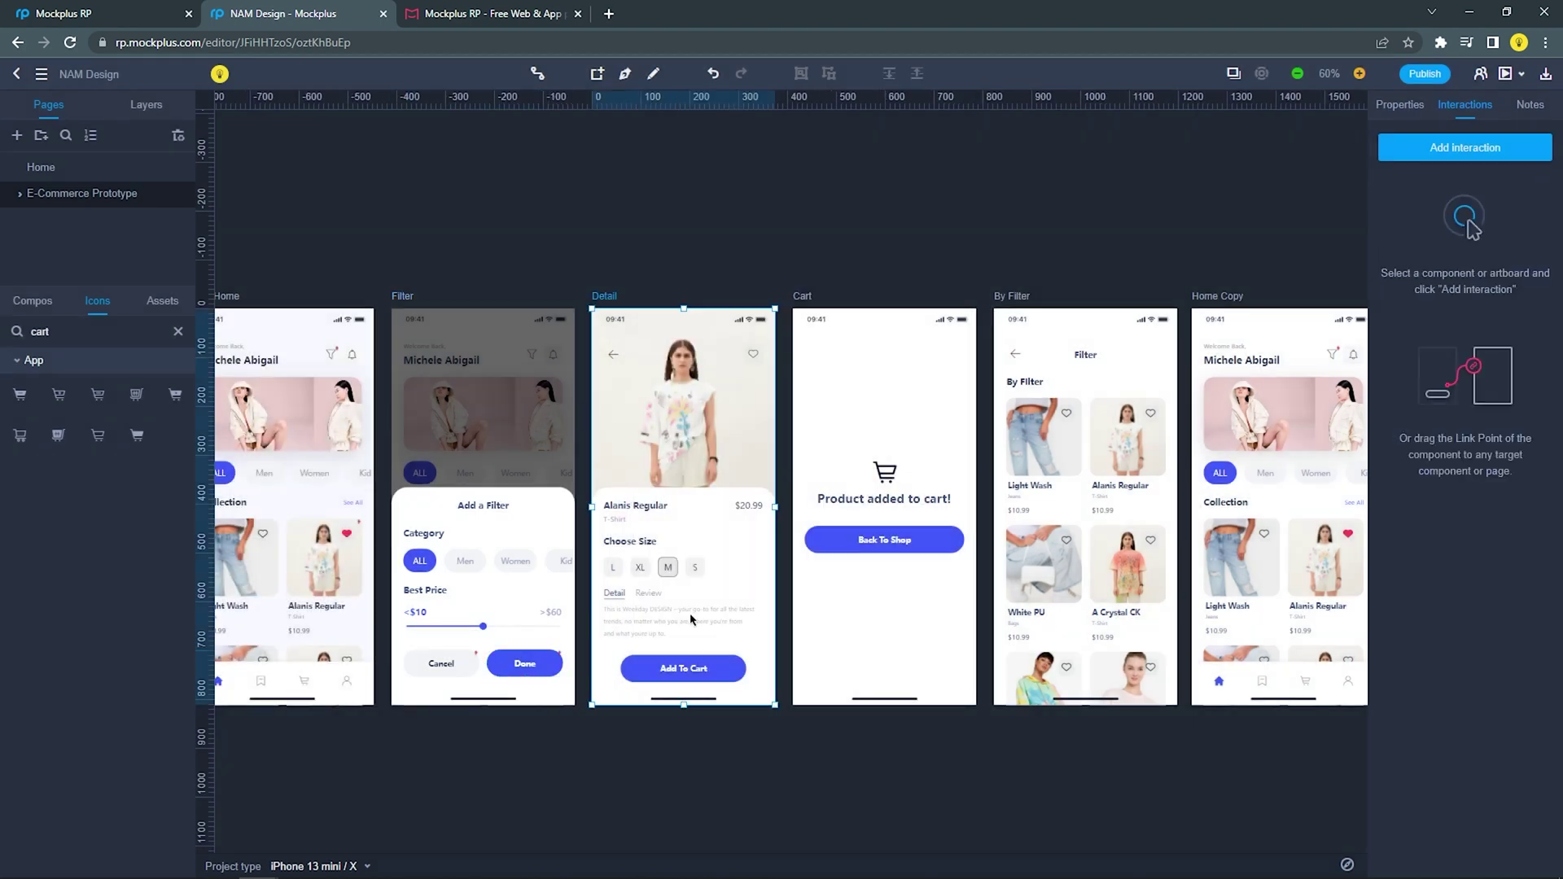
pyautogui.click(698, 669)
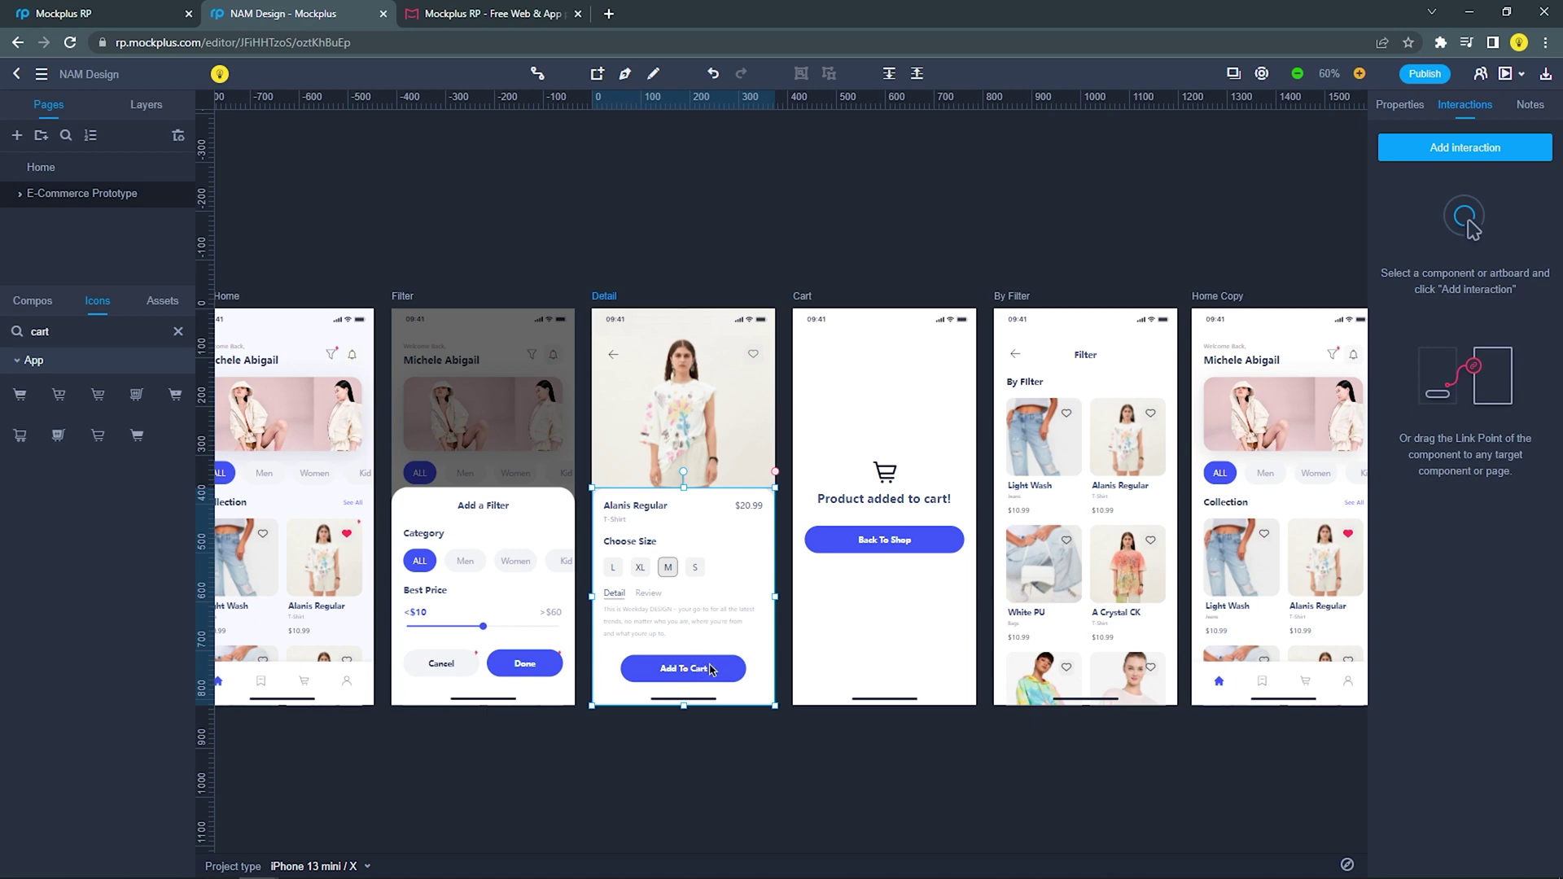
pyautogui.click(734, 664)
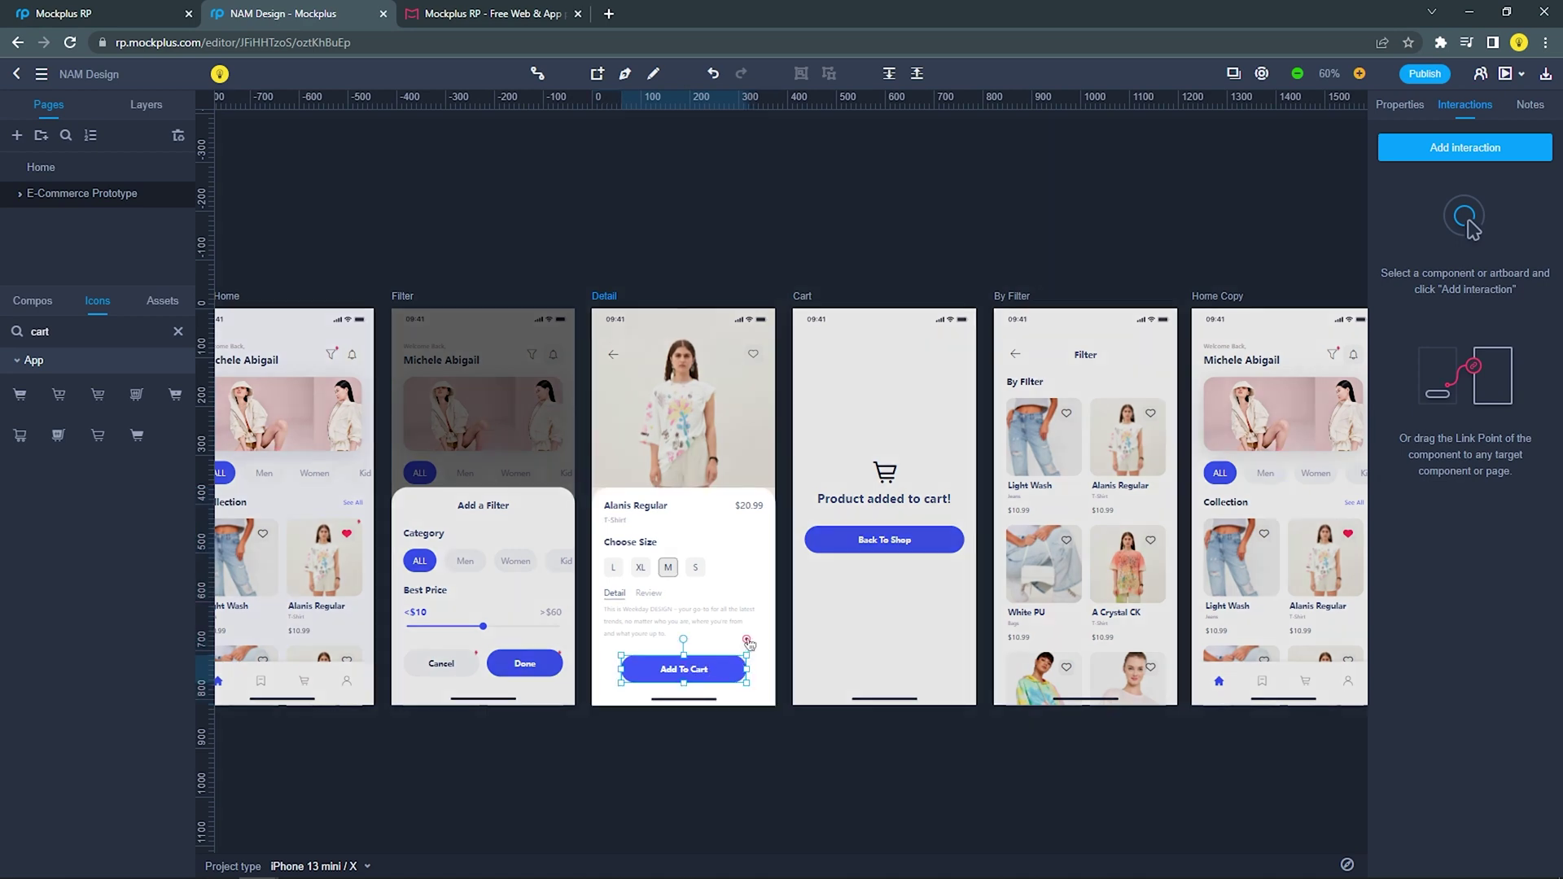
pyautogui.moveTo(746, 641); pyautogui.dragTo(810, 295)
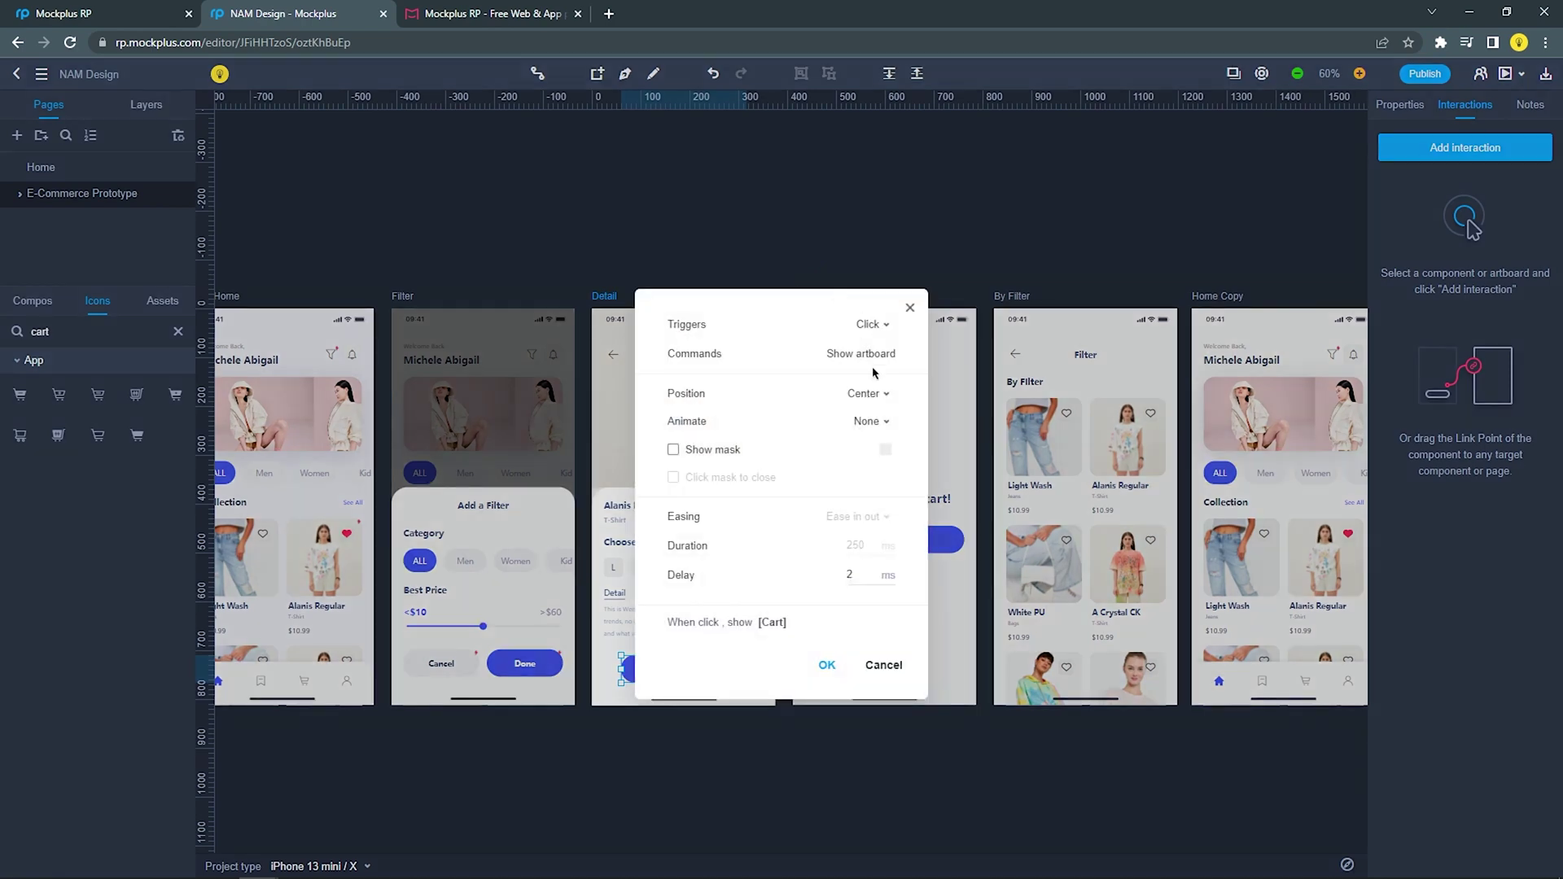
pyautogui.click(823, 665)
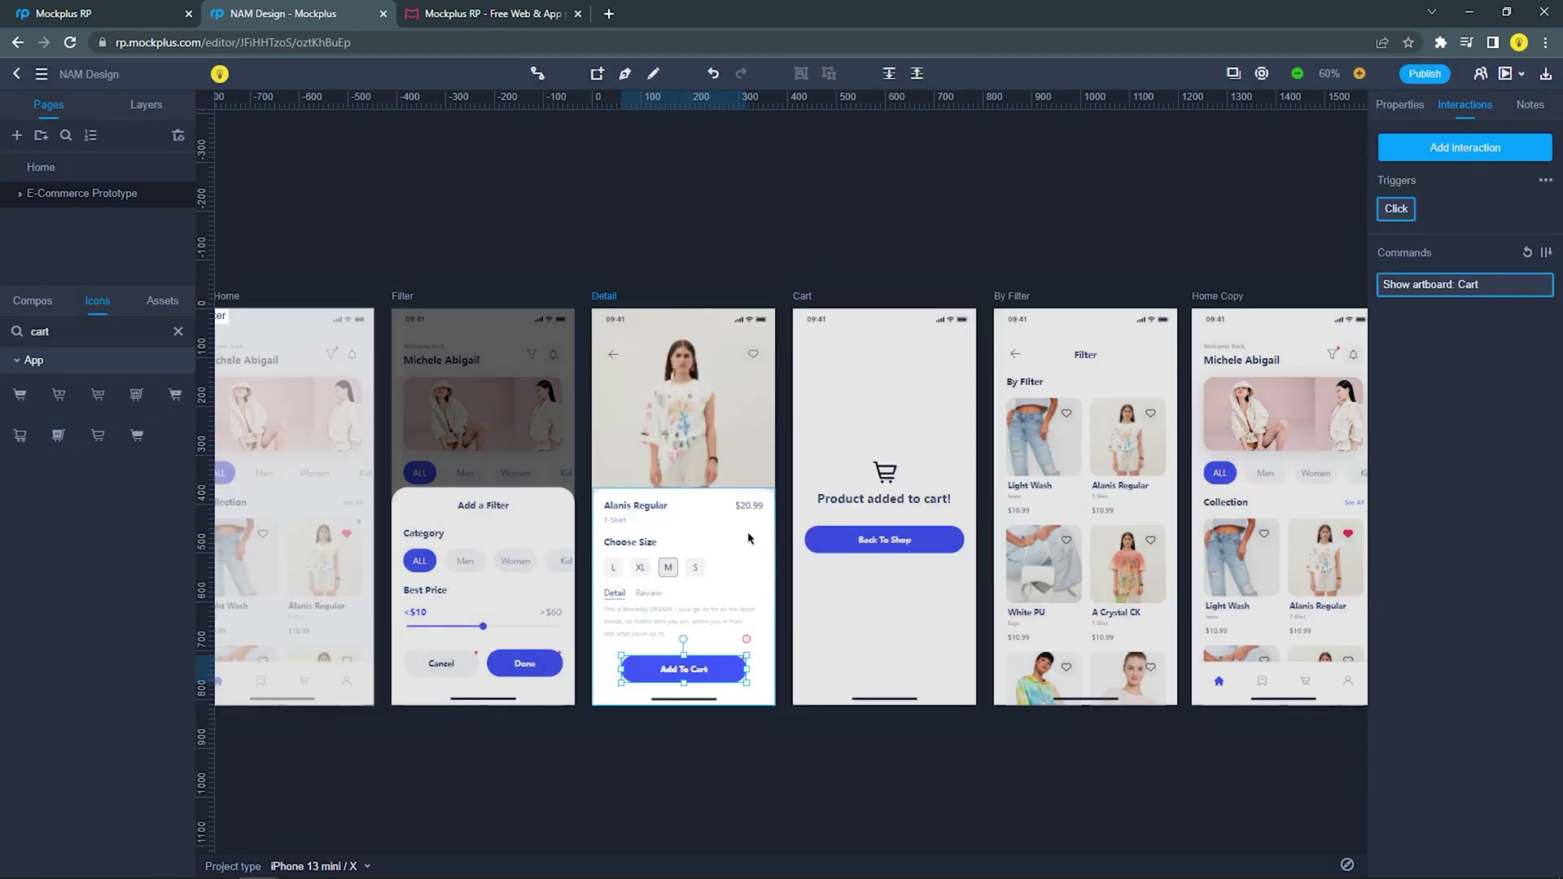
pyautogui.click(741, 271)
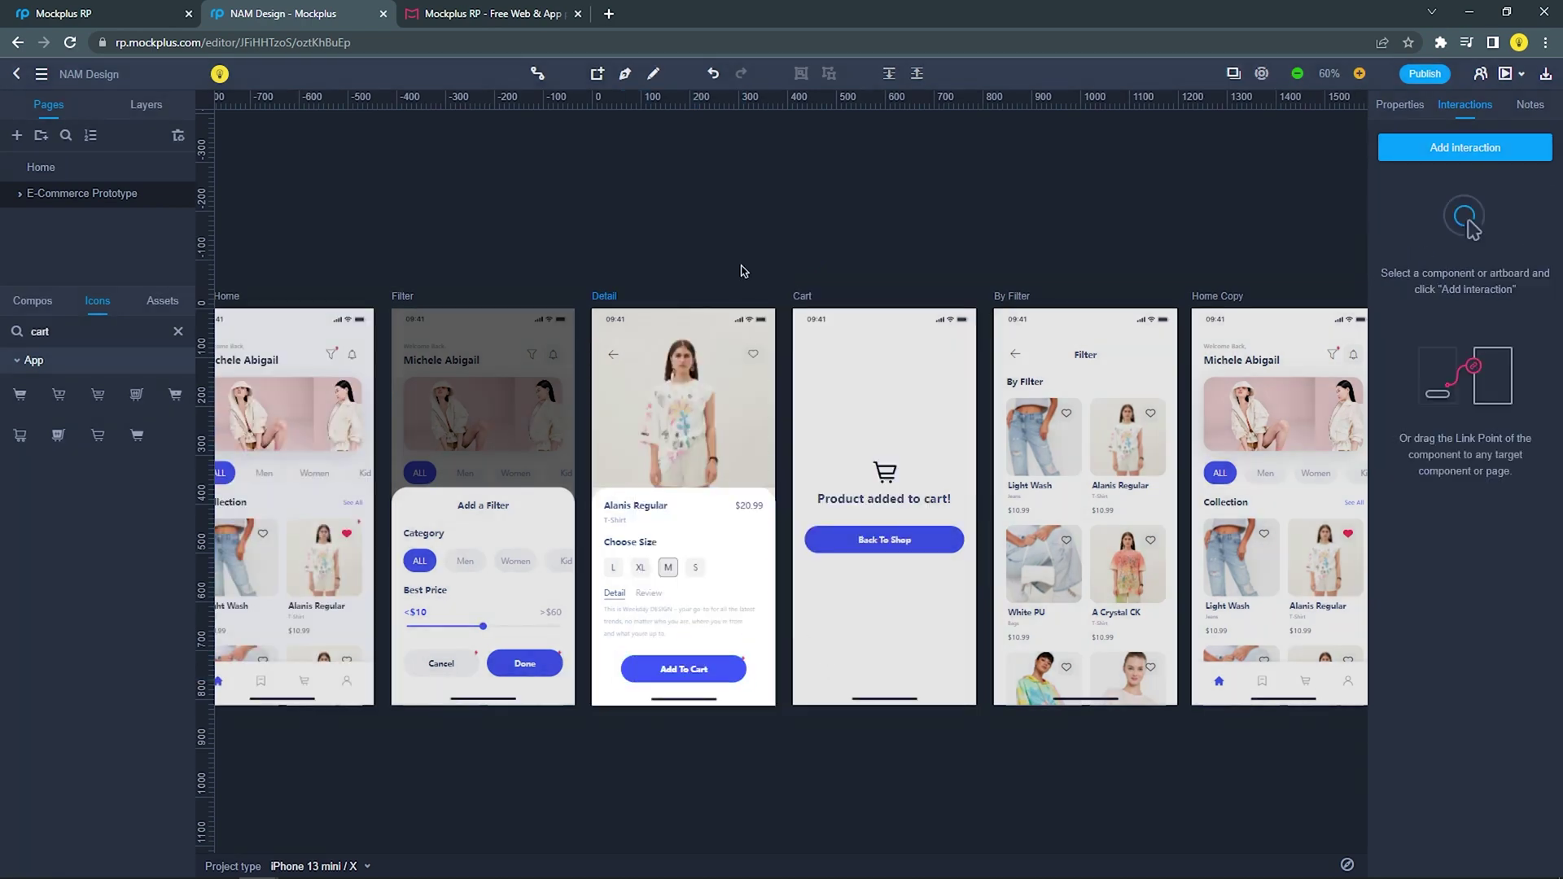
# Link the back arrow on the Detail artboard to the Home Copy artboard on click, keeping the Center position
pyautogui.click(616, 355)
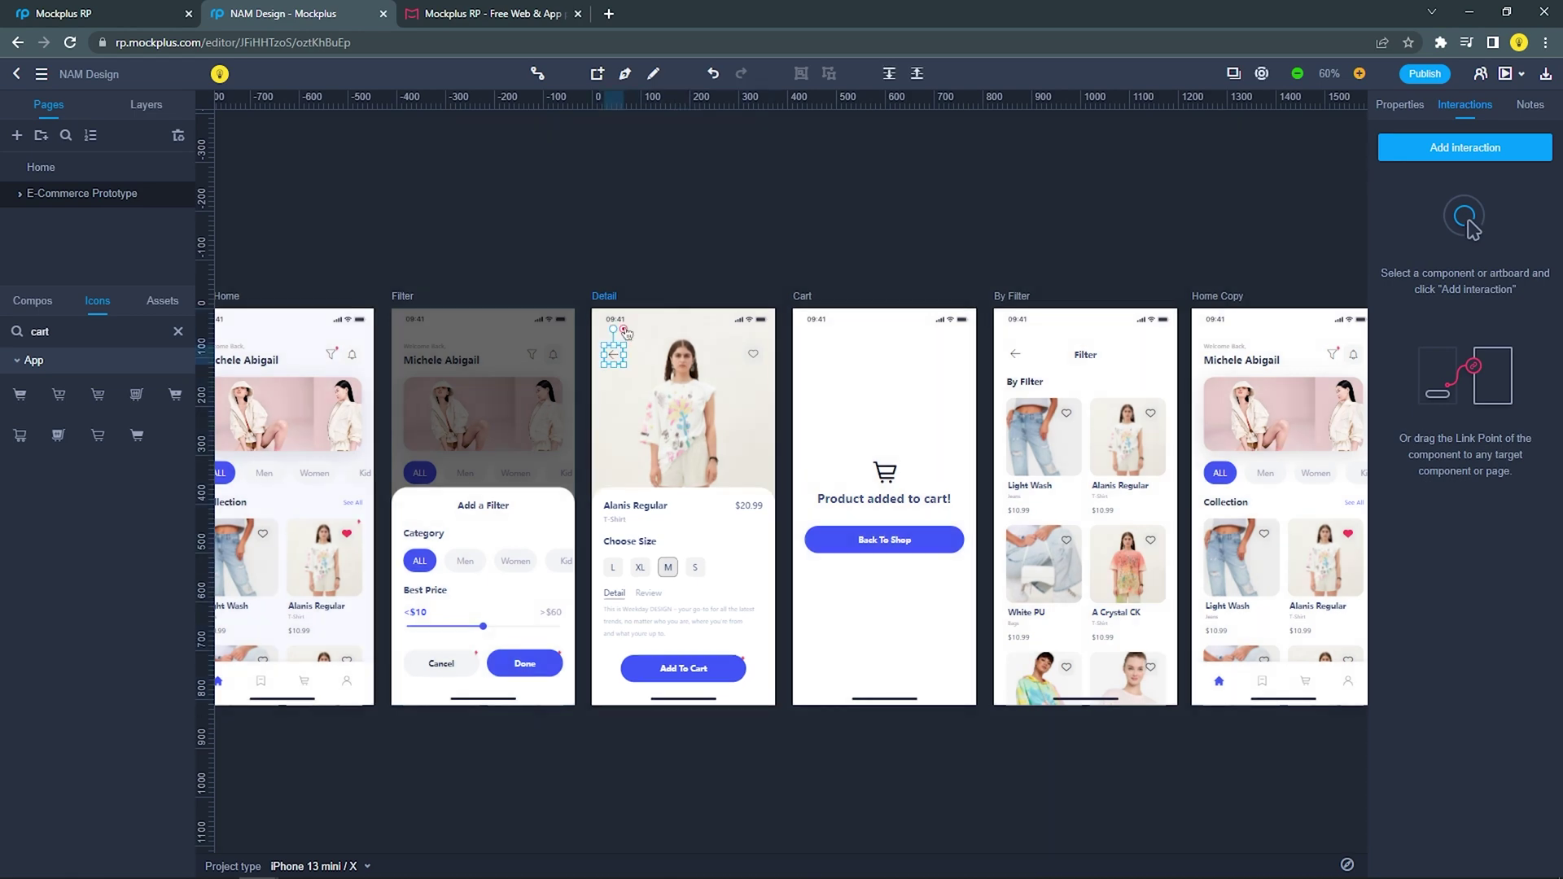
pyautogui.moveTo(690, 307); pyautogui.dragTo(1224, 295)
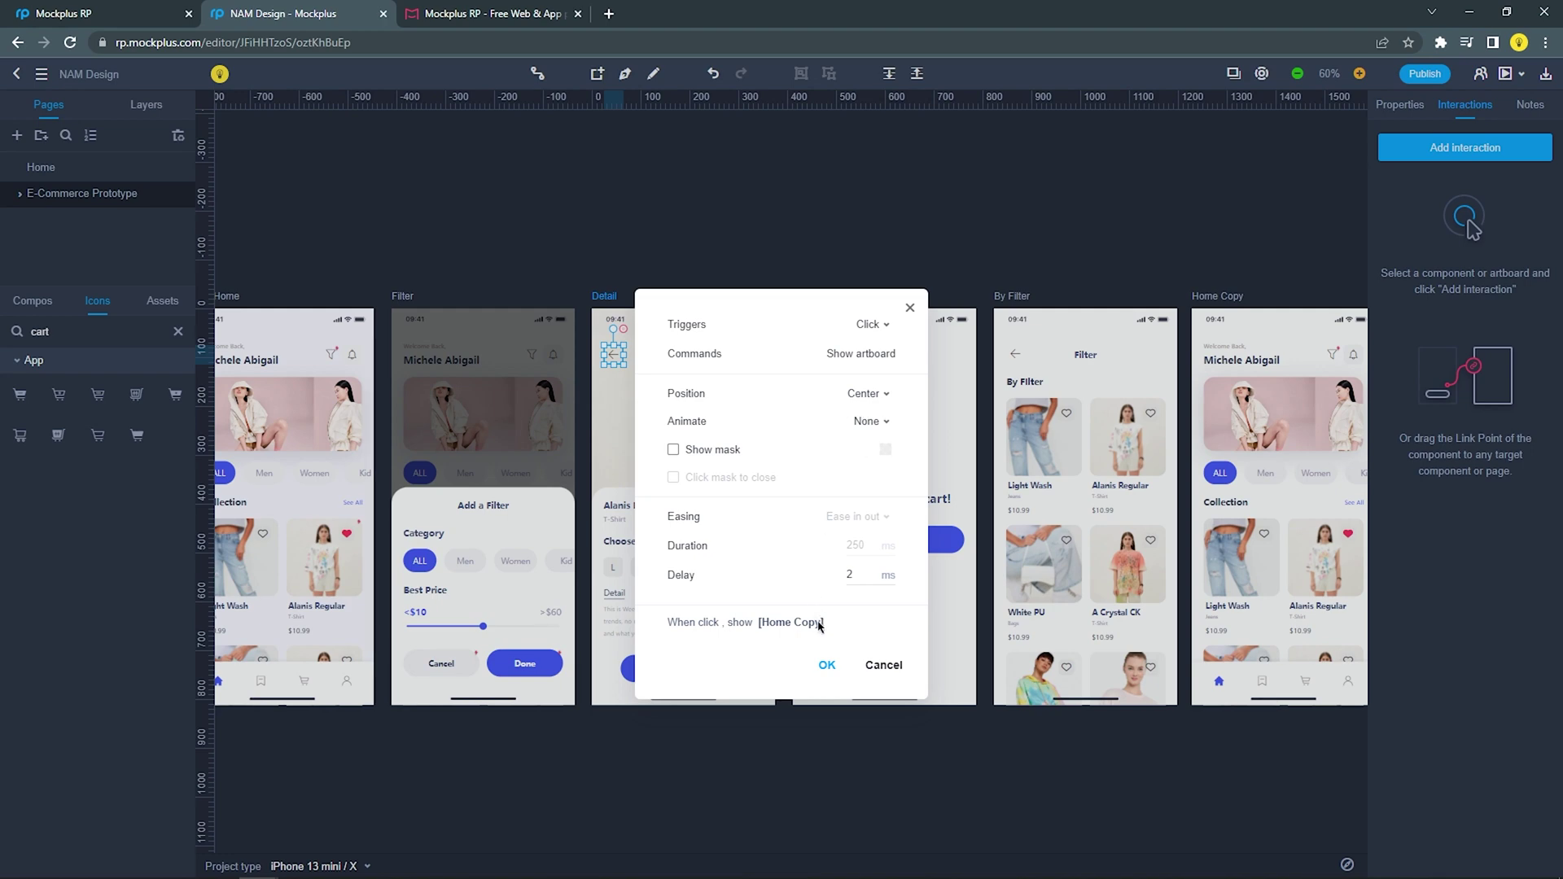
pyautogui.click(826, 665)
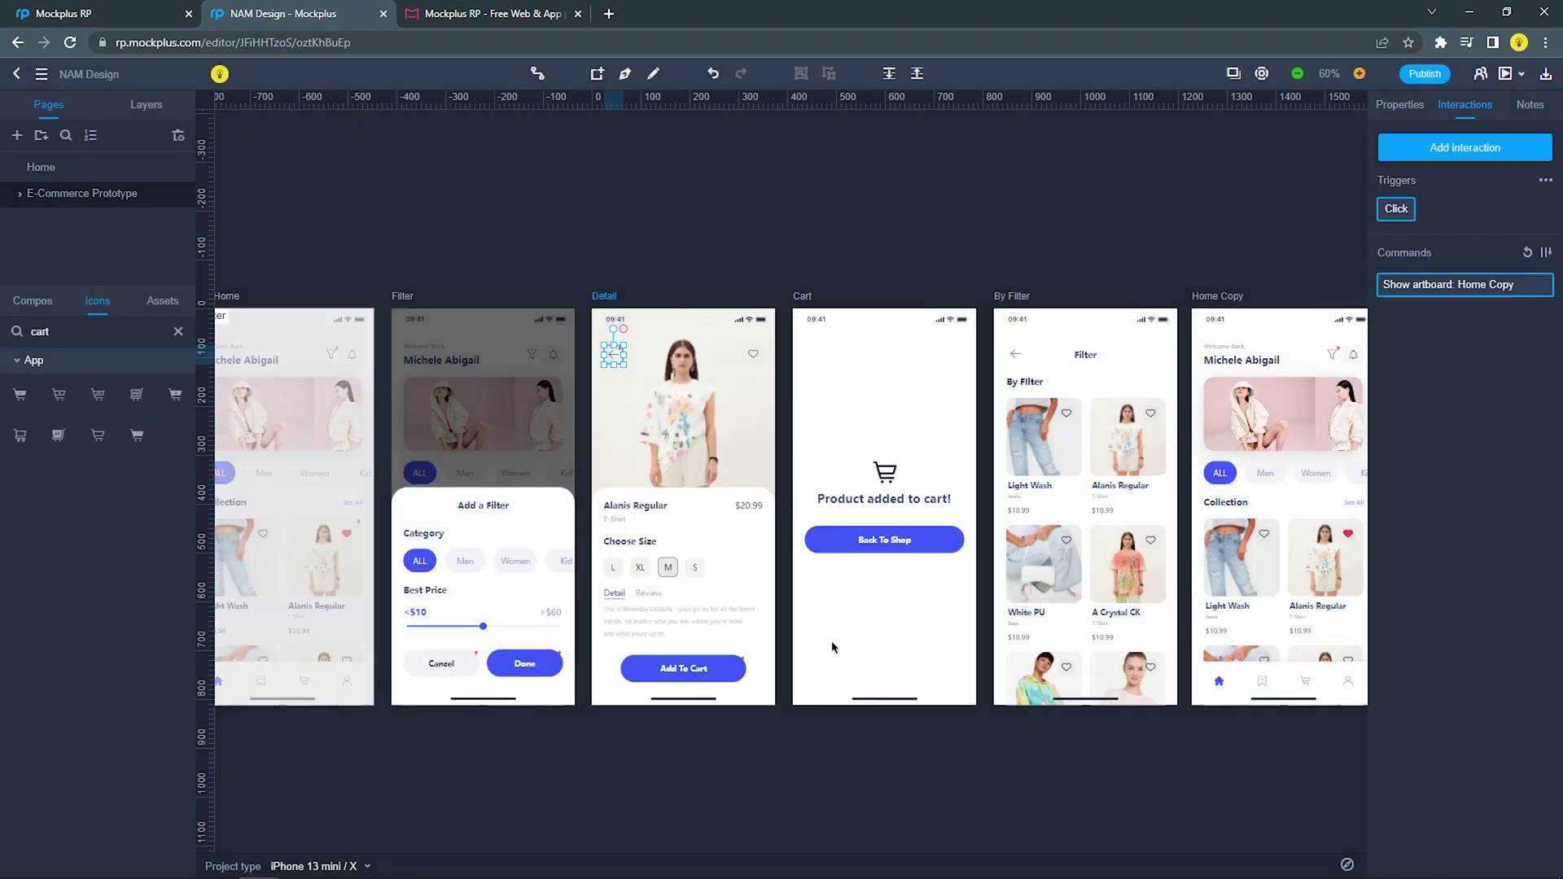
pyautogui.click(833, 230)
# Link the Cart artboard's Back To Shop button to the Home Copy artboard on click, keeping the Center position
pyautogui.click(937, 537)
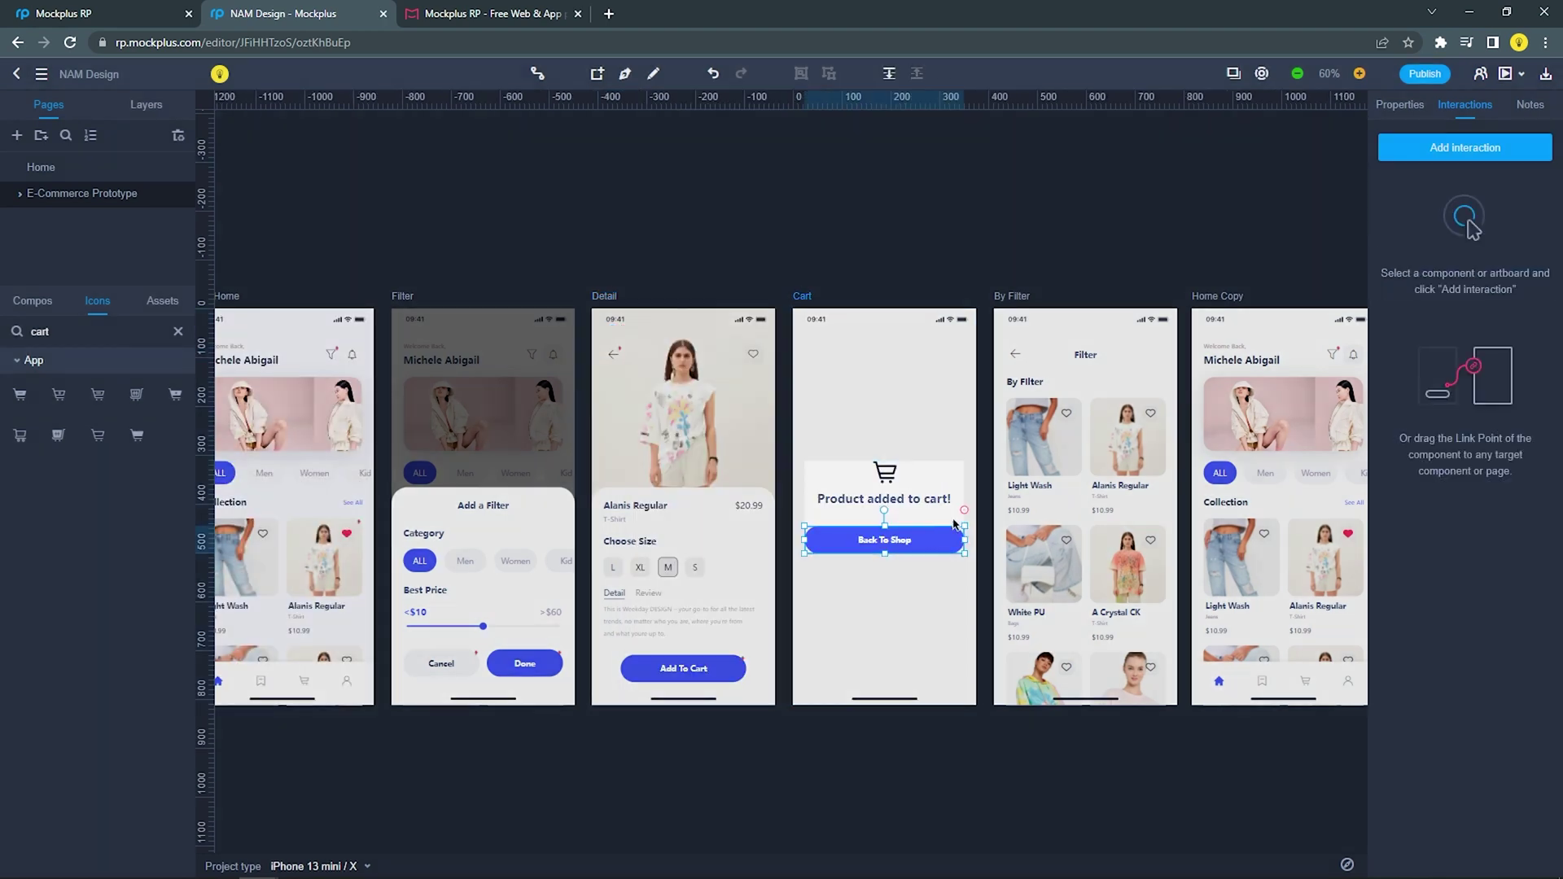
pyautogui.moveTo(965, 513); pyautogui.dragTo(1229, 295)
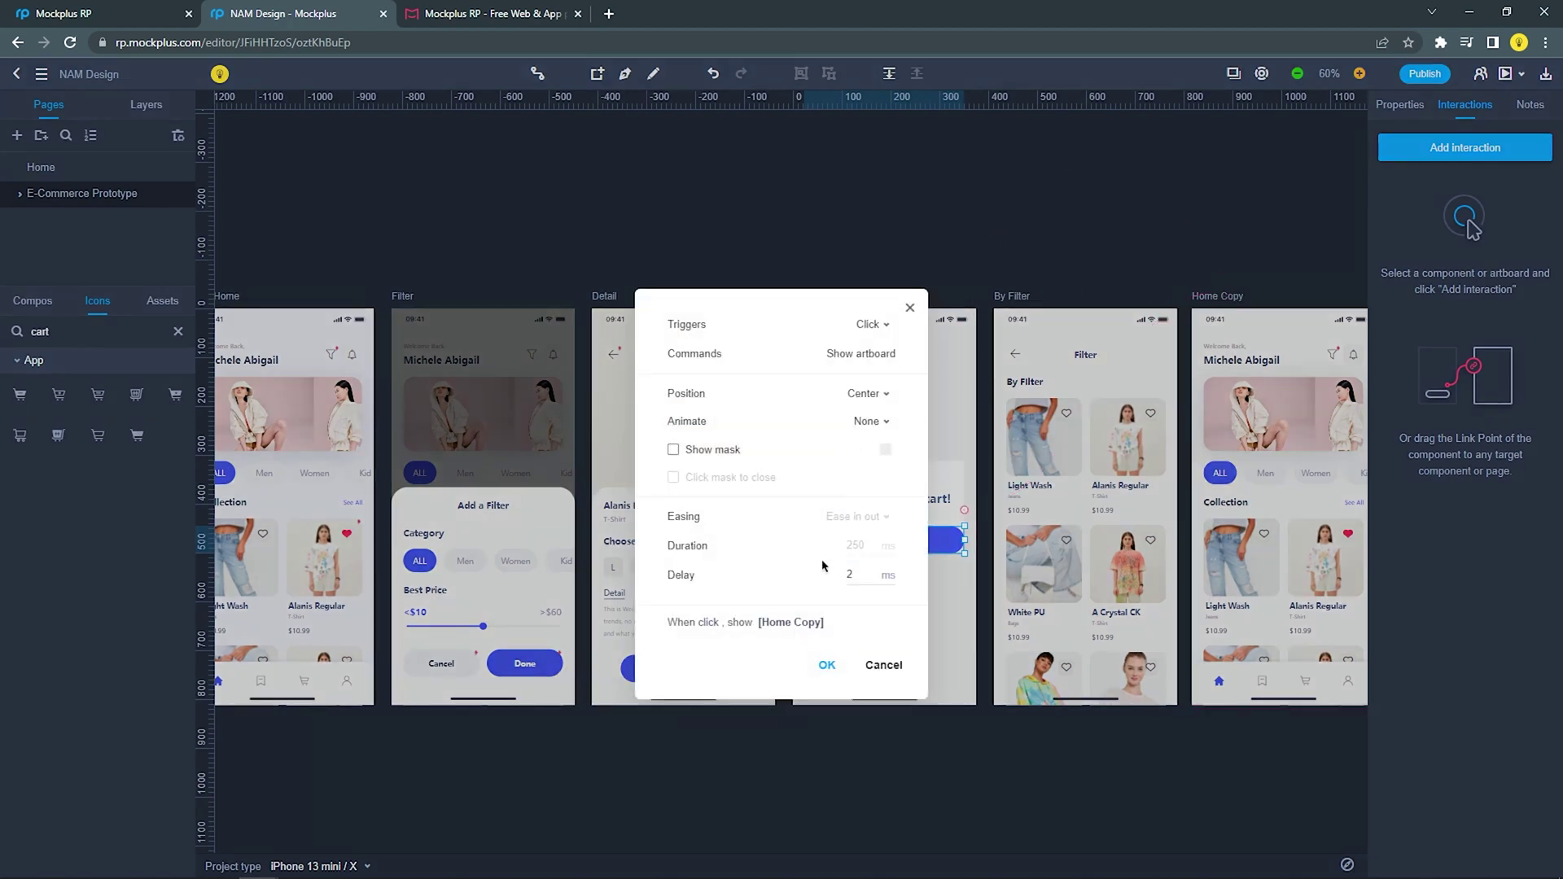
pyautogui.click(828, 665)
pyautogui.click(987, 237)
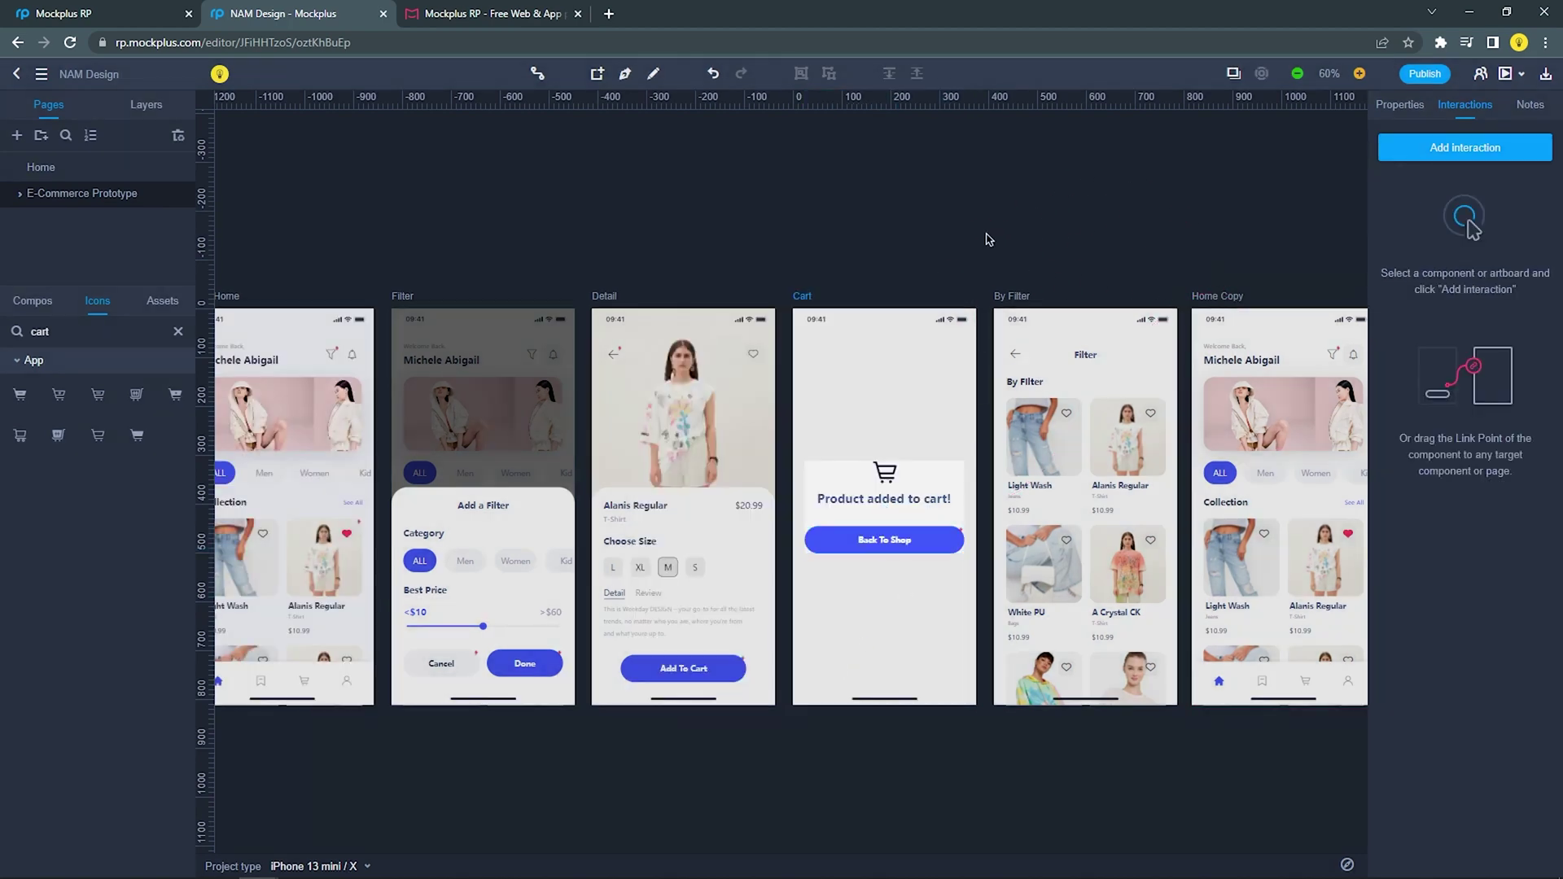
# Link the back arrow on the By Filter artboard to the Home Copy artboard on click, keeping the Center position
pyautogui.click(1015, 357)
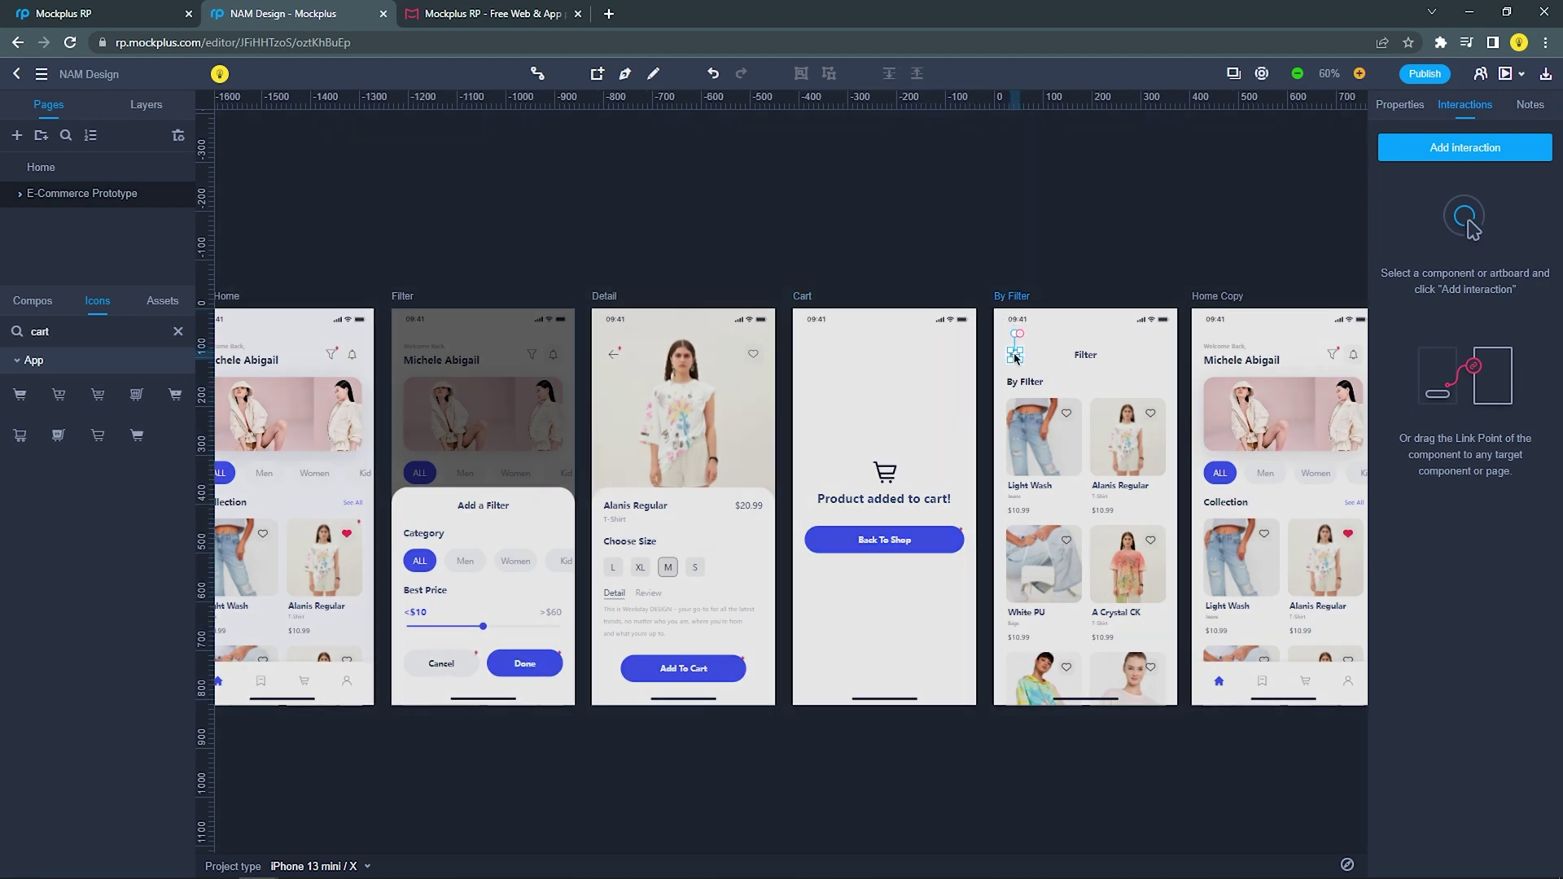
pyautogui.click(1058, 263)
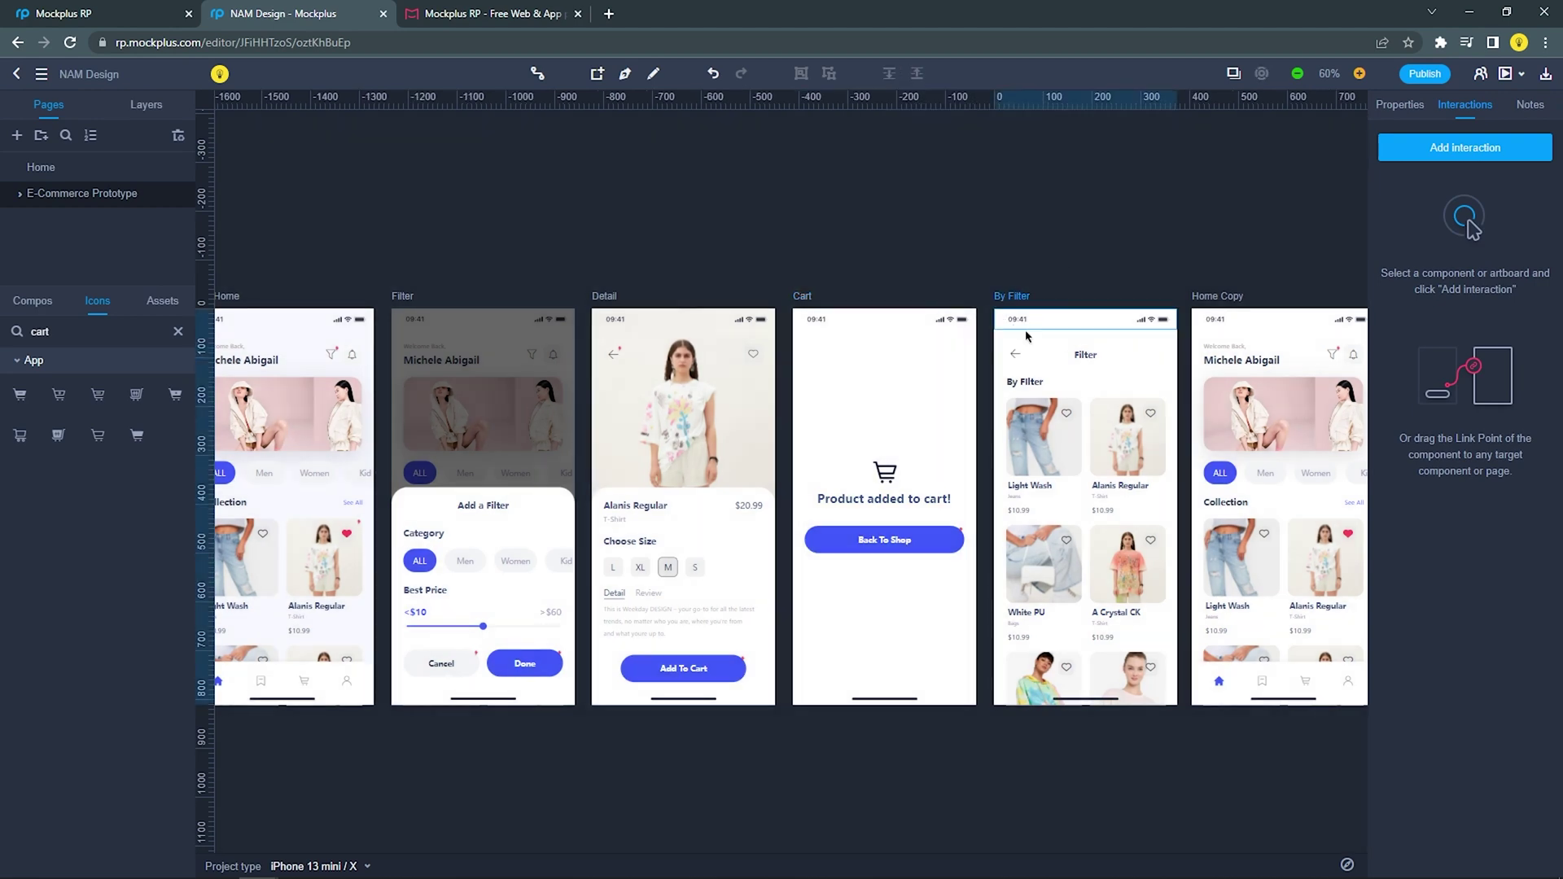
pyautogui.click(1016, 354)
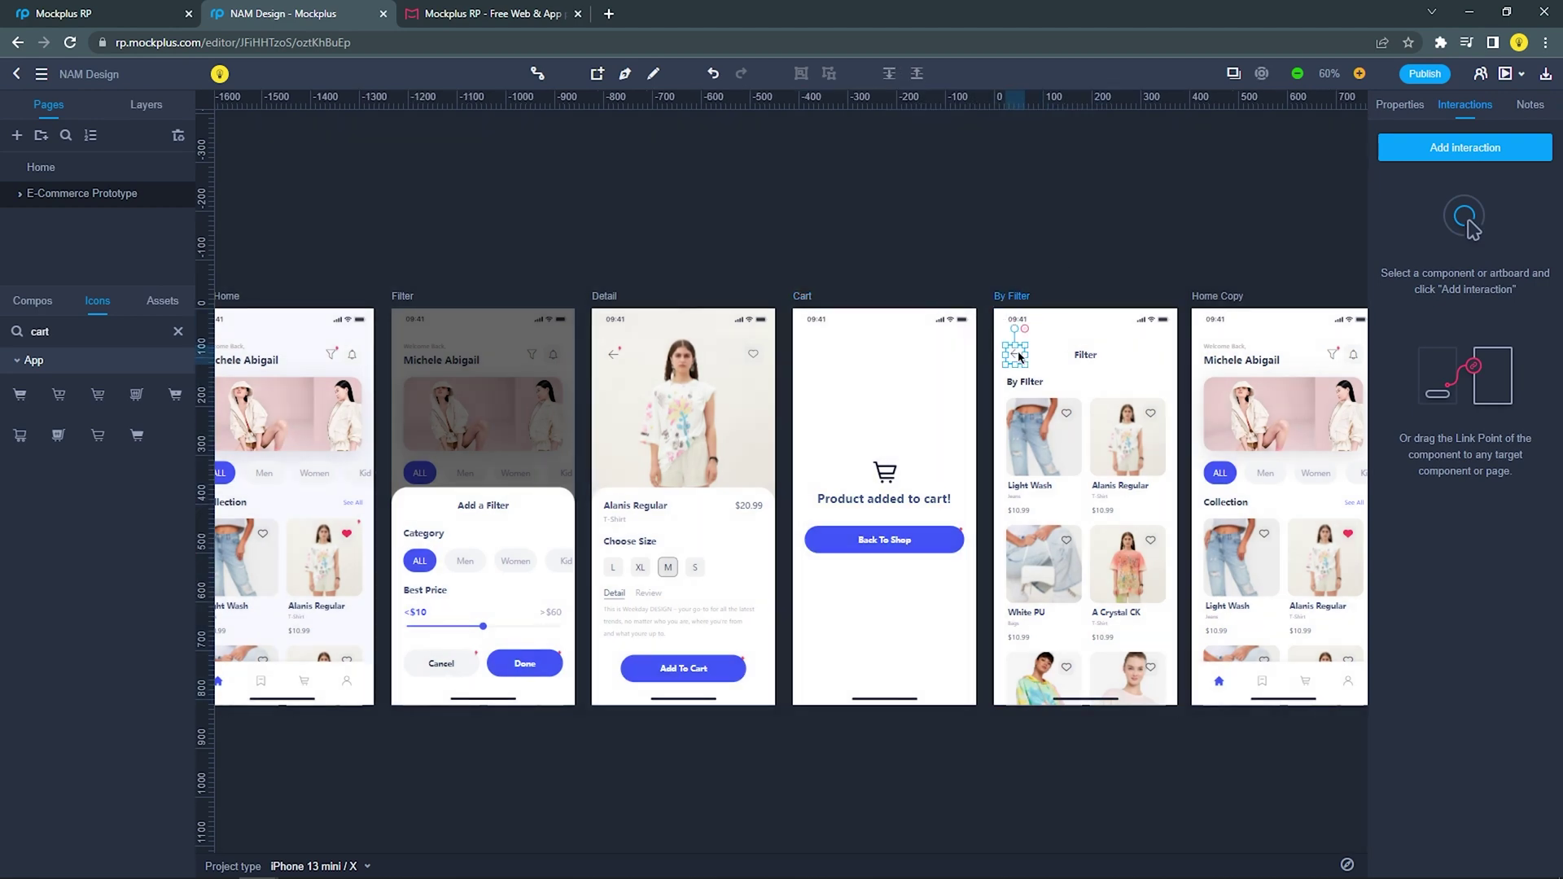
pyautogui.moveTo(1025, 328); pyautogui.dragTo(1200, 295)
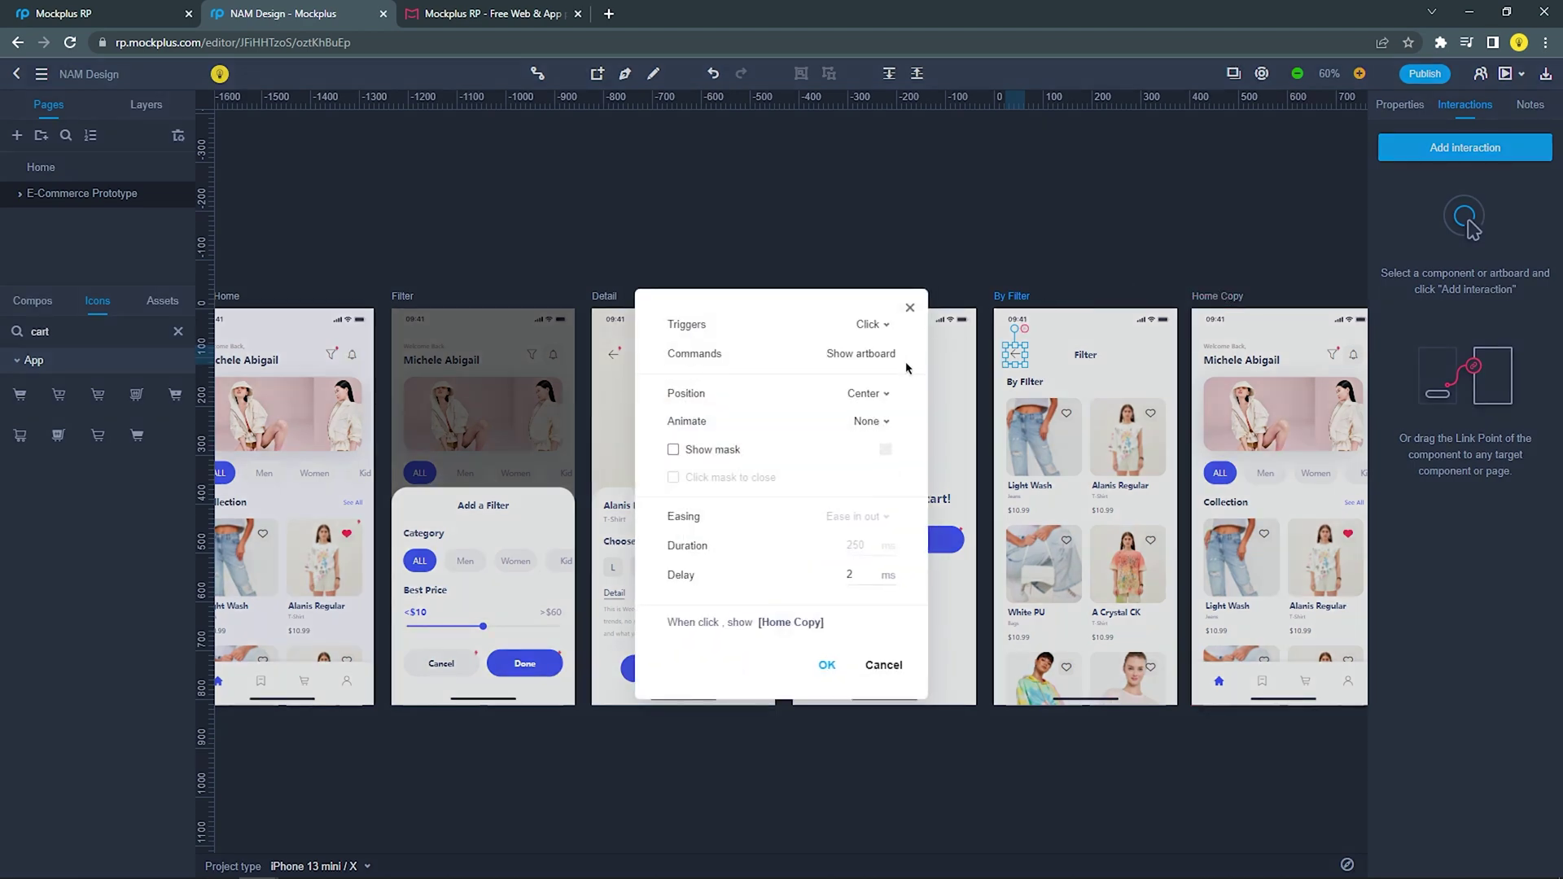
pyautogui.click(827, 665)
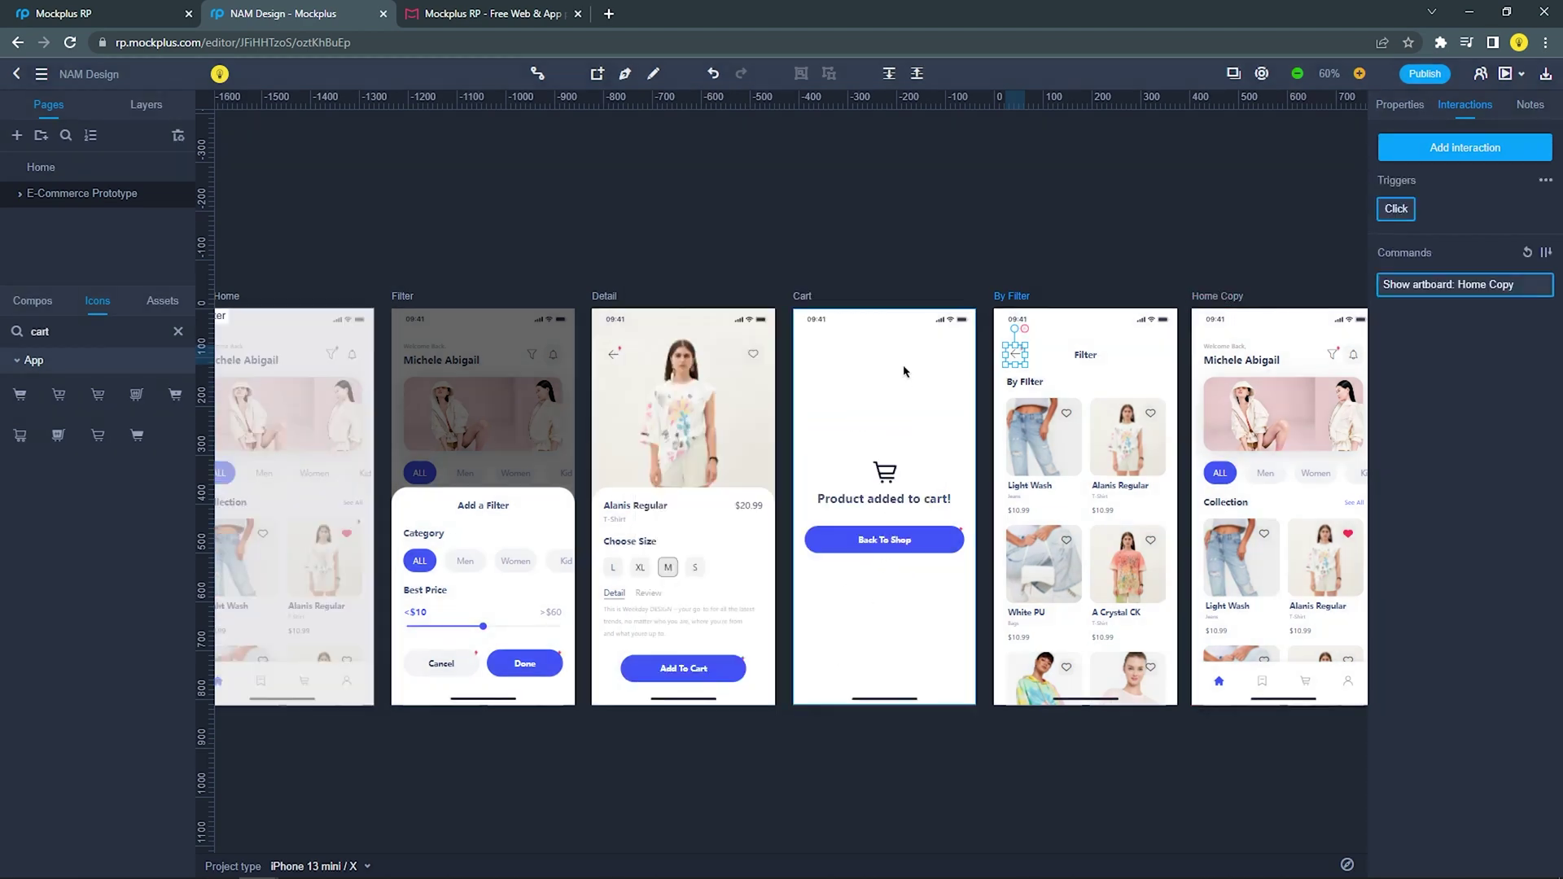
pyautogui.click(878, 235)
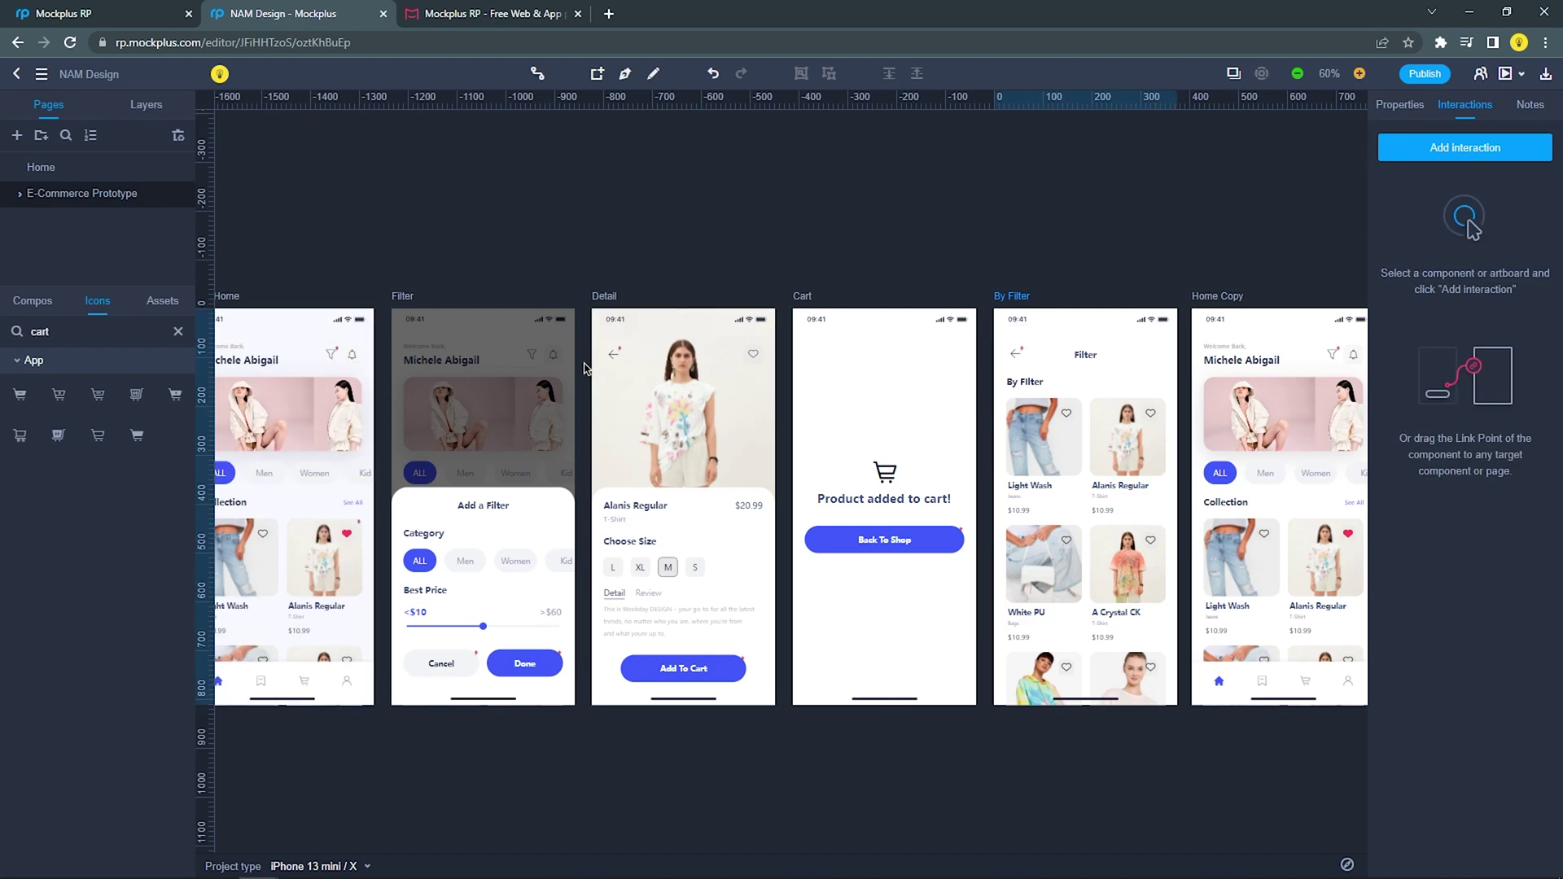
# Duplicate the Light Icon inside the Detail artboard's Like Button Bold group and rename the copy "Bold Icon"
pyautogui.scroll(5, 717, 350)
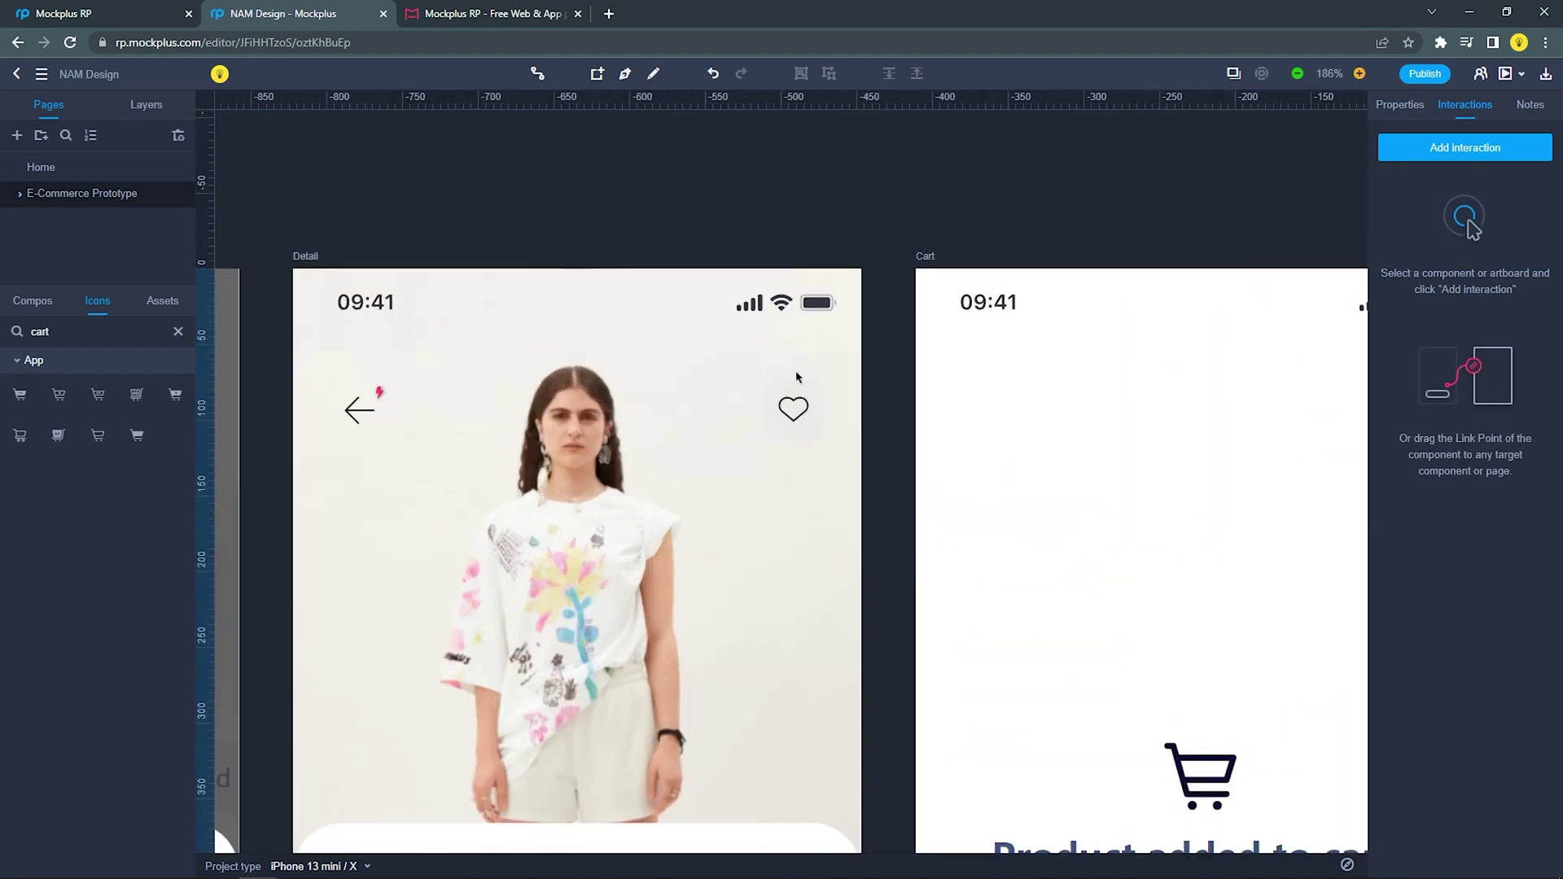
pyautogui.click(801, 424)
pyautogui.scroll(1, 794, 456)
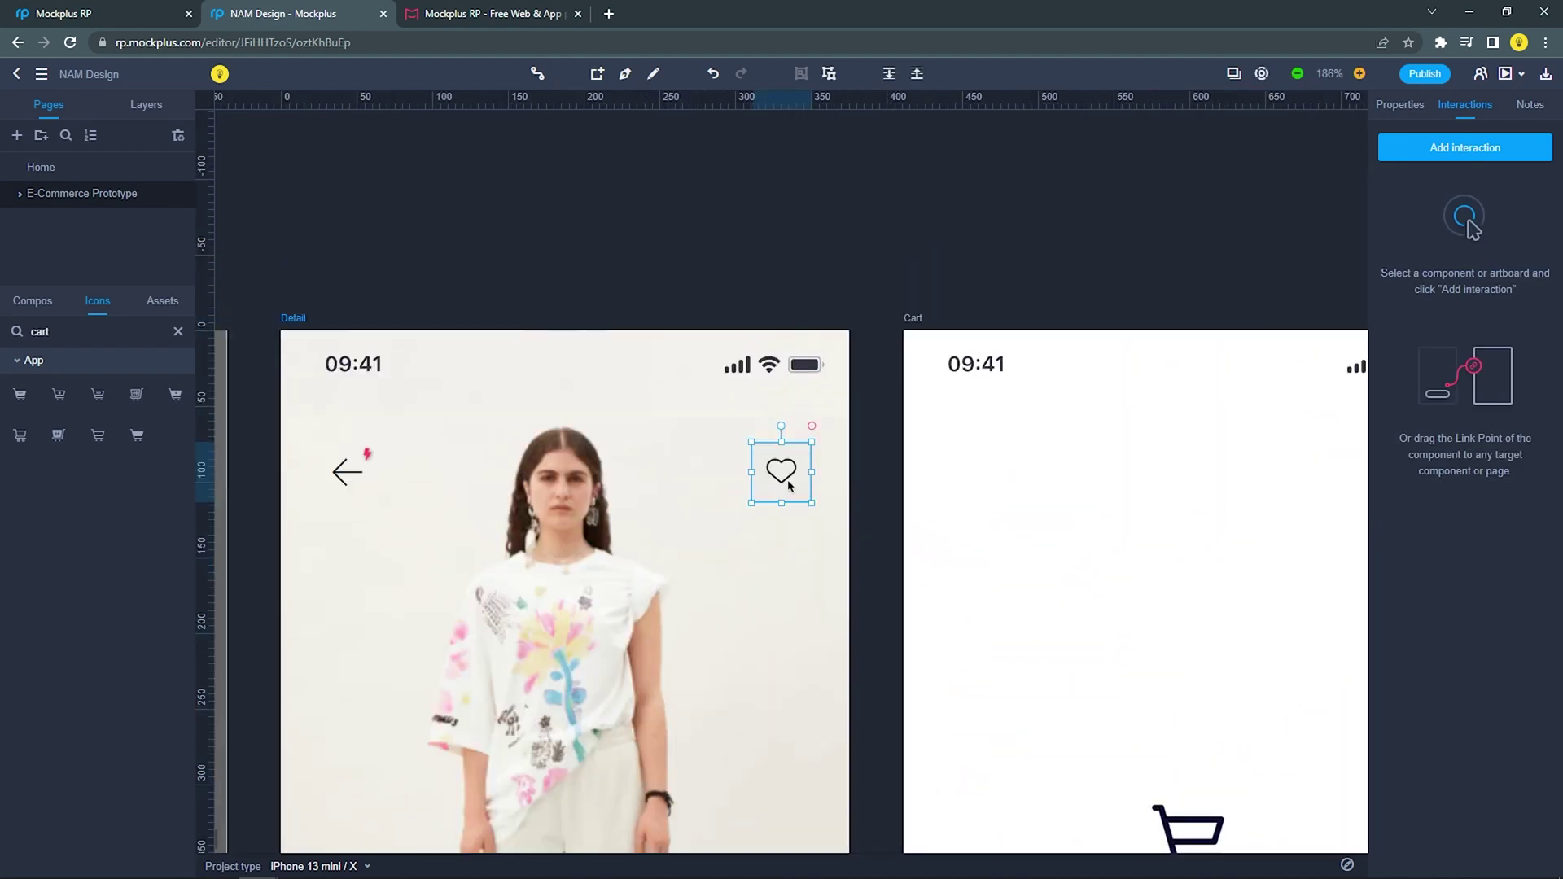
pyautogui.click(401, 213)
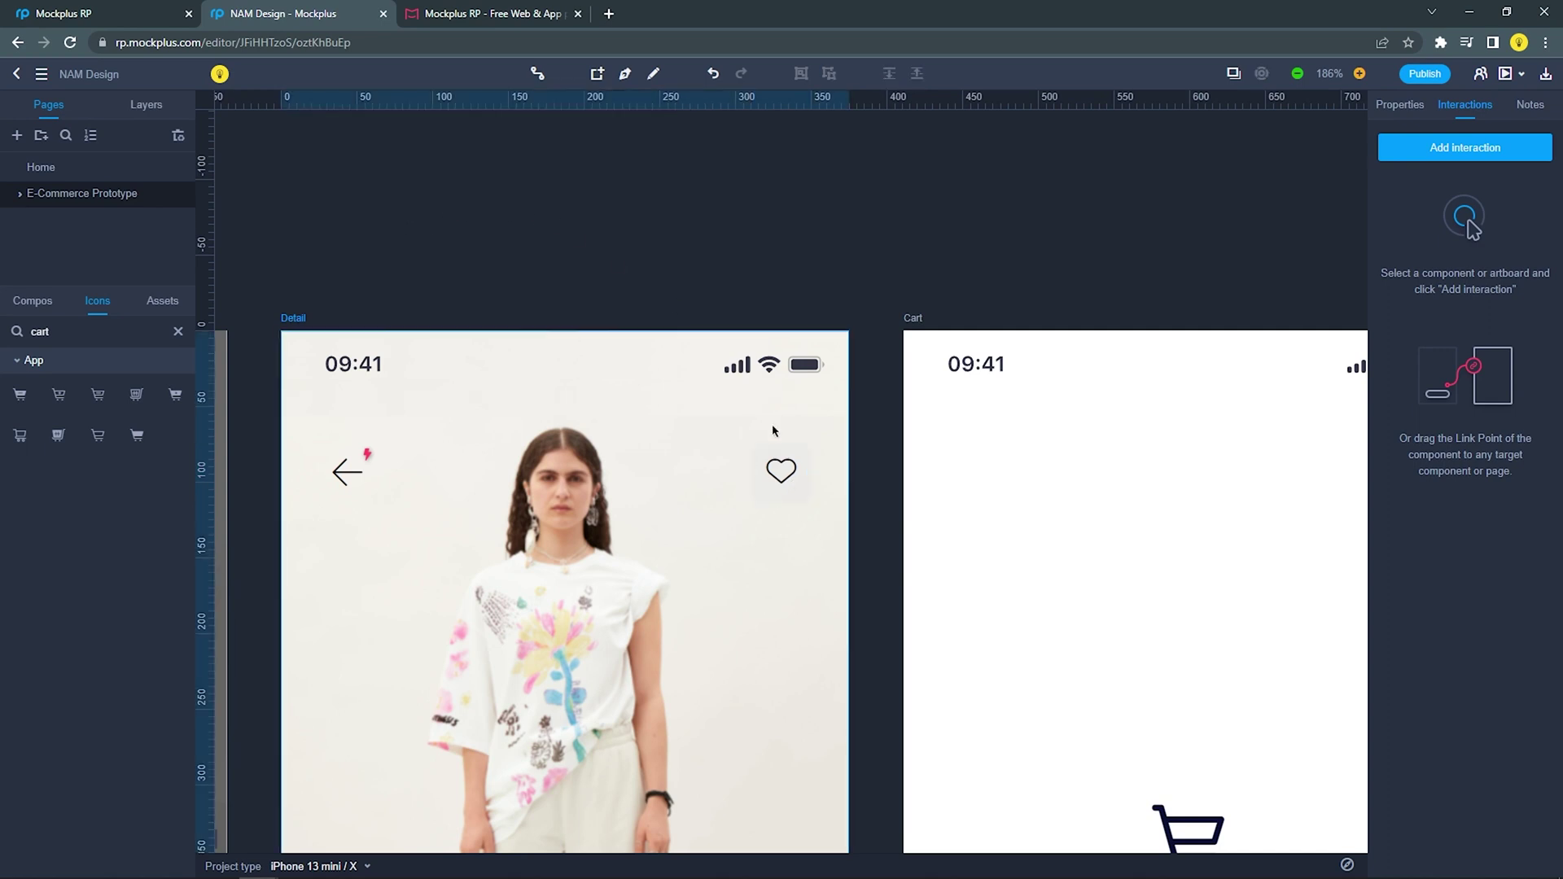
pyautogui.click(781, 470)
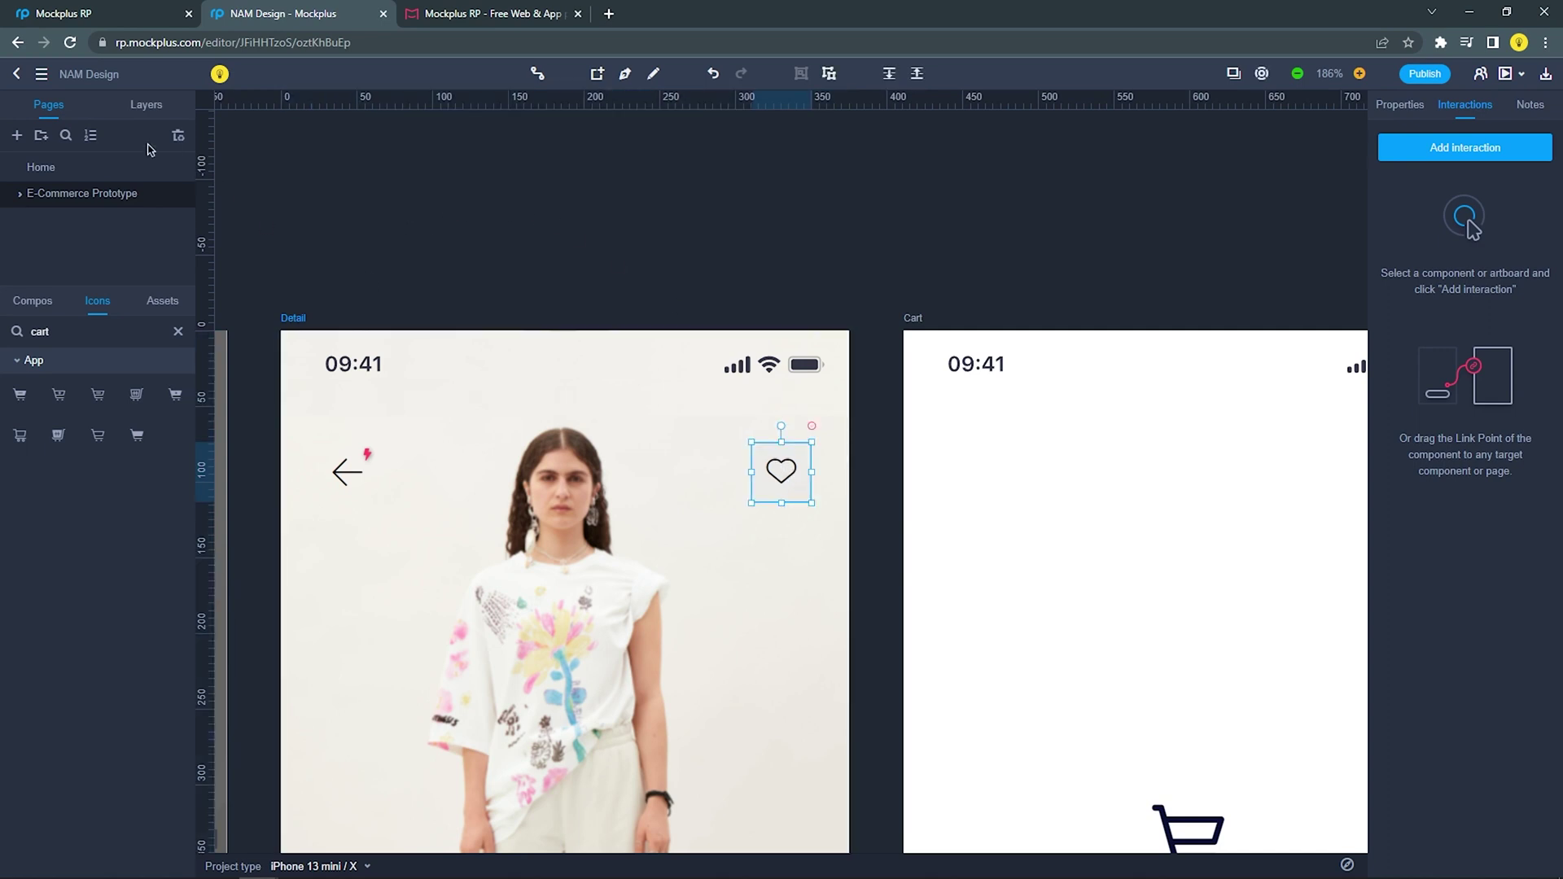
pyautogui.click(146, 105)
pyautogui.scroll(-2, 104, 205)
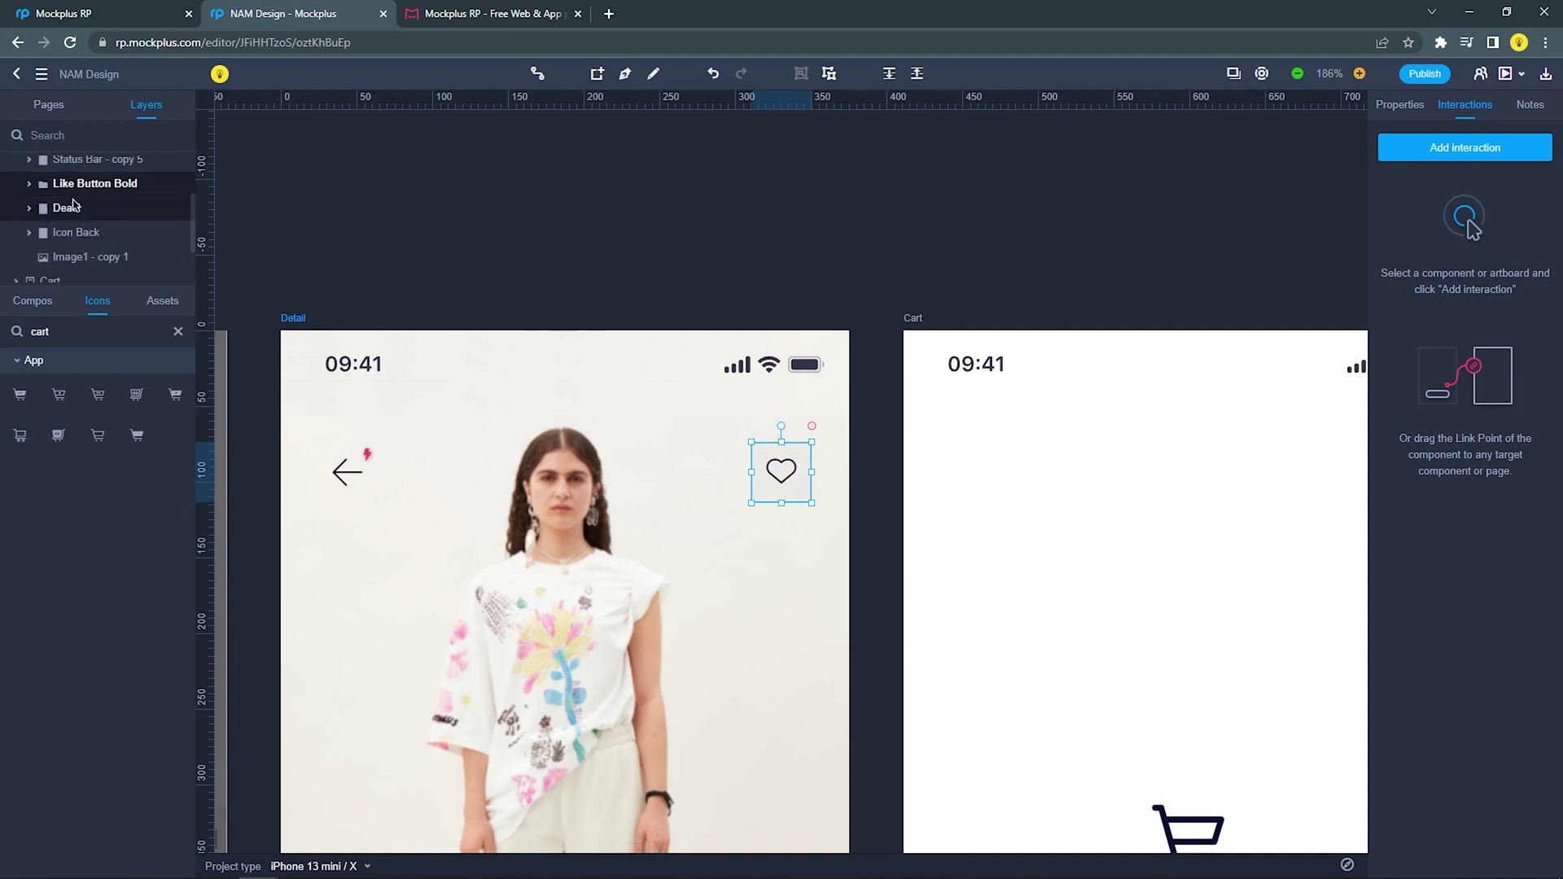
pyautogui.click(105, 211)
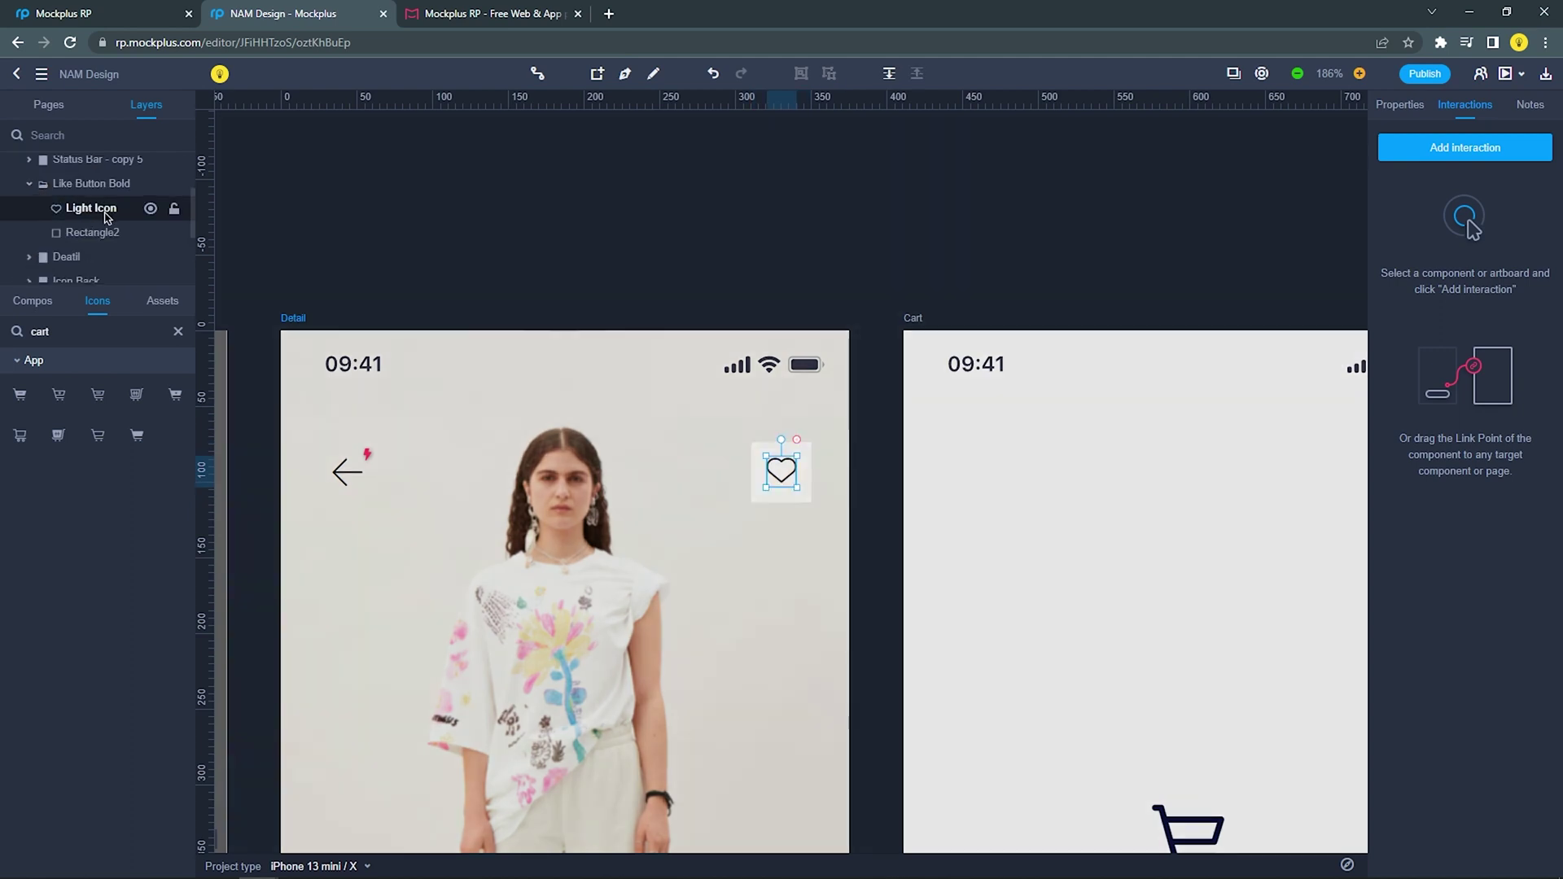
pyautogui.hotkey('ctrl', 'd')
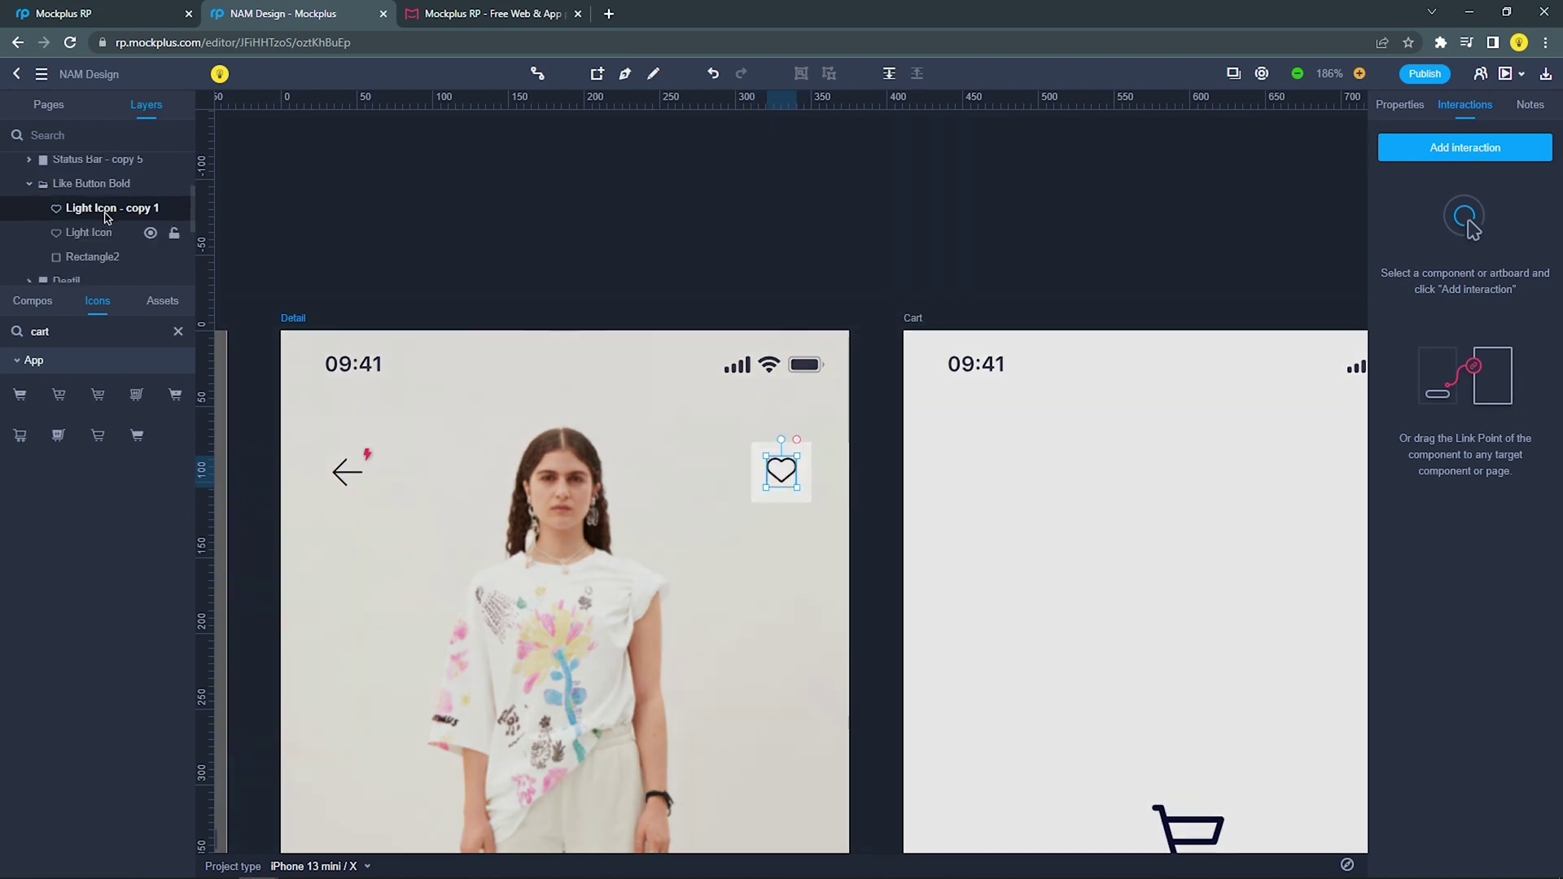
pyautogui.doubleClick(106, 212)
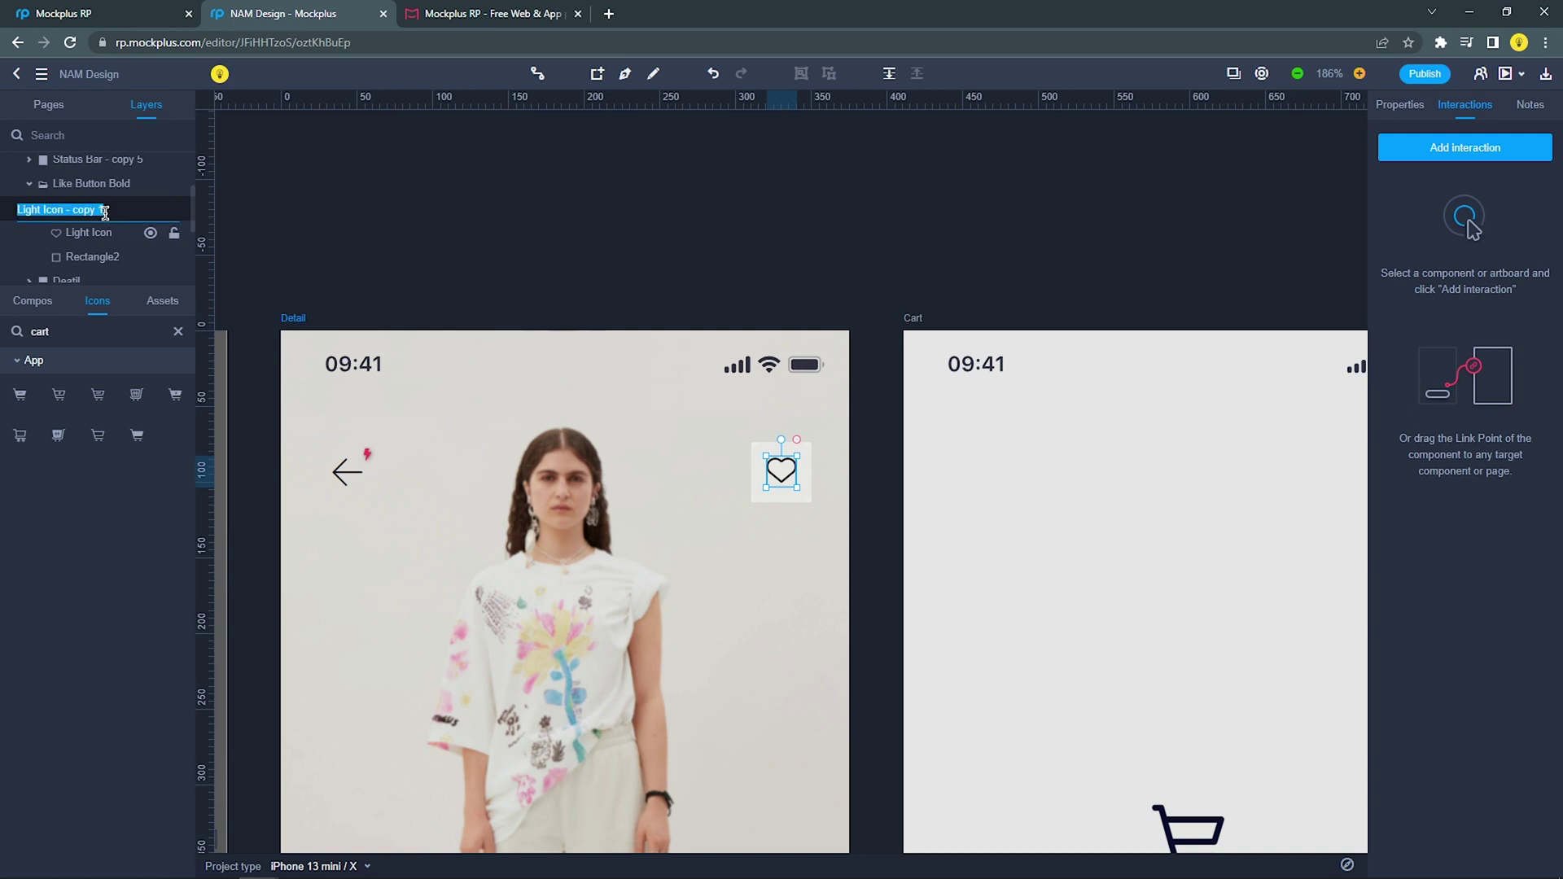
pyautogui.write('Bold Icon')
pyautogui.press('Return')
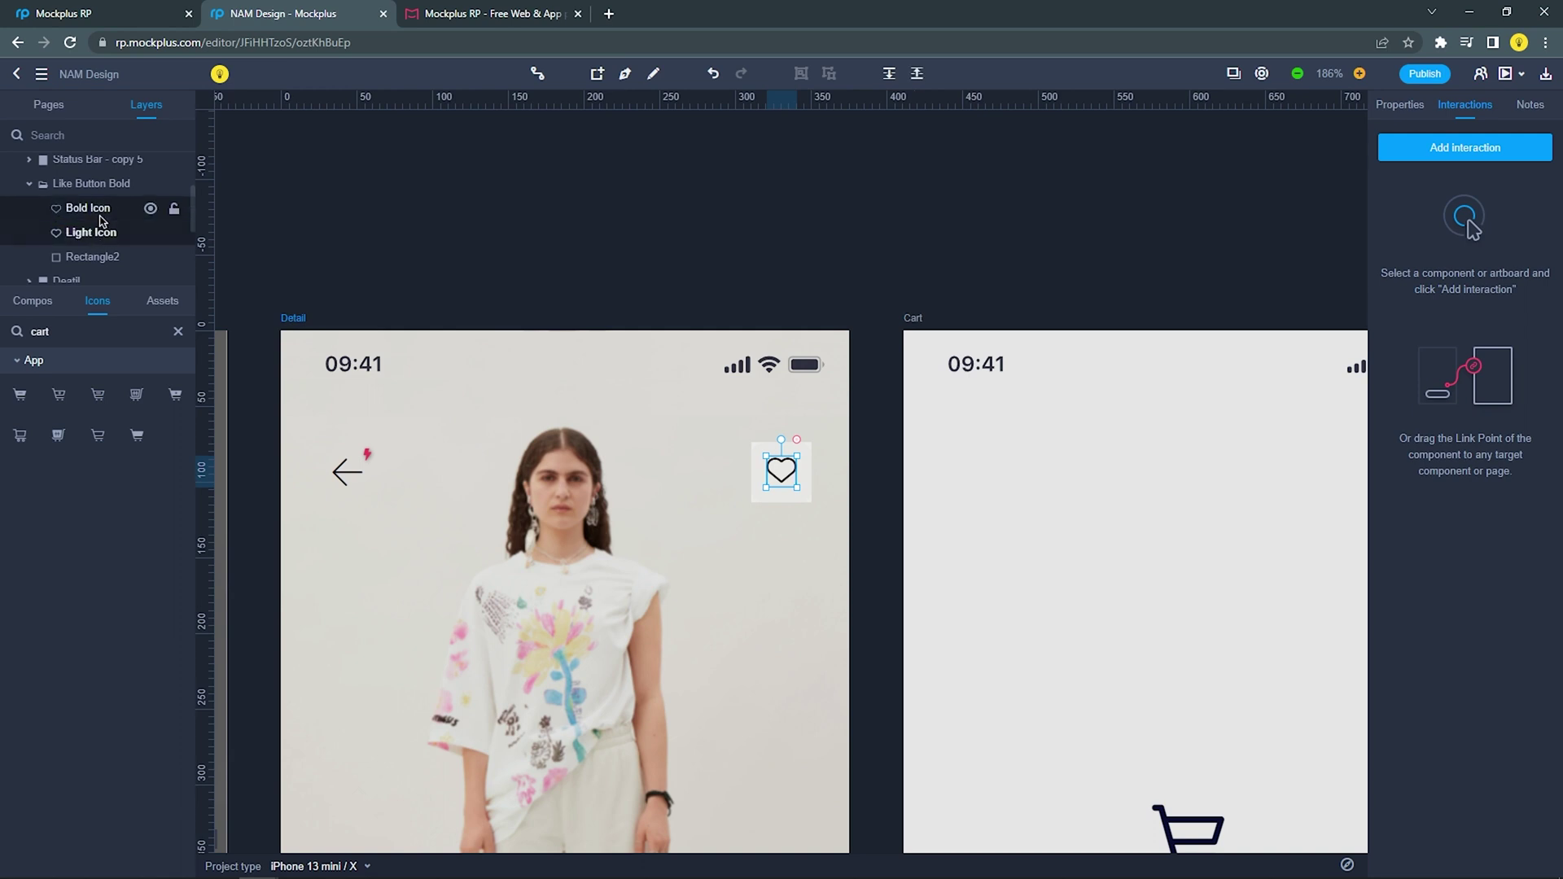
# Search the icon library for "heart" and replace the Bold Icon with the solid heart from the Social category
pyautogui.click(179, 332)
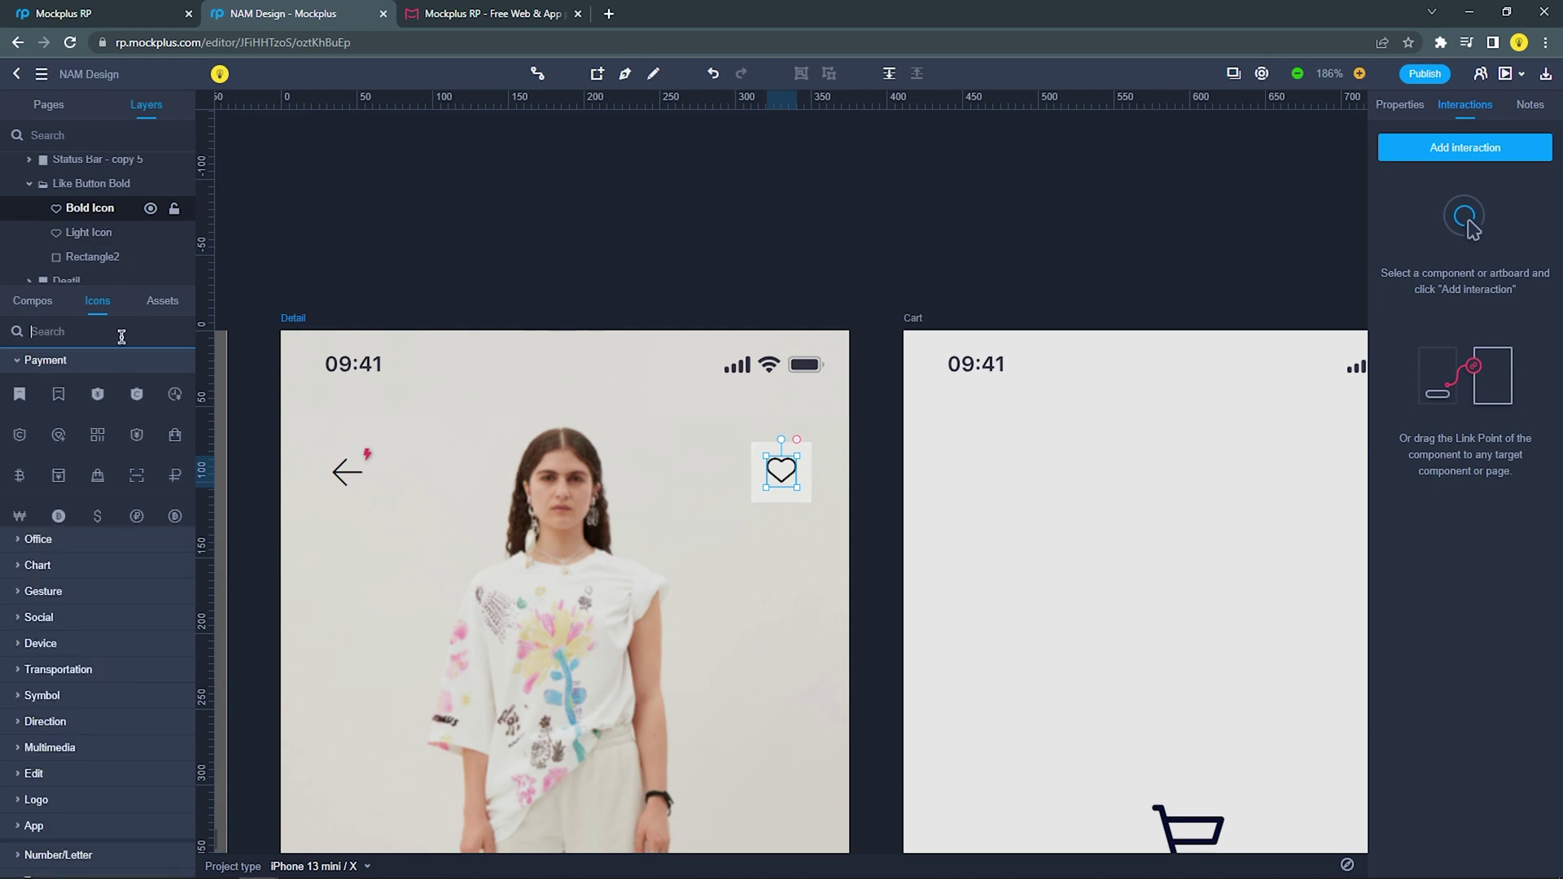
pyautogui.click(121, 334)
pyautogui.write('heart')
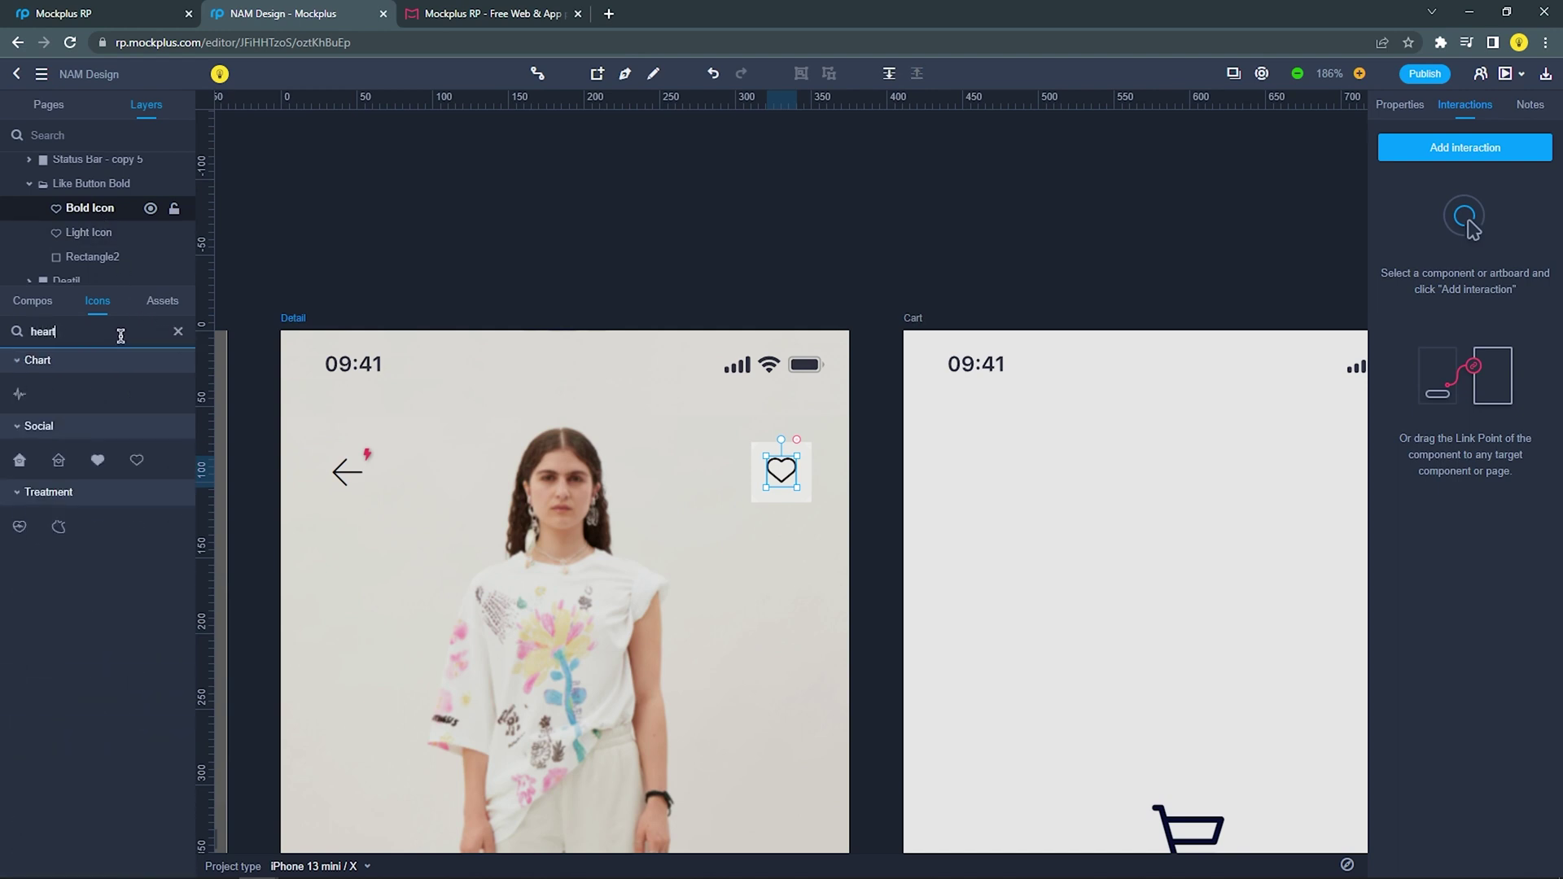
pyautogui.click(100, 456)
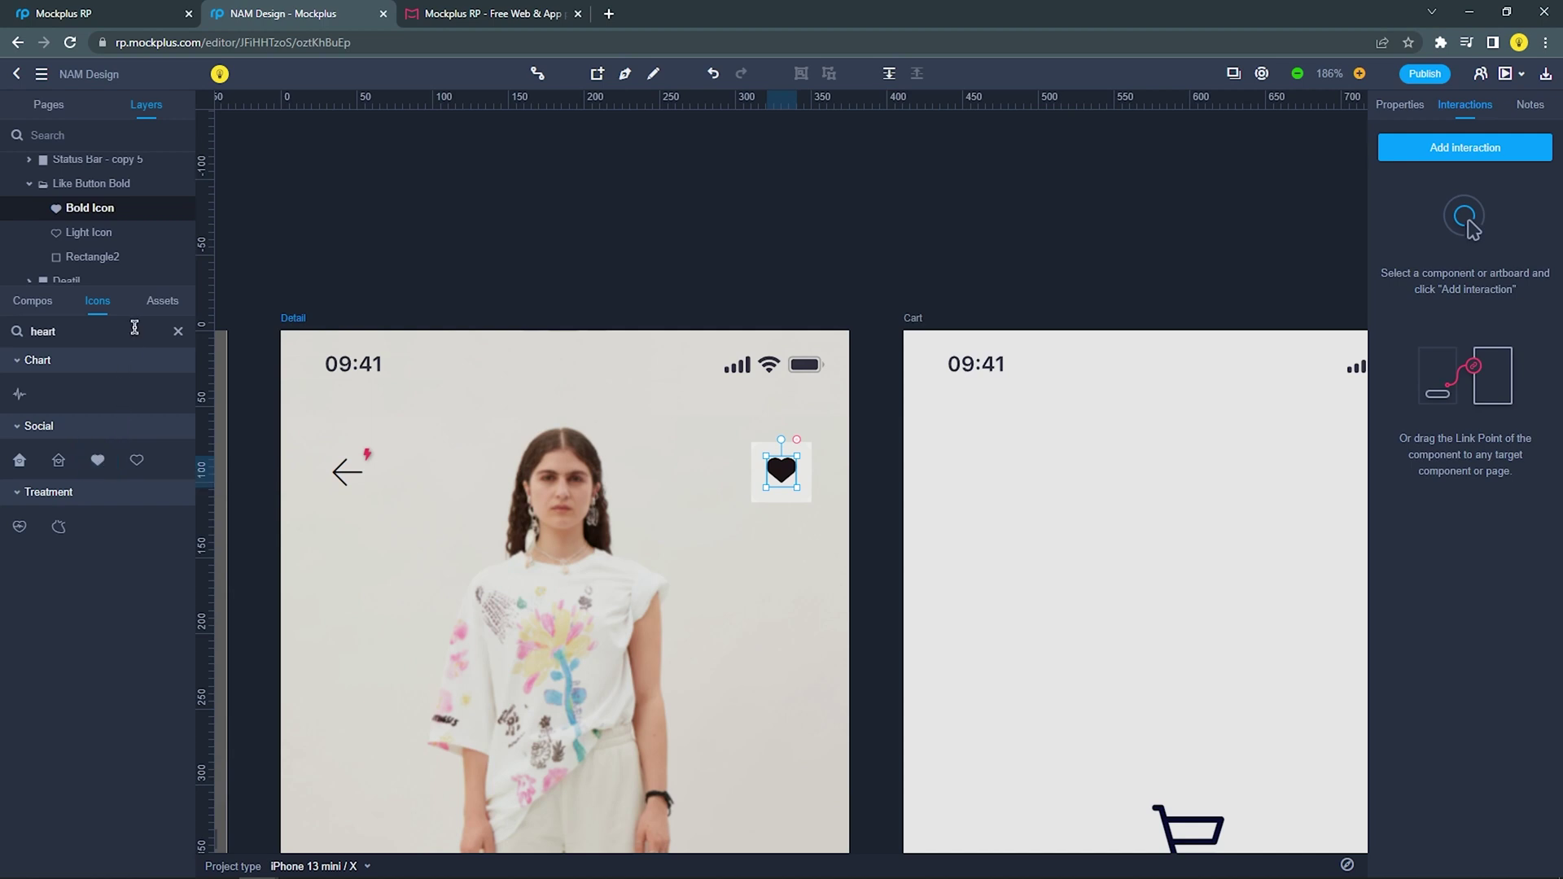
# Set the Bold Icon's color to the pink-red #FF3955
pyautogui.click(1386, 110)
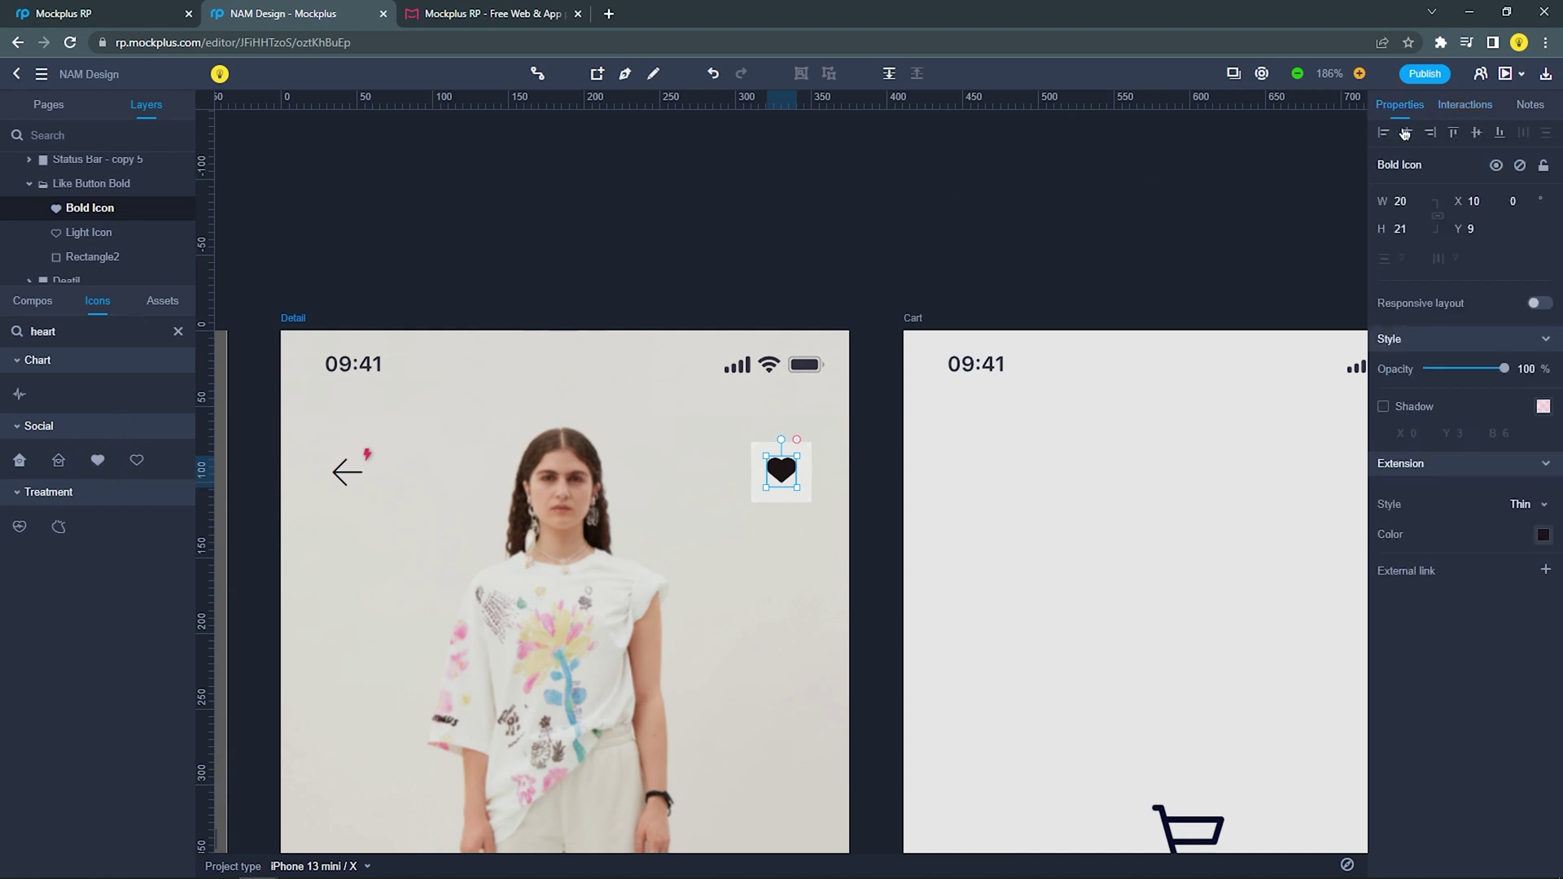
pyautogui.click(1530, 541)
pyautogui.click(1347, 783)
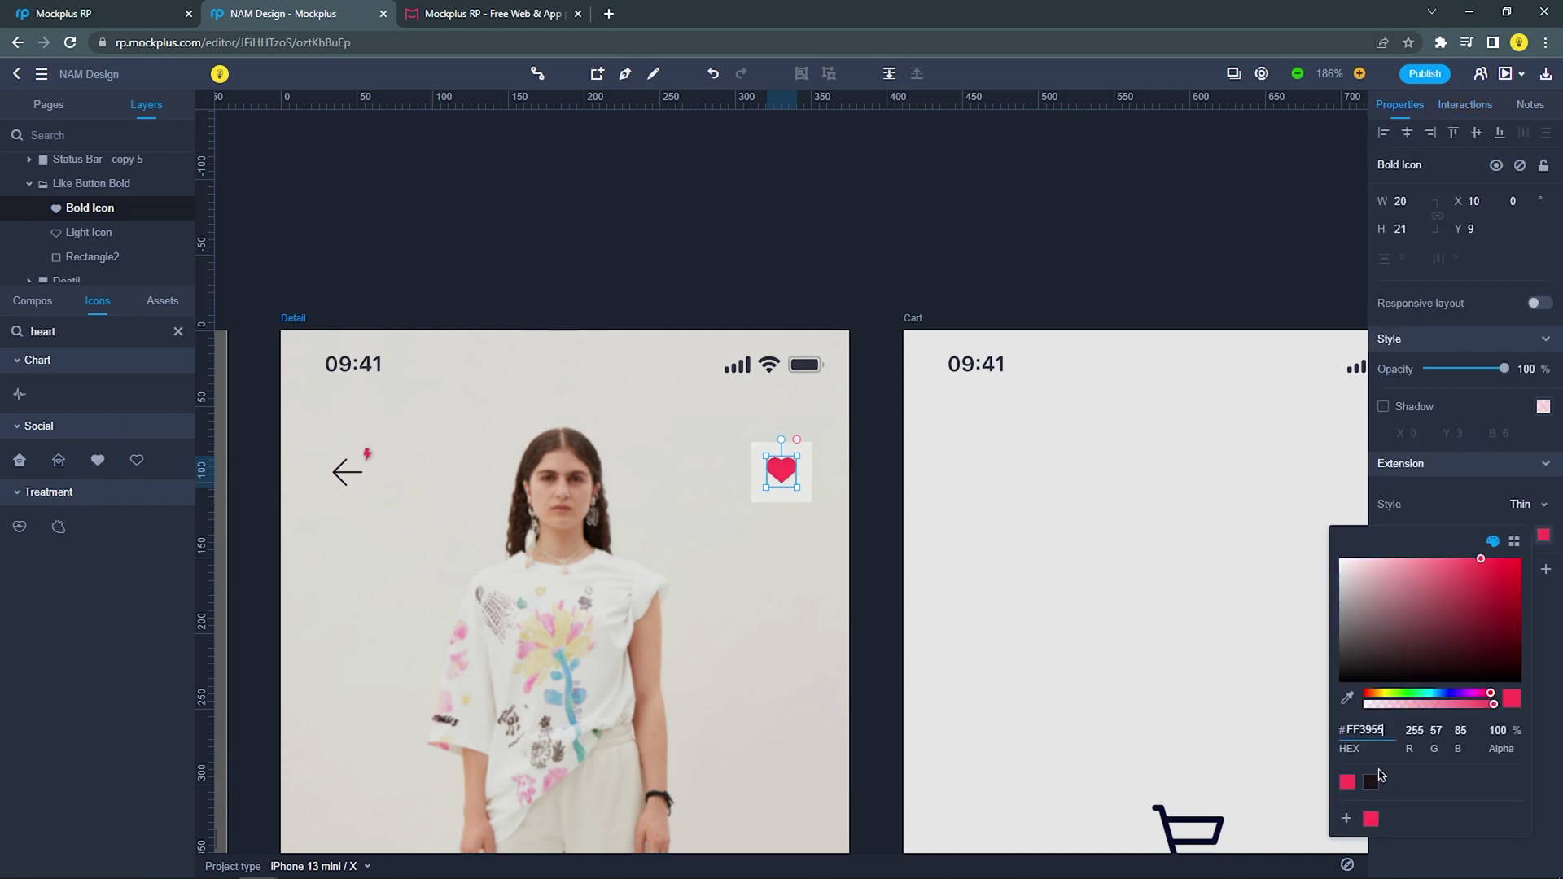
# Move the Light Icon out of the Like Button Bold group directly onto the Detail artboard
pyautogui.click(96, 234)
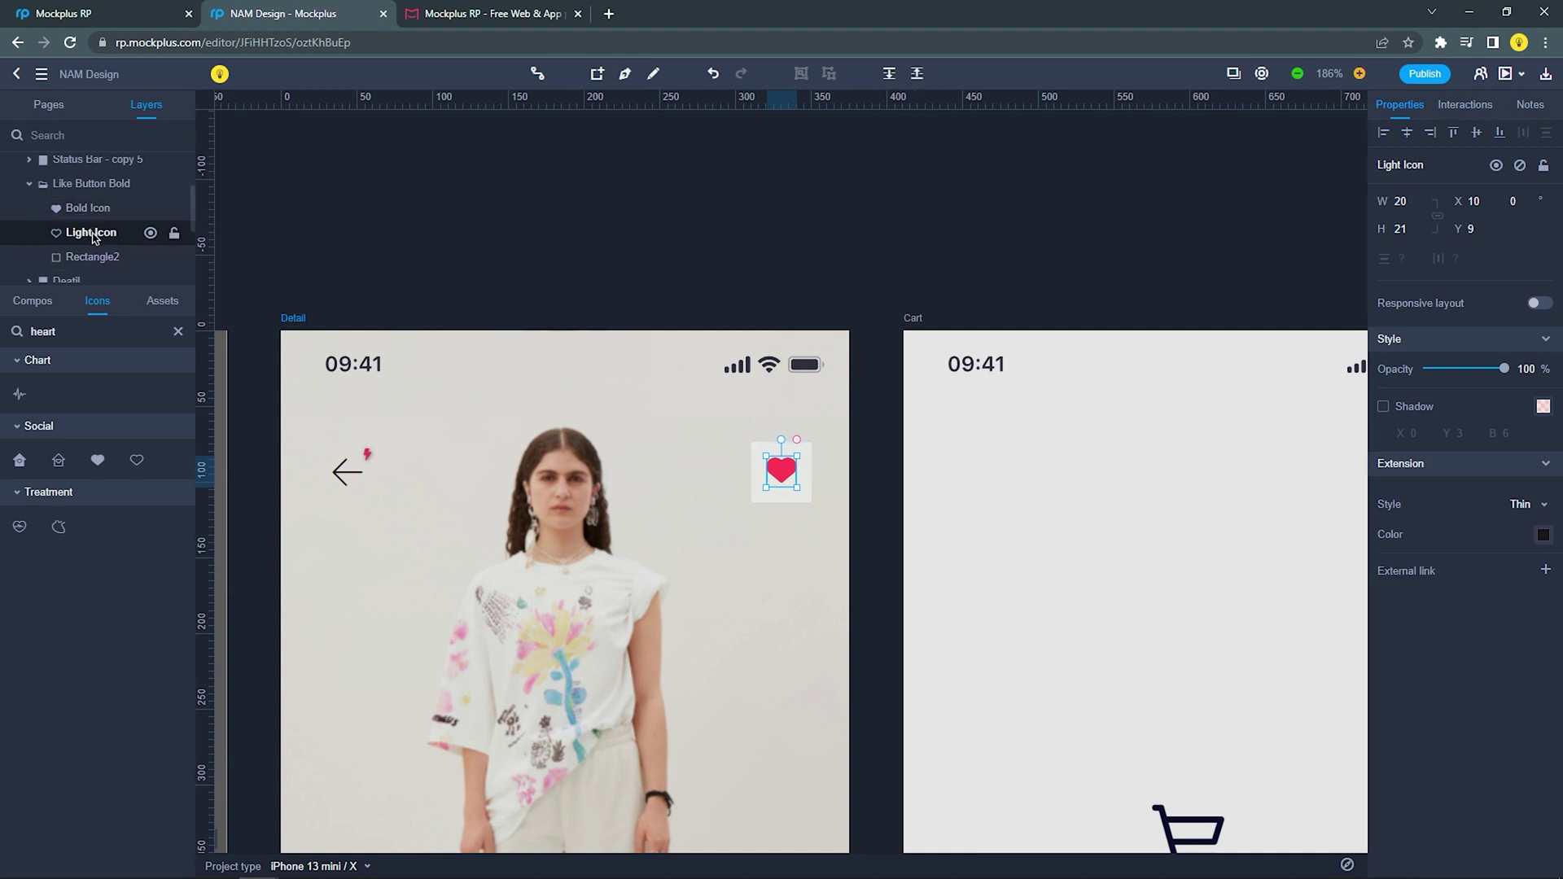
pyautogui.press('Delete')
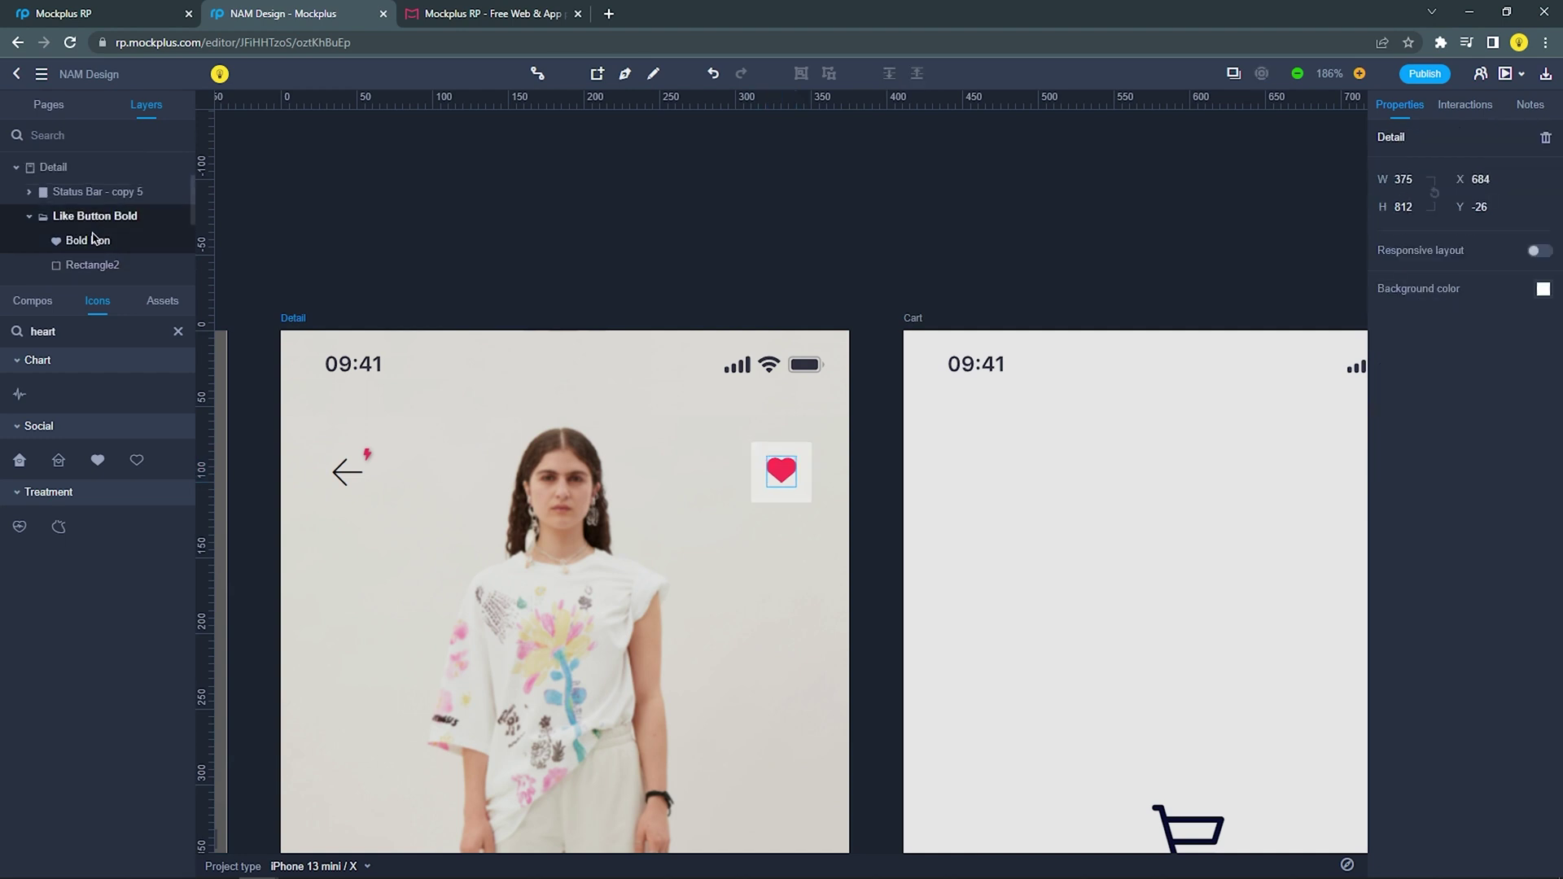
pyautogui.click(31, 218)
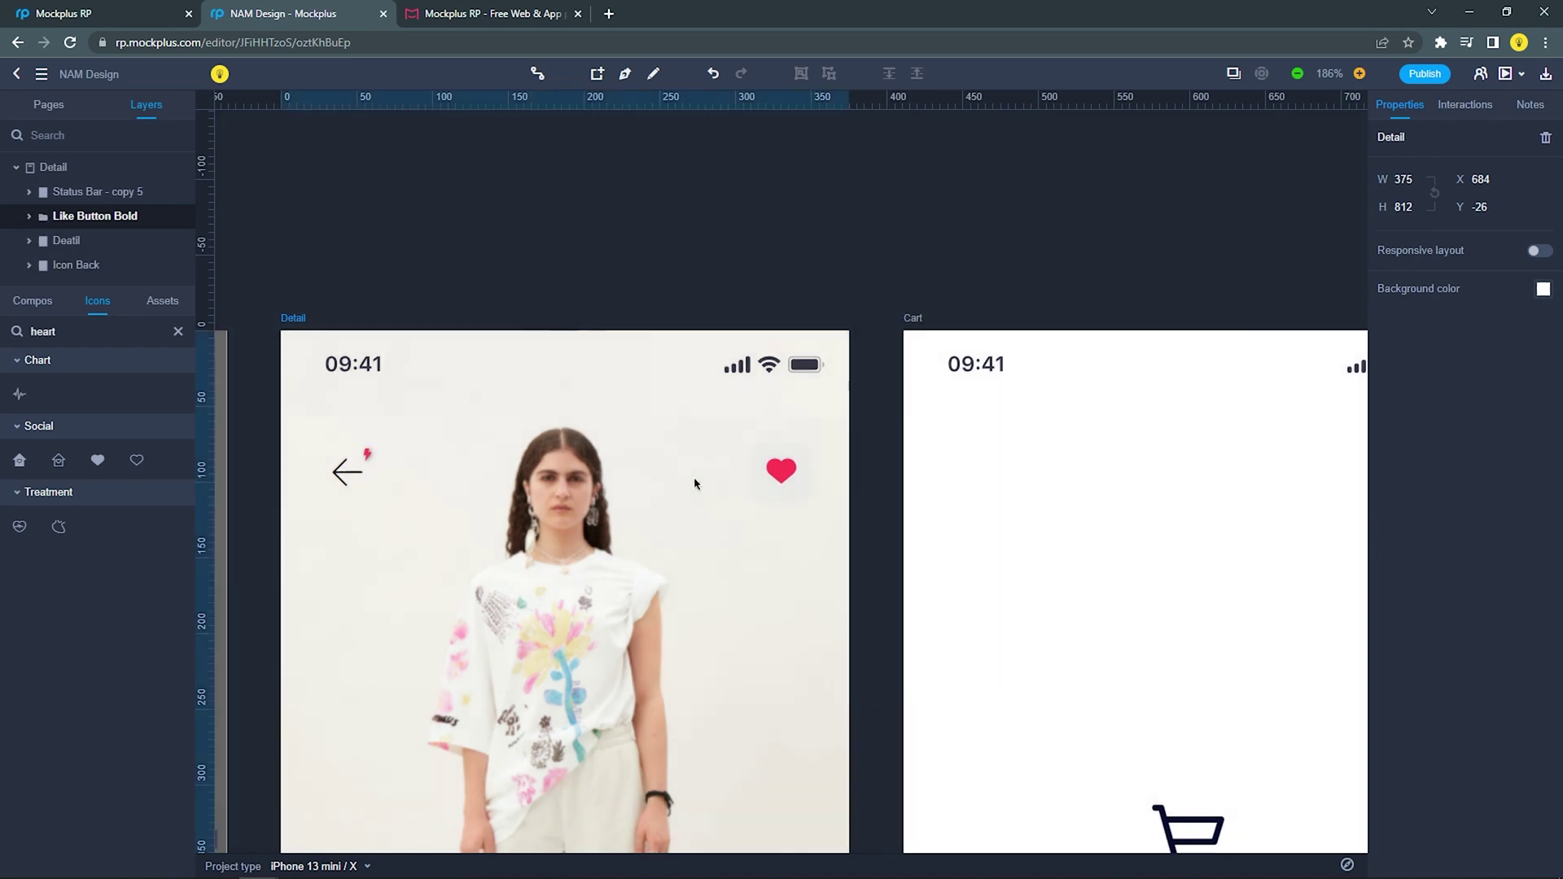
pyautogui.click(695, 484)
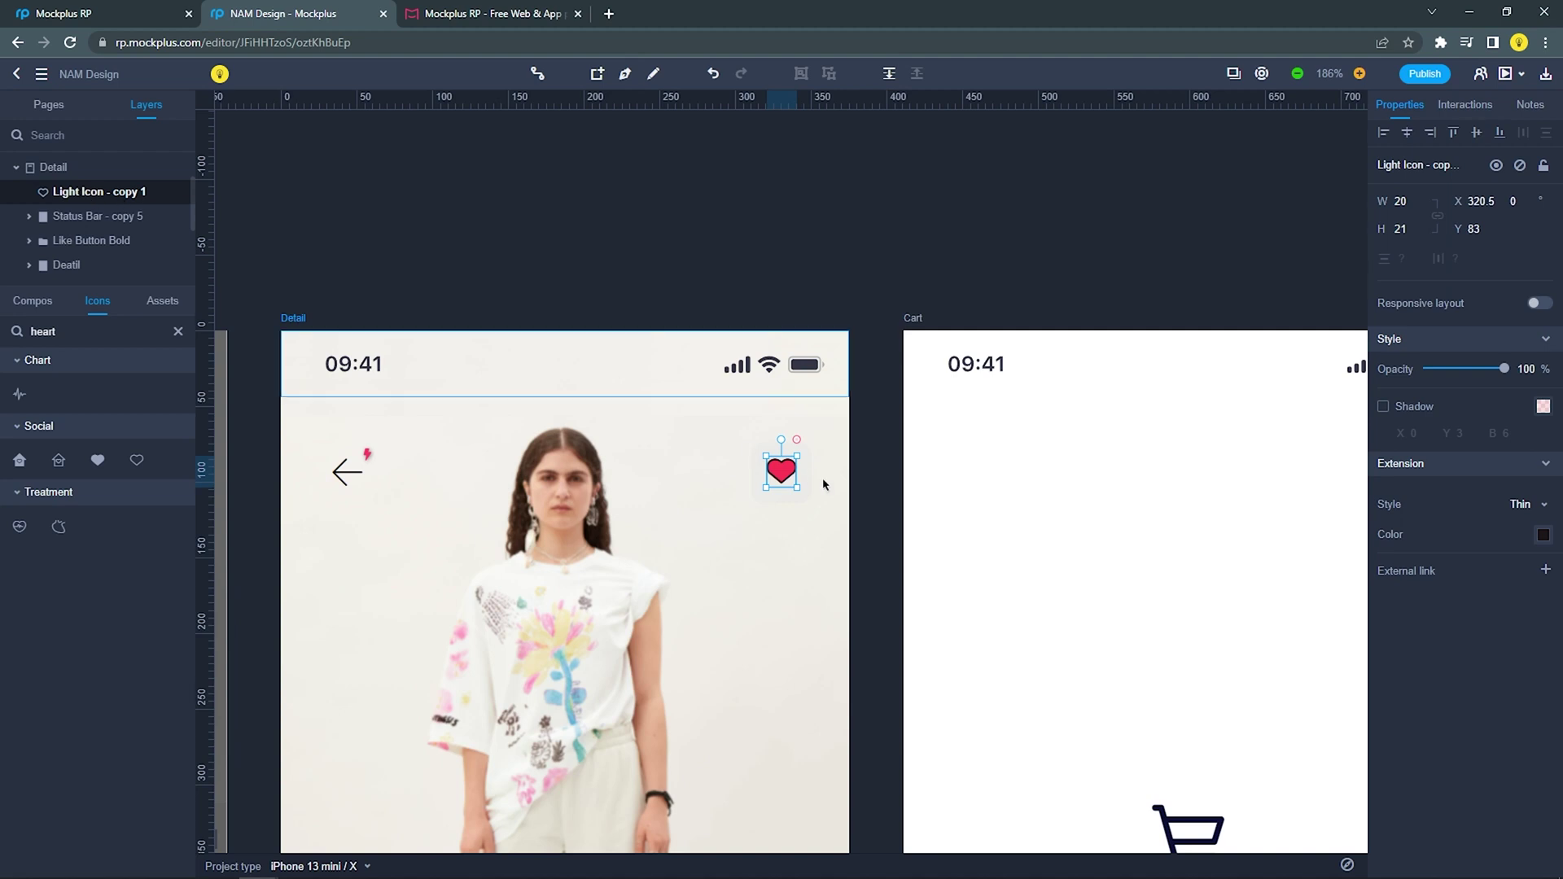
# Send the outlined heart backward two levels so it sits behind the Like Button Bold group
pyautogui.rightClick(794, 474)
pyautogui.moveTo(898, 218)
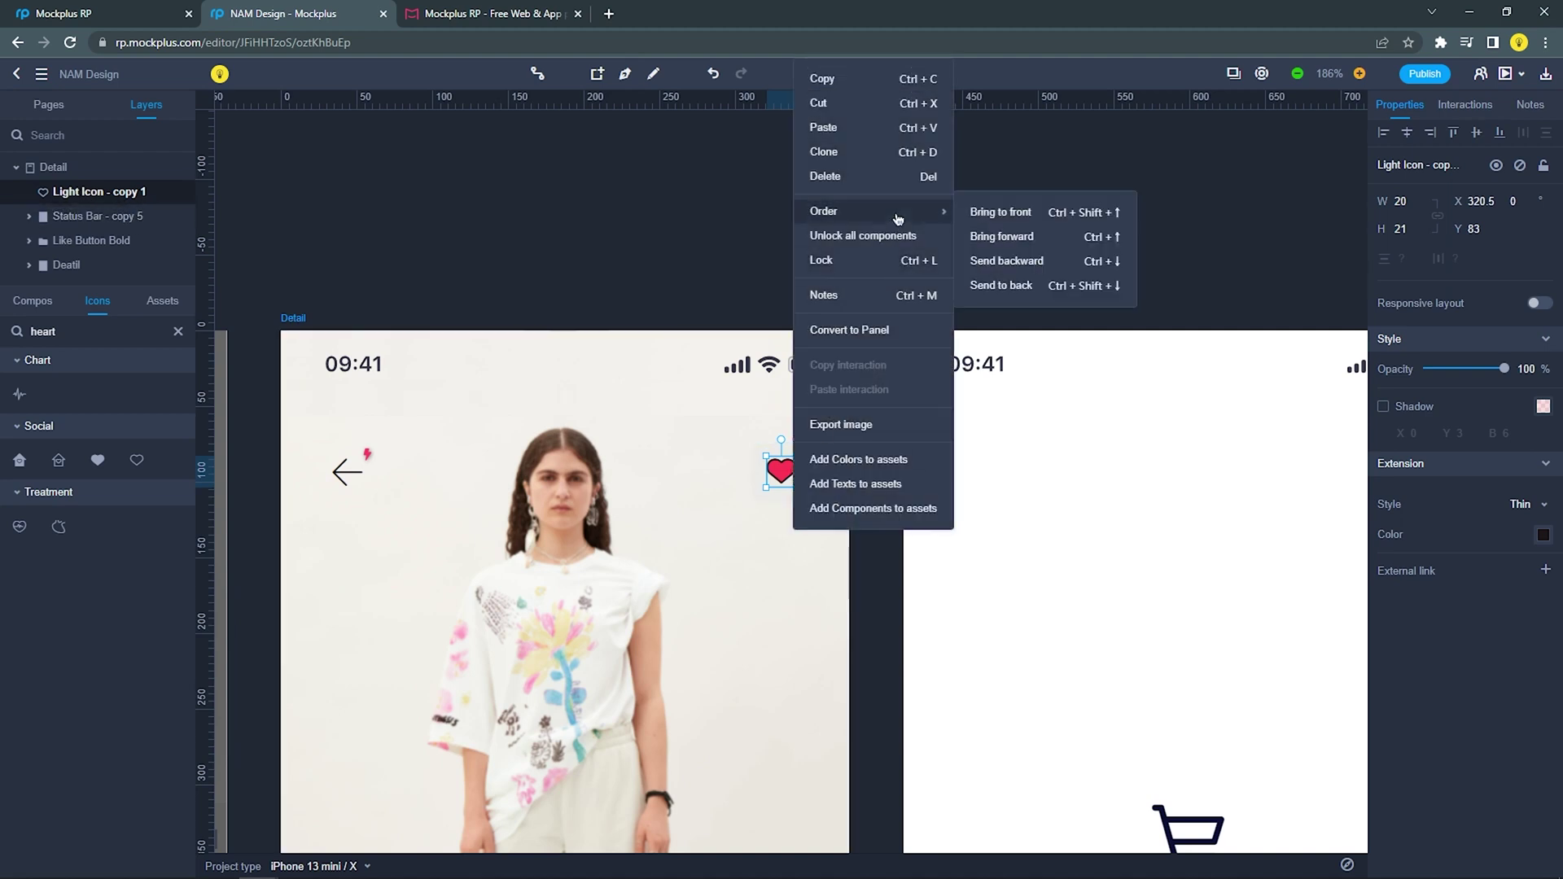
pyautogui.click(997, 260)
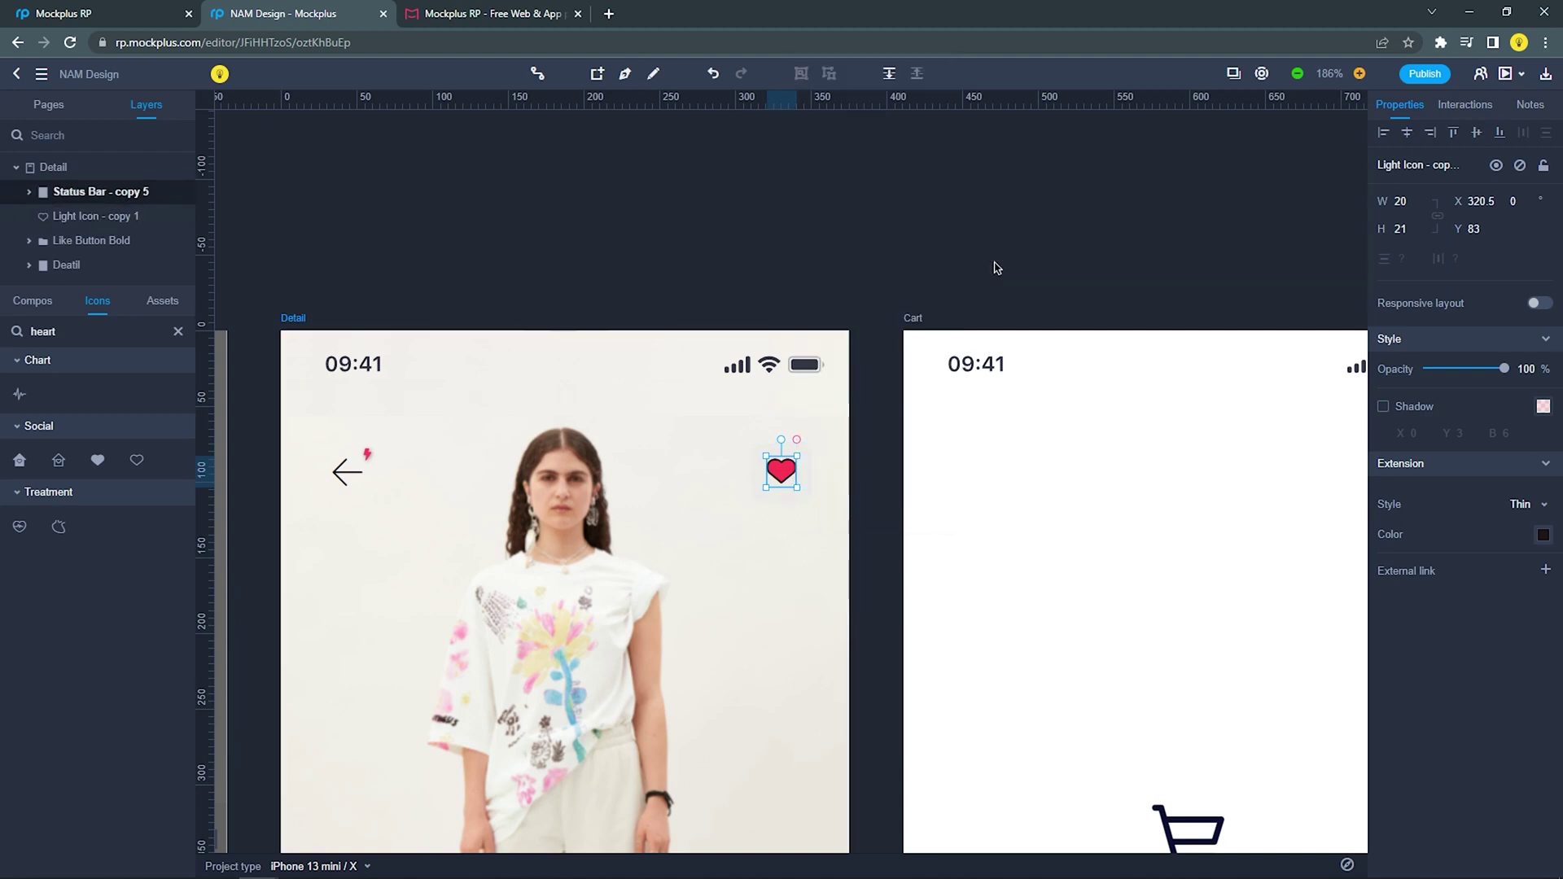
pyautogui.rightClick(787, 476)
pyautogui.moveTo(898, 217)
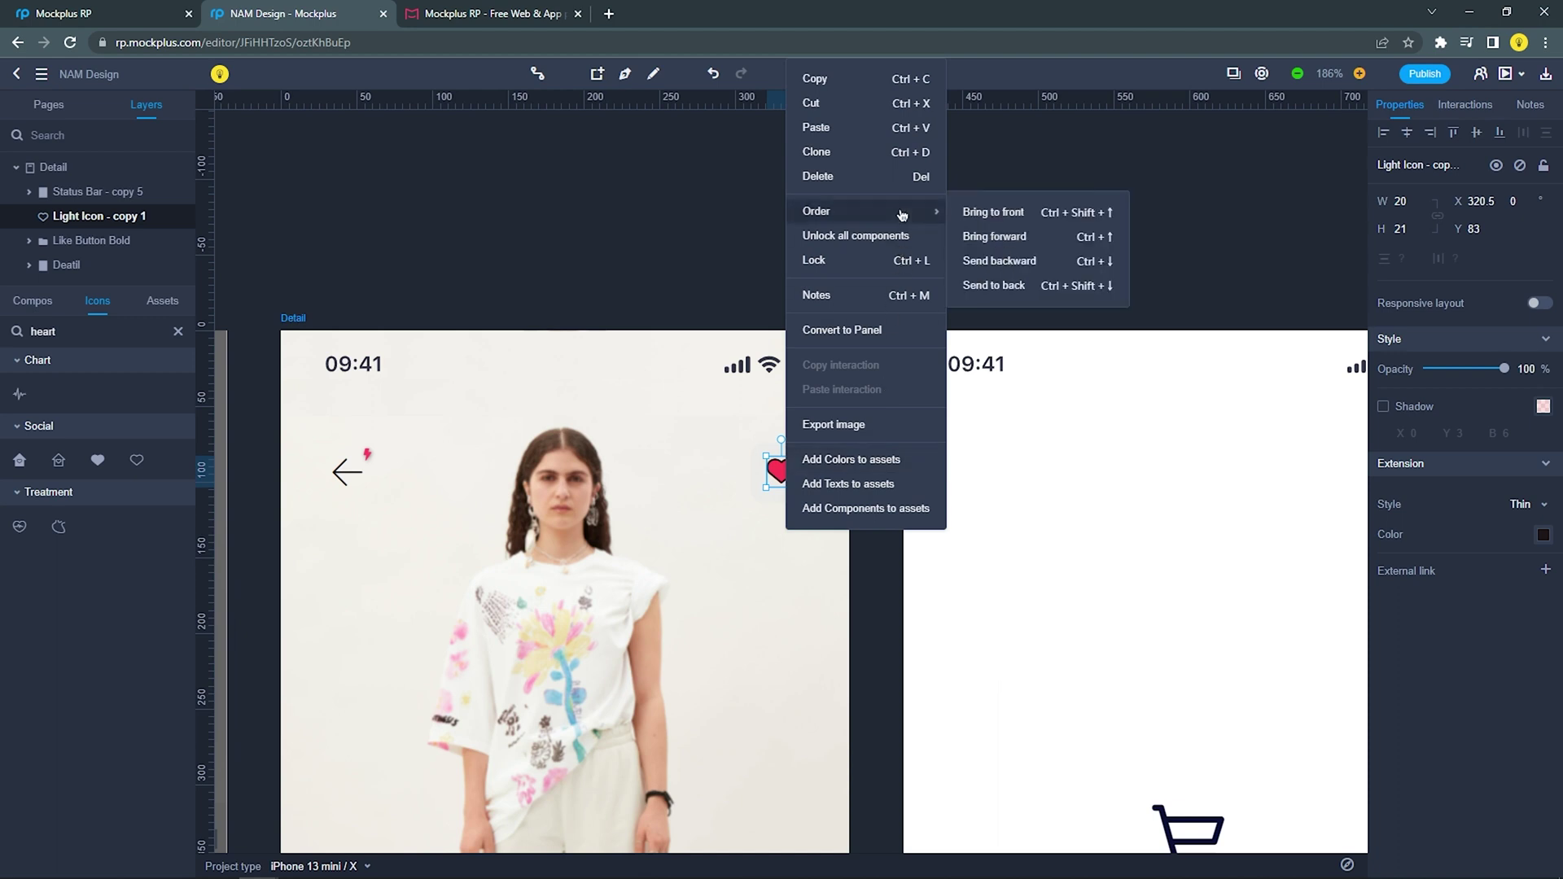
pyautogui.click(997, 260)
# Rename the outlined heart layer on the Detail artboard as "Light Icon"
pyautogui.doubleClick(90, 241)
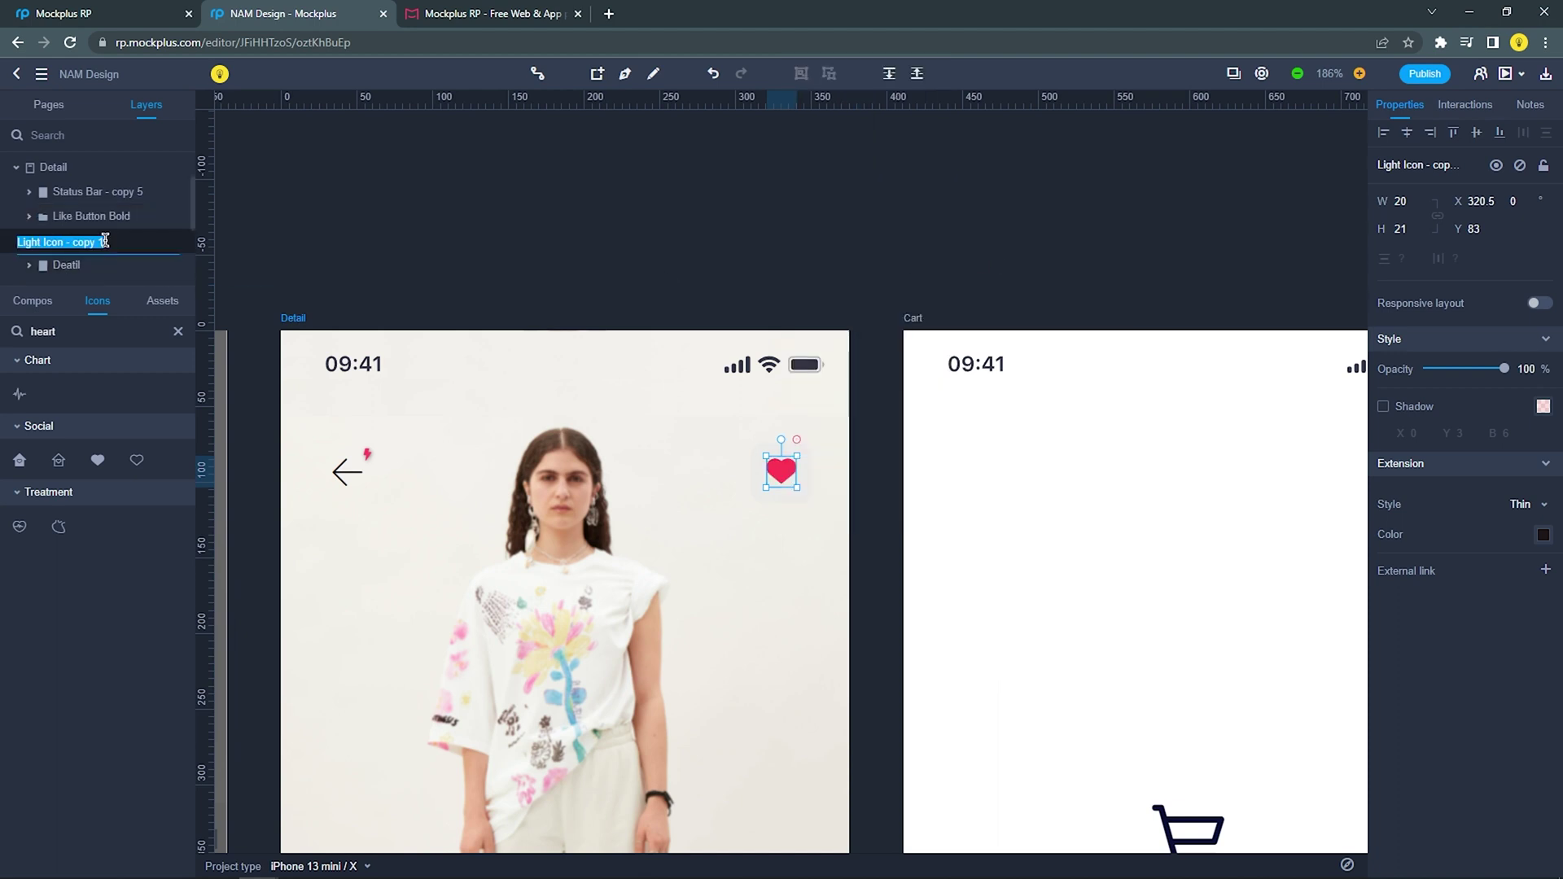
pyautogui.click(112, 241)
pyautogui.moveTo(111, 241); pyautogui.dragTo(63, 242)
pyautogui.press('BackSpace')
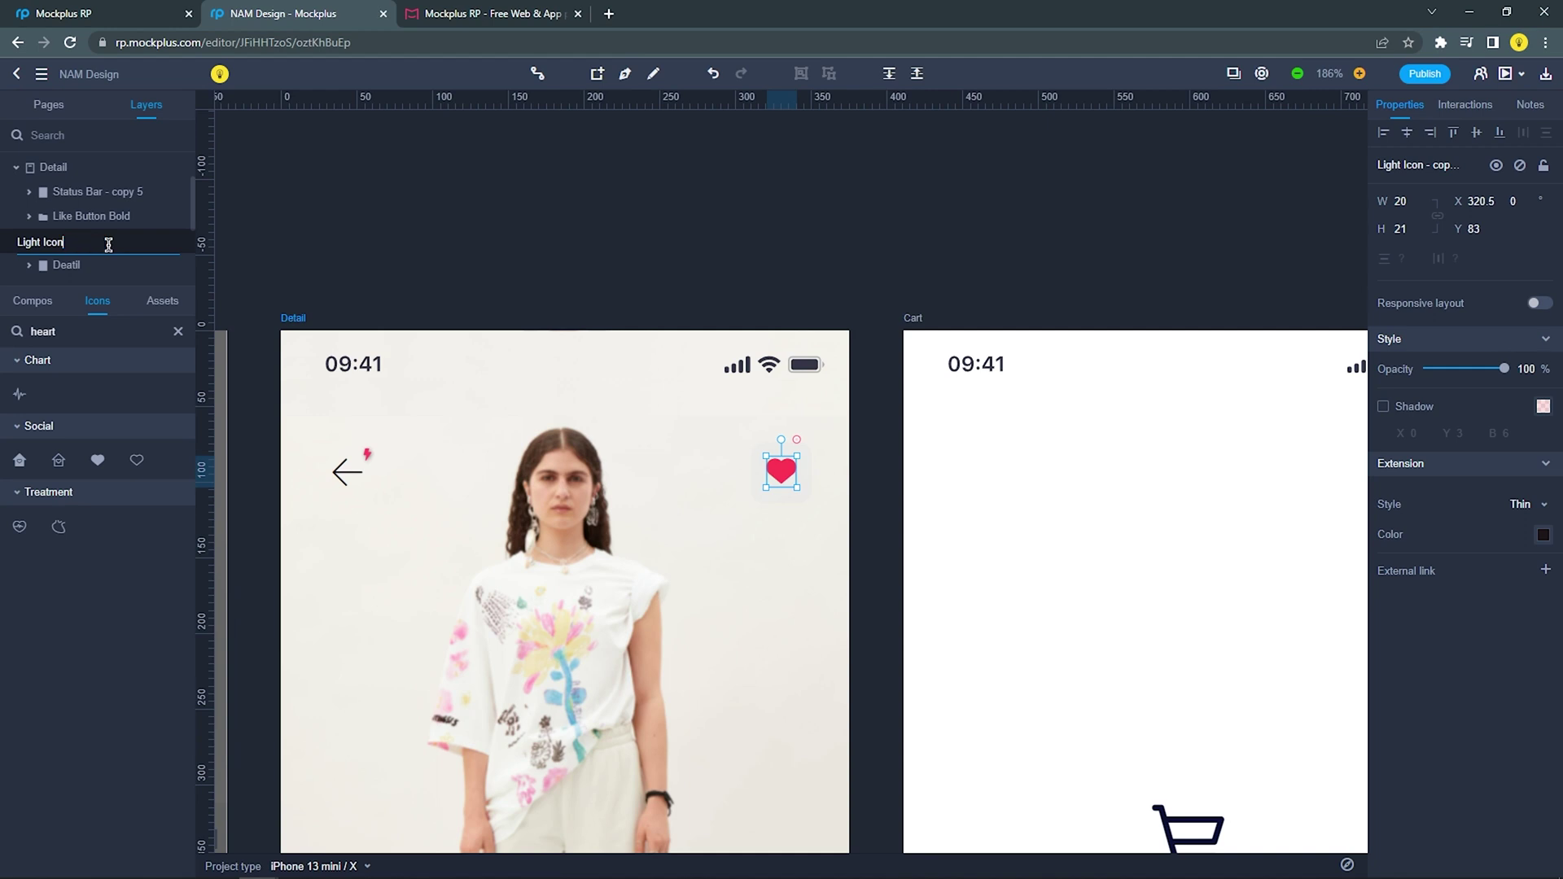
# Add a click interaction to the Like Button Bold group that targets itself with the Show/Hide command set to Hide
pyautogui.click(96, 216)
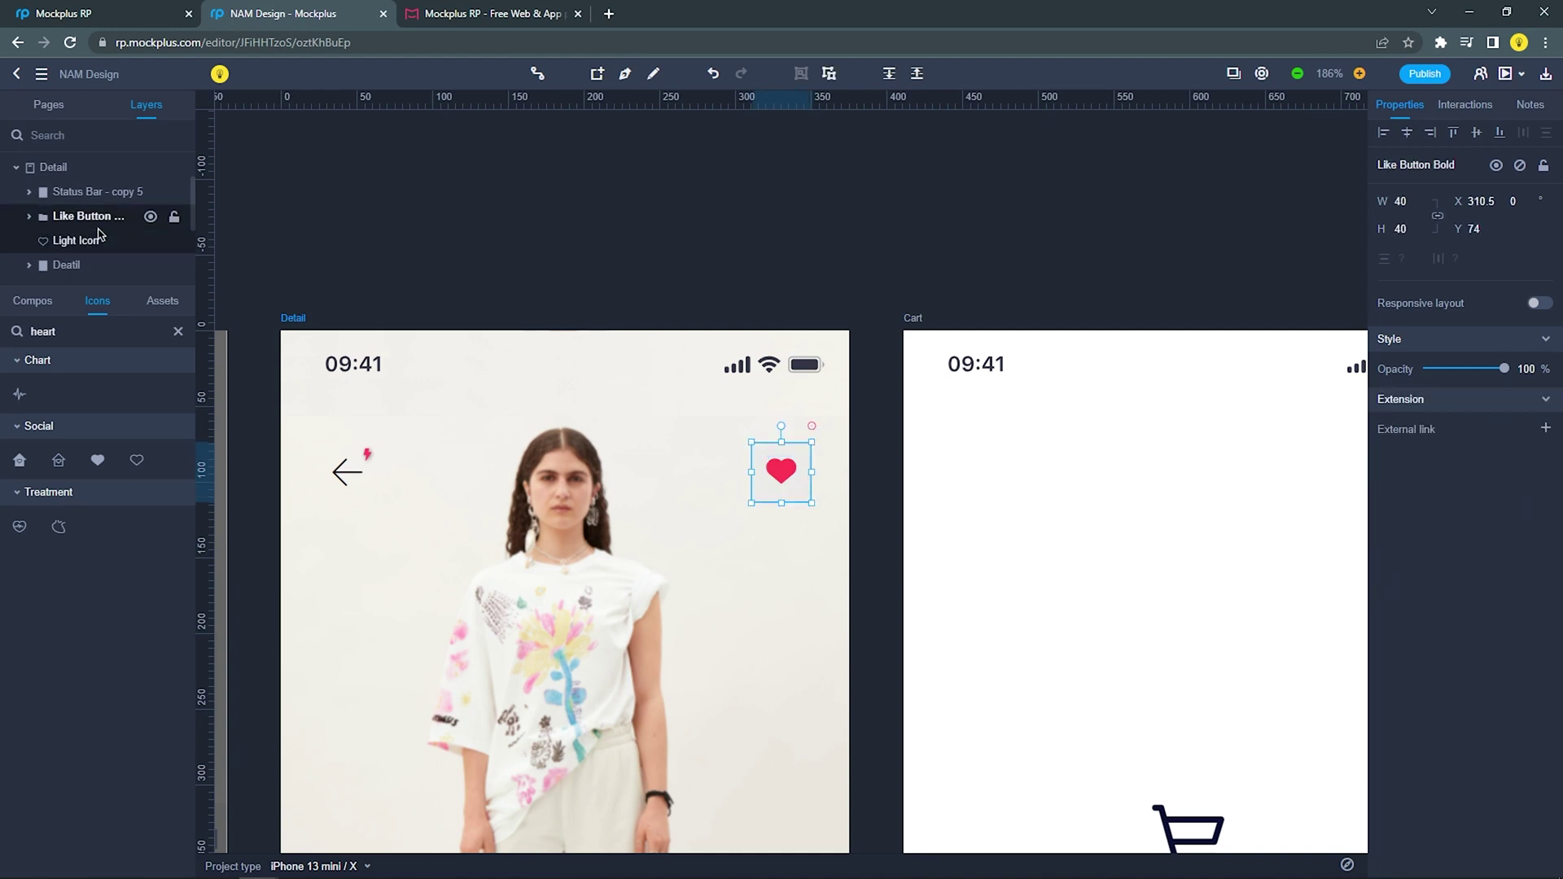
pyautogui.click(1466, 106)
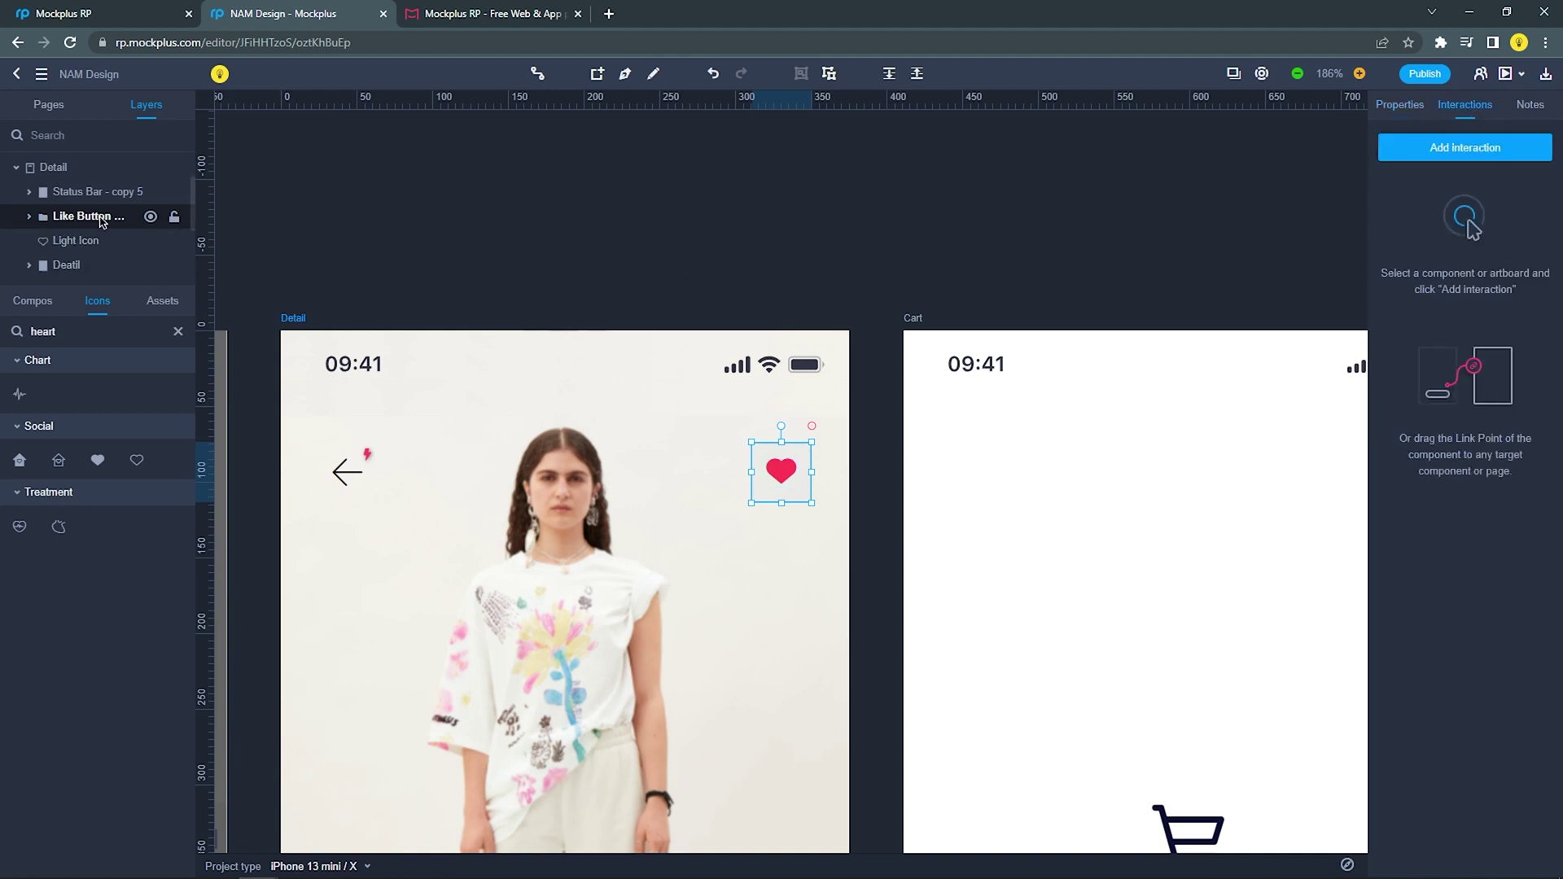
pyautogui.click(1490, 148)
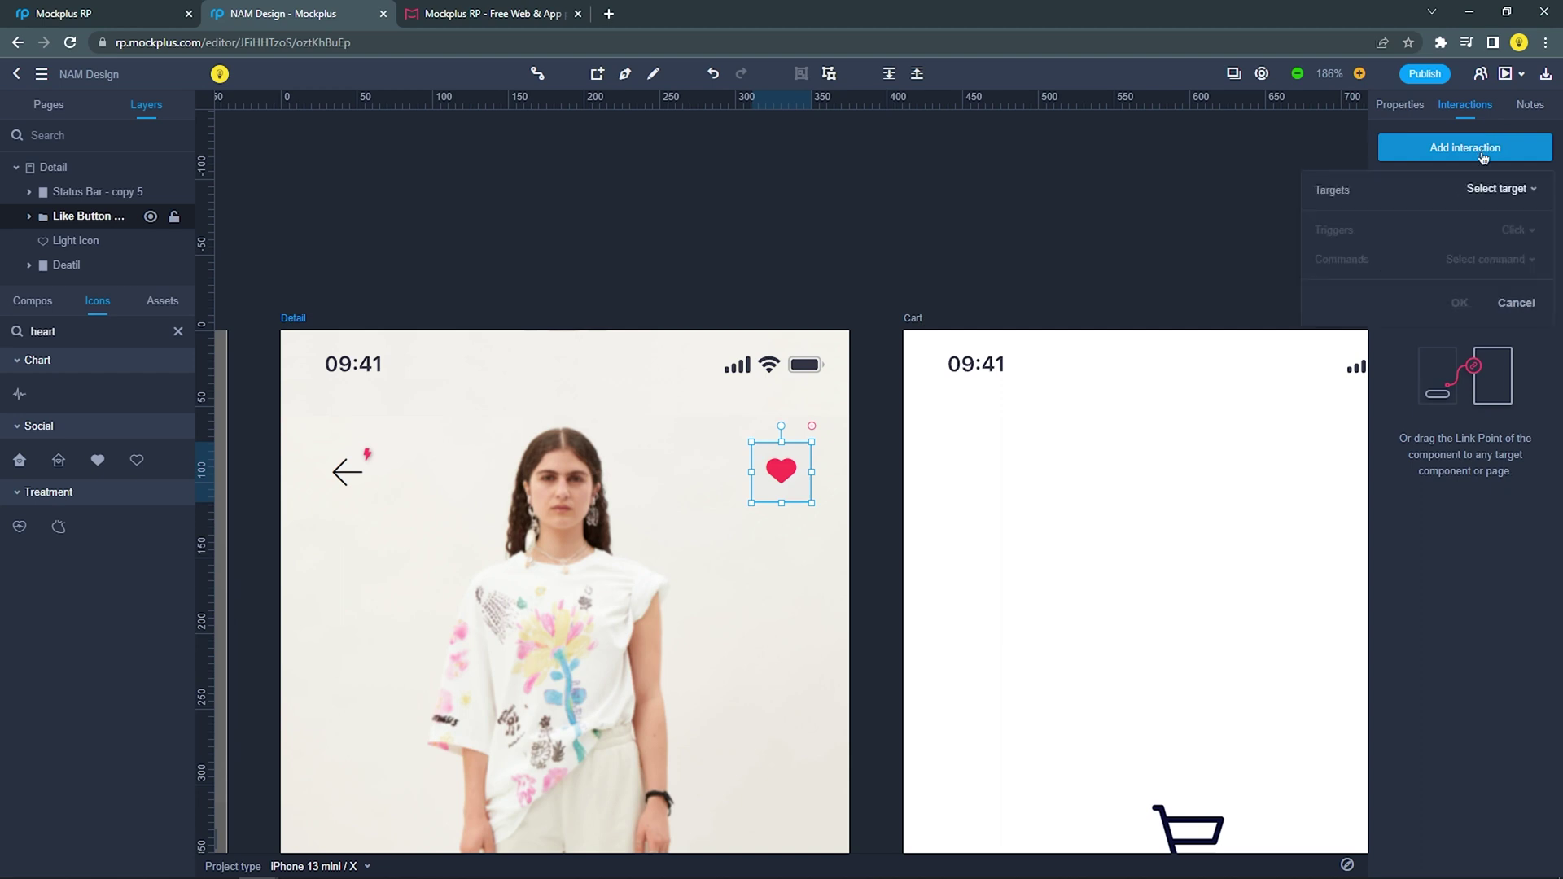
pyautogui.click(1503, 194)
pyautogui.click(1323, 262)
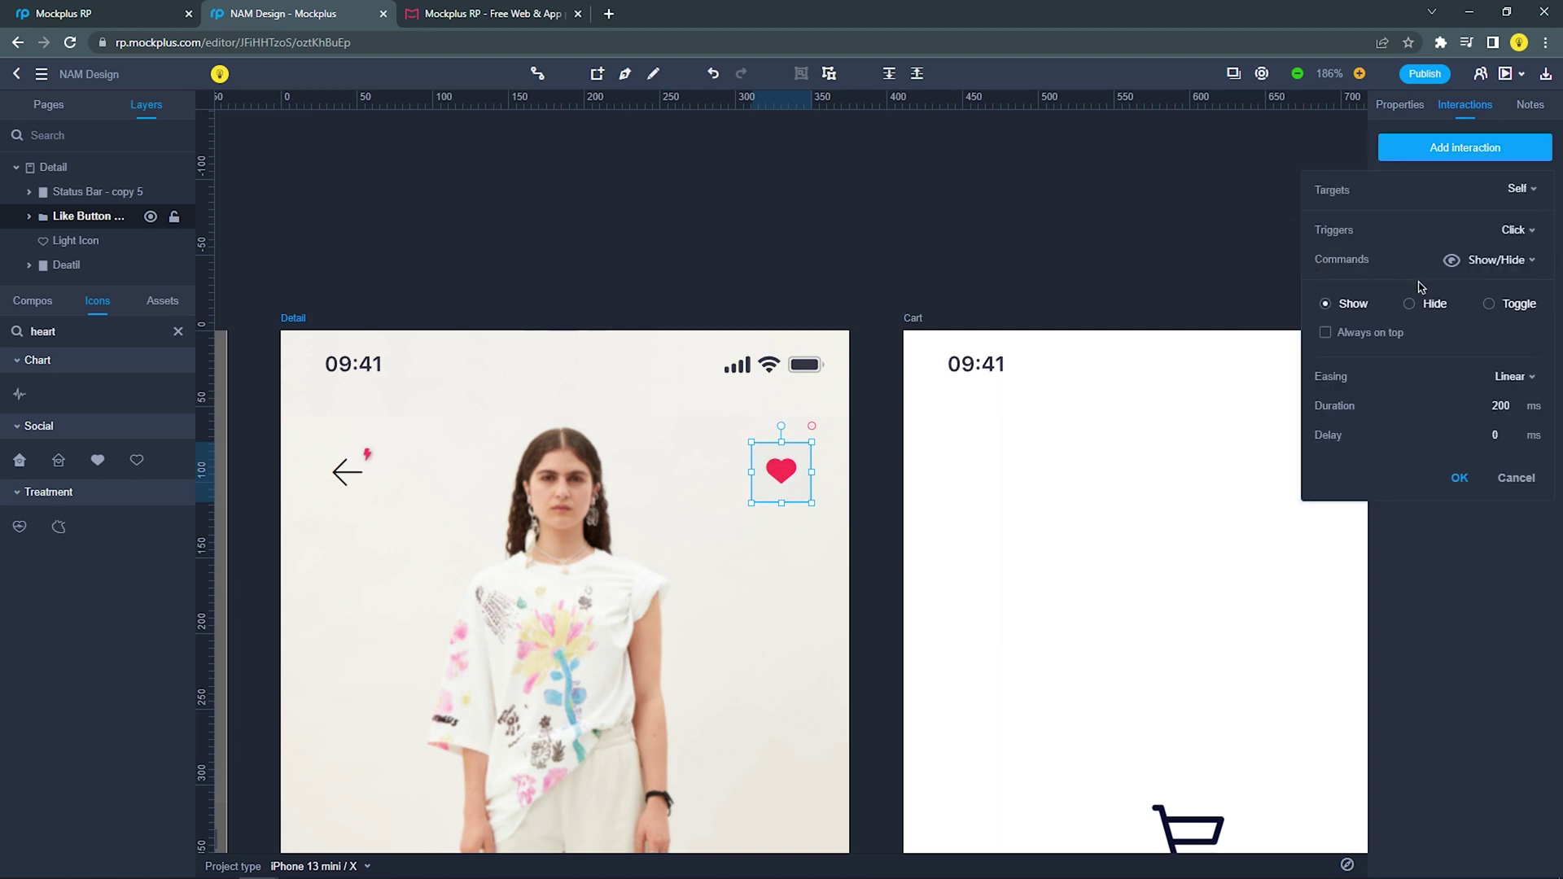
pyautogui.click(1491, 261)
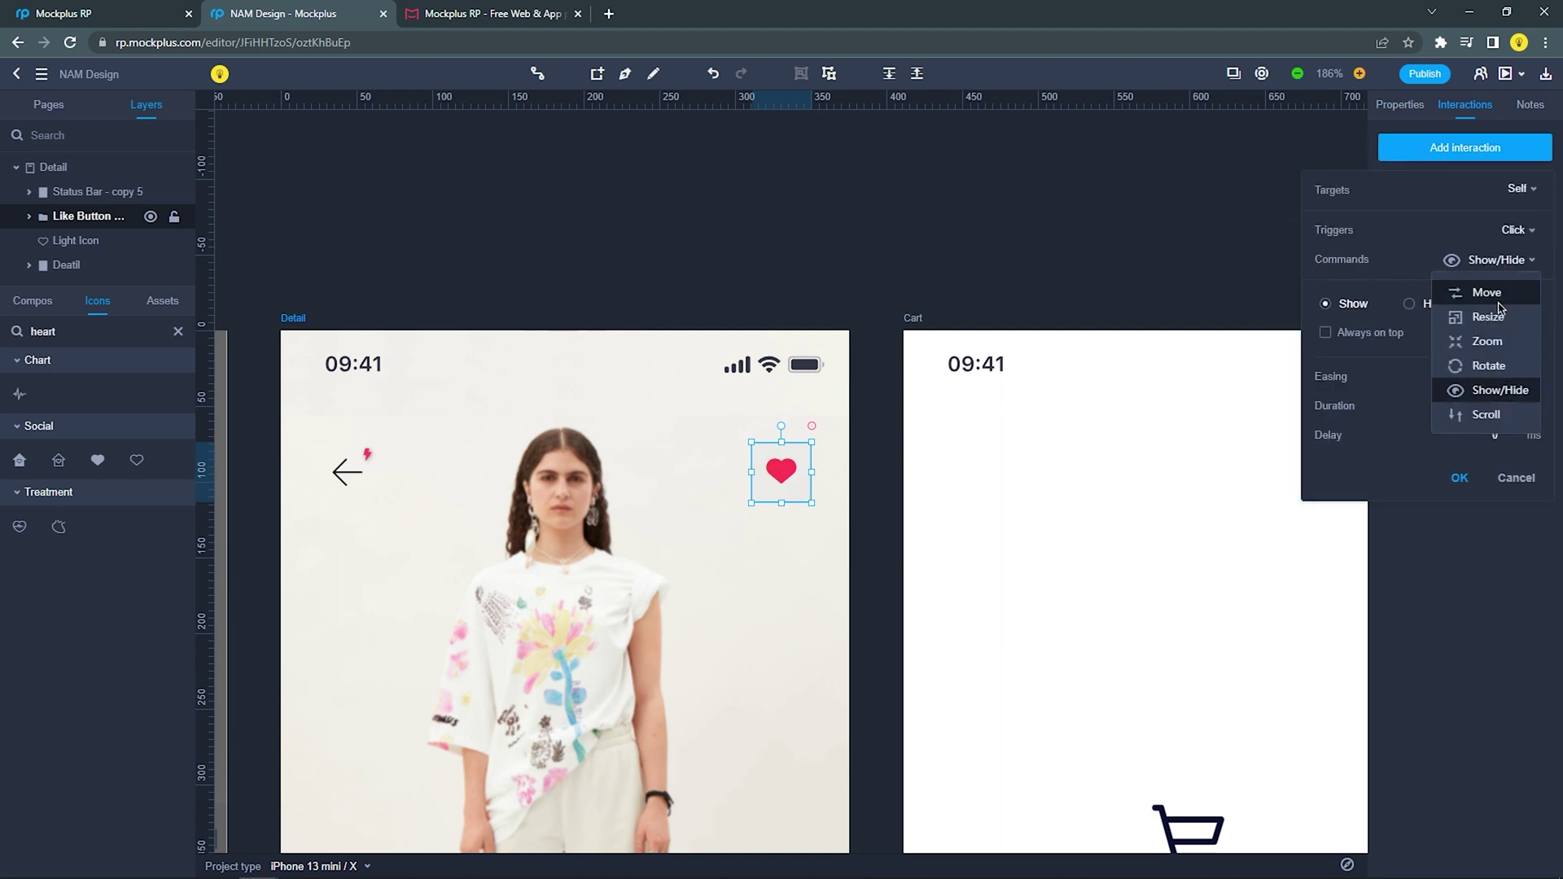
pyautogui.click(1497, 391)
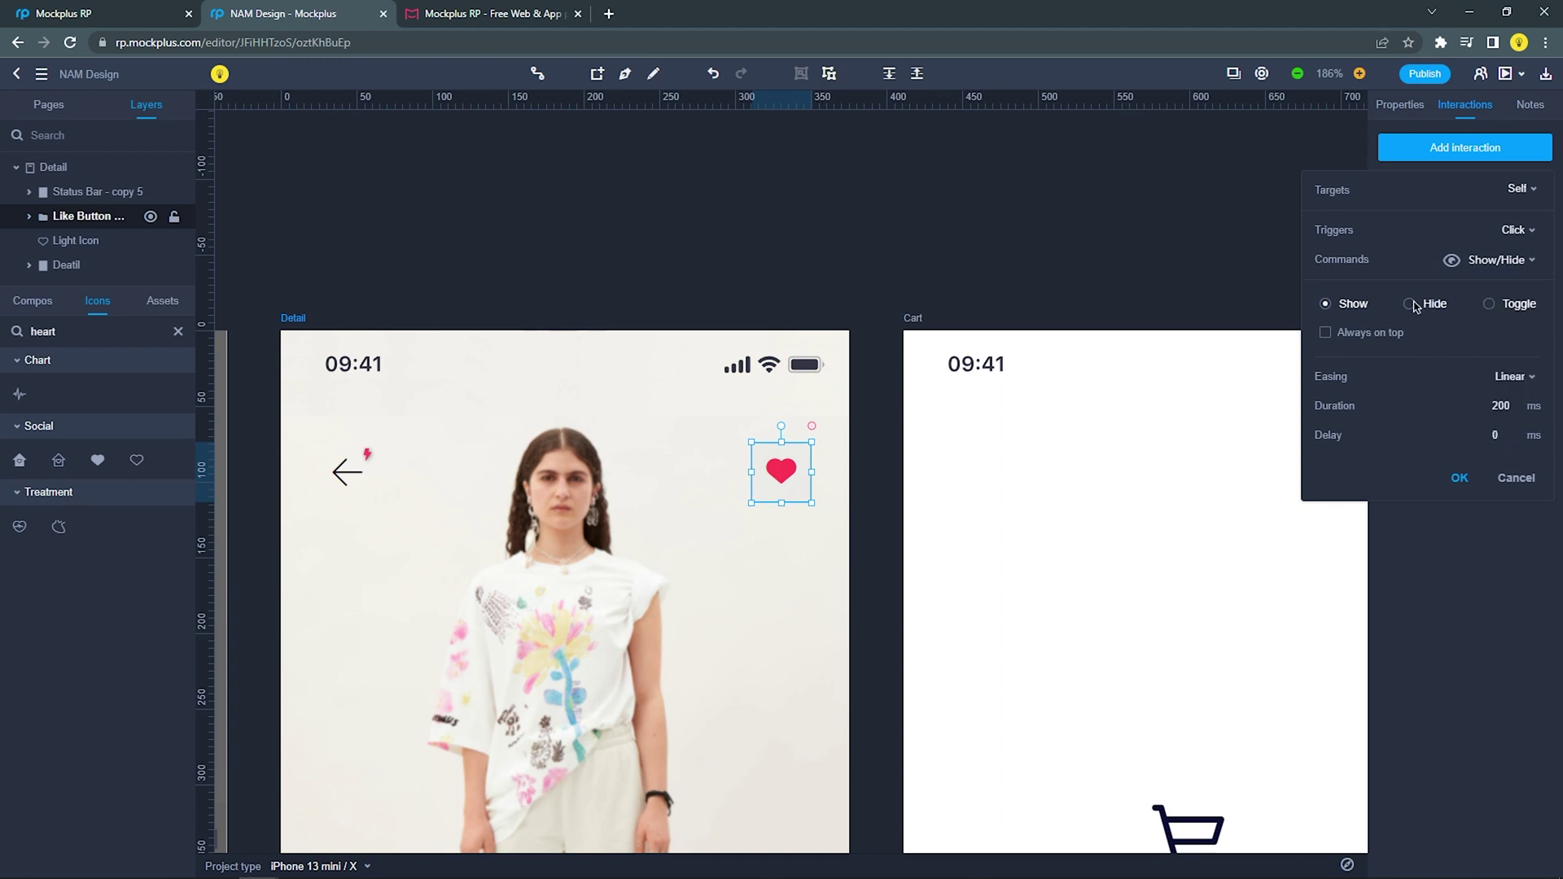
pyautogui.click(1411, 304)
pyautogui.click(1465, 477)
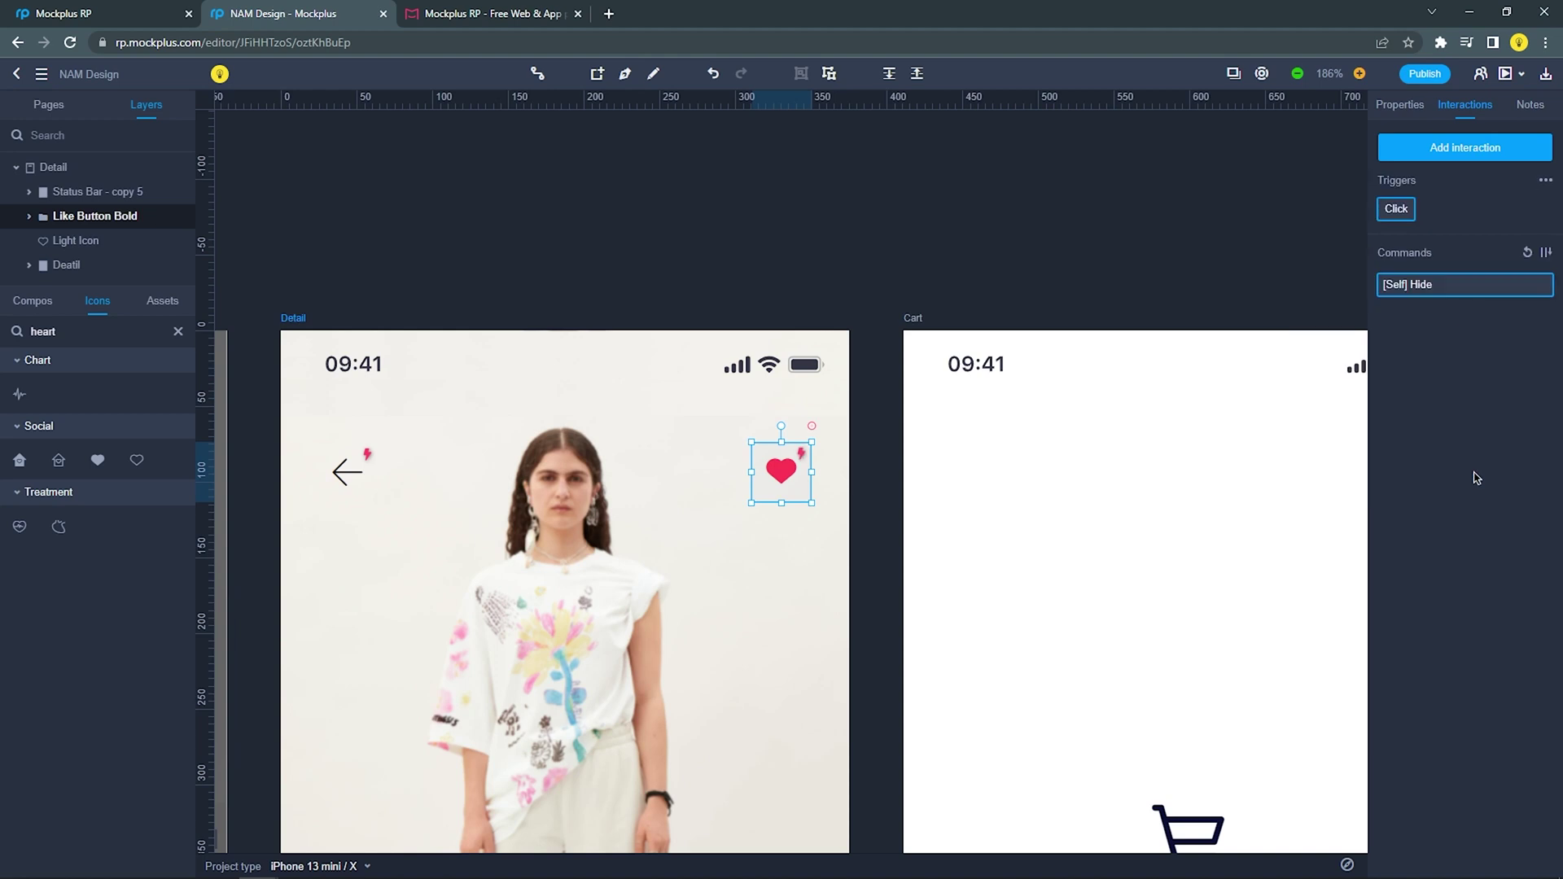
# Add a second click command to the Like Button Bold group that shows the Detail artboard's Light Icon
pyautogui.click(1478, 157)
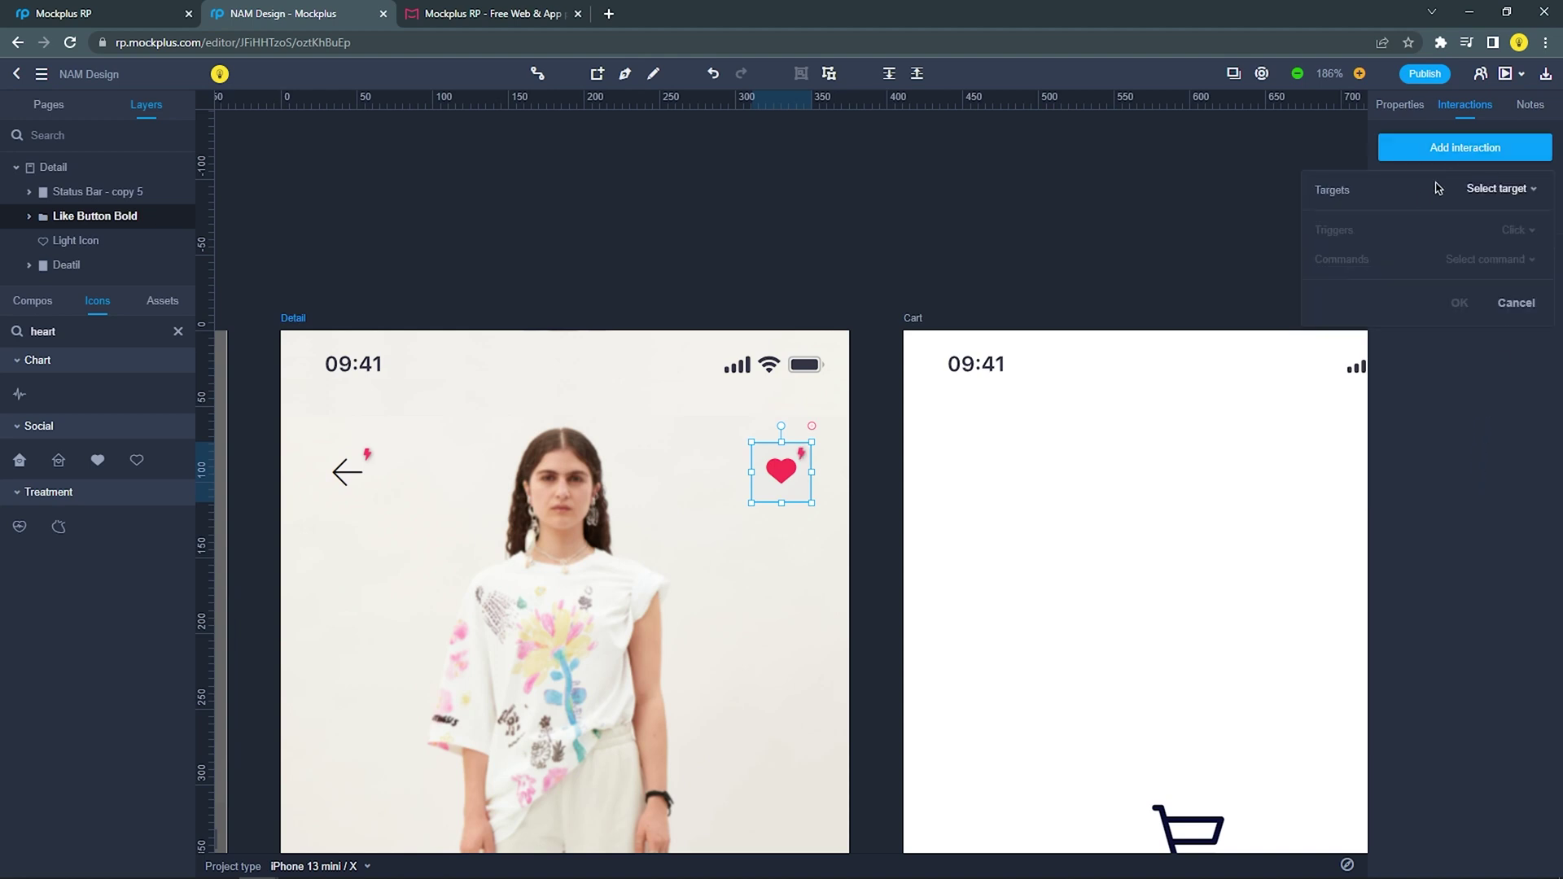
pyautogui.click(1497, 189)
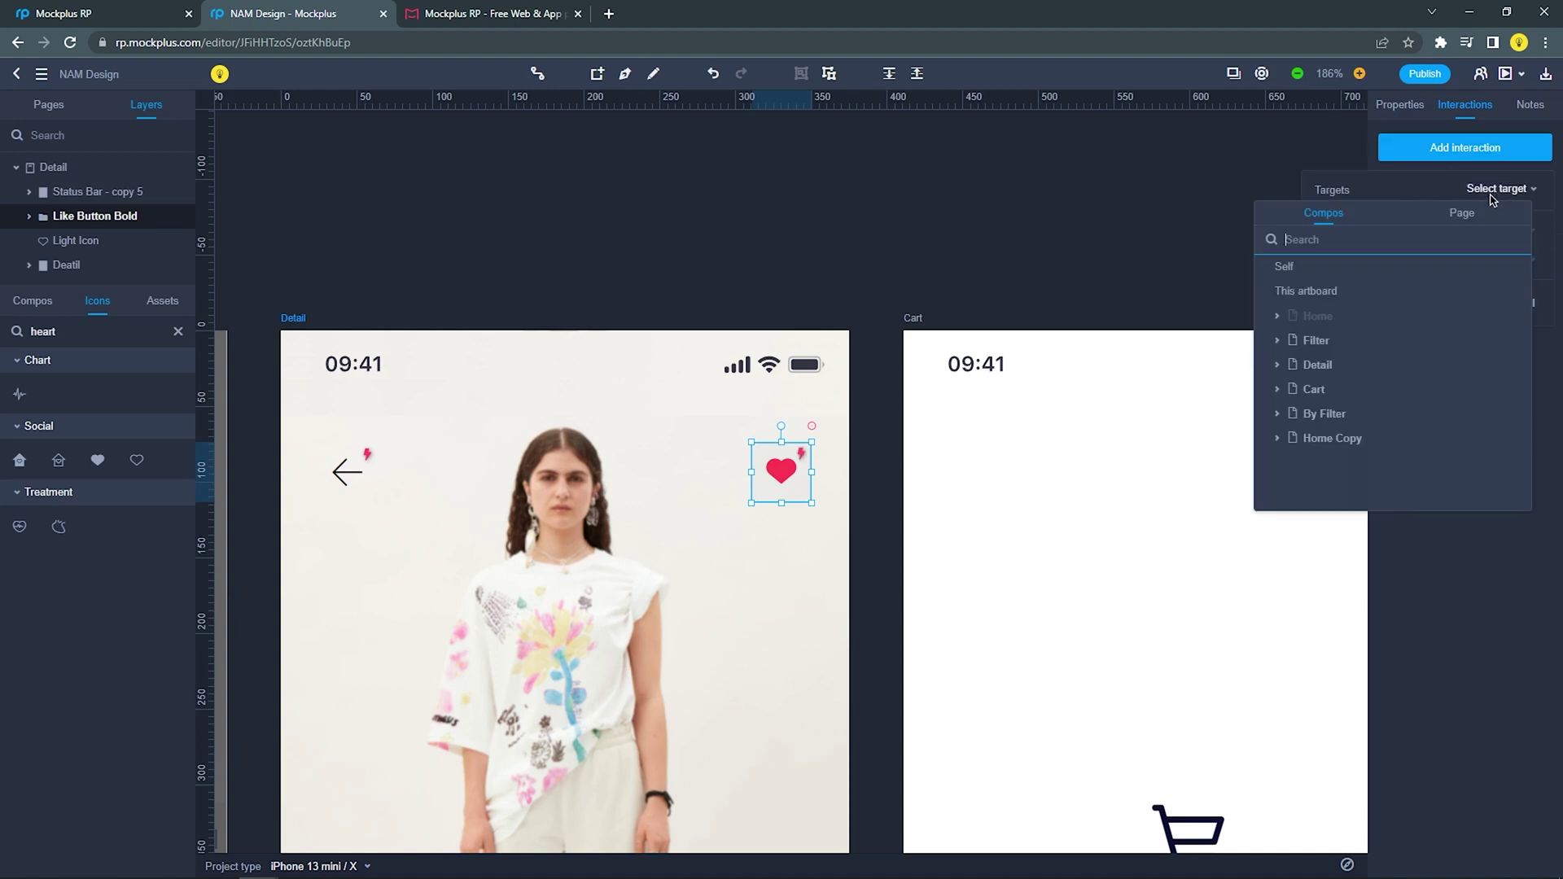
pyautogui.click(1278, 365)
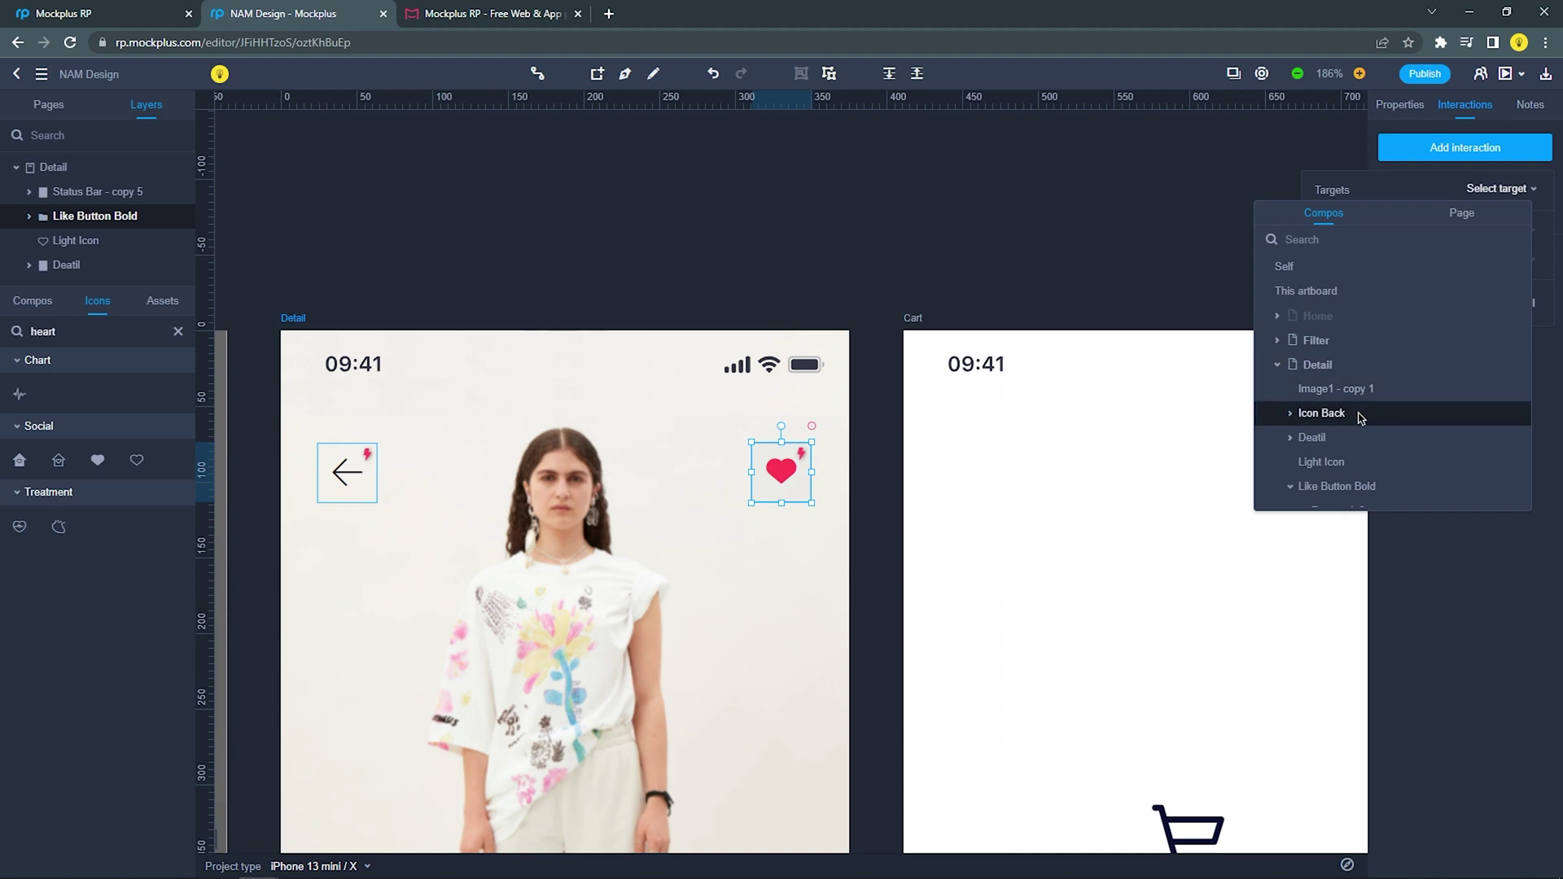
pyautogui.click(1320, 462)
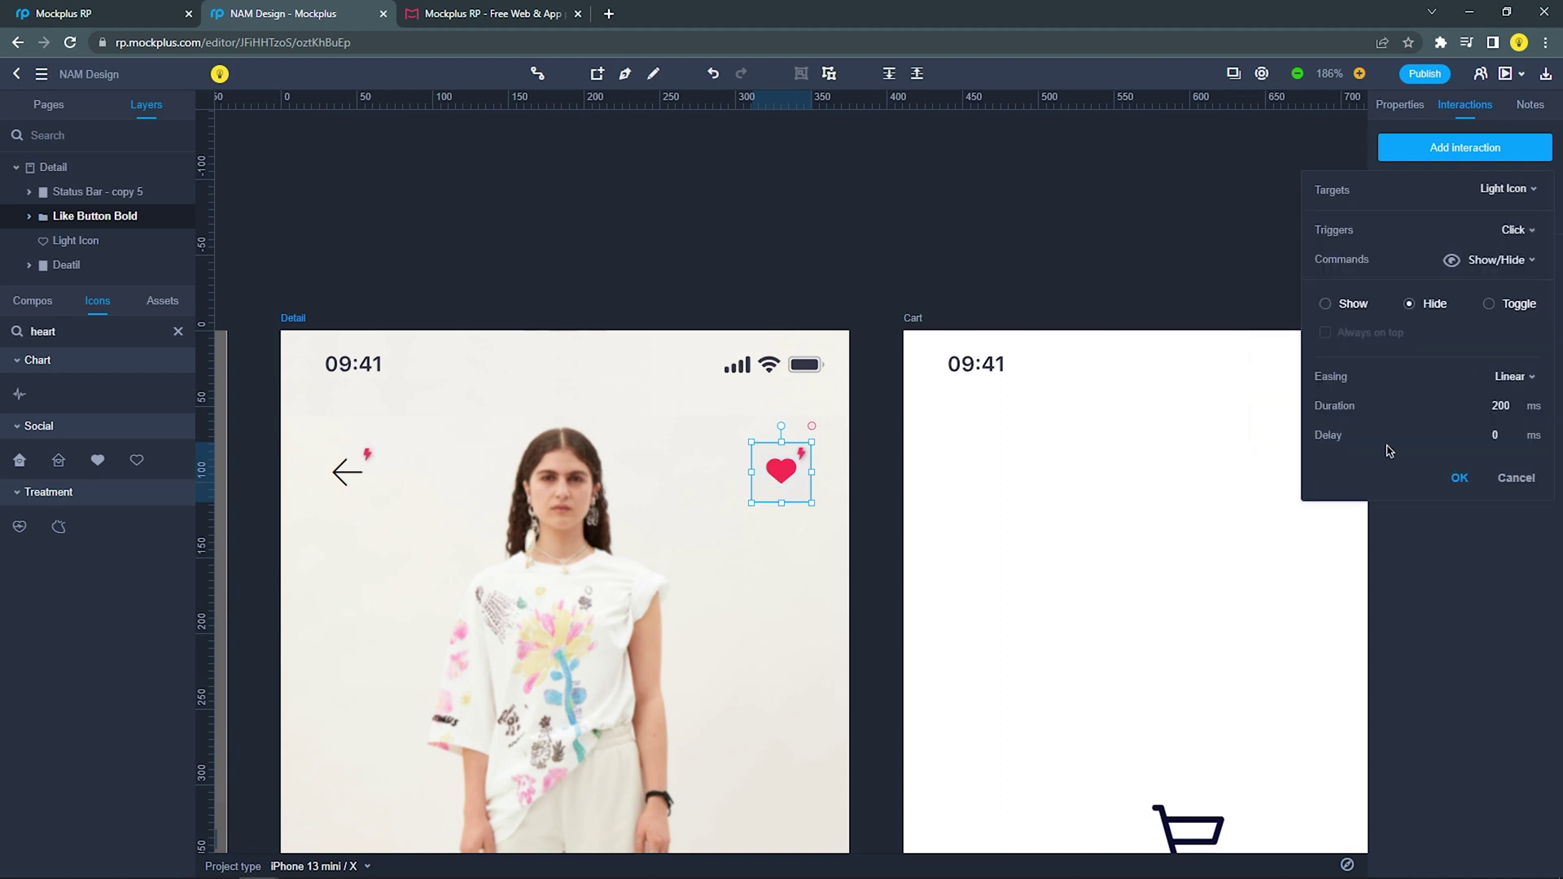
pyautogui.click(1344, 309)
pyautogui.click(1459, 478)
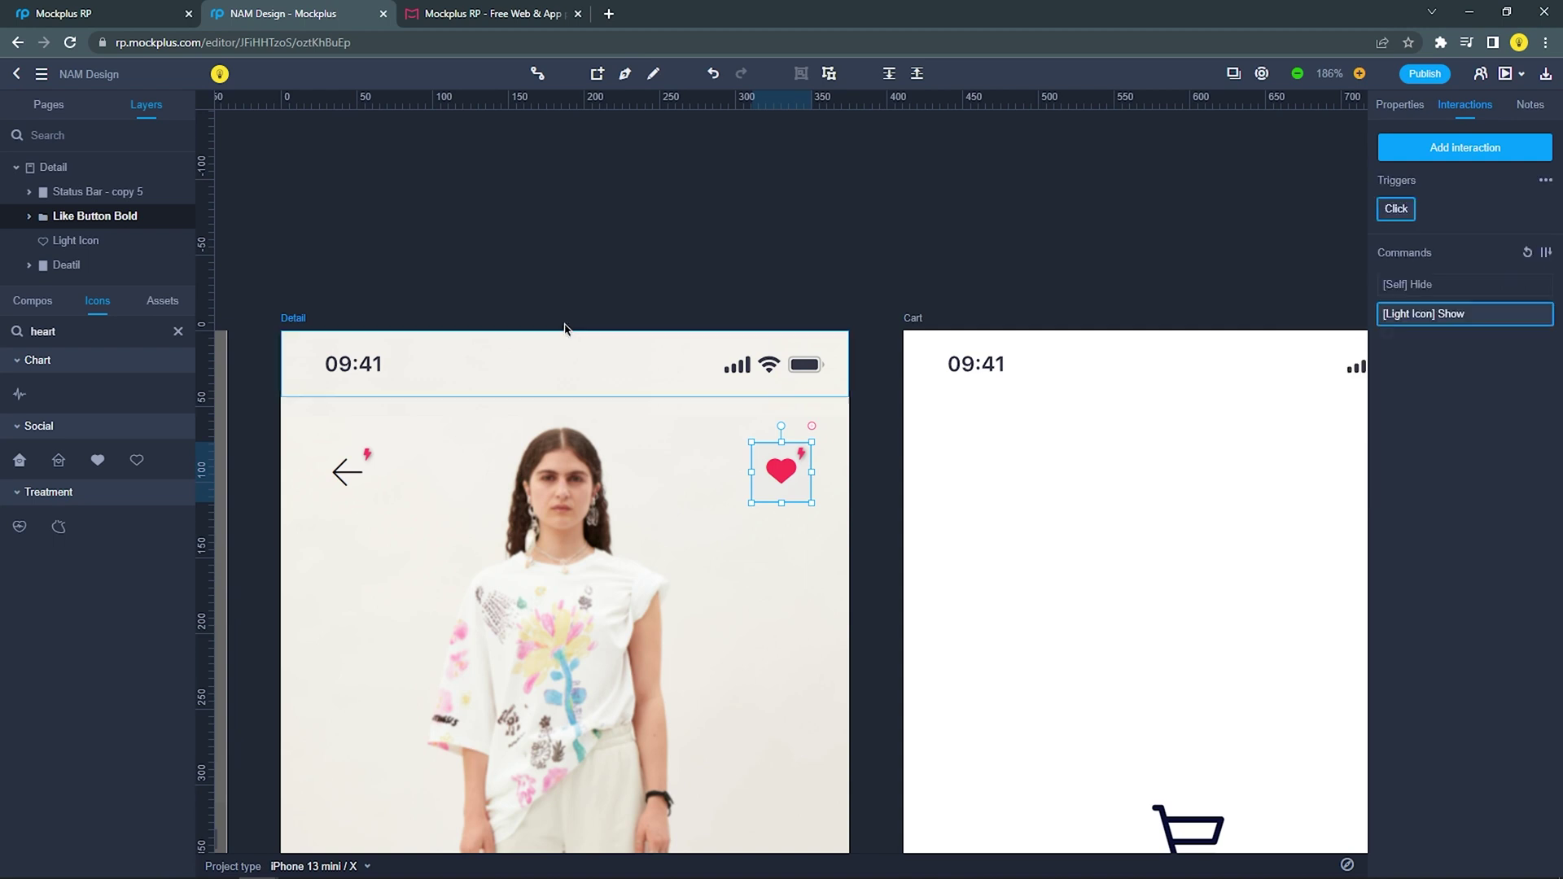
# Add a click interaction to the Light Icon that targets itself with the Show/Hide command set to Hide
pyautogui.click(73, 242)
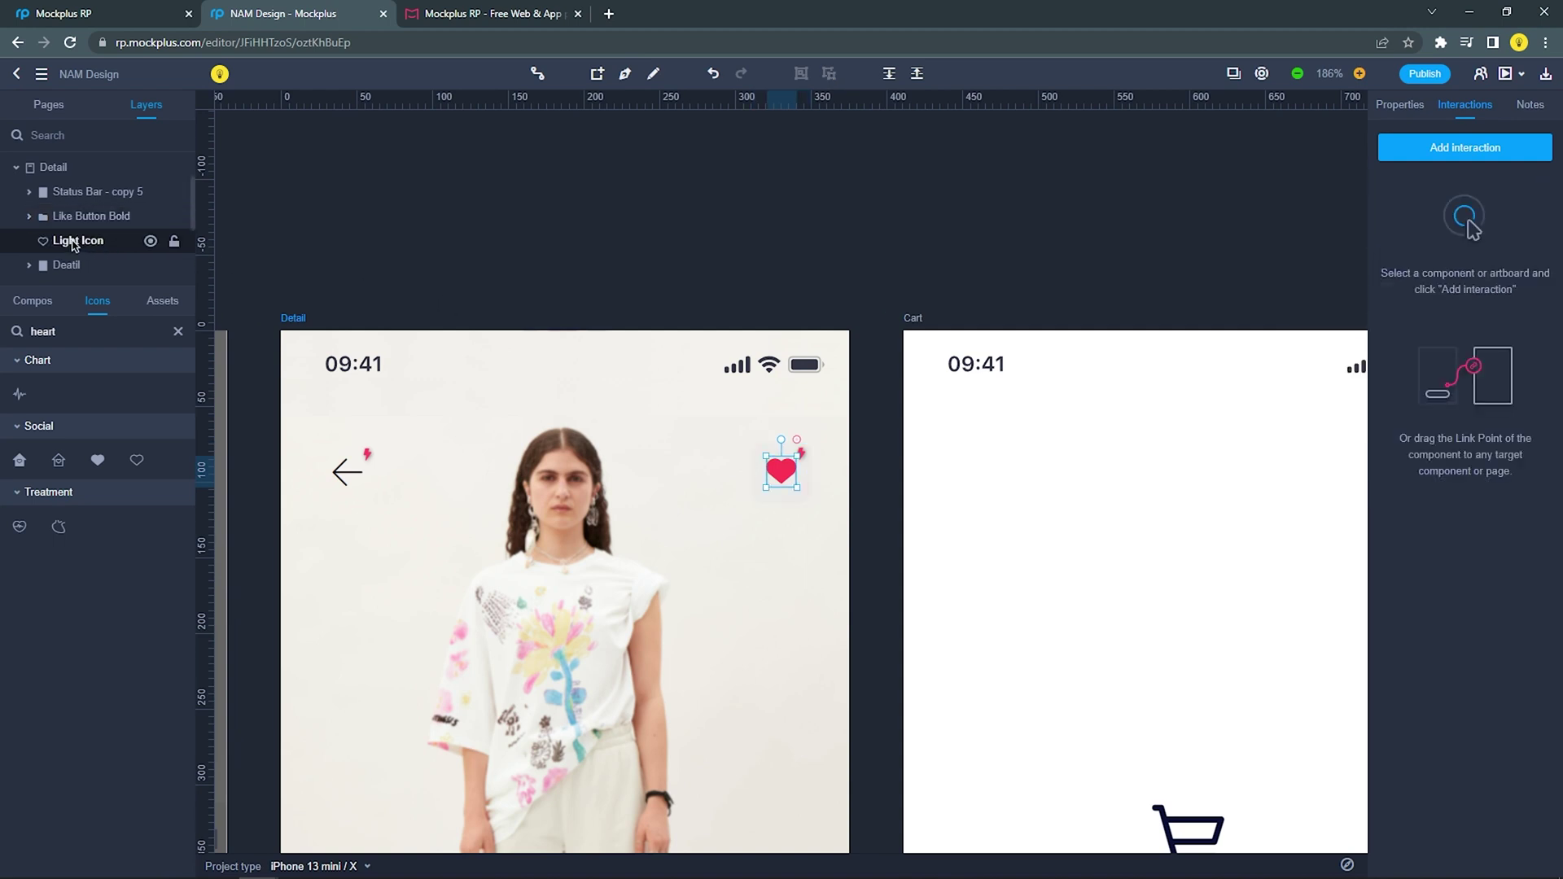
pyautogui.click(1494, 149)
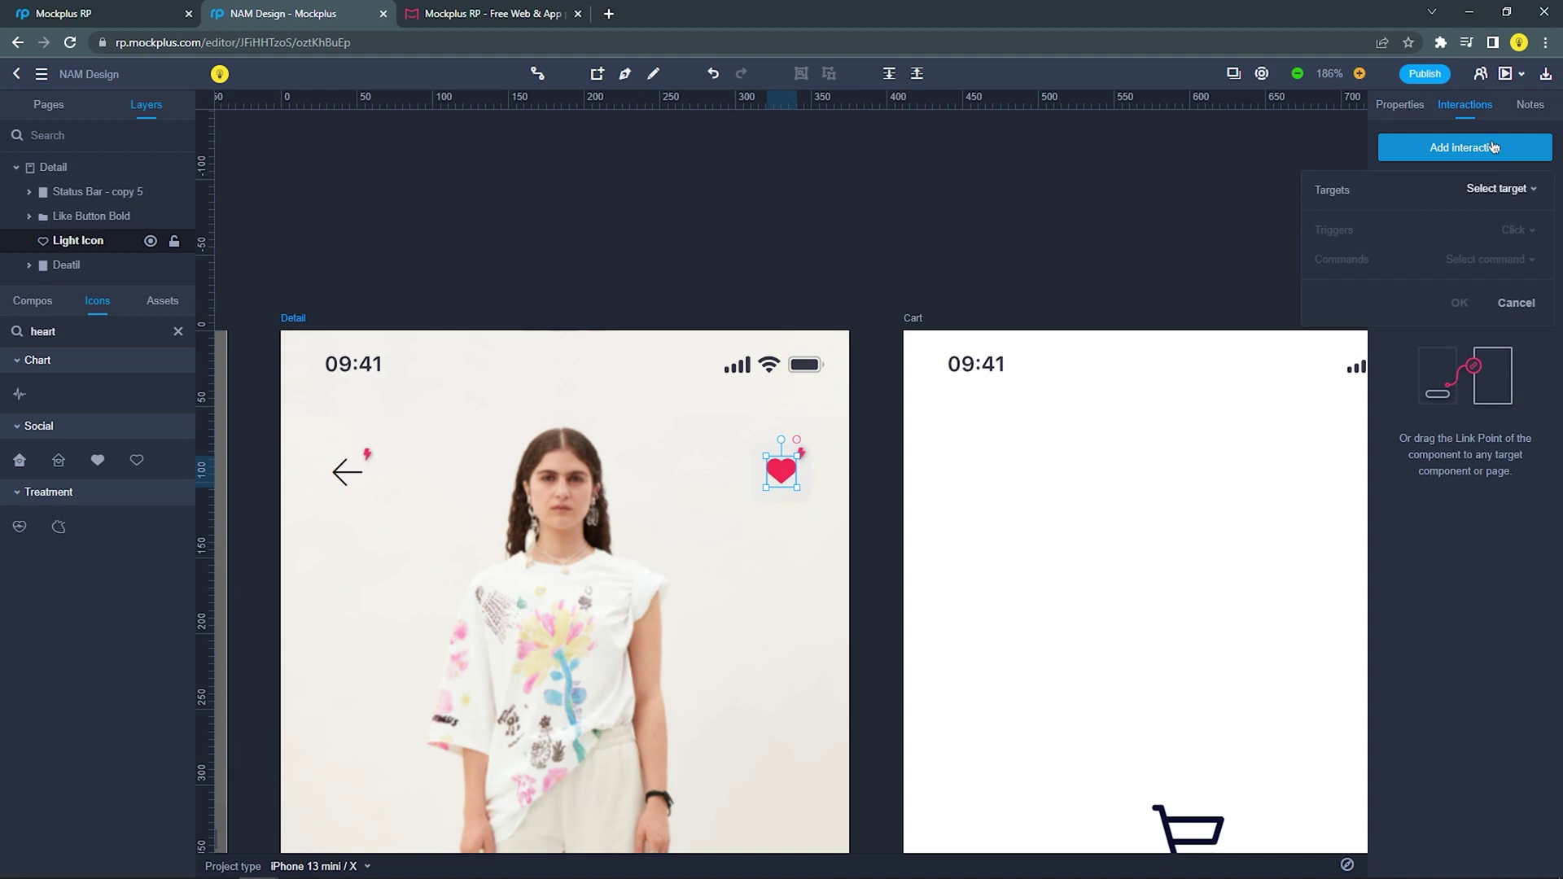
pyautogui.click(1524, 190)
pyautogui.click(1359, 268)
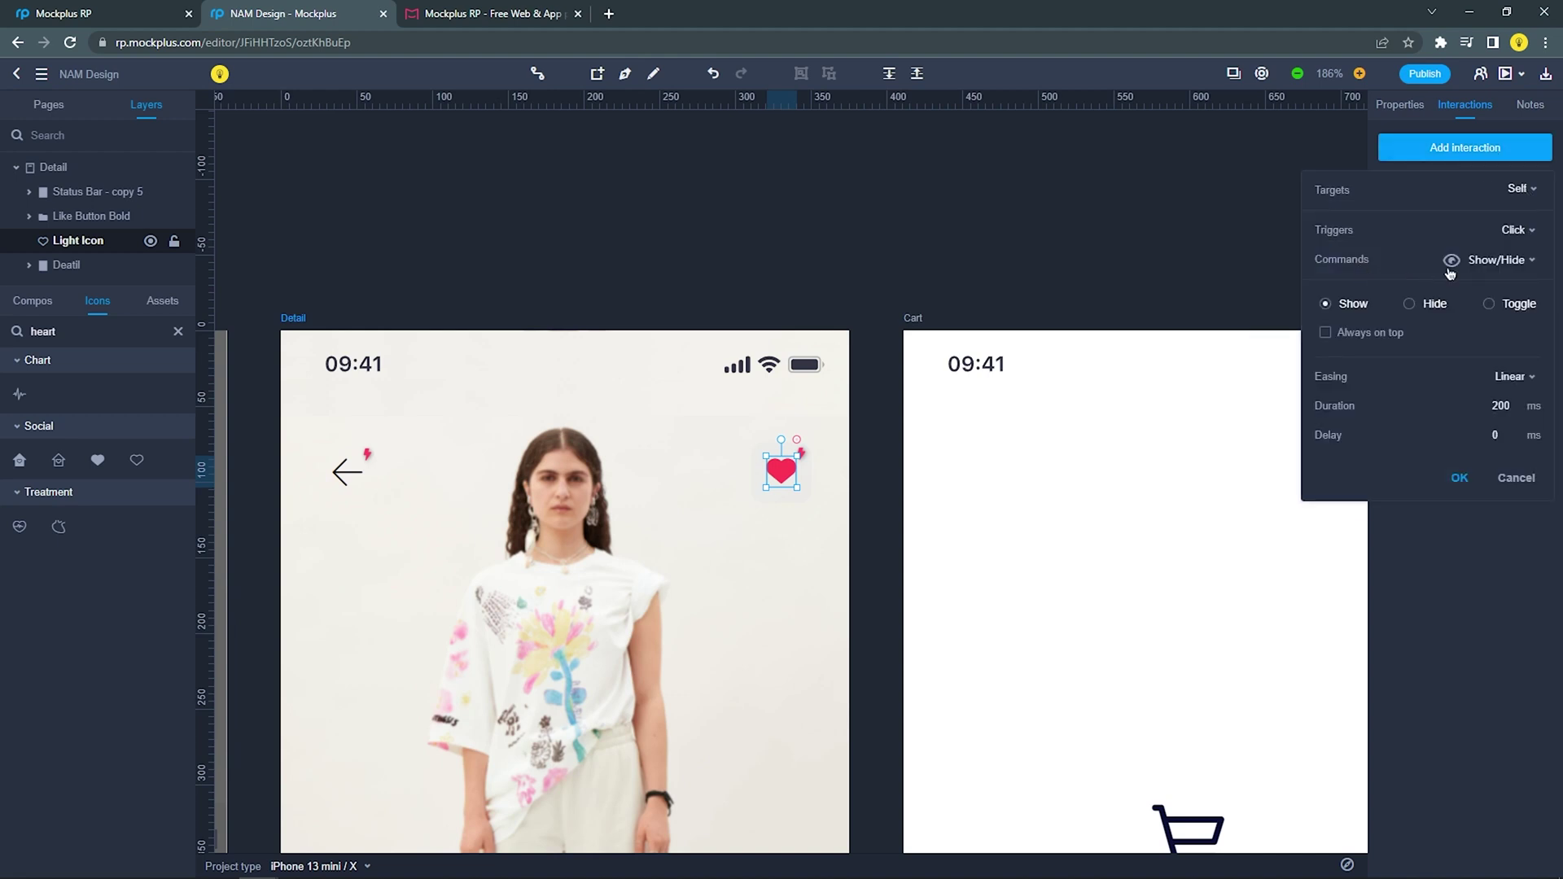
pyautogui.click(1410, 305)
pyautogui.click(1459, 479)
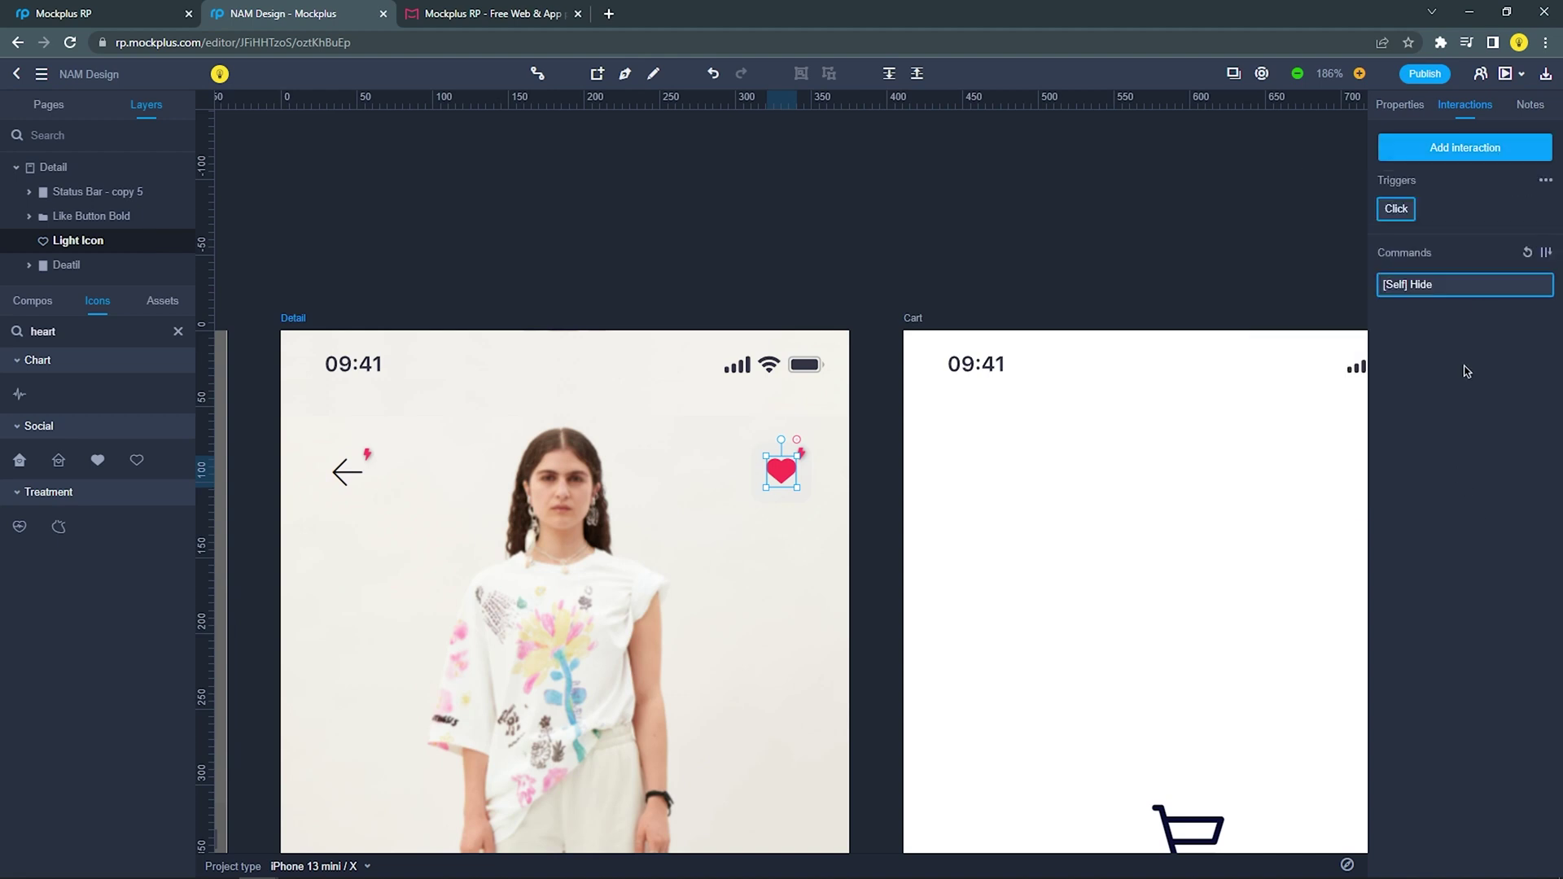
# Add a second click command to the Light Icon that shows the Detail artboard's Like Button Bold group
pyautogui.click(1486, 158)
pyautogui.click(1513, 190)
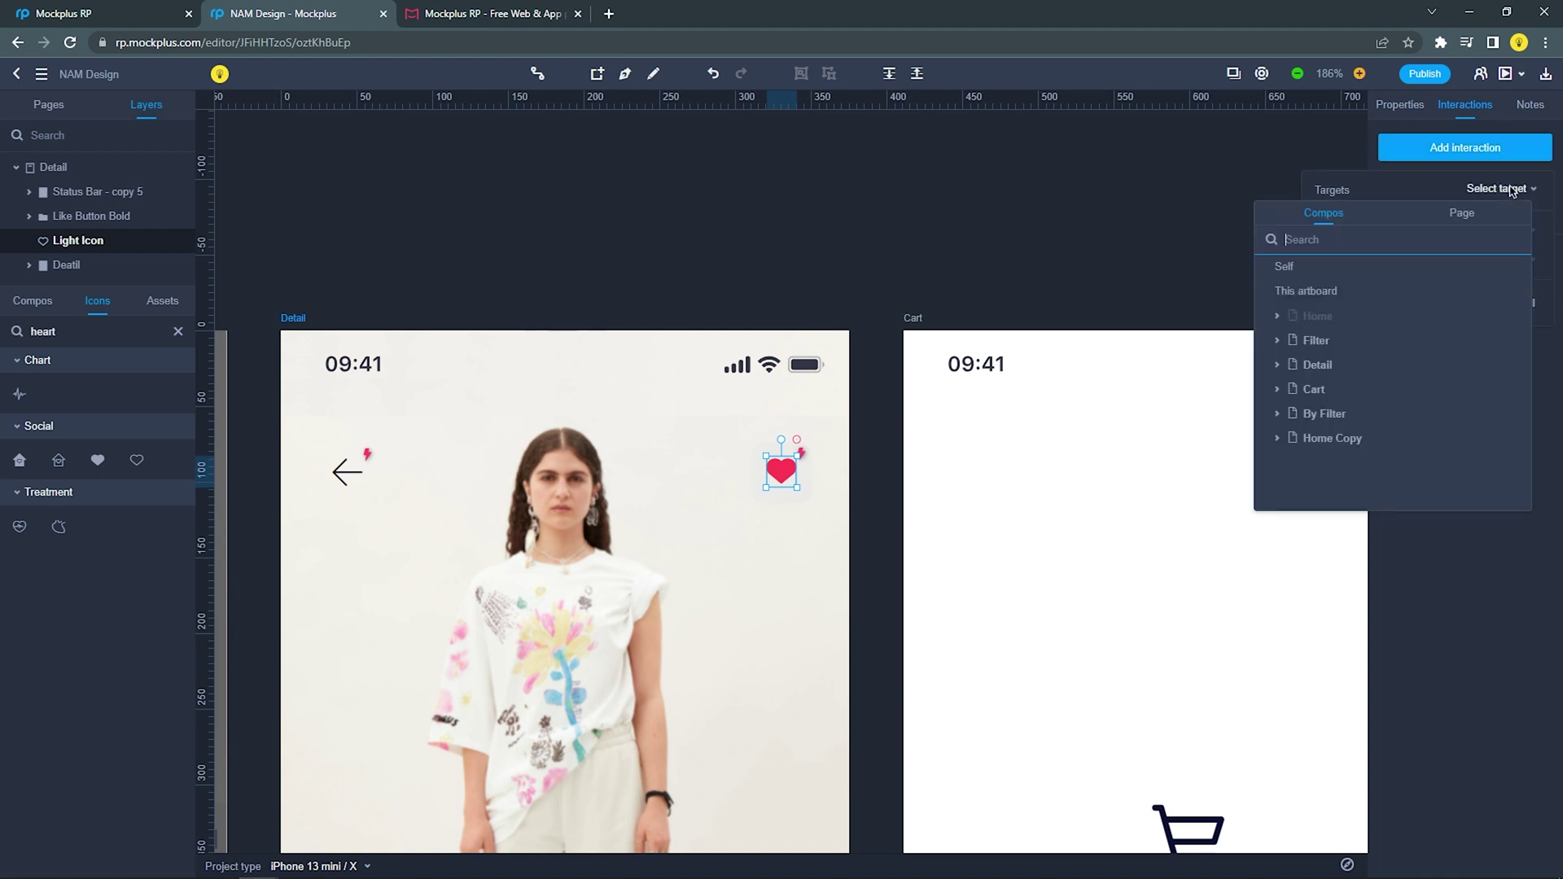
pyautogui.click(1277, 365)
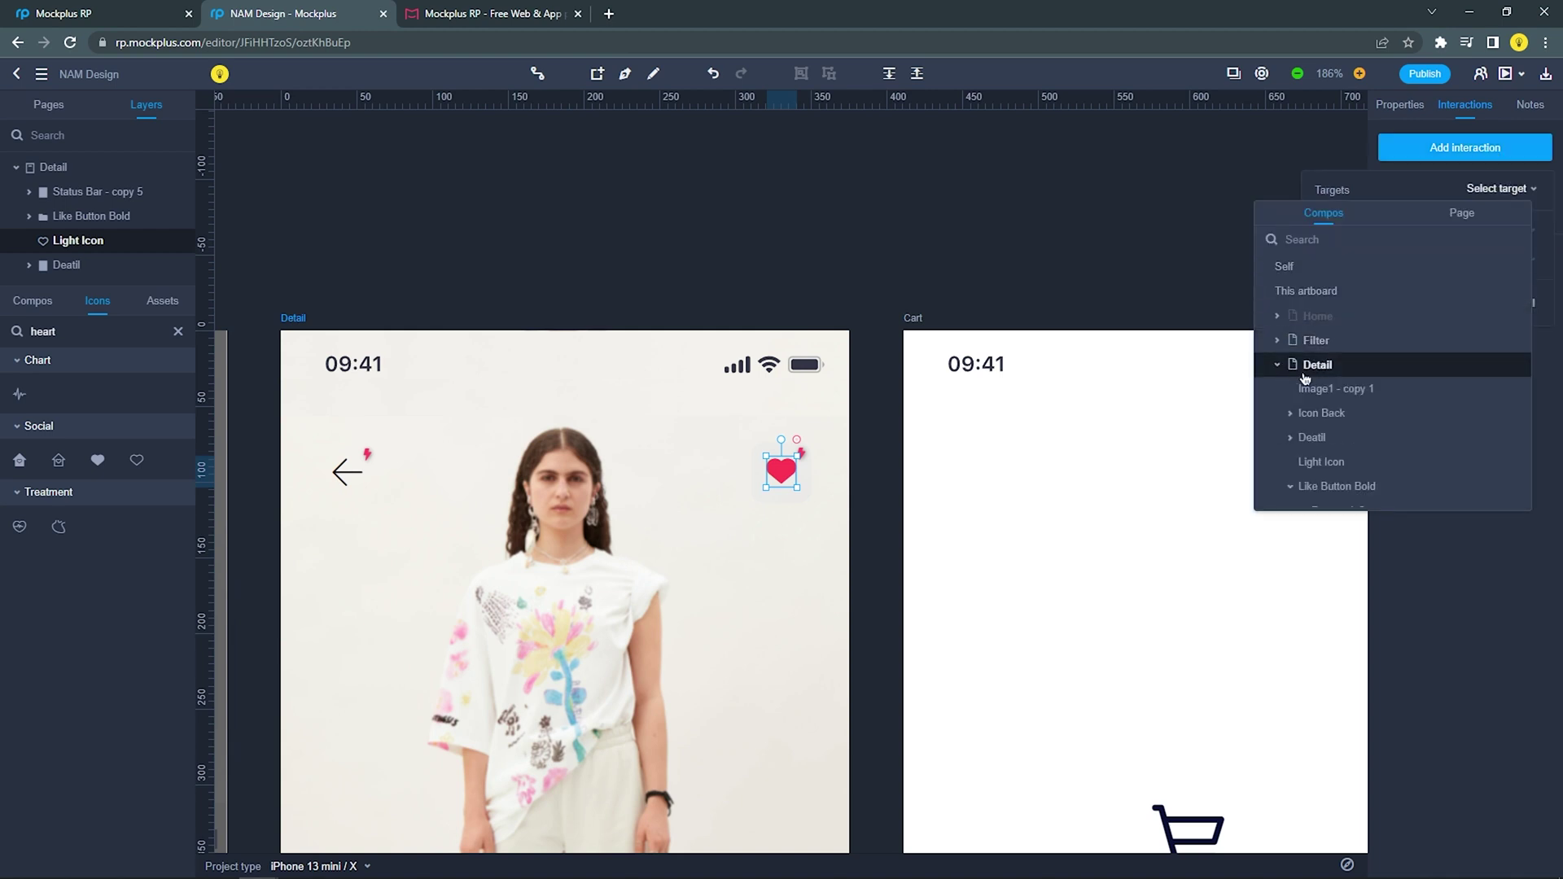
pyautogui.click(1346, 487)
pyautogui.click(1354, 306)
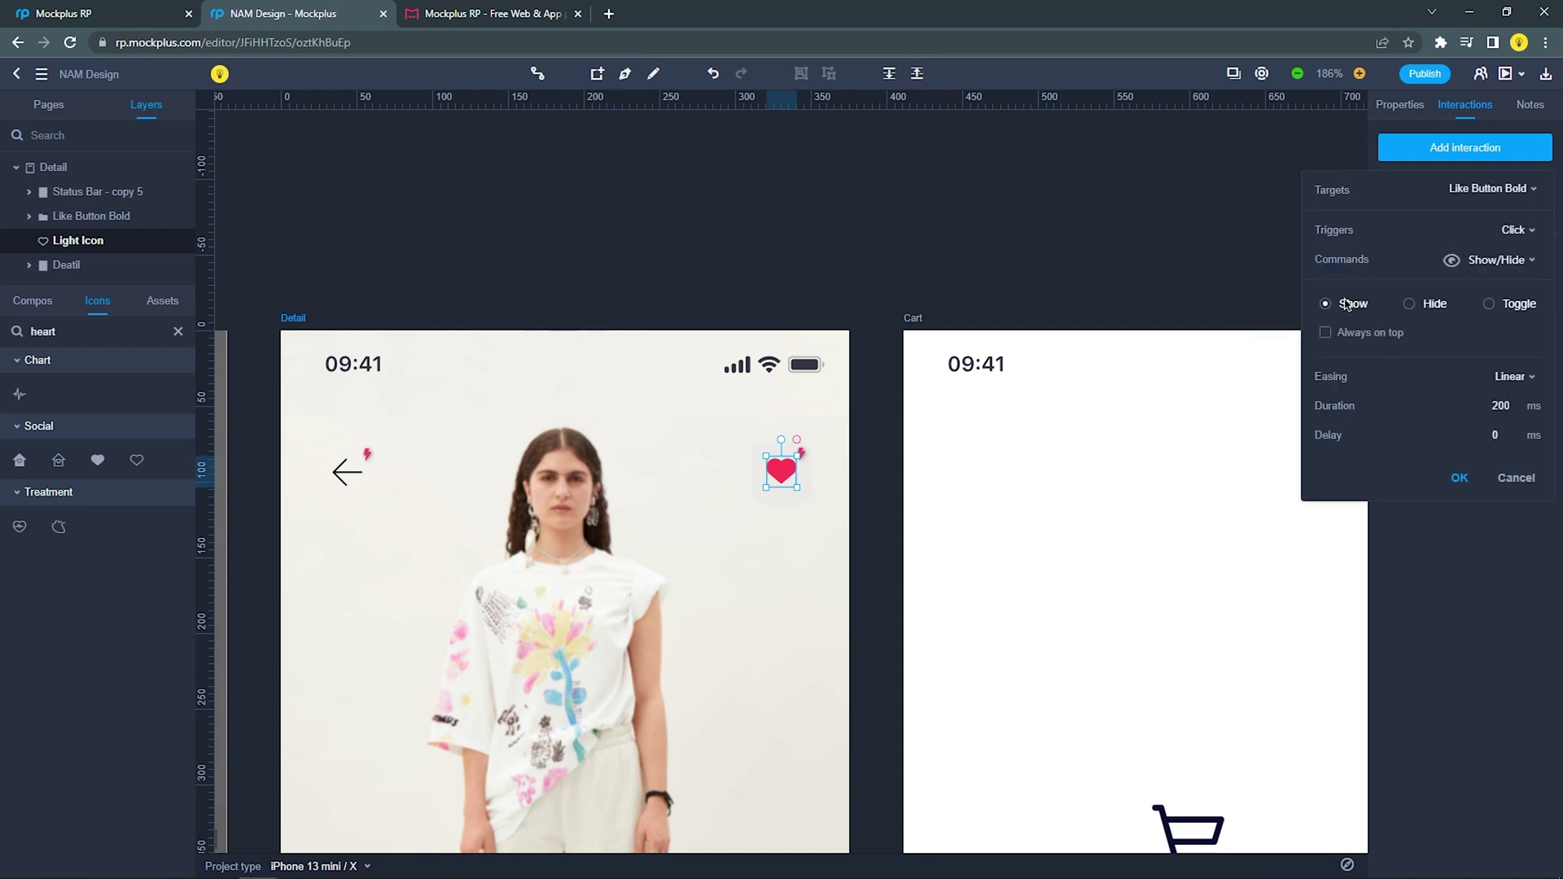
pyautogui.click(1462, 478)
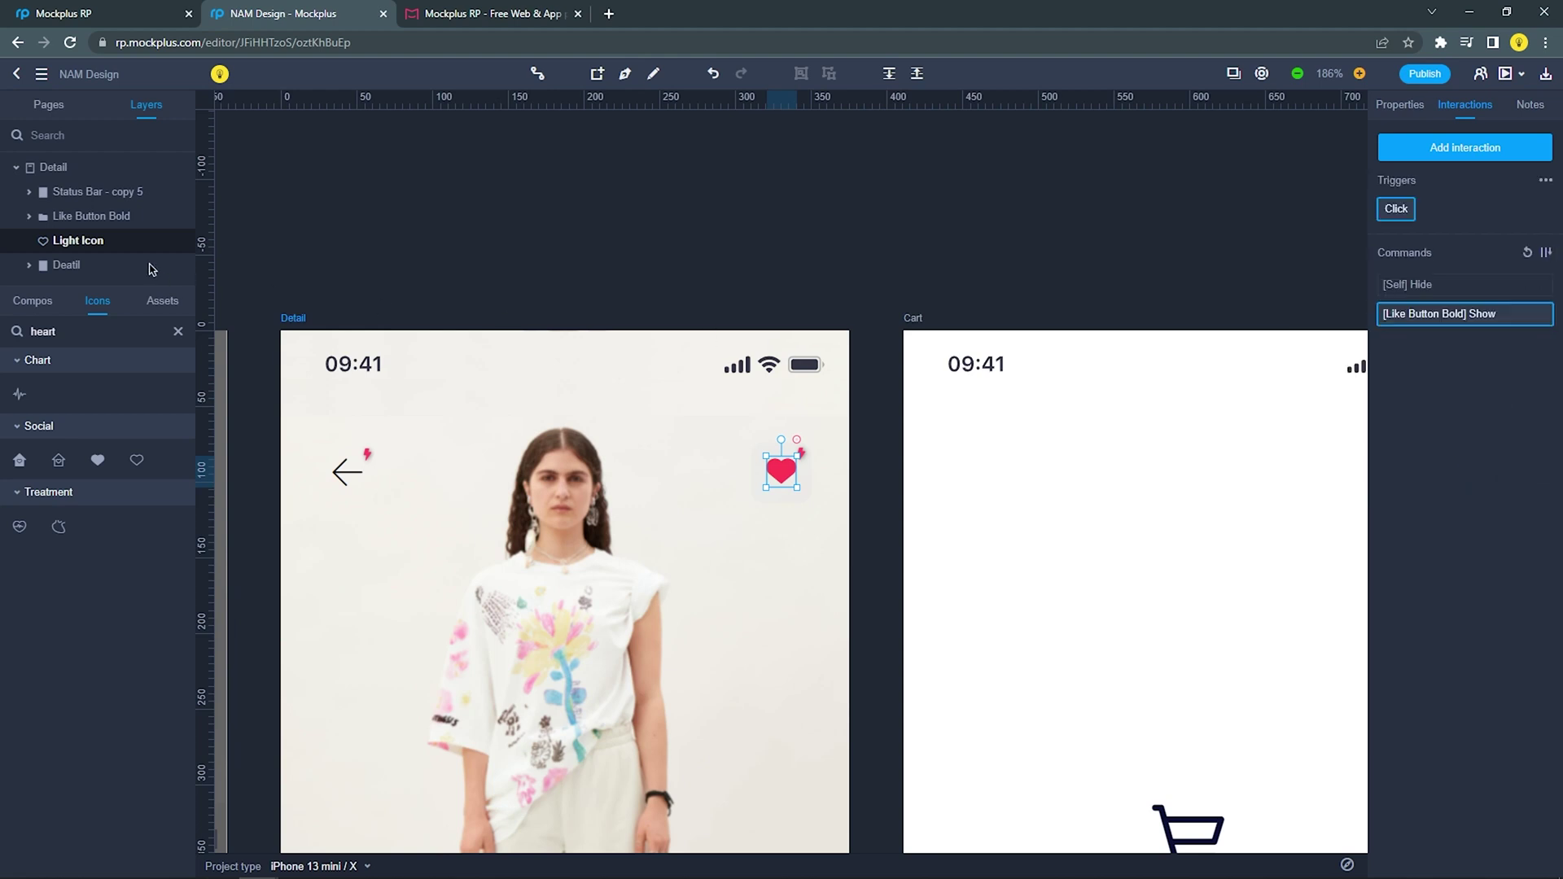
# Review the click commands of the Like Button Bold group and the Light Icon, plus the surrounding artboards
pyautogui.click(79, 216)
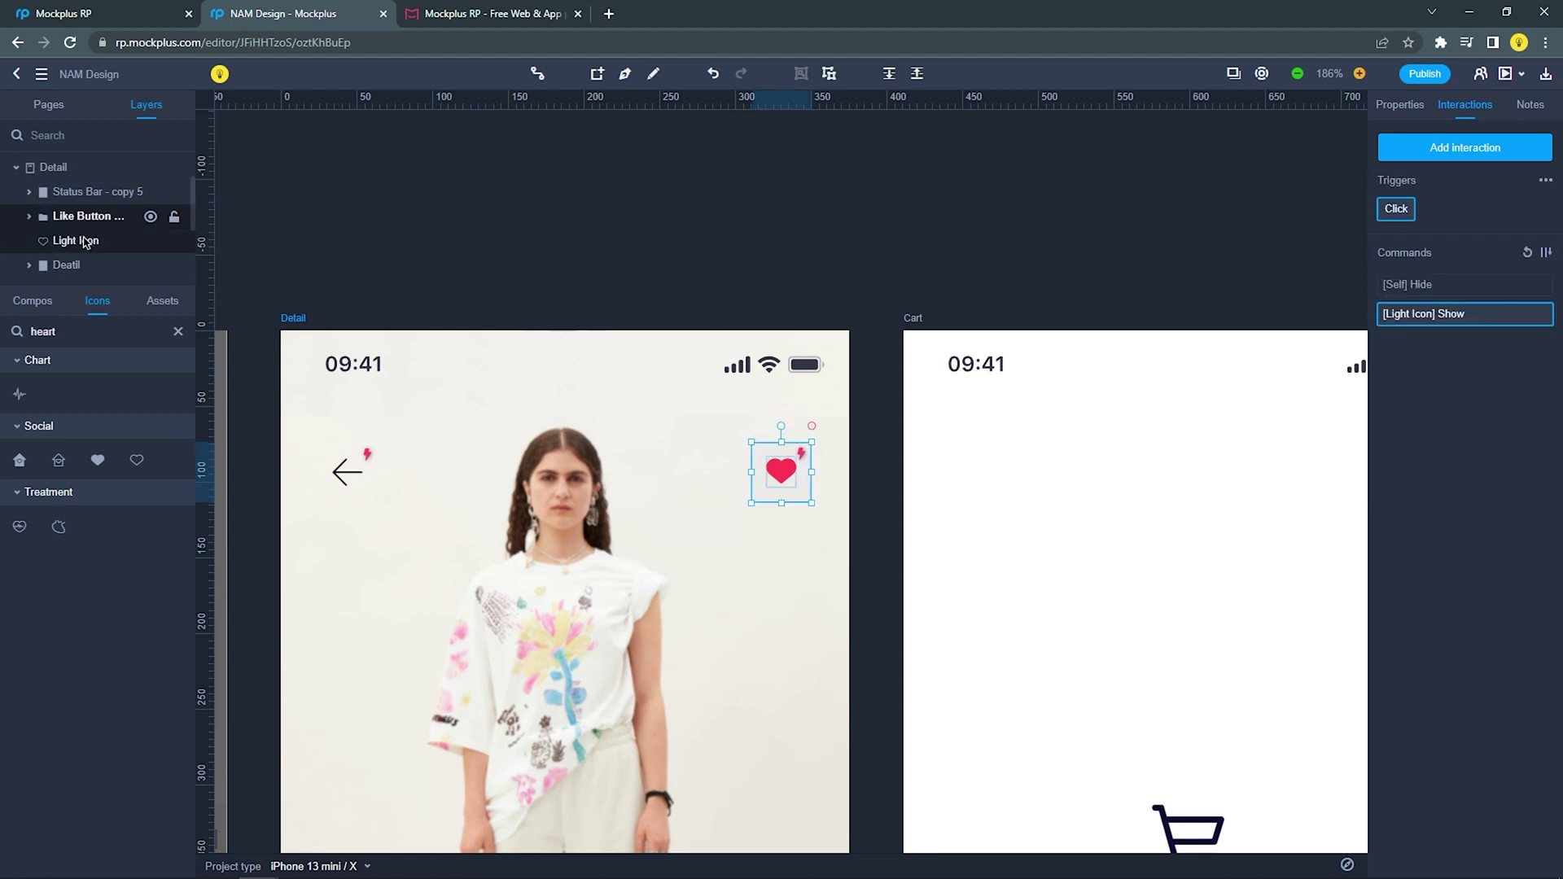
pyautogui.click(84, 242)
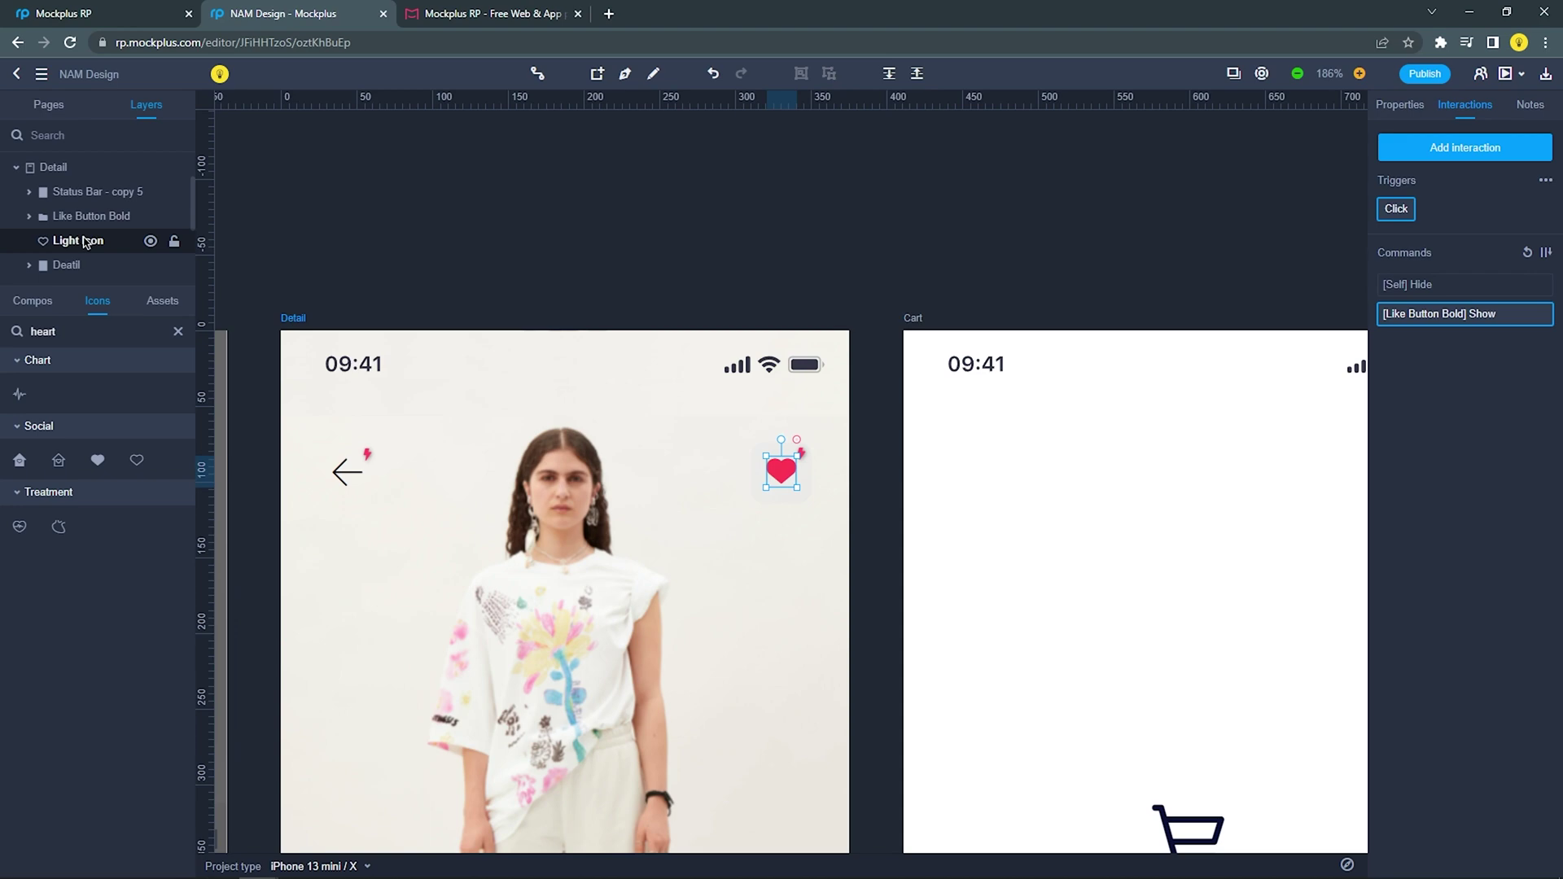
pyautogui.click(654, 275)
pyautogui.scroll(-3, 658, 276)
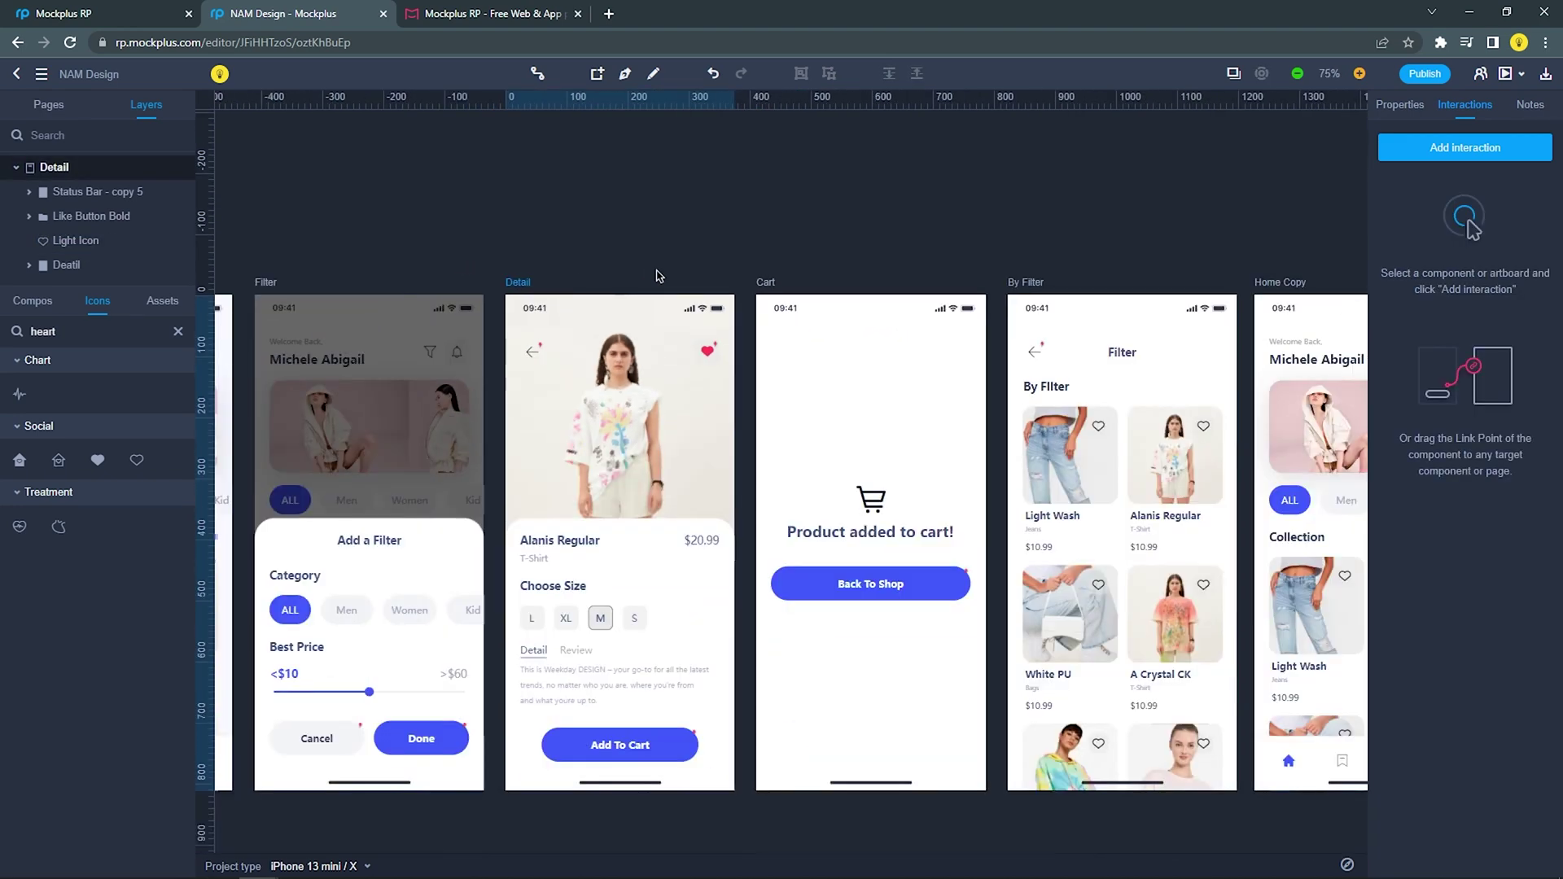
pyautogui.scroll(2, 921, 280)
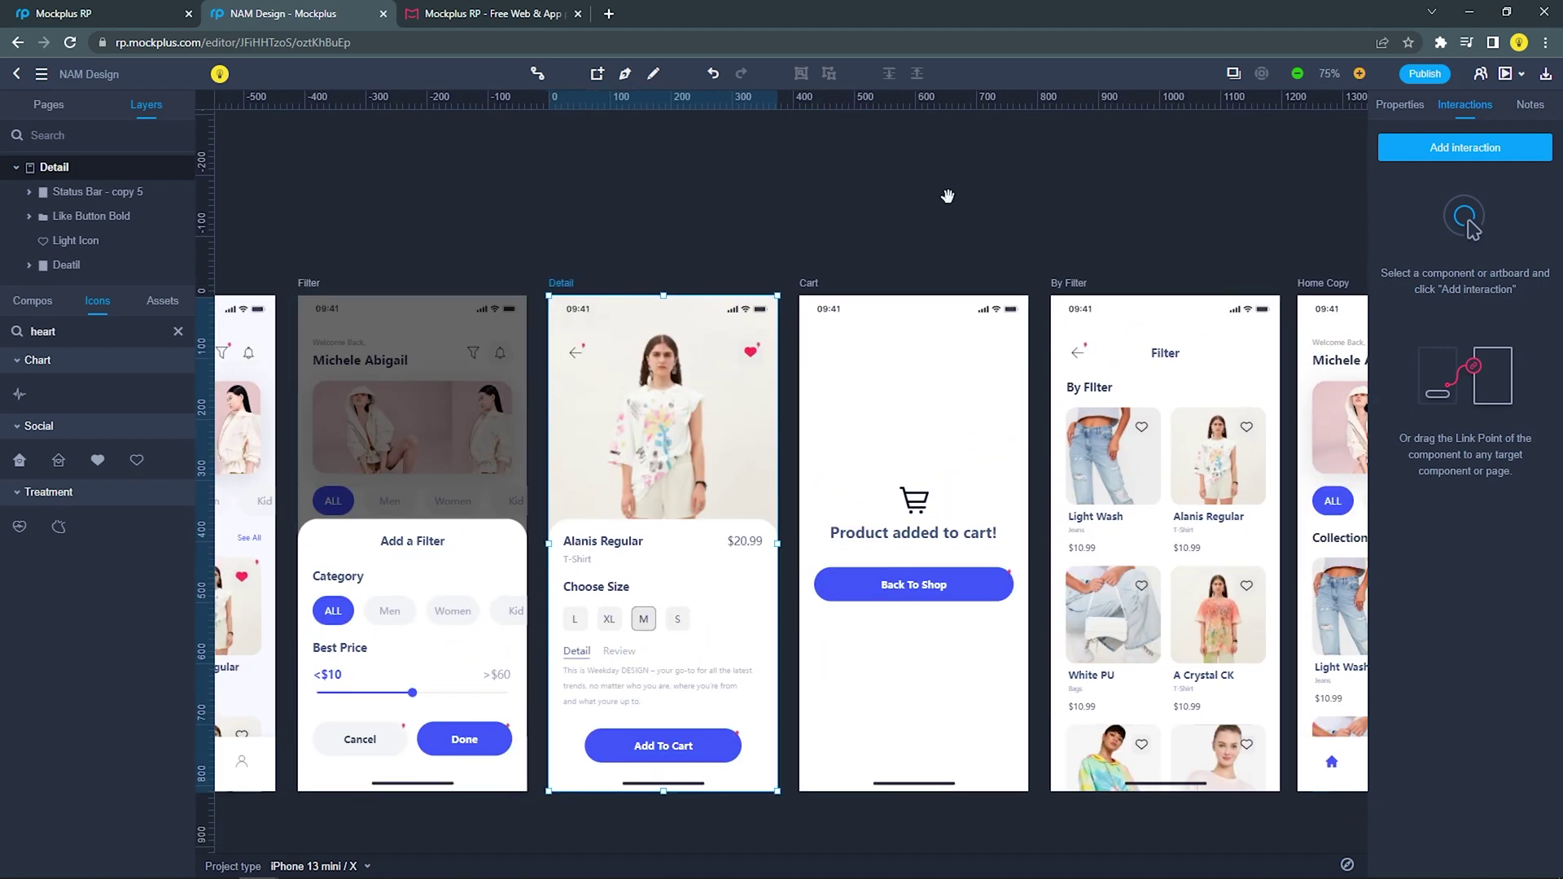
pyautogui.moveTo(948, 195); pyautogui.dragTo(950, 171)
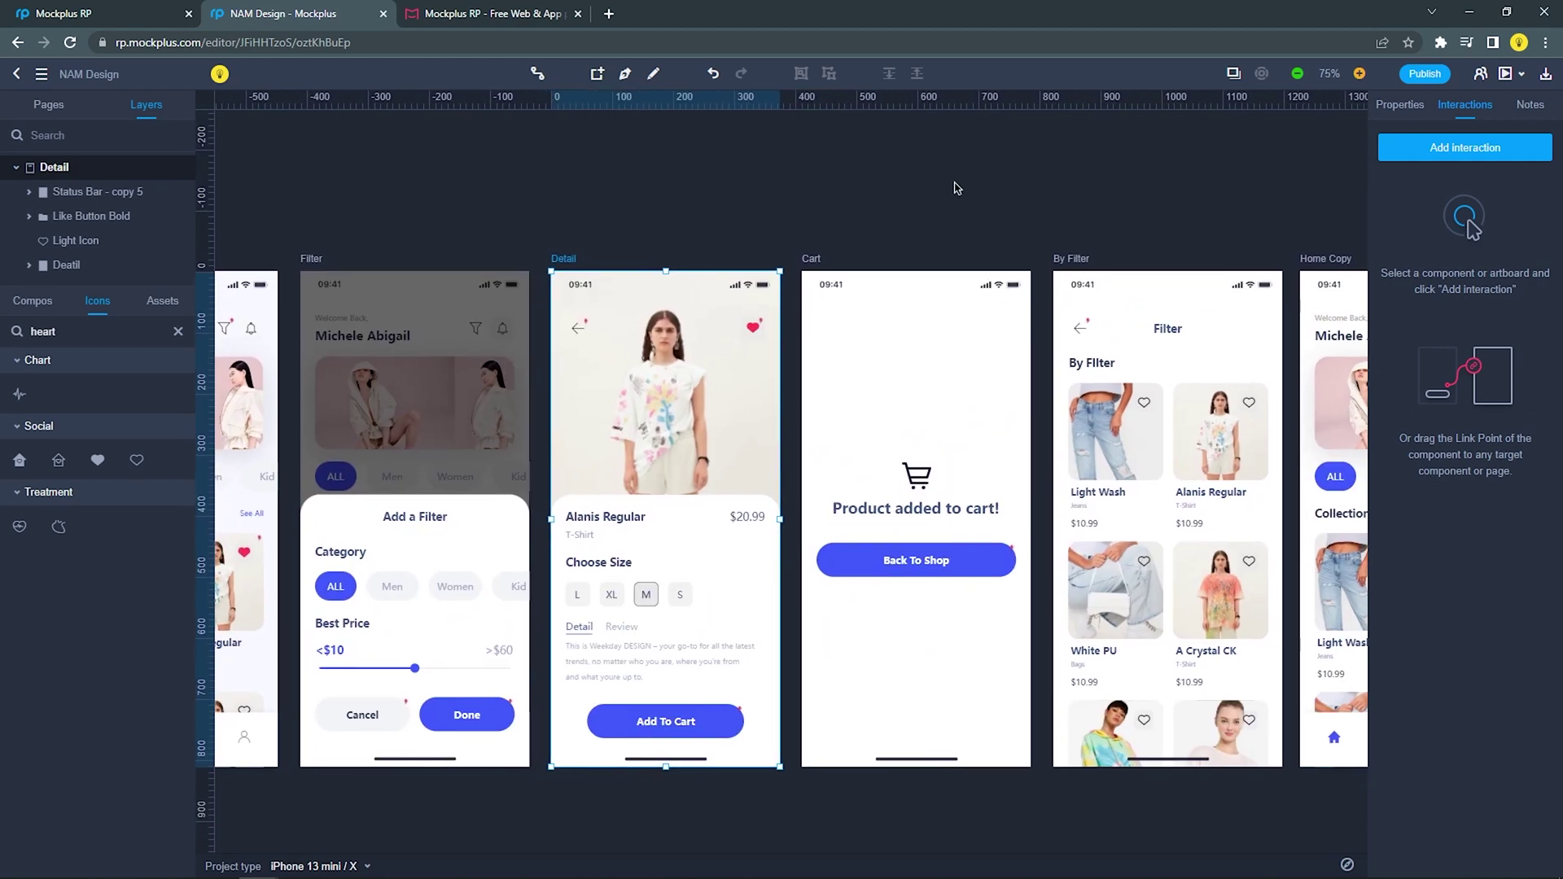
# Preview the prototype and test opening the filter overlay from the Home screen and cancelling it
pyautogui.click(1507, 75)
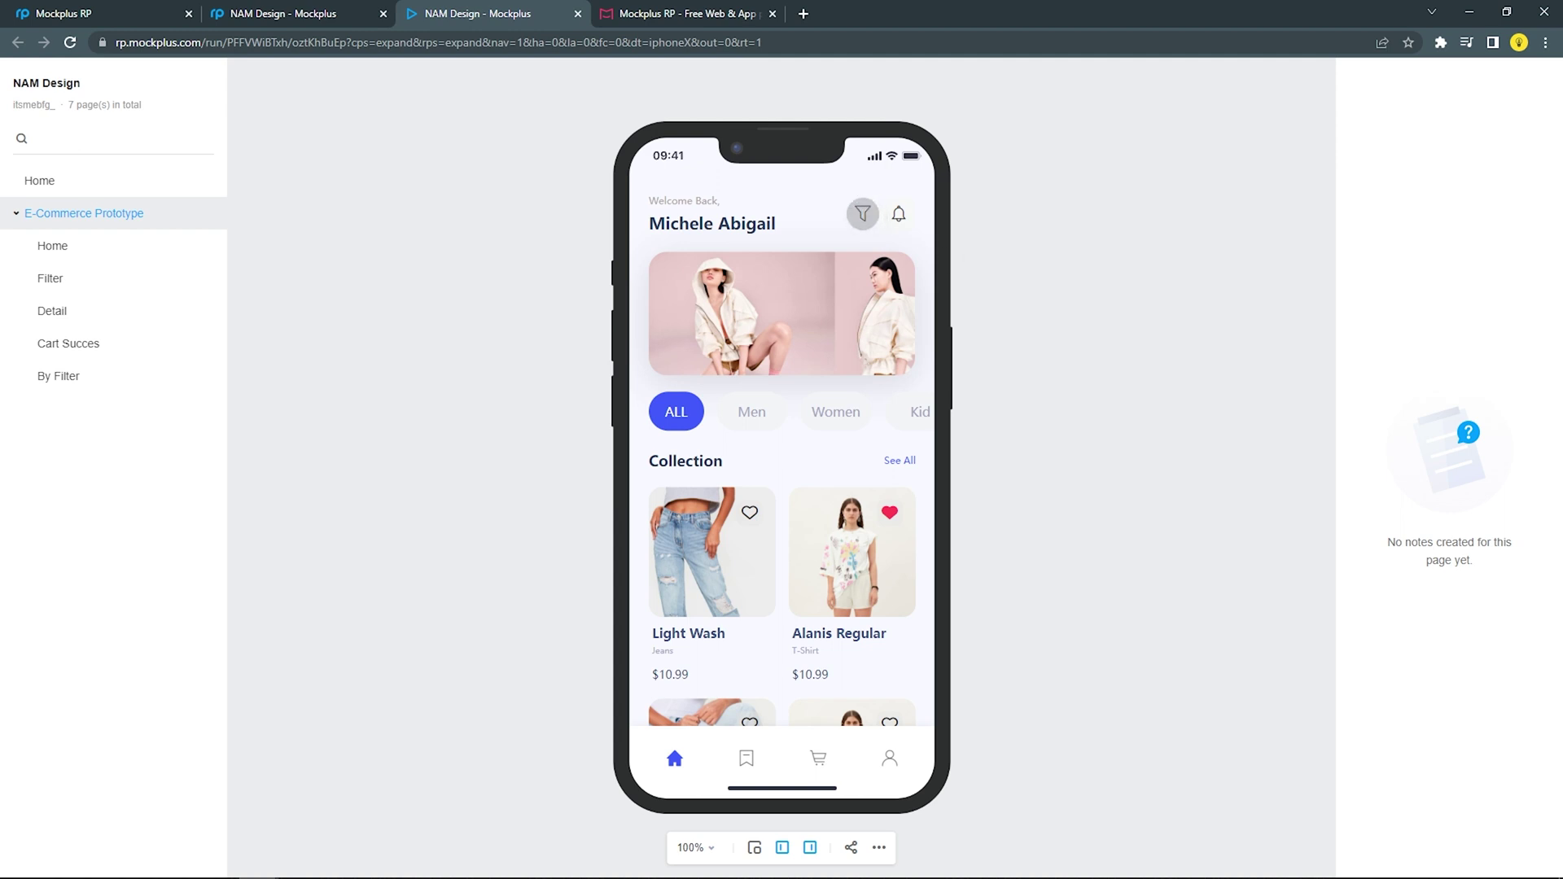
pyautogui.click(862, 214)
pyautogui.click(733, 717)
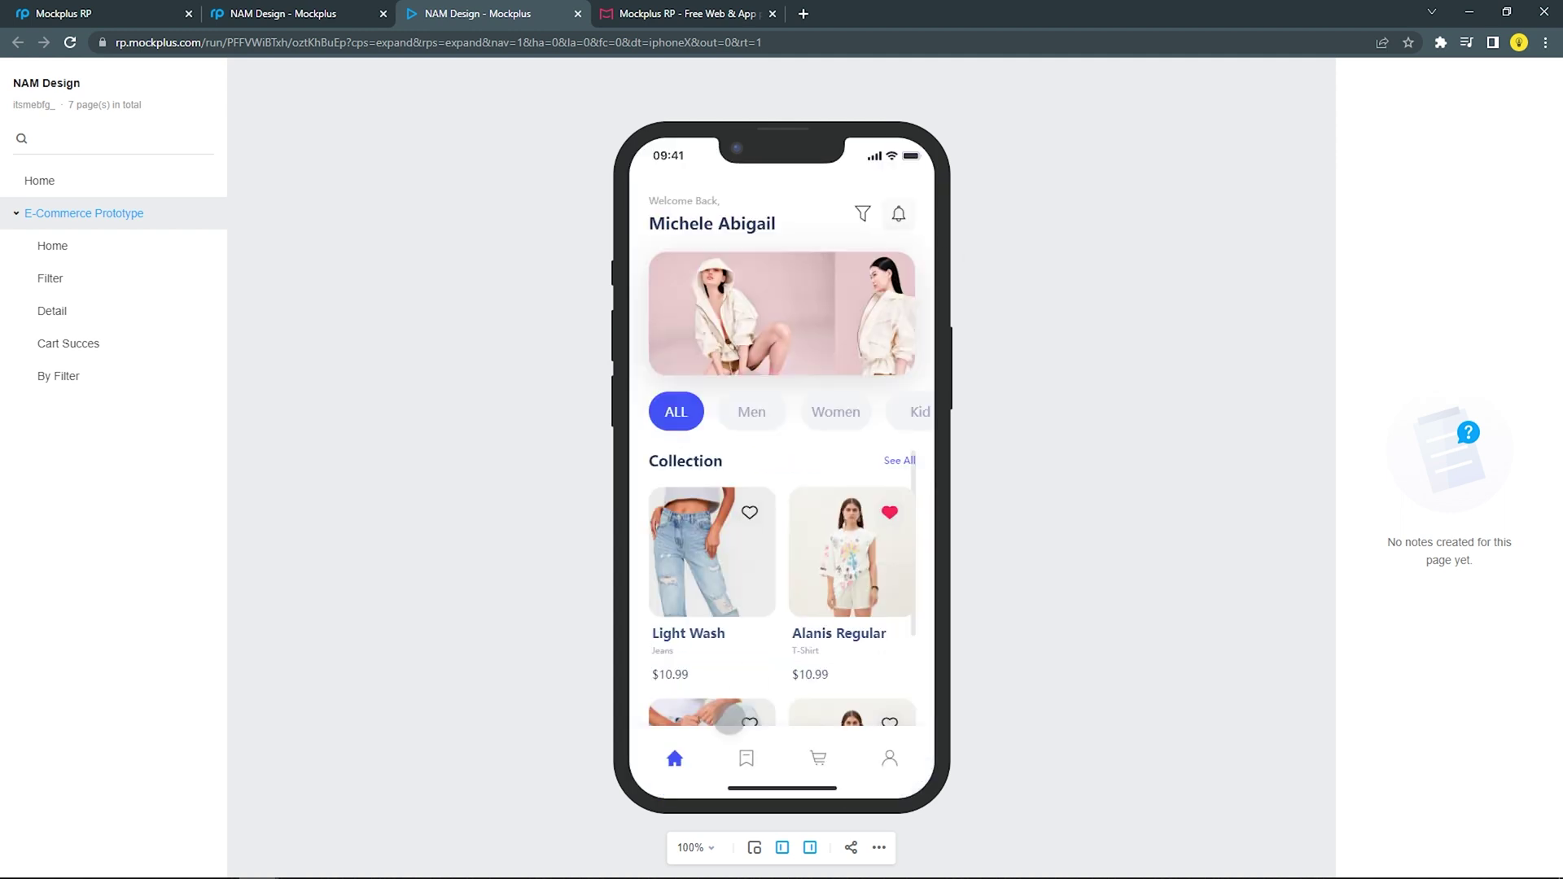
# Test the Alanis Regular product link, its Detail screen's like button and the back arrow to Home
pyautogui.click(851, 521)
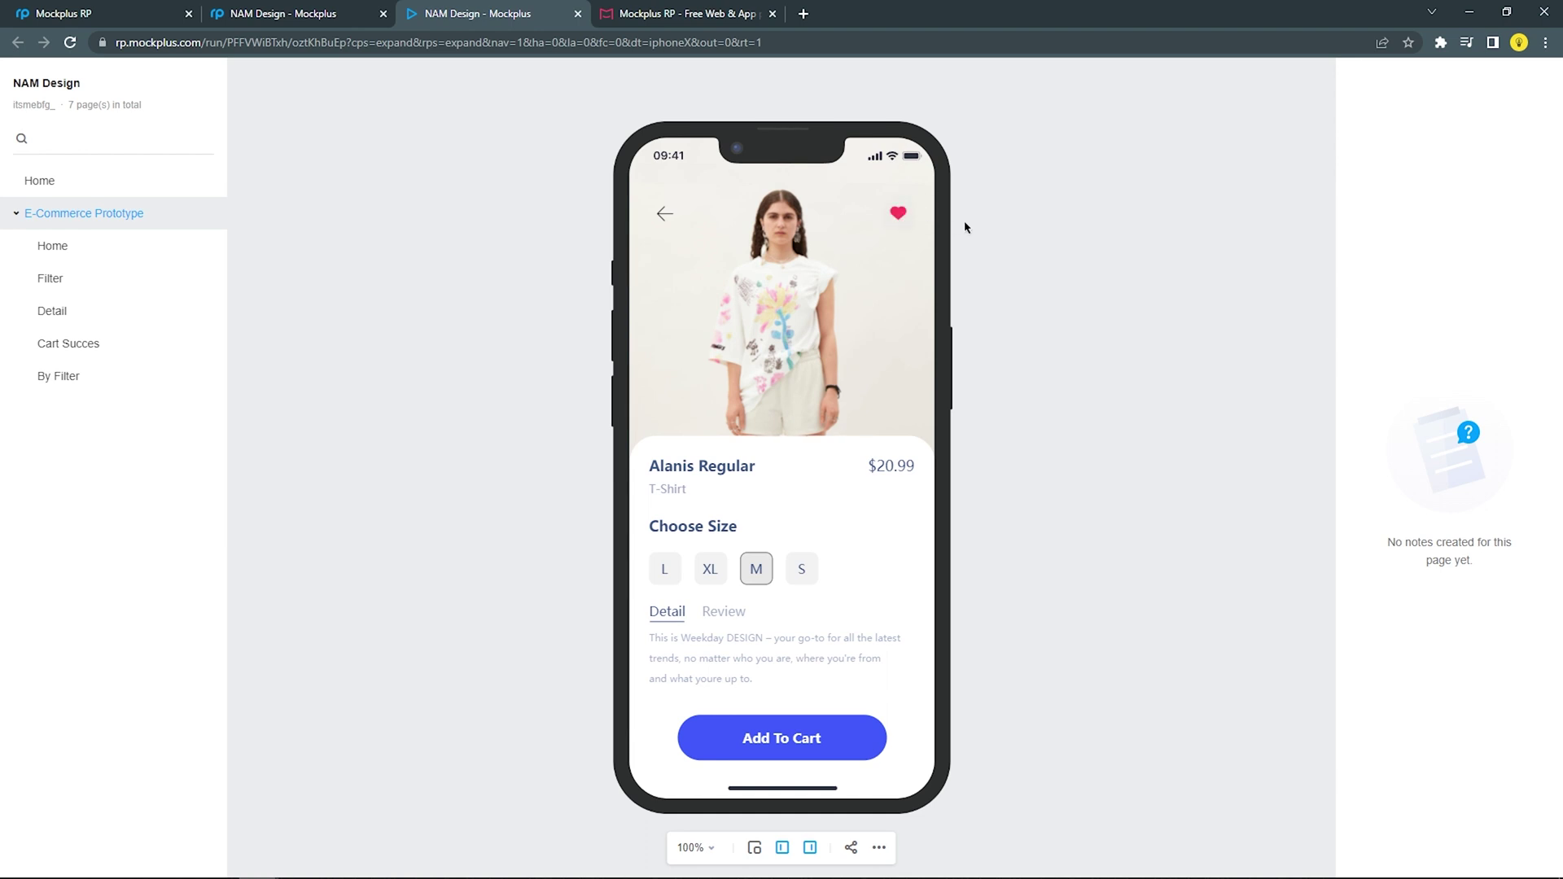
pyautogui.click(898, 213)
pyautogui.click(666, 214)
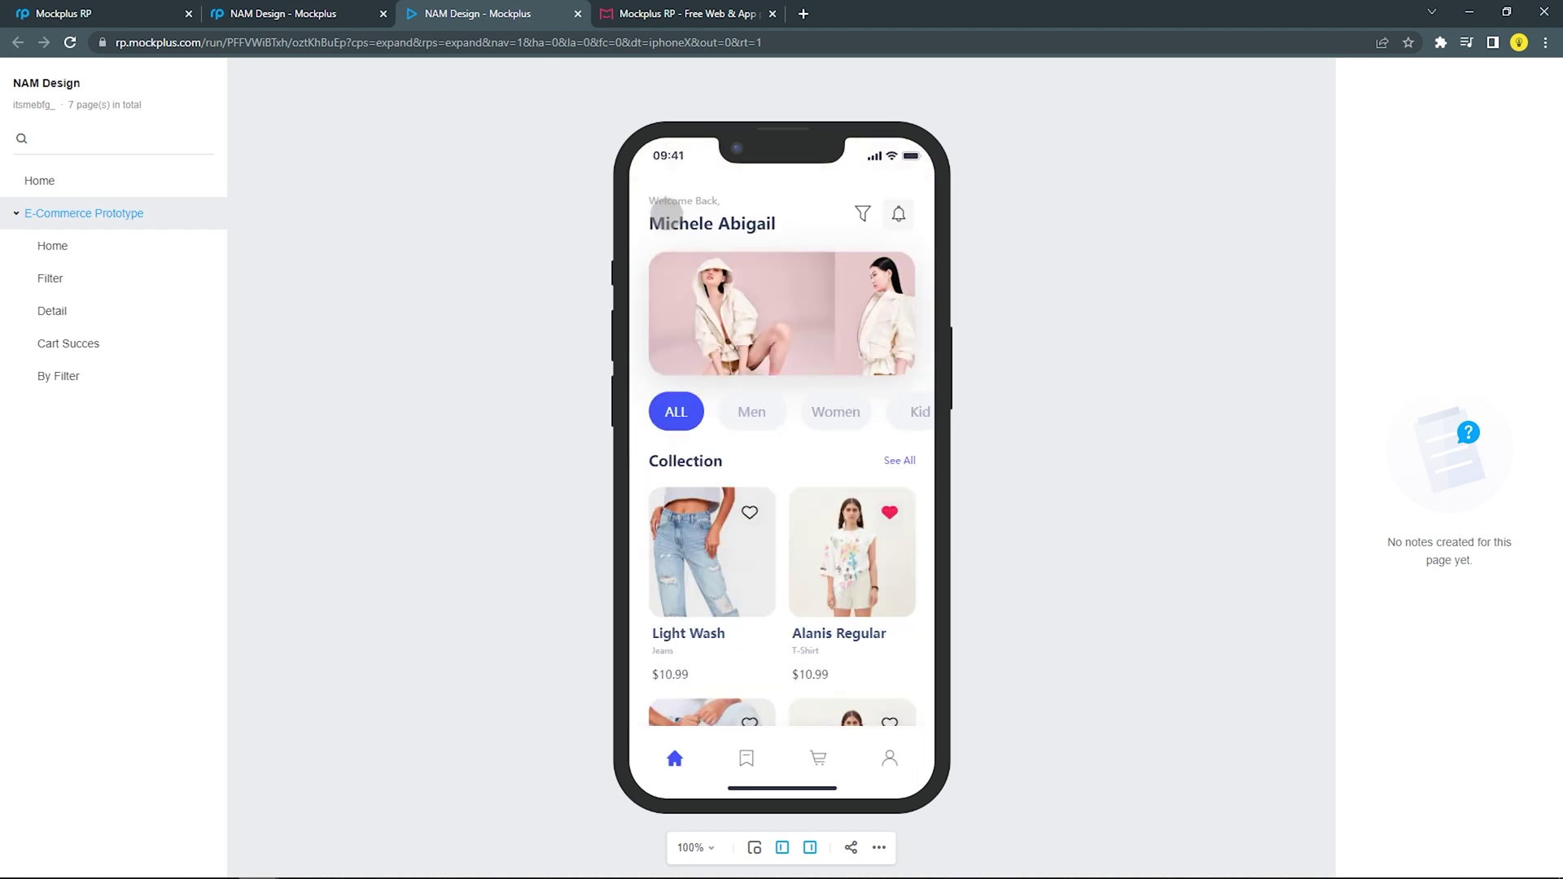
# Test applying the filter with Done to reach the By Filter screen and returning to Home
pyautogui.click(865, 217)
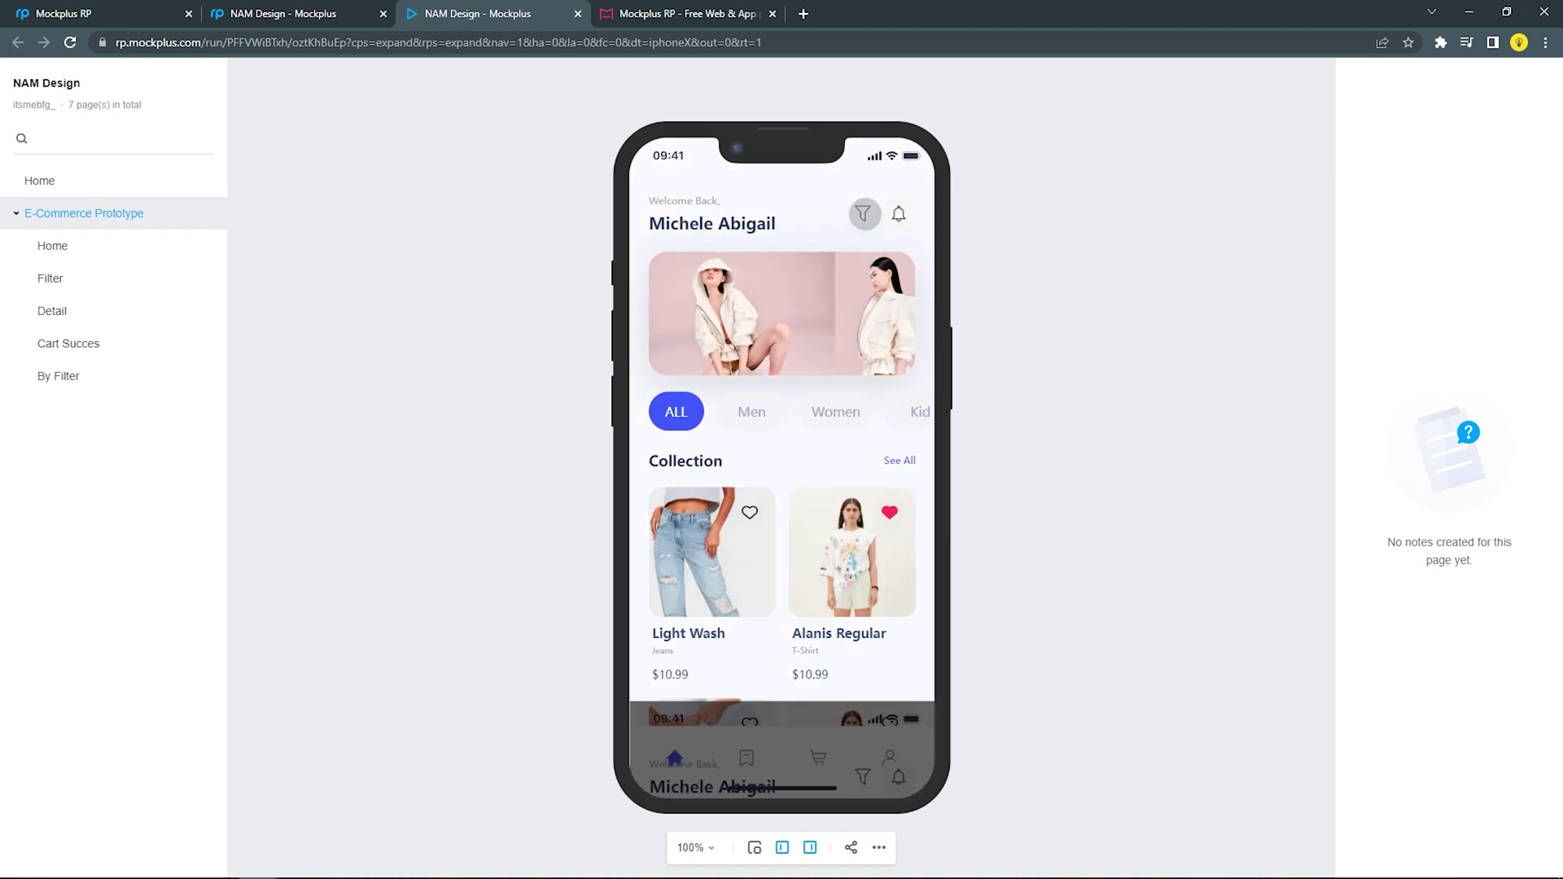
pyautogui.click(863, 727)
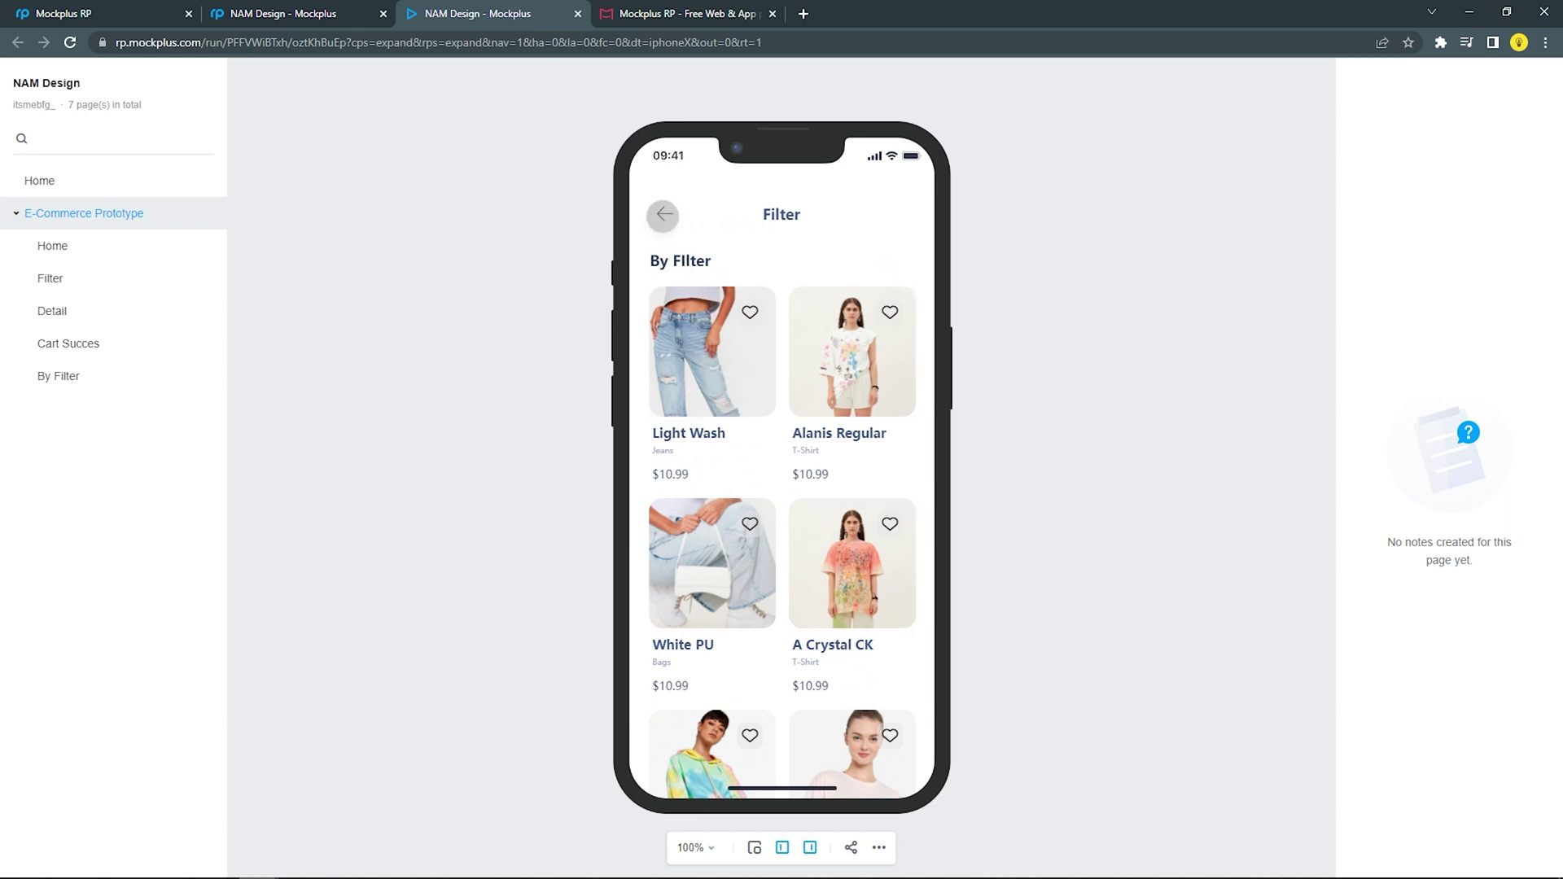
pyautogui.click(662, 215)
# Test the purchase flow from the Alanis Regular product through Add To Cart and Back To Shop
pyautogui.click(851, 543)
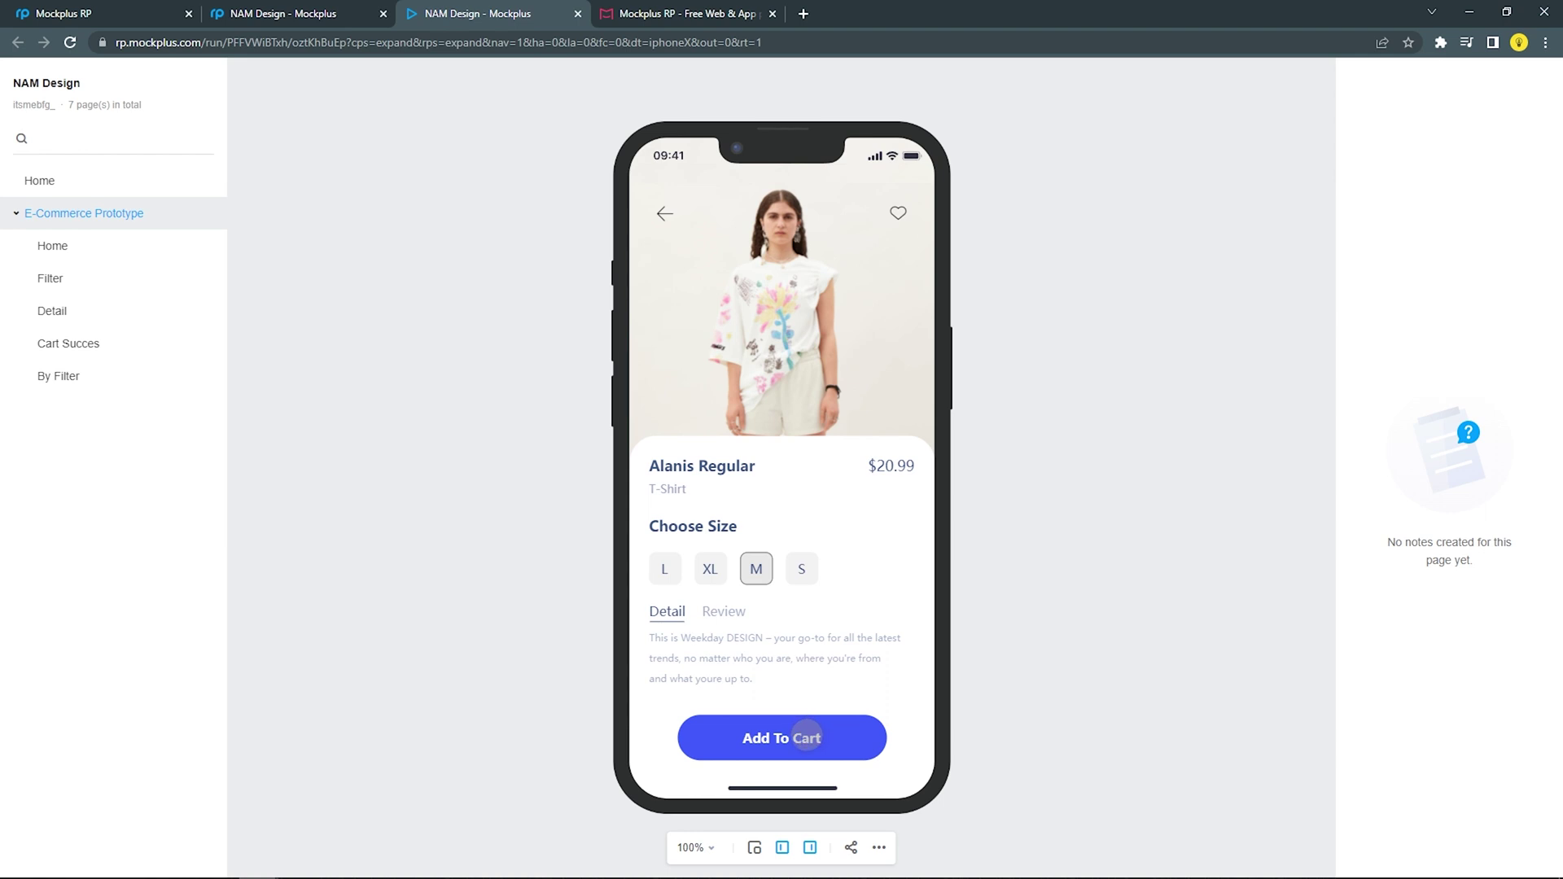
pyautogui.click(806, 735)
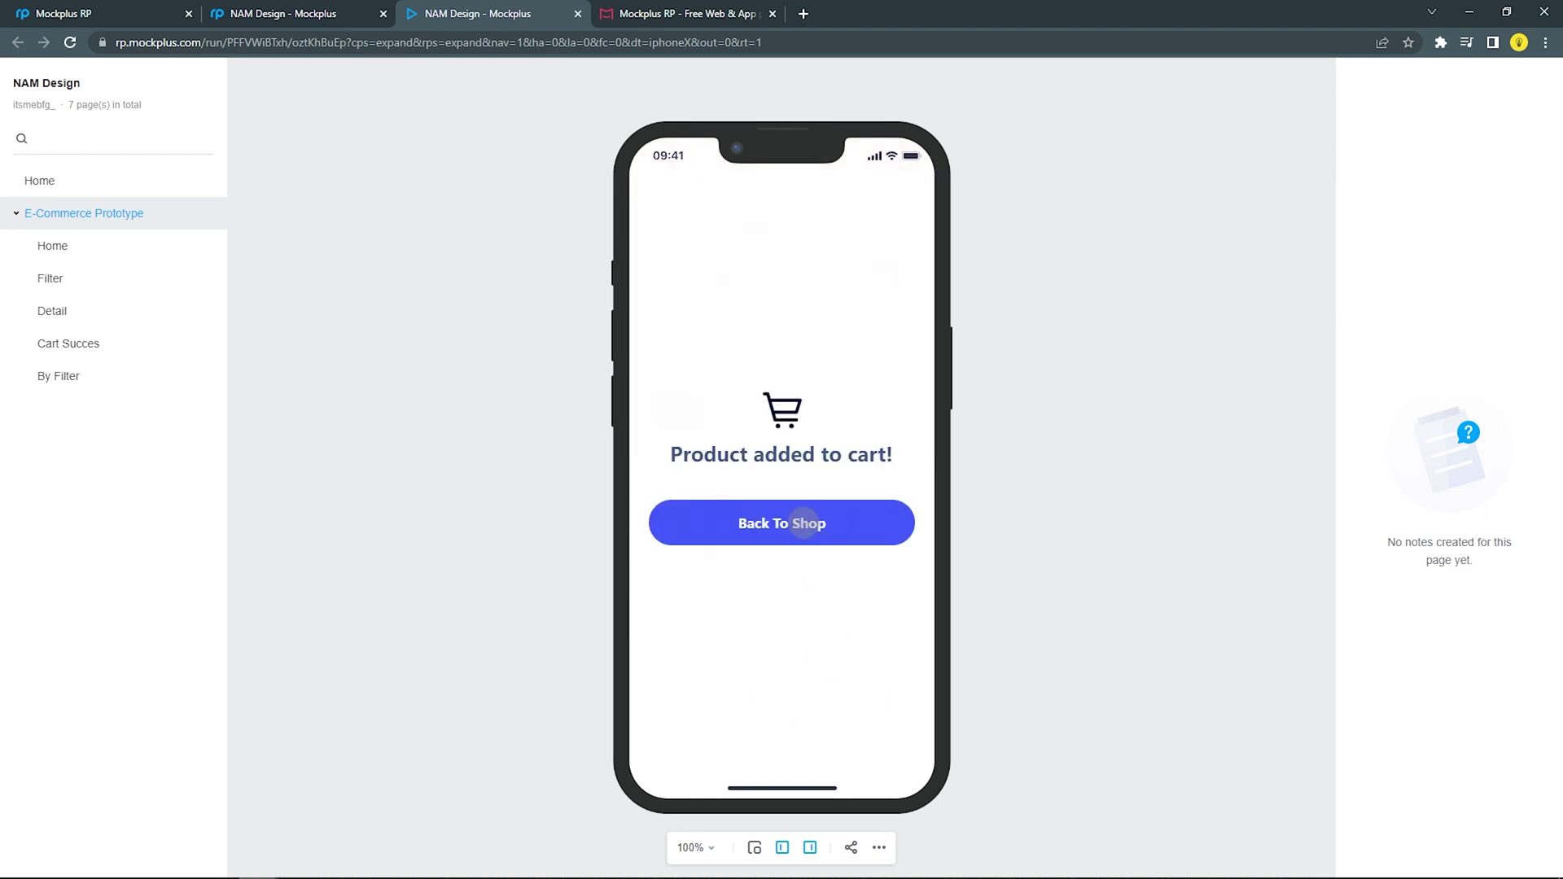
pyautogui.click(804, 522)
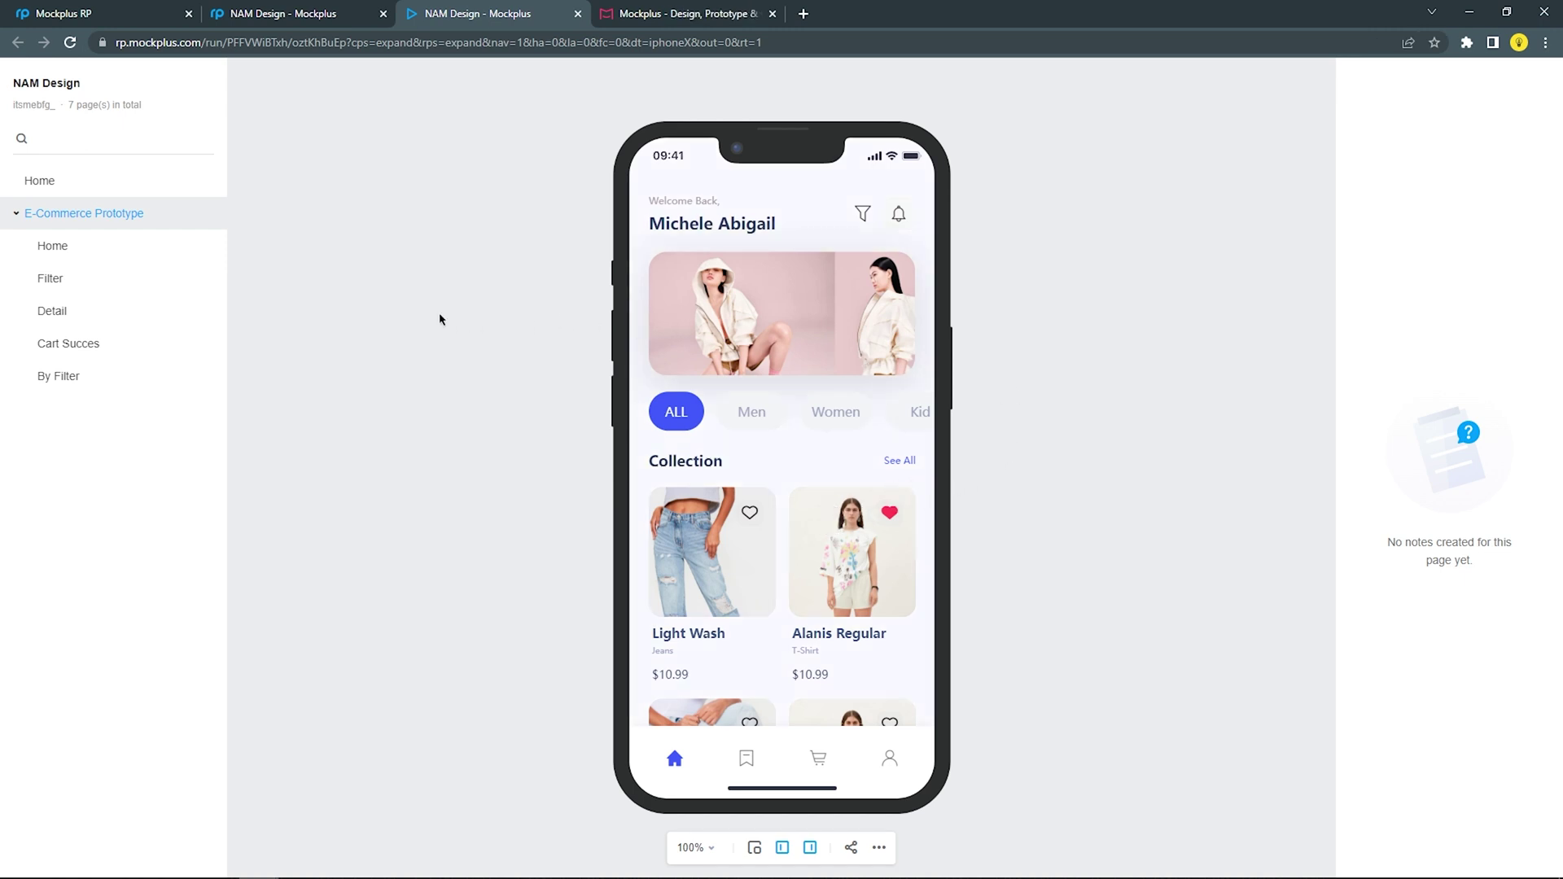
# Switch to the Mockplus website and open its Samples & Templates page
pyautogui.click(144, 5)
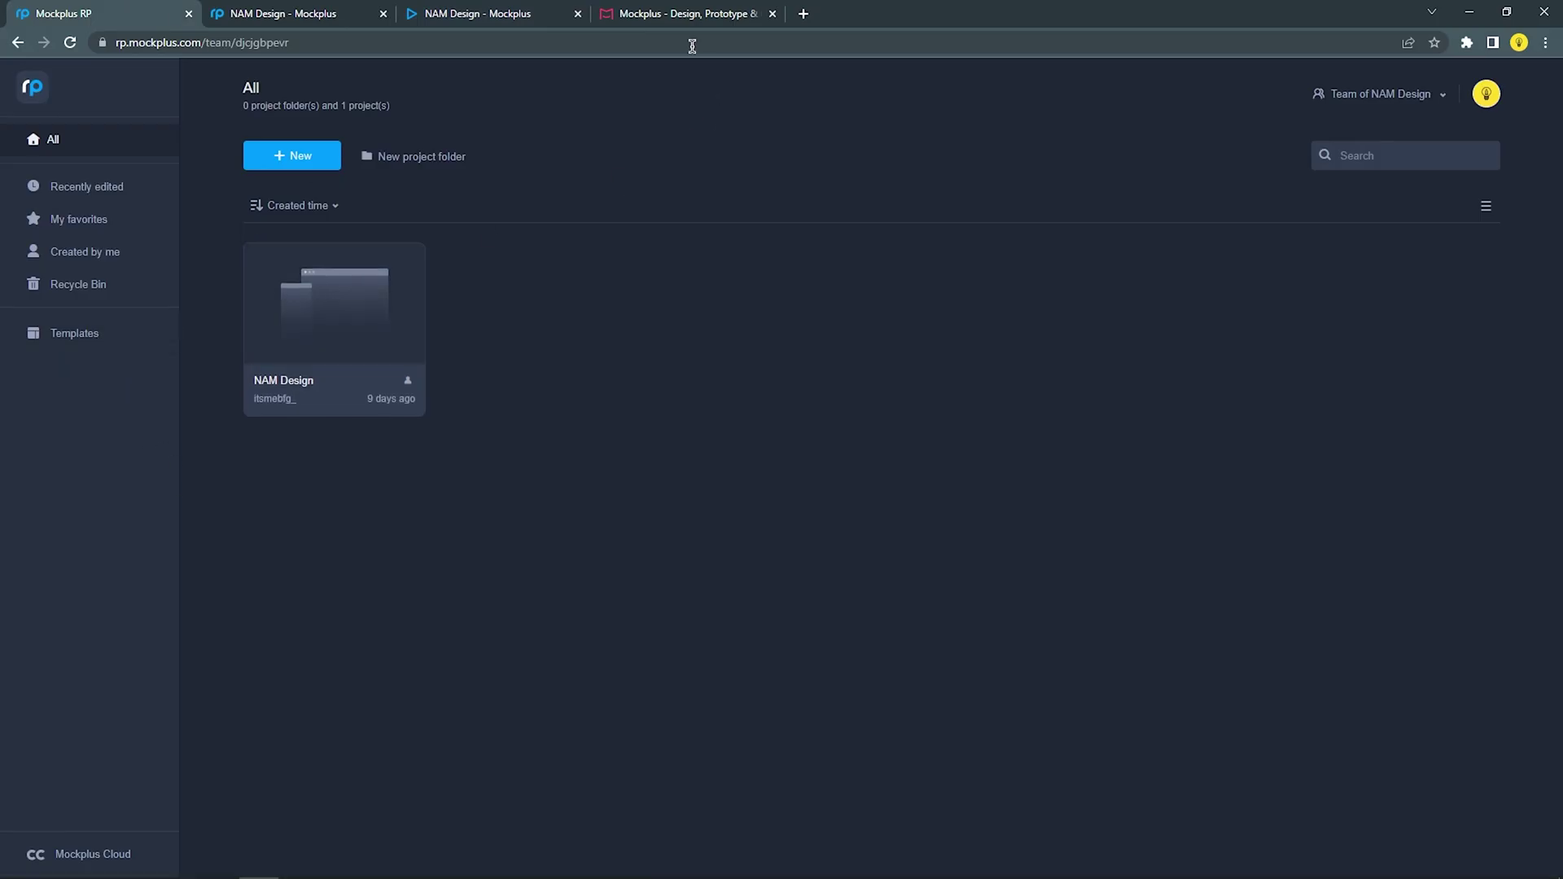
pyautogui.click(692, 14)
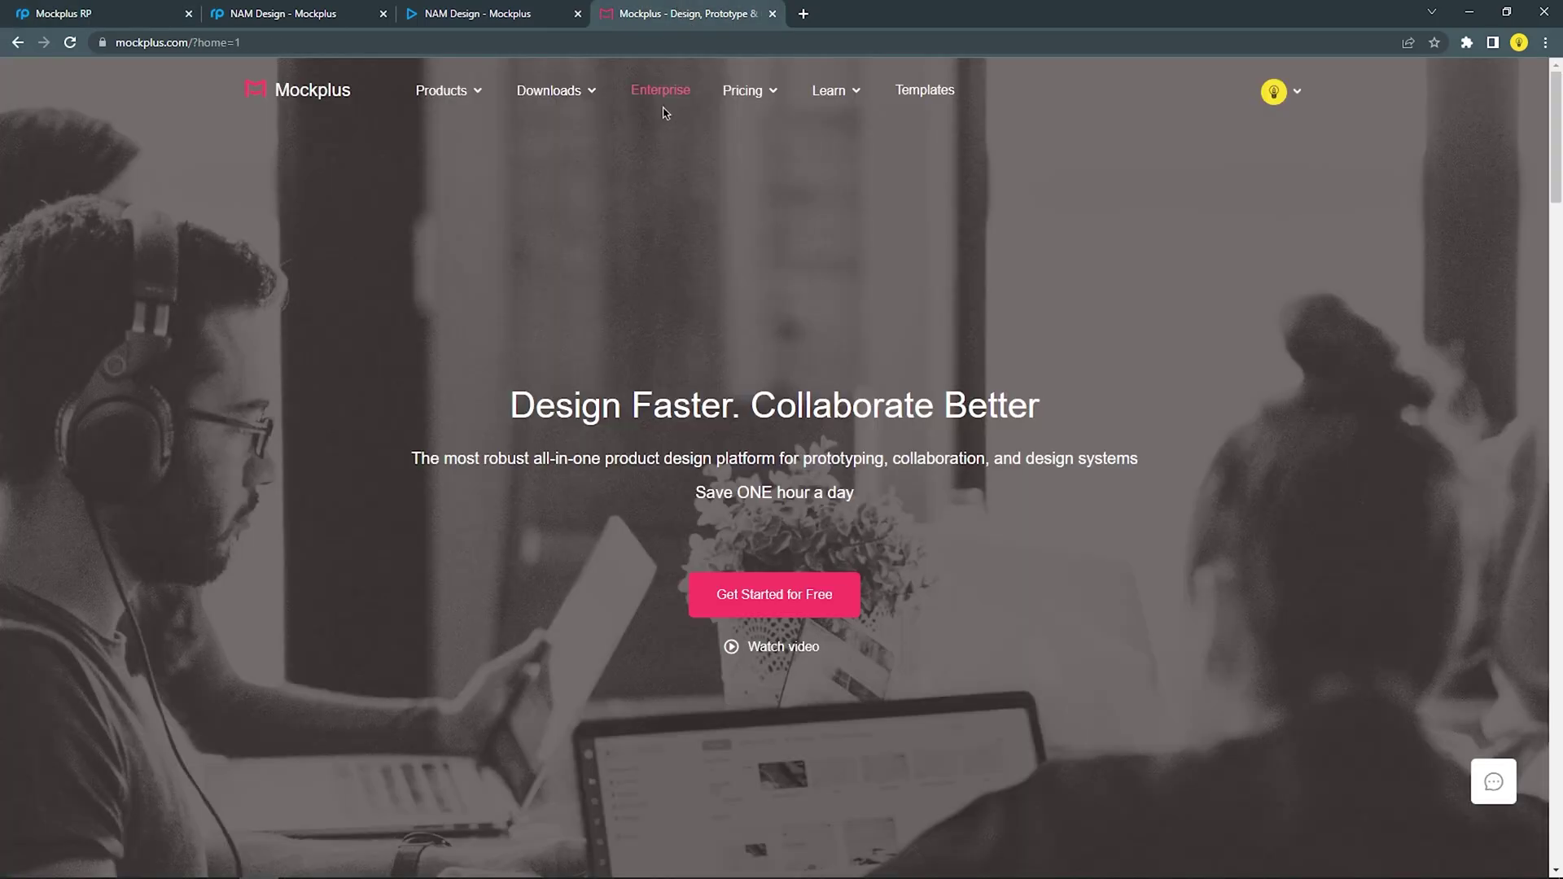
pyautogui.click(919, 98)
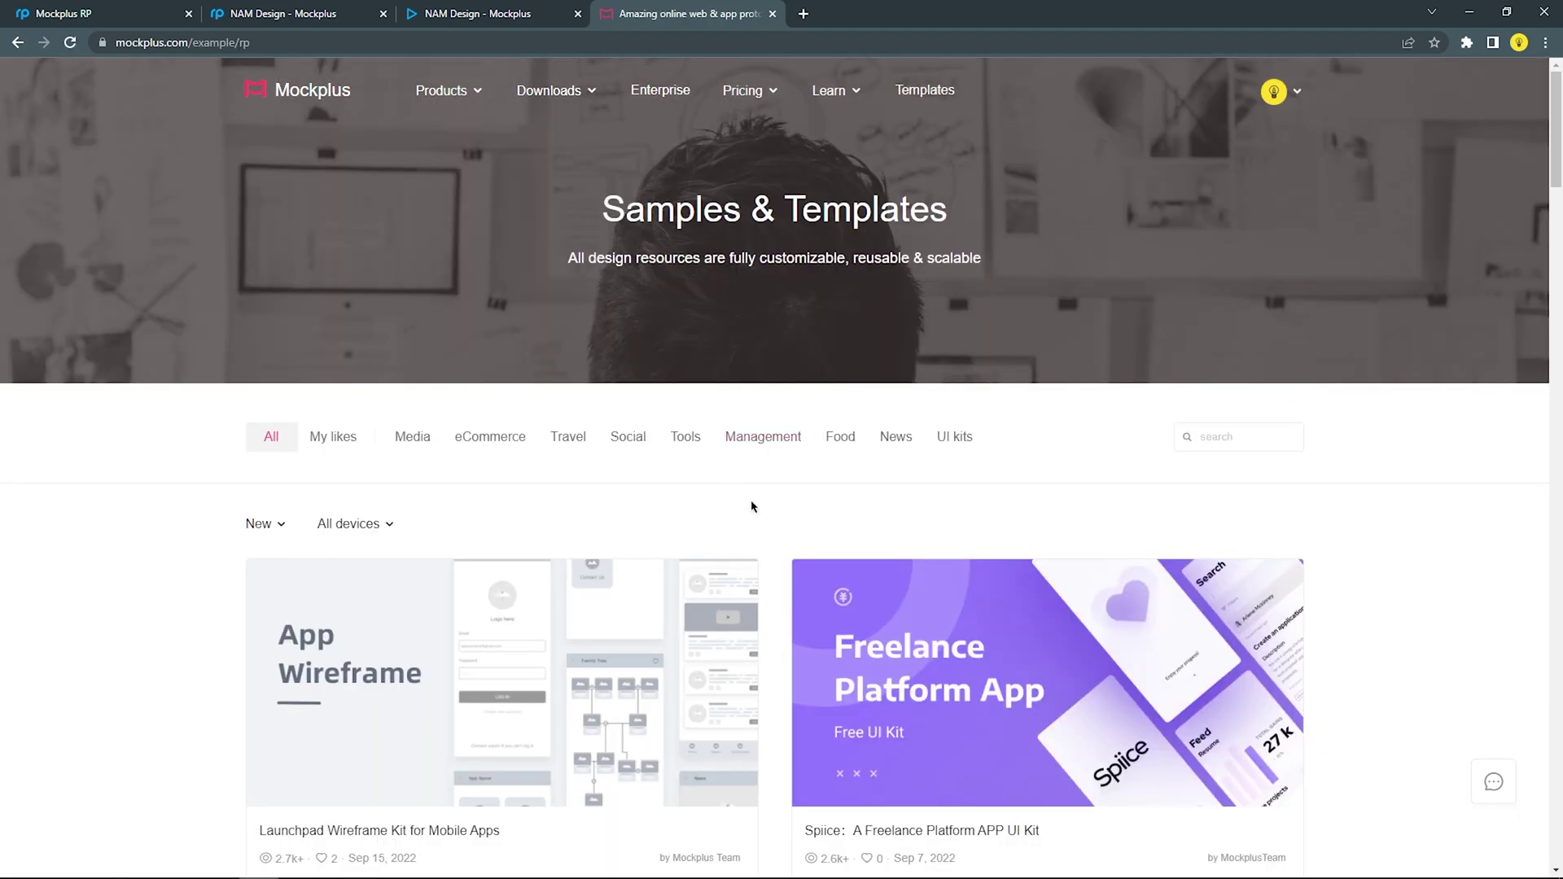
# Browse the template gallery and open the "Chefio: A Recipe App UI Kit" template page
pyautogui.scroll(-20, 753, 507)
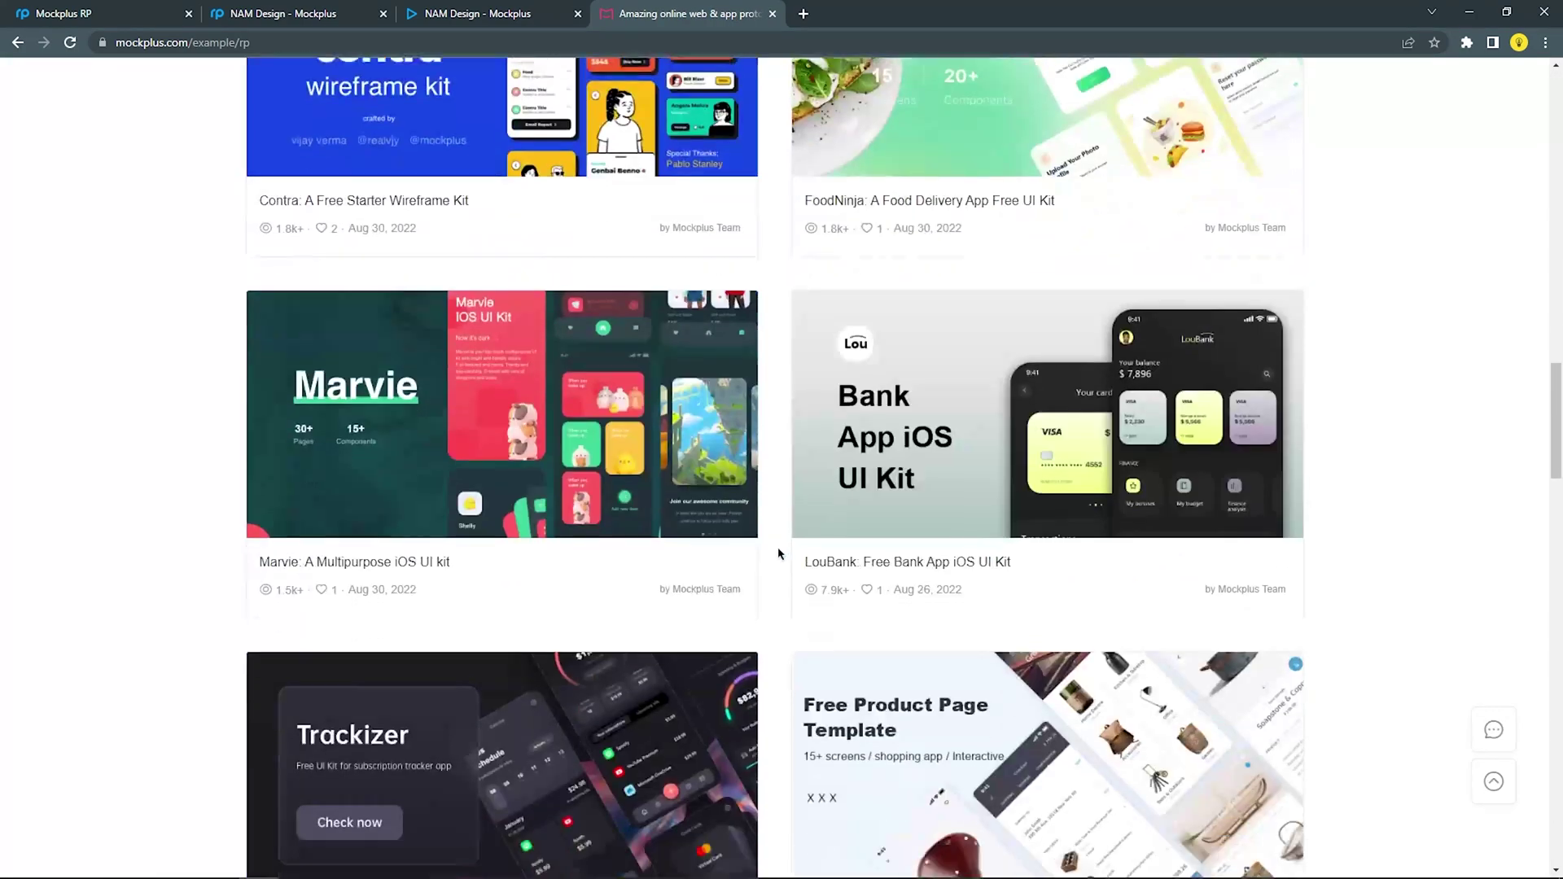
pyautogui.scroll(20, 777, 554)
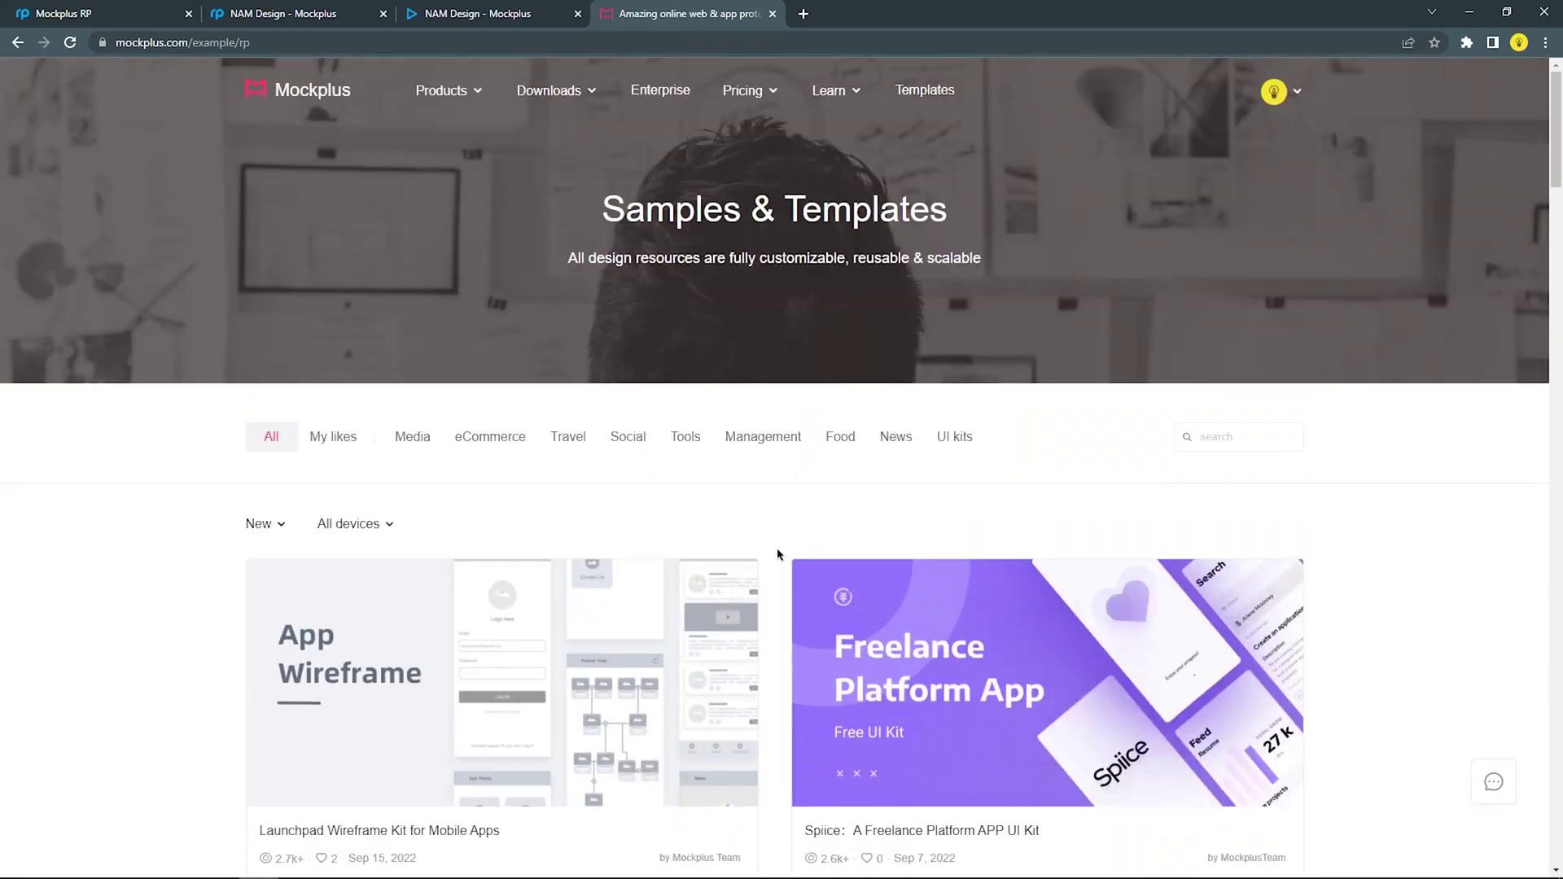
pyautogui.scroll(-7, 777, 554)
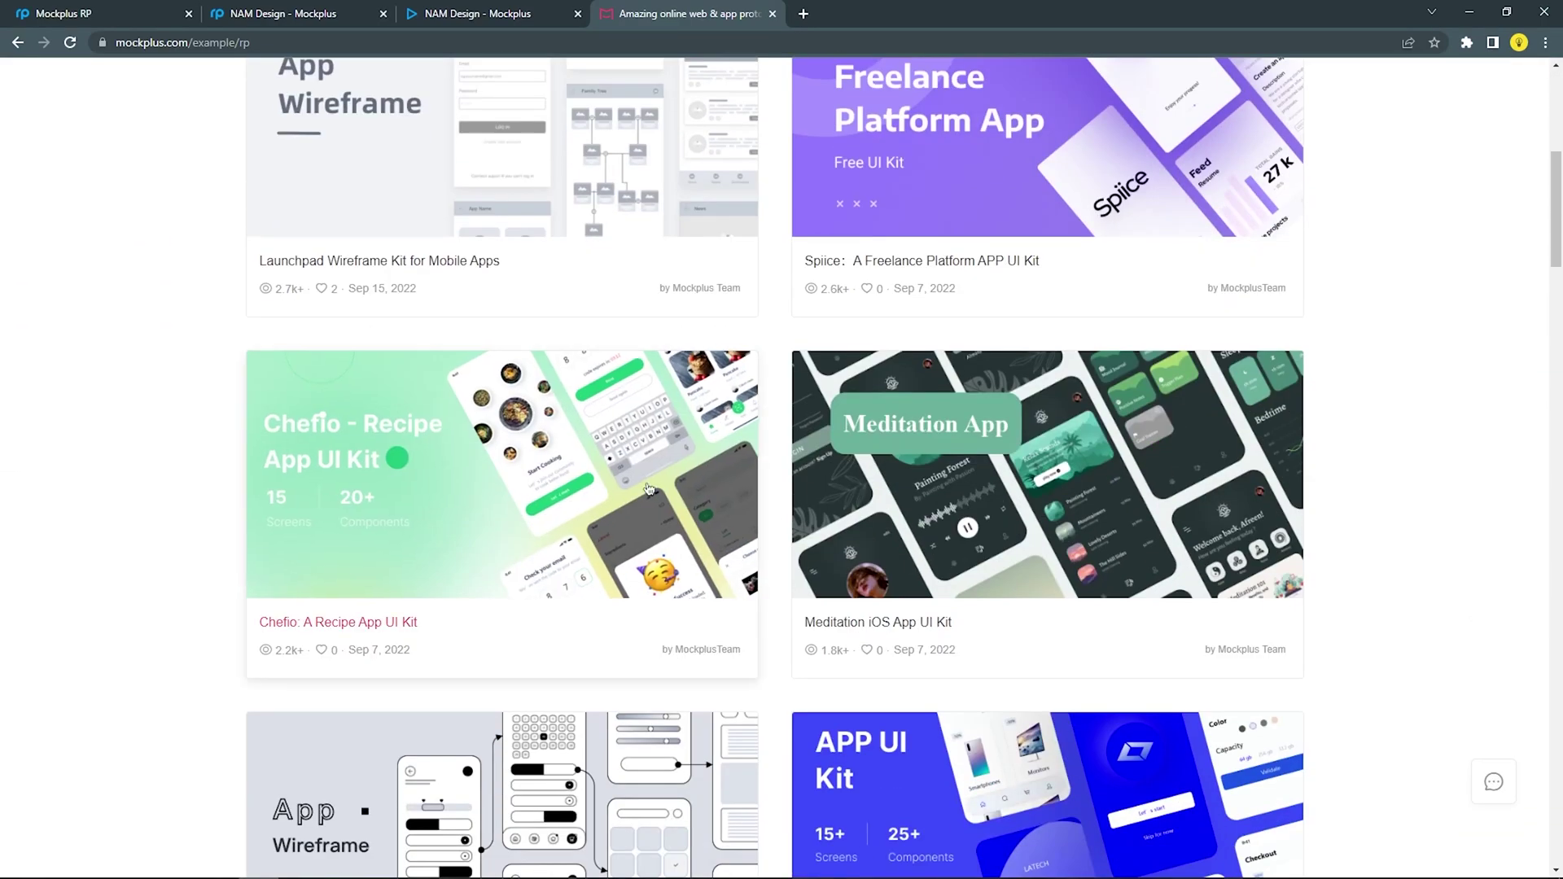
pyautogui.click(649, 488)
pyautogui.scroll(-1, 1375, 514)
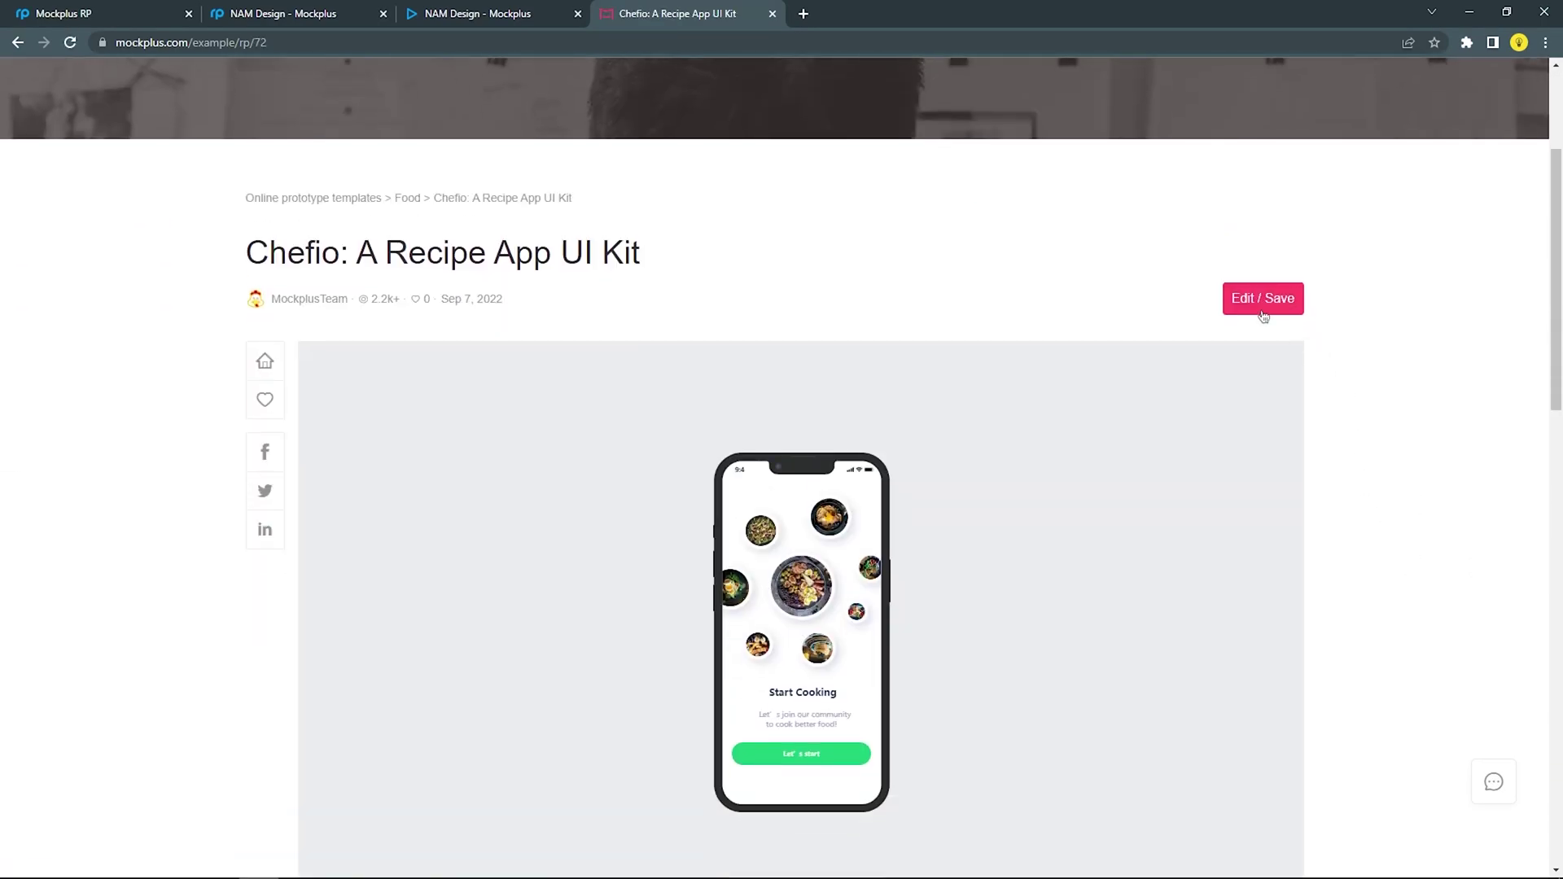